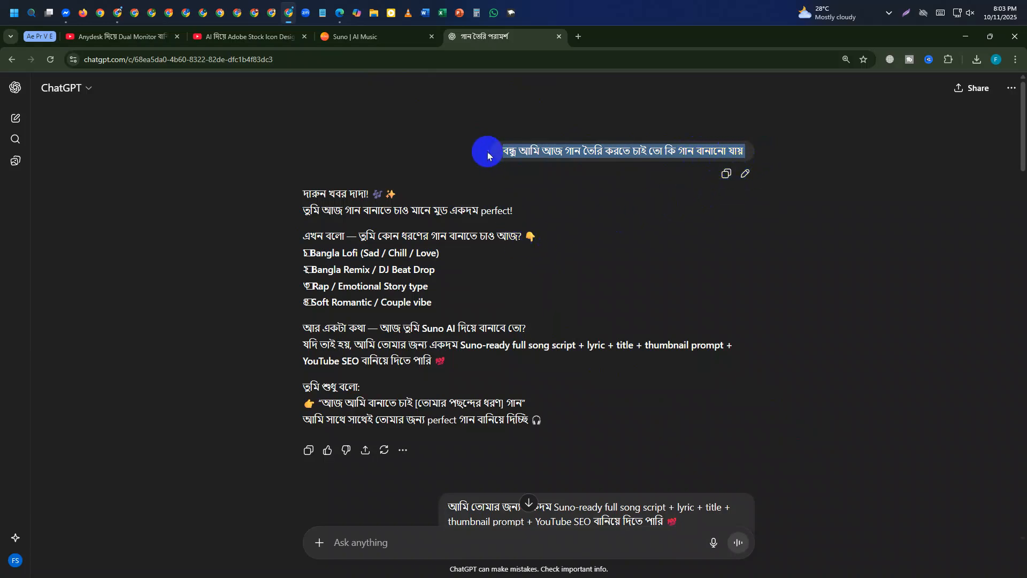
Step: Read the opening Bengali message that asks ChatGPT what kind of song can be made
click(505, 152)
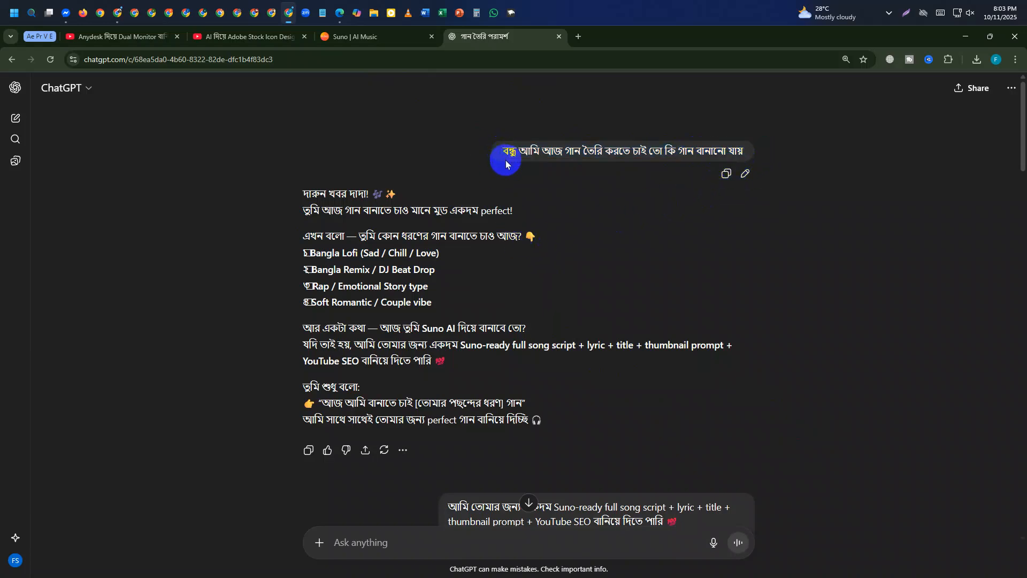
drag(499, 152, 714, 156)
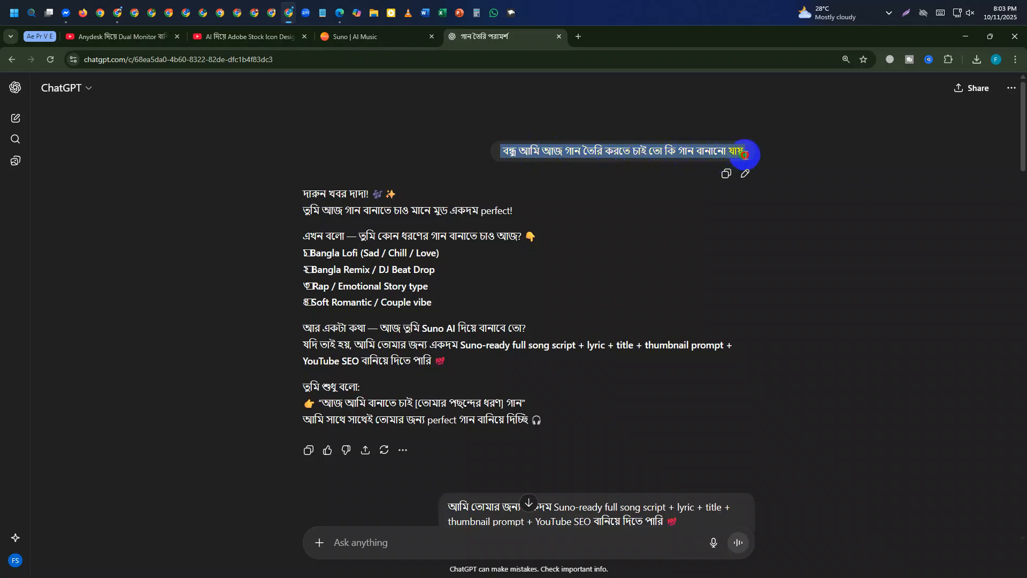
click(596, 172)
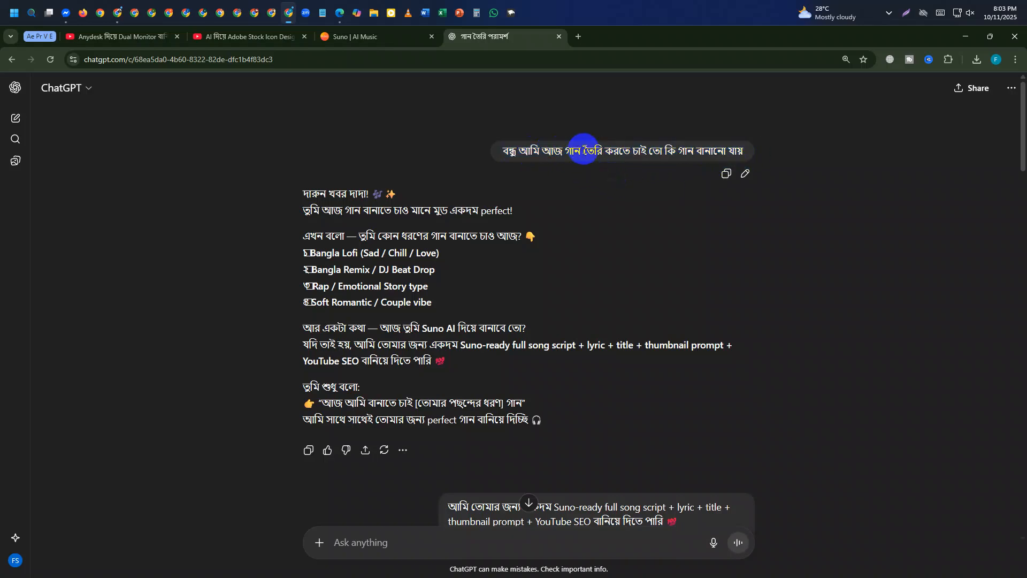
drag(574, 152, 729, 154)
click(502, 147)
click(656, 145)
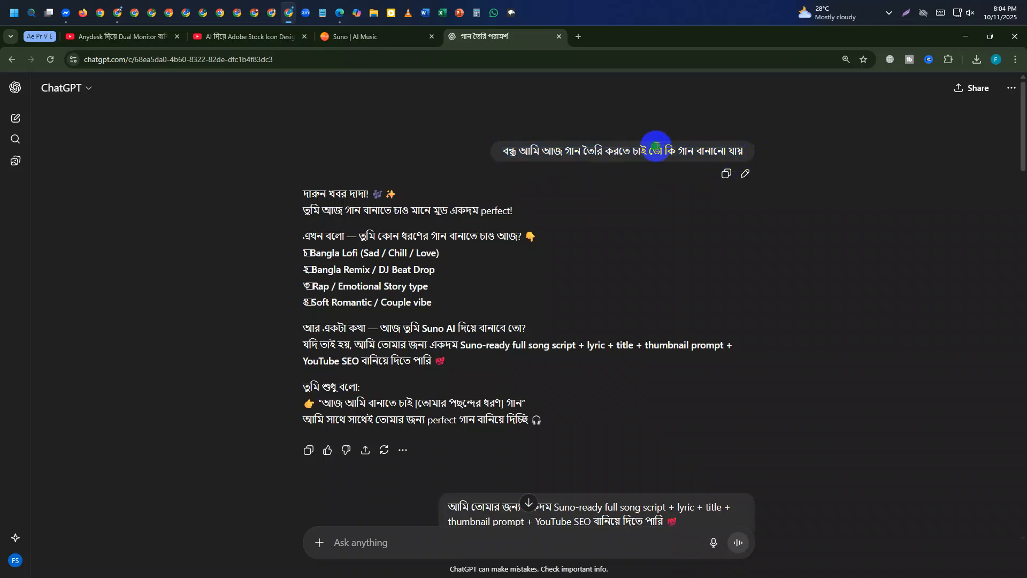
drag(648, 150, 512, 156)
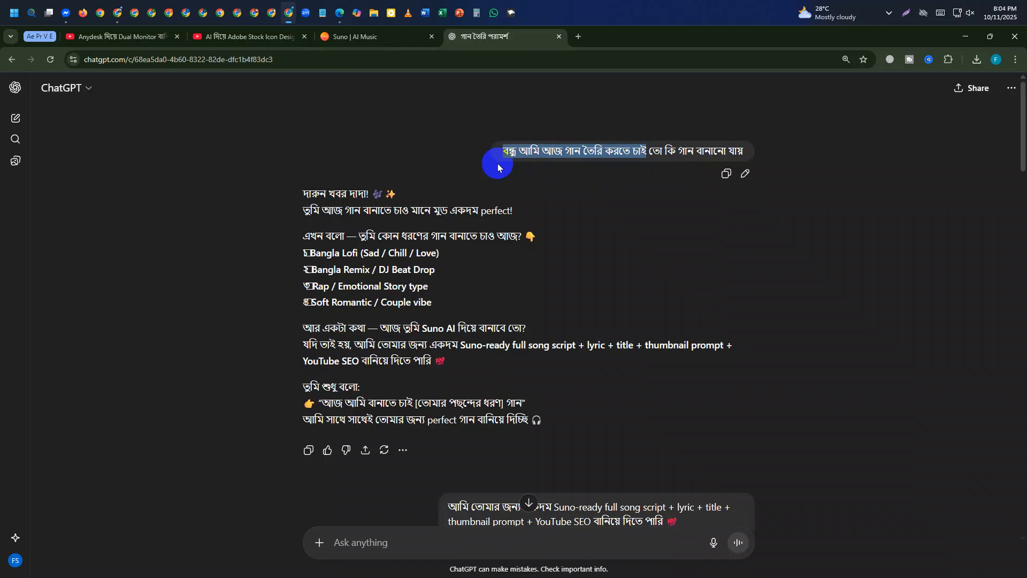
drag(503, 151, 659, 162)
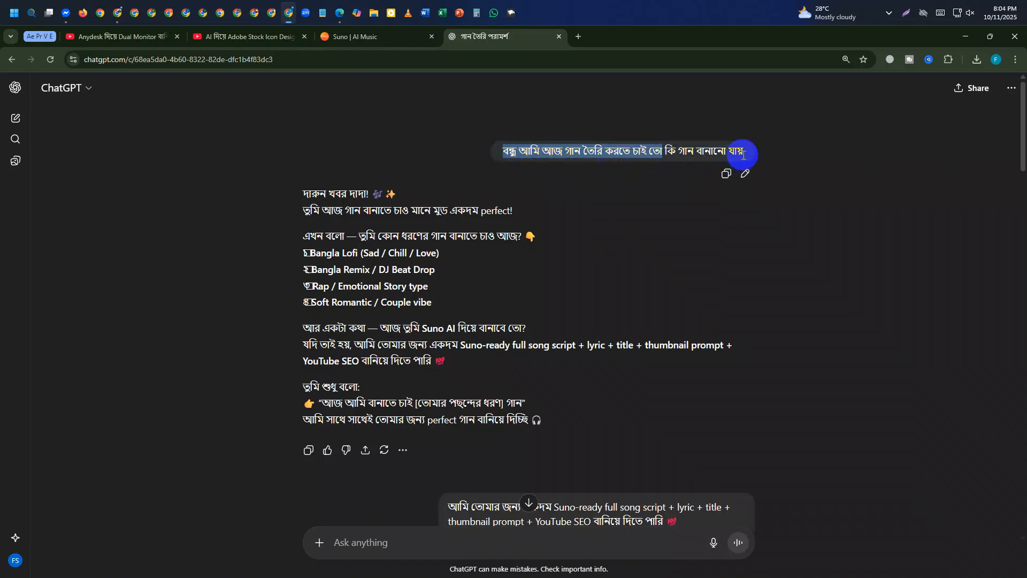
scroll(436, 289, down, 5)
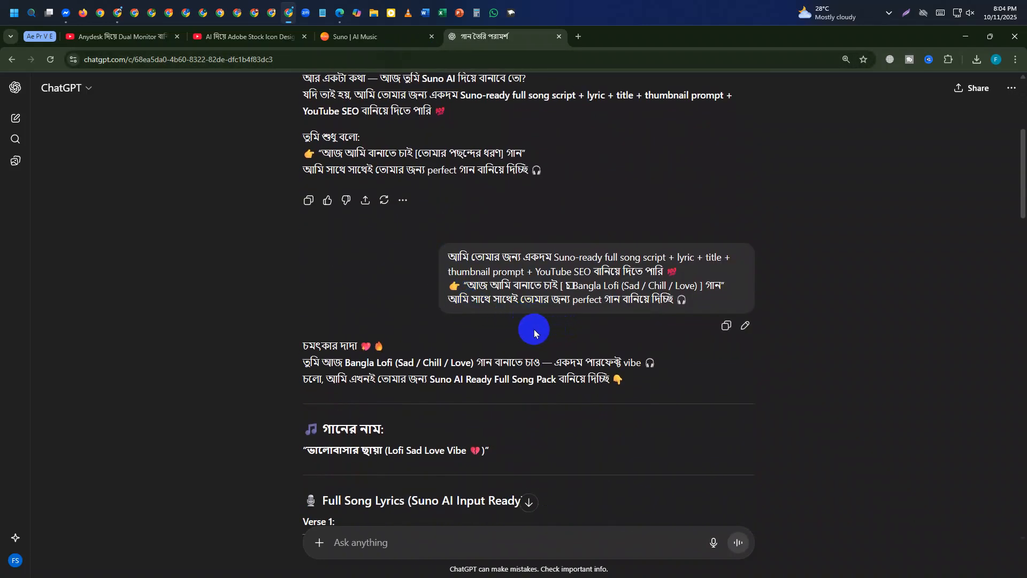
scroll(524, 332, up, 5)
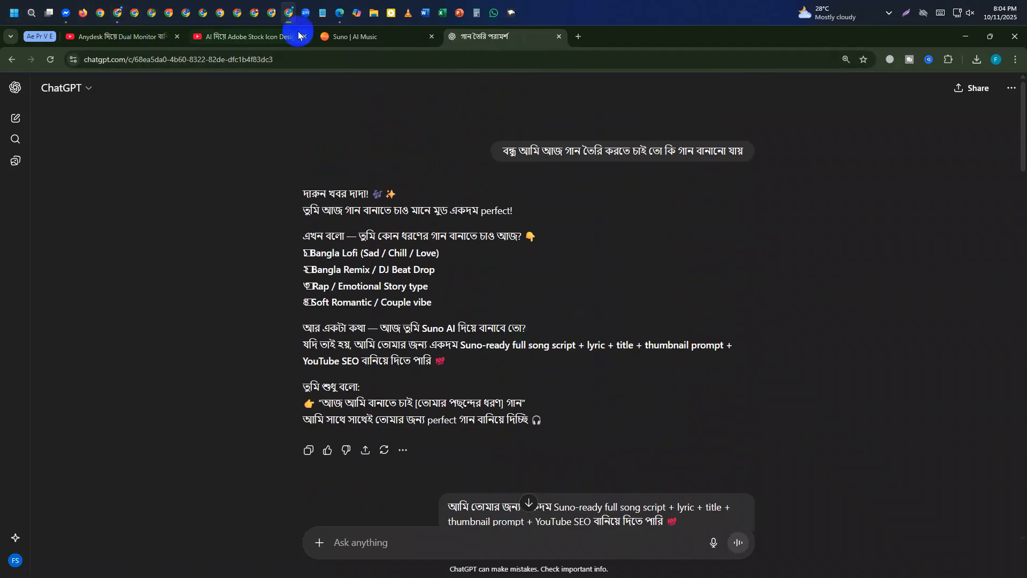
Step: Open a new blank browser tab and return to the song-making conversation in ChatGPT
click(583, 43)
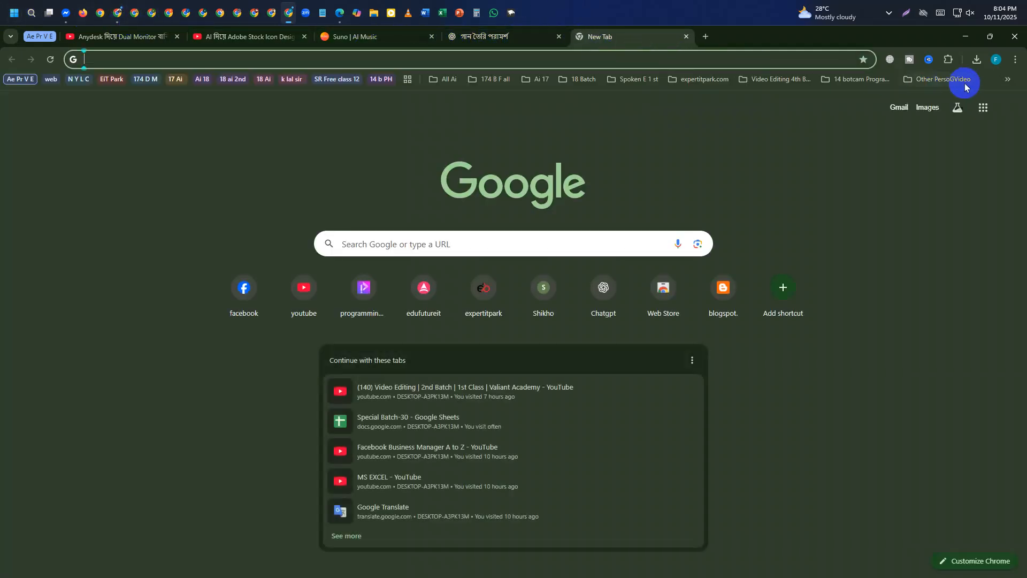
click(489, 42)
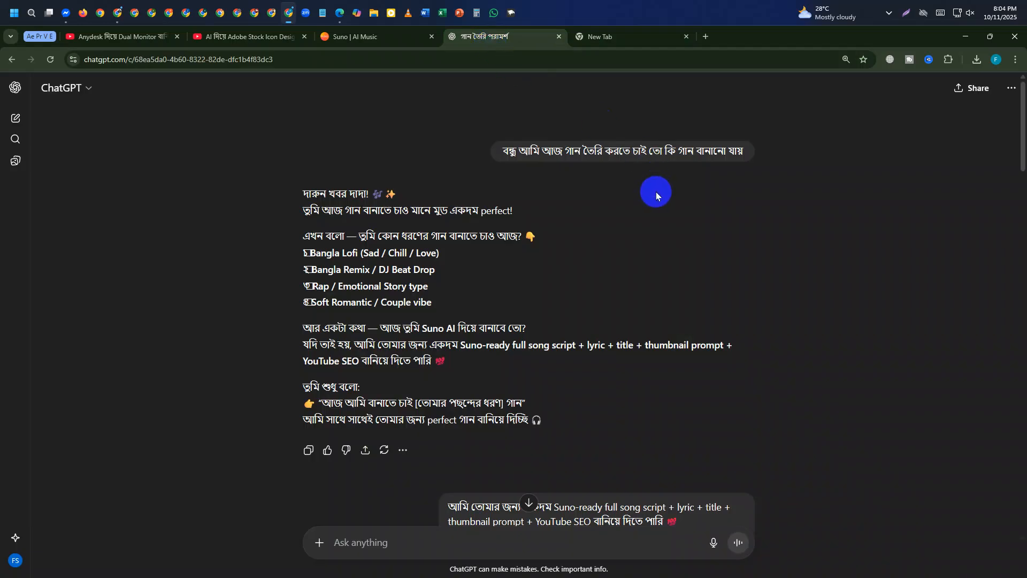
scroll(479, 342, down, 5)
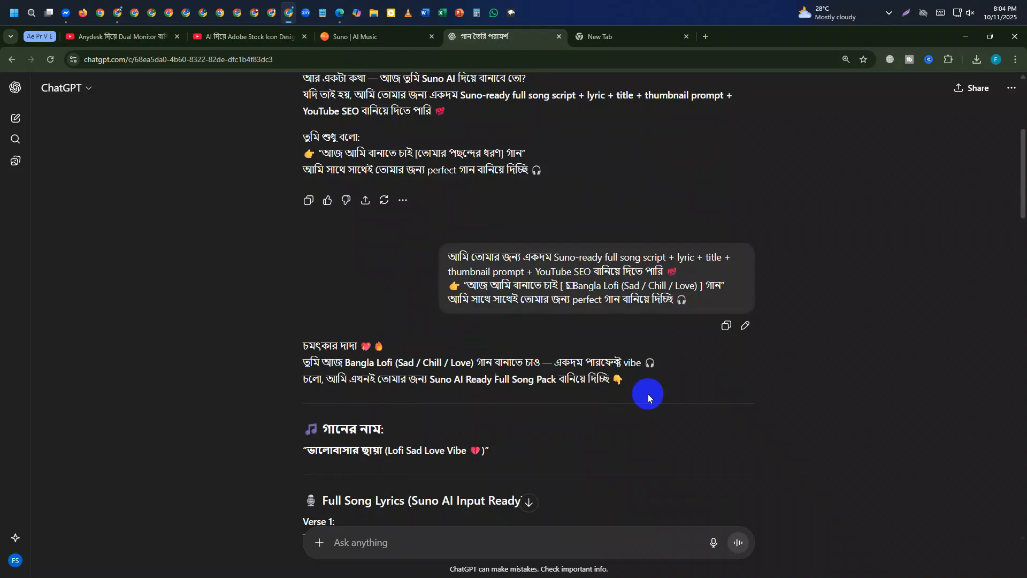
scroll(585, 355, up, 2)
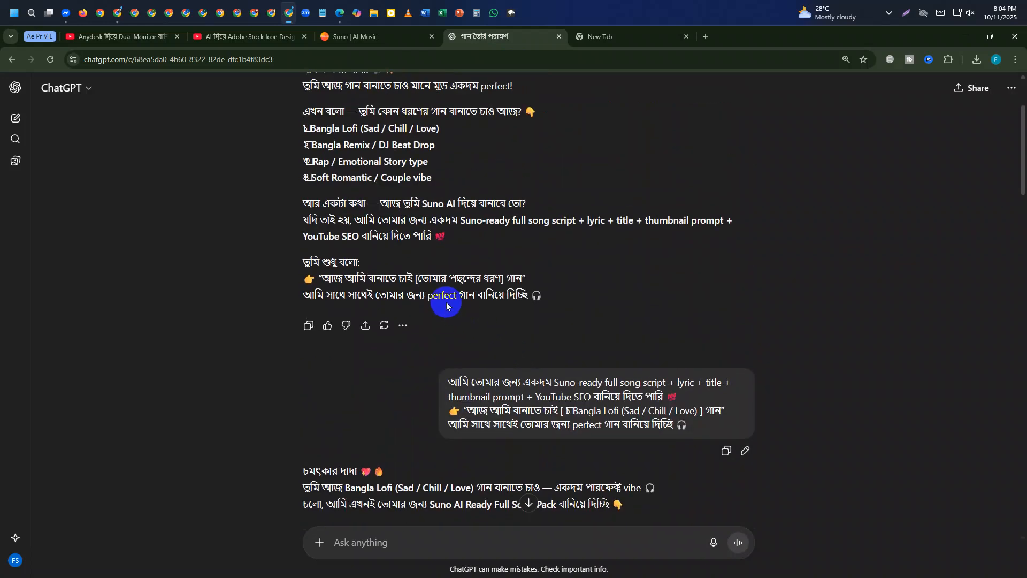
scroll(446, 306, up, 2)
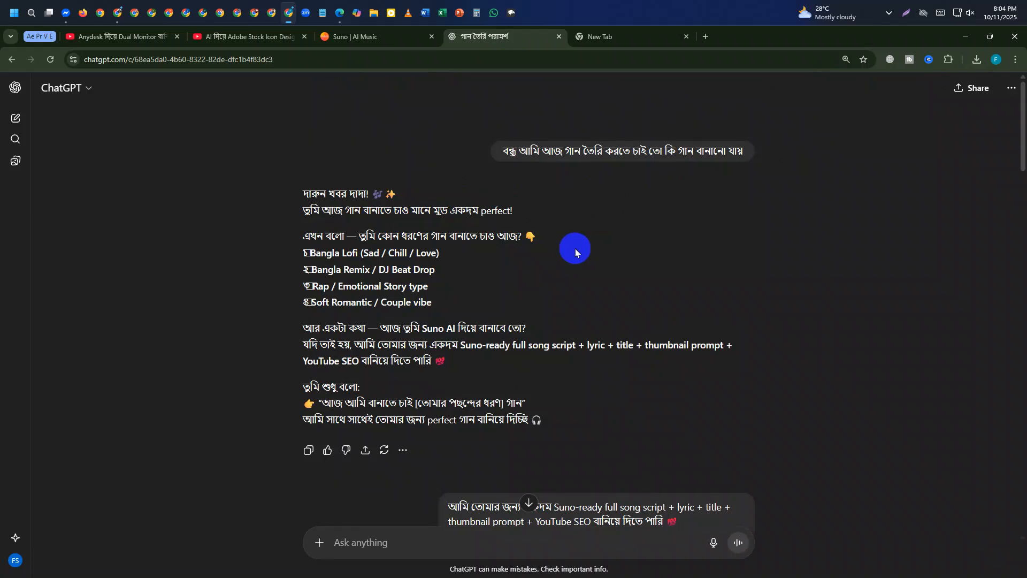
scroll(580, 270, down, 4)
scroll(580, 257, up, 4)
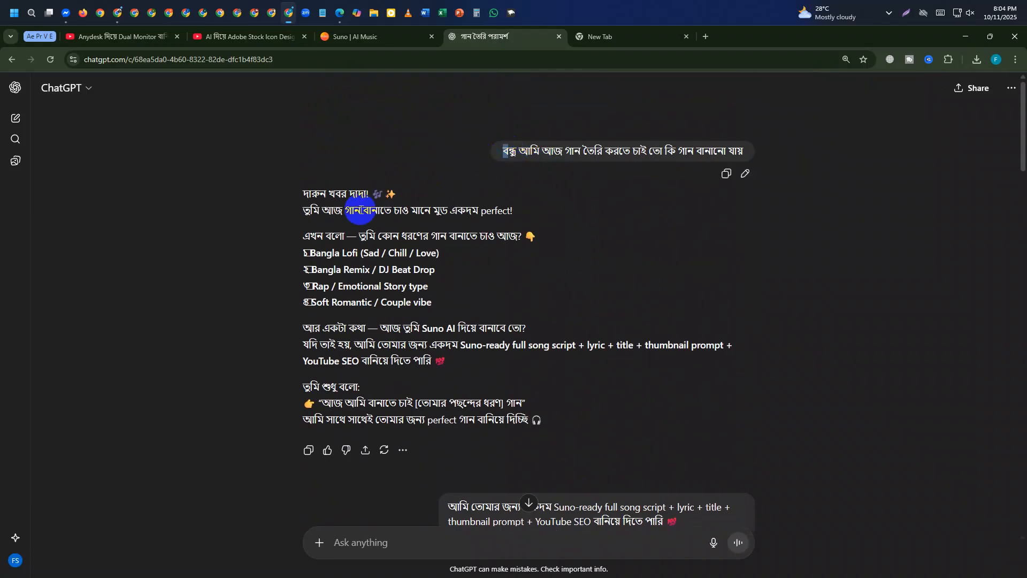
Step: Examine ChatGPT's first reply, especially the Suno AI question and its offer of a song script, lyrics, title, thumbnail prompt and YouTube SEO
drag(300, 194, 669, 422)
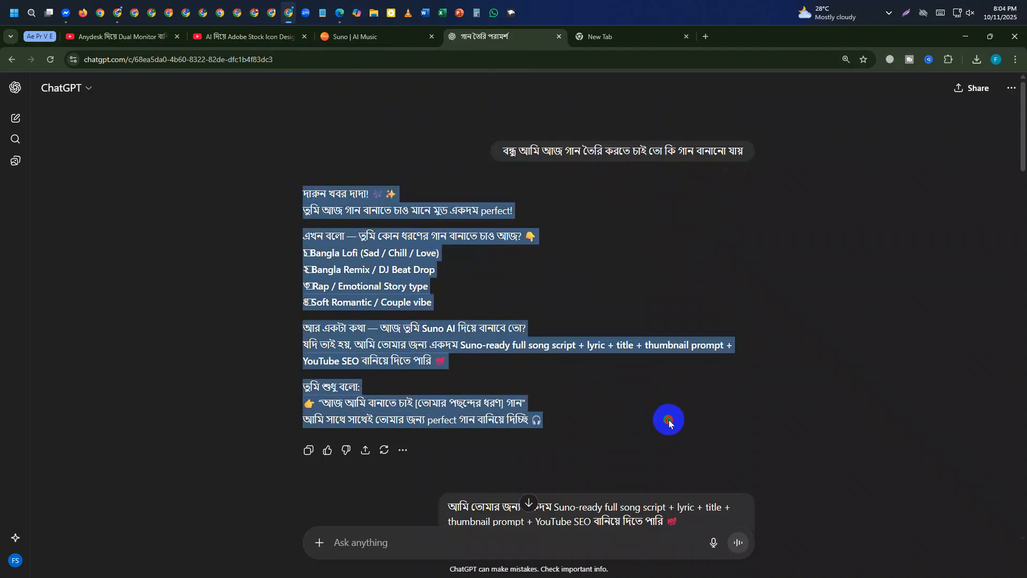
click(699, 357)
drag(731, 346, 705, 359)
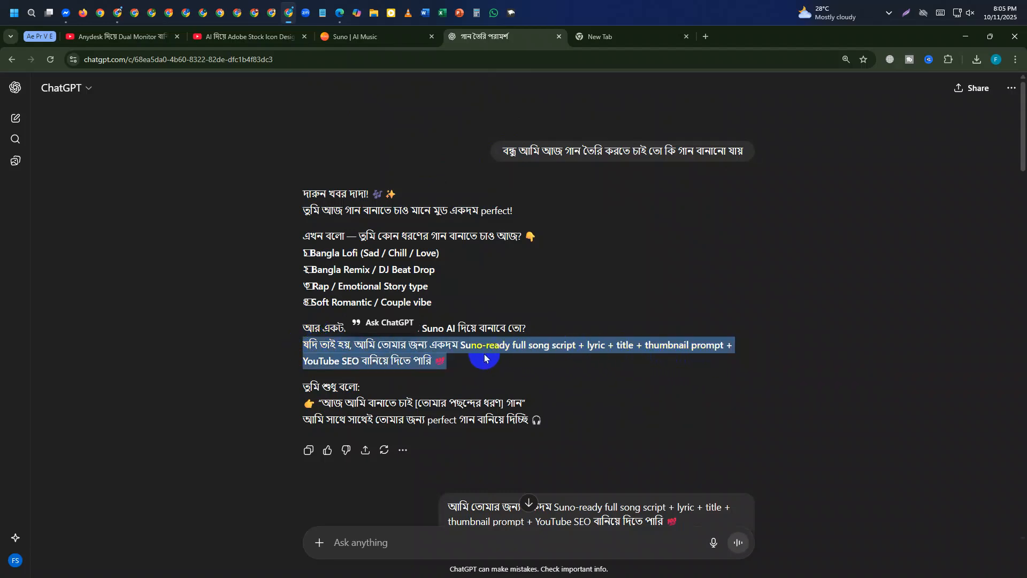
drag(451, 368, 303, 346)
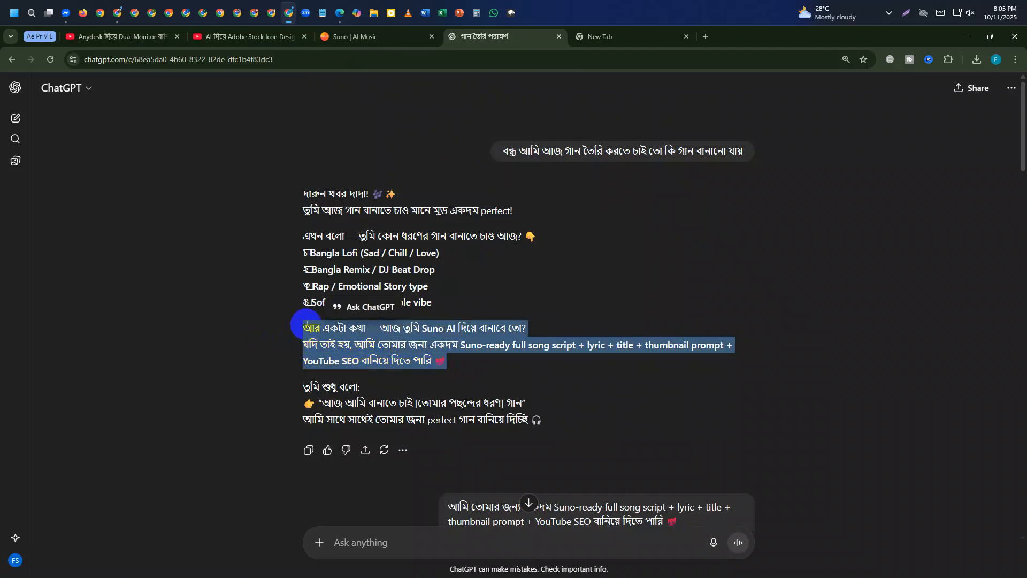
click(302, 329)
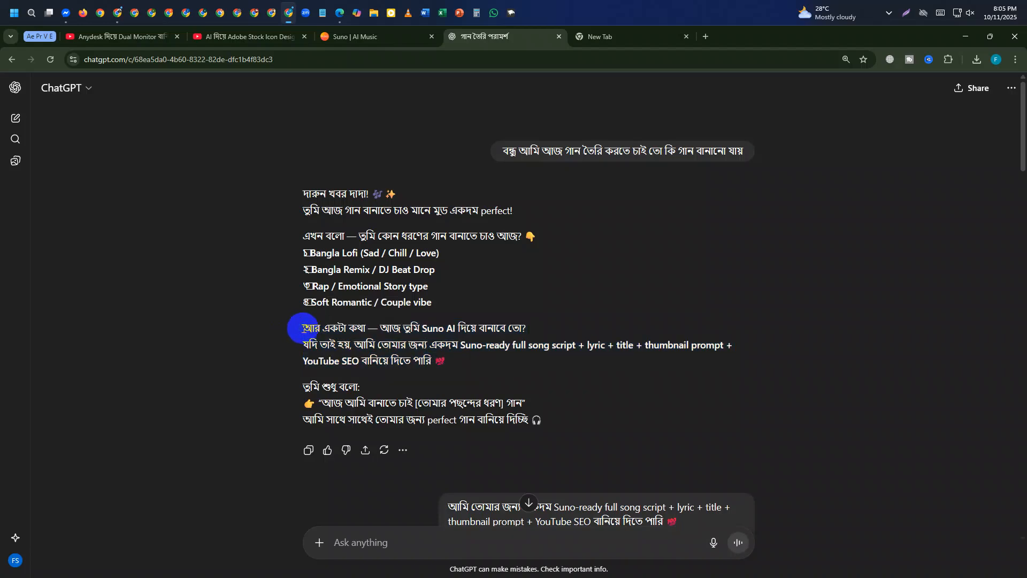
mouse_move(303, 328)
mouse_down()
mouse_move(428, 383)
mouse_move(469, 383)
mouse_move(505, 365)
mouse_move(345, 356)
mouse_move(297, 330)
mouse_up()
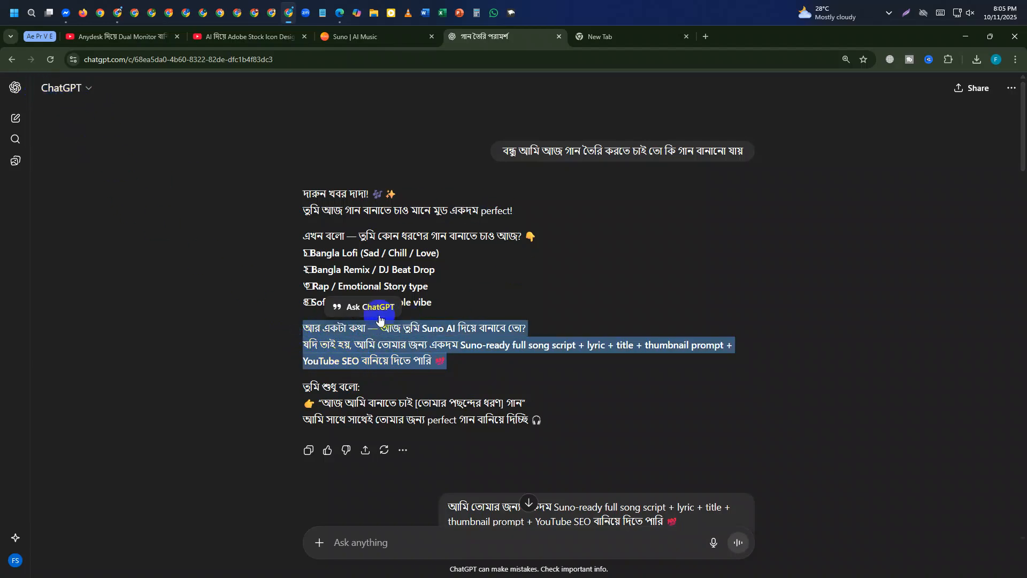
Step: Review the opening message against the reply's song genre options and its sample sentence for naming a preferred type
drag(500, 151, 742, 163)
click(443, 231)
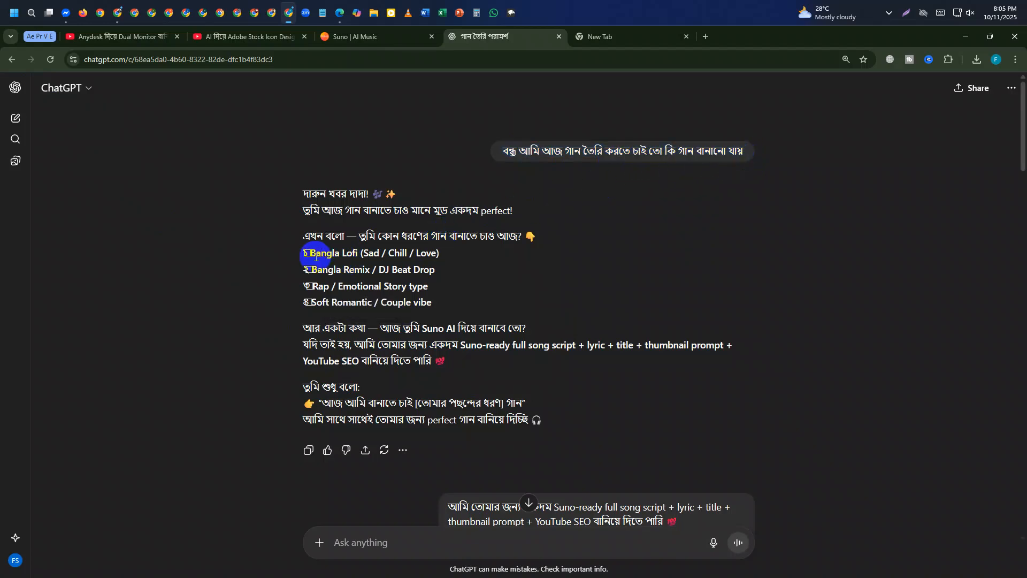
drag(300, 197, 525, 338)
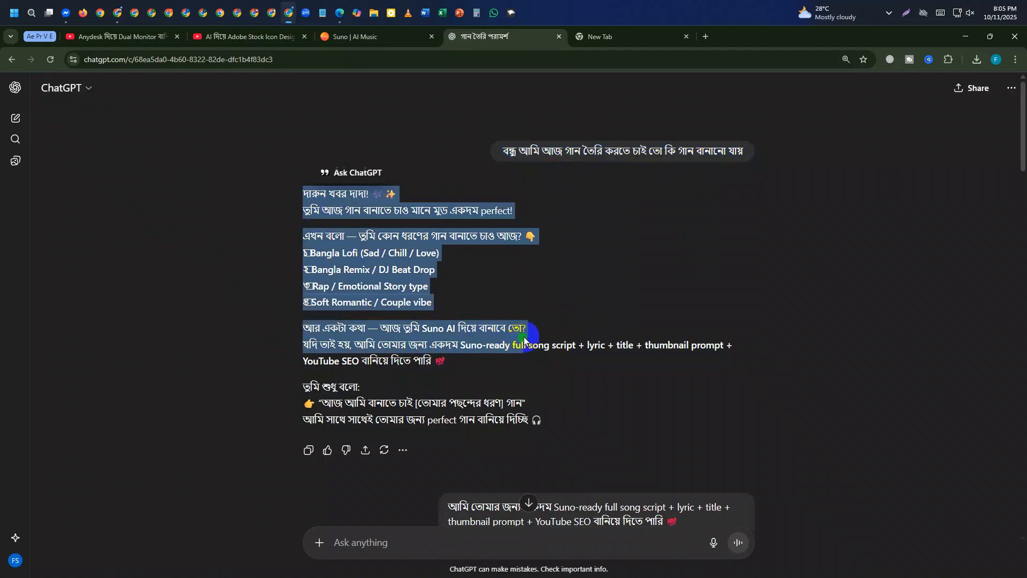
click(592, 140)
drag(276, 252, 497, 271)
scroll(429, 259, down, 2)
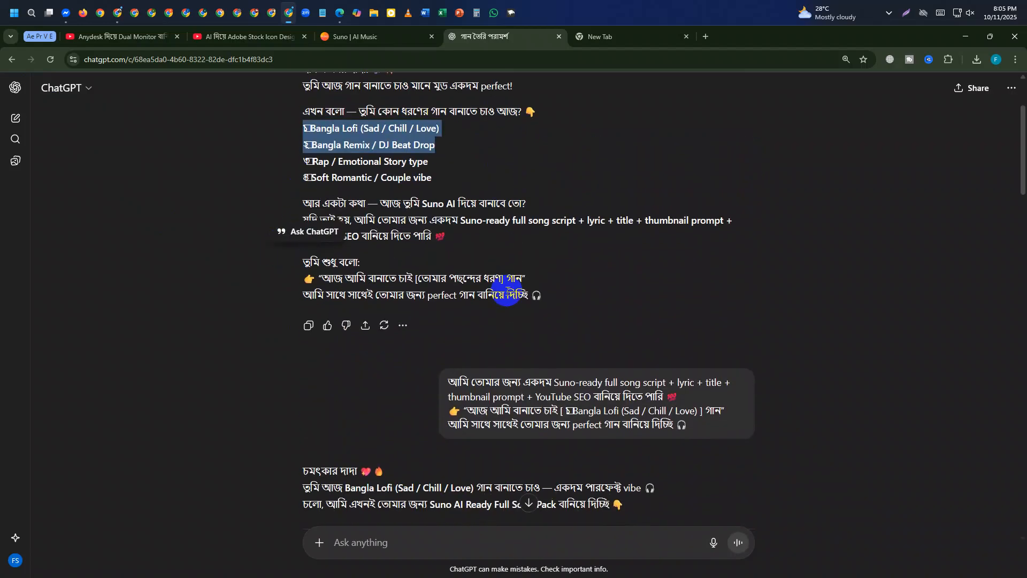
scroll(428, 267, down, 2)
scroll(372, 165, up, 2)
drag(366, 217, 470, 242)
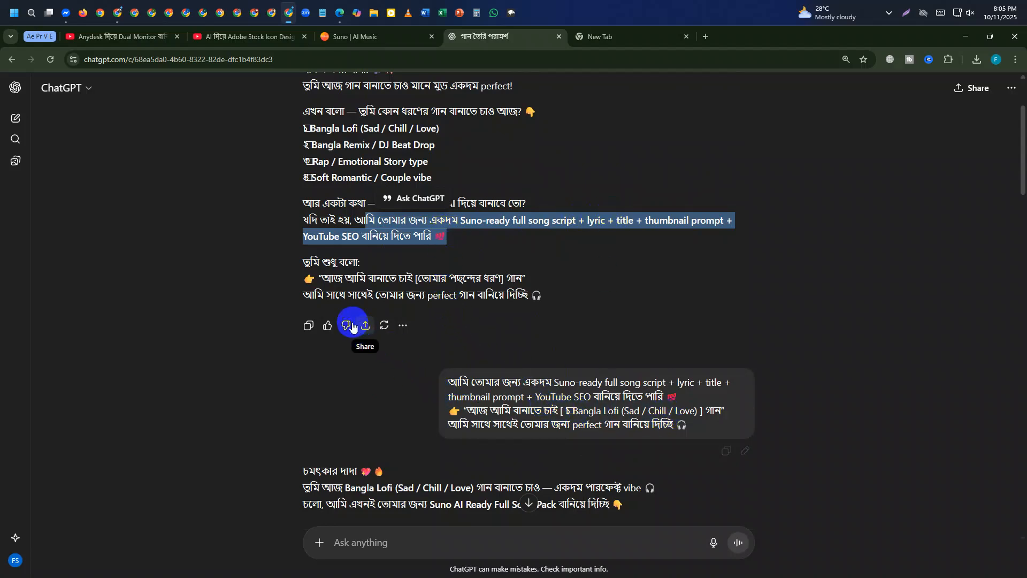
drag(418, 277, 496, 294)
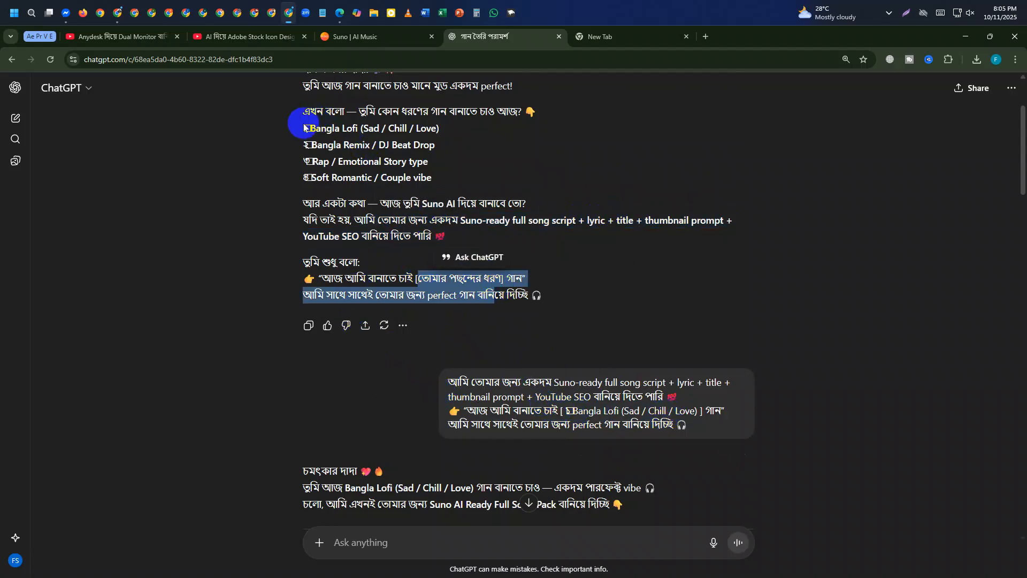
Step: Compare the follow-up request for a Bangla Lofi (Sad / Chill / Love) song with the genre list in the first reply
scroll(532, 344, down, 5)
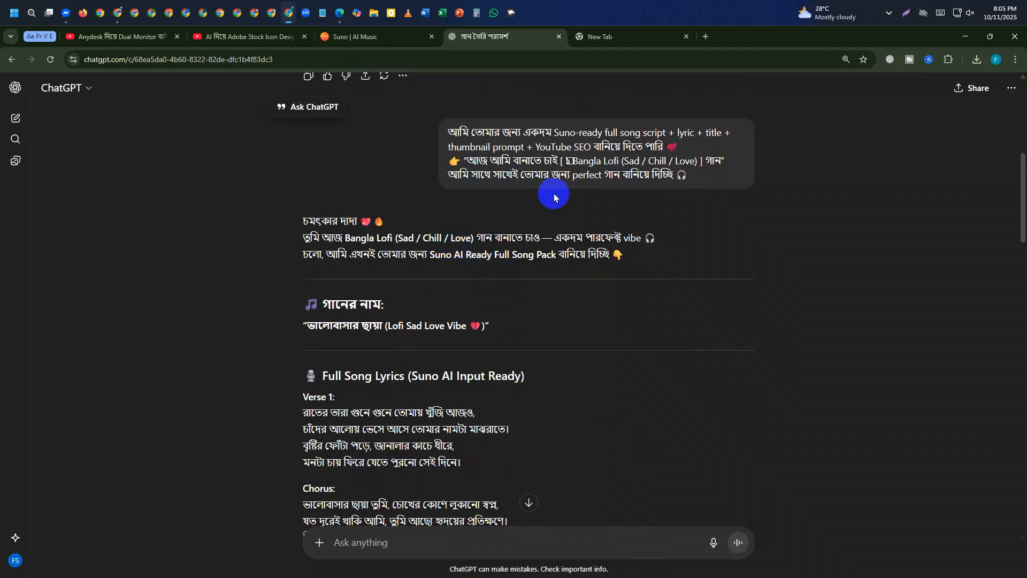
scroll(339, 229, down, 2)
scroll(412, 265, up, 1)
scroll(412, 266, up, 8)
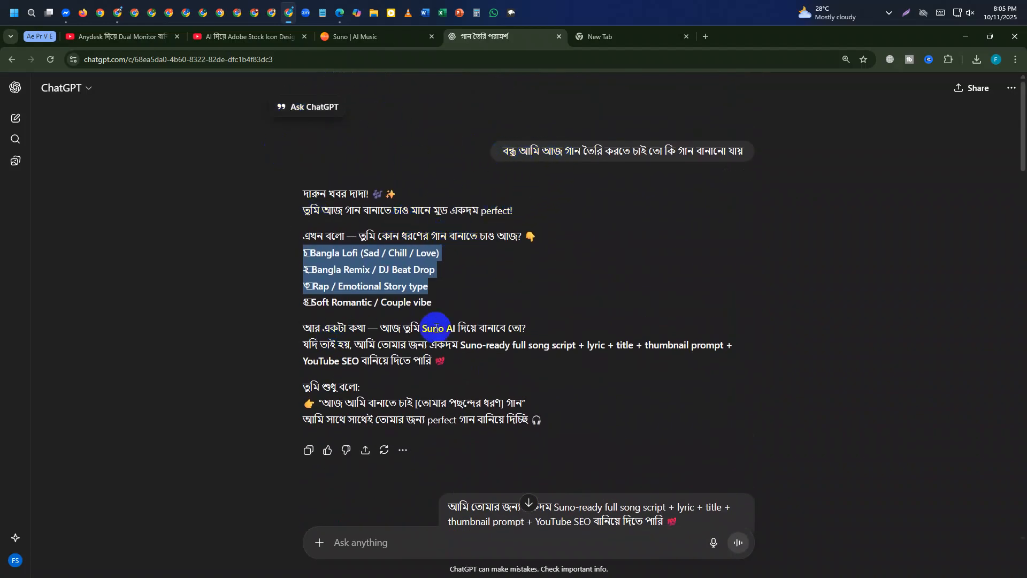
scroll(440, 331, down, 2)
scroll(566, 197, up, 2)
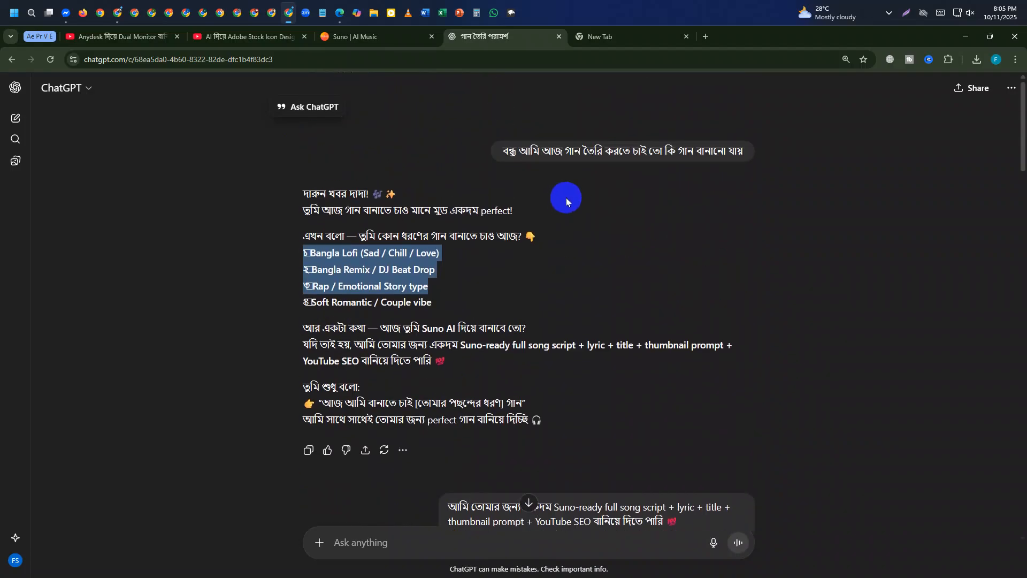
click(569, 143)
Step: Skim the generated Suno AI song pack from the song name down to the thumbnail prompt
scroll(583, 257, down, 2)
scroll(585, 391, down, 15)
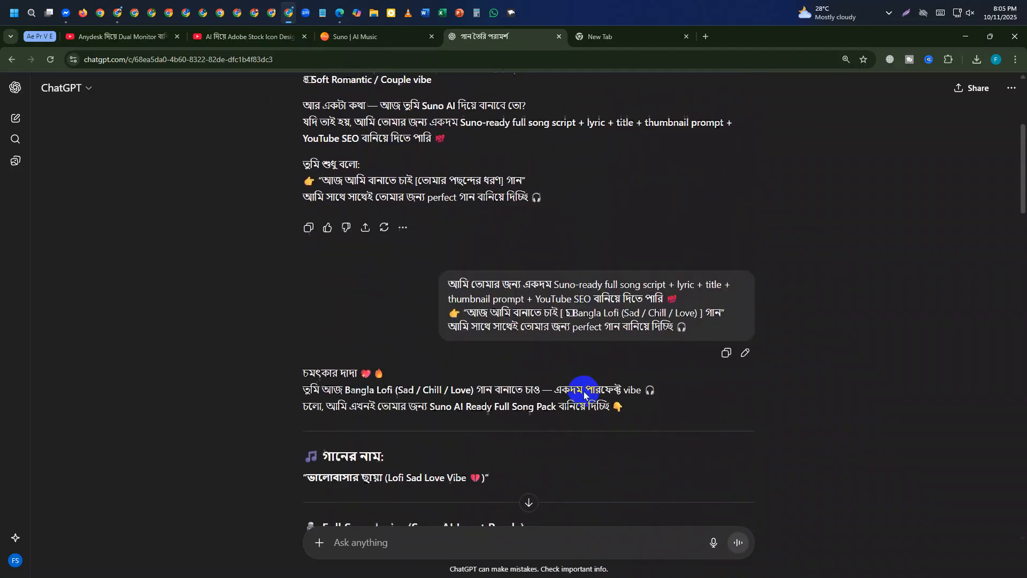
scroll(584, 394, down, 5)
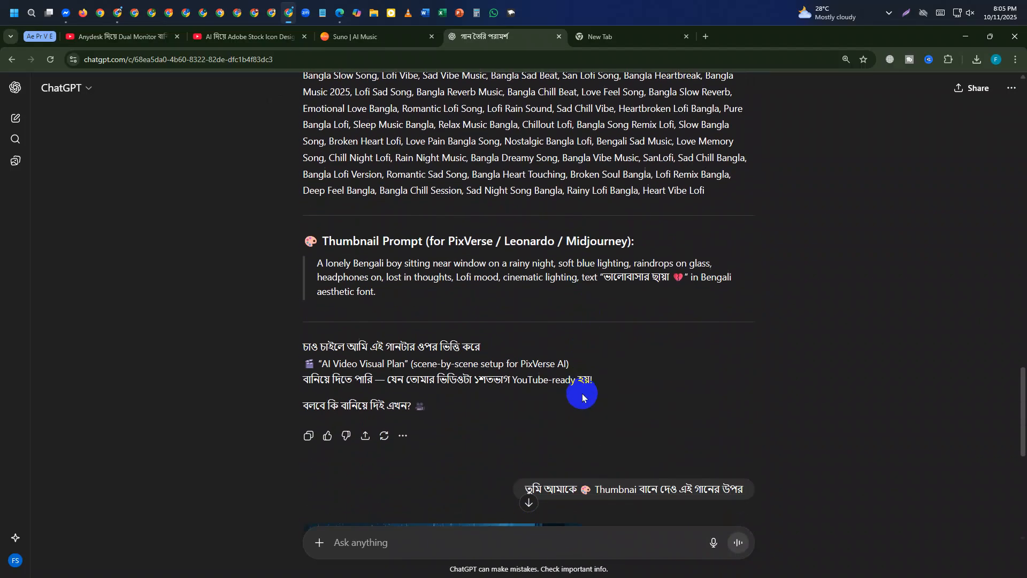
scroll(582, 393, up, 12)
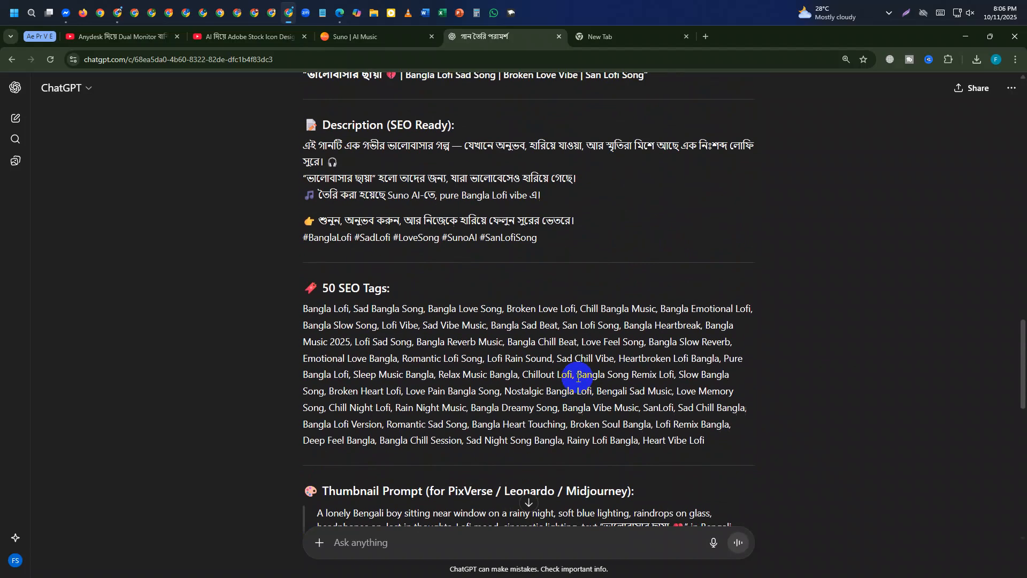
scroll(575, 376, up, 8)
Step: Examine the follow-up request, the generated song name and the full song lyrics
drag(448, 131, 696, 176)
drag(303, 326, 537, 331)
scroll(535, 329, down, 5)
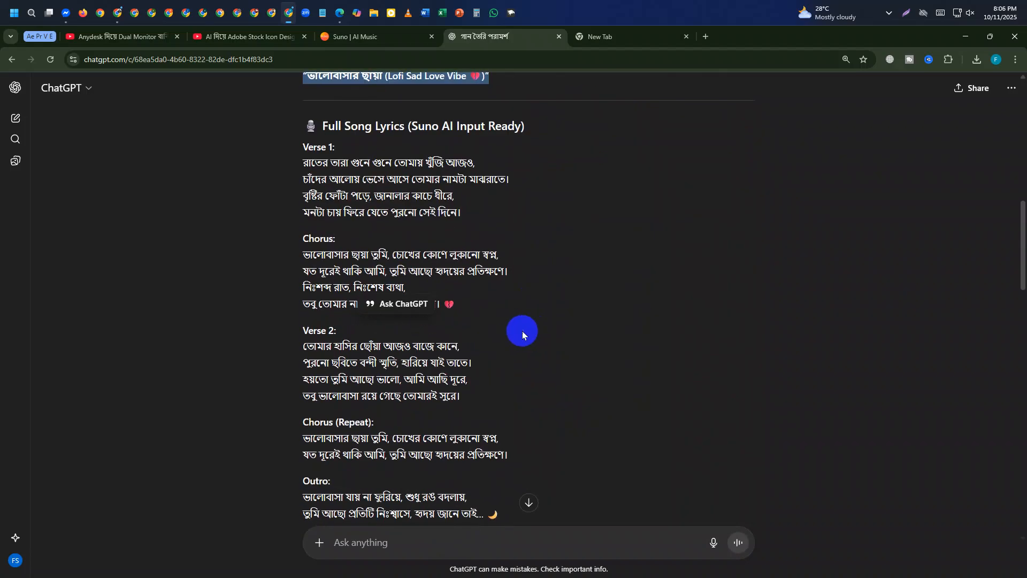
scroll(387, 244, up, 3)
click(388, 244)
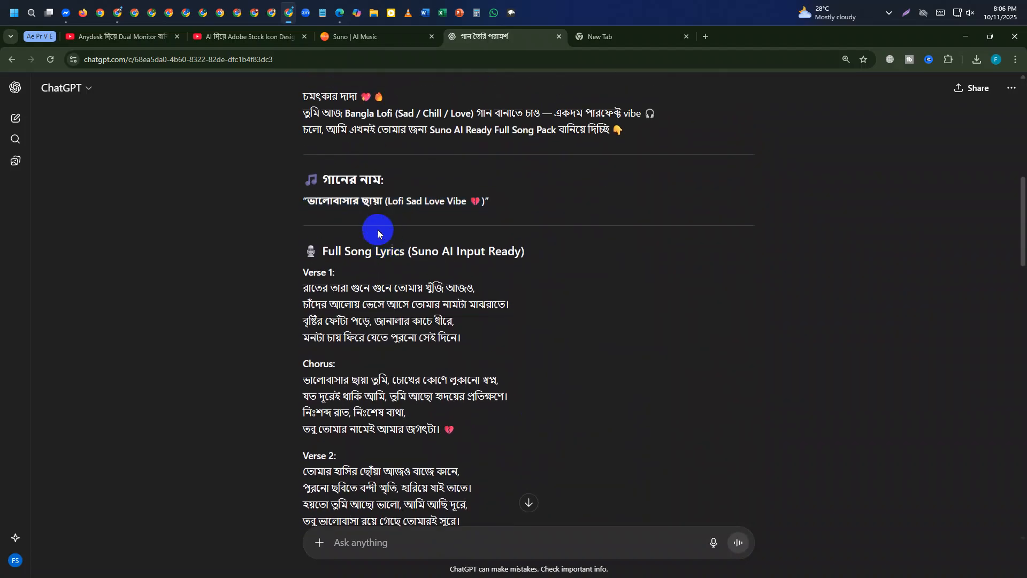
scroll(452, 217, down, 4)
scroll(287, 172, down, 5)
Step: Examine the generated title, SEO-ready description, hashtags and 50 SEO tags
scroll(344, 211, up, 3)
drag(499, 264, 374, 252)
scroll(325, 266, down, 2)
drag(302, 325, 670, 325)
scroll(332, 283, down, 2)
scroll(327, 280, down, 4)
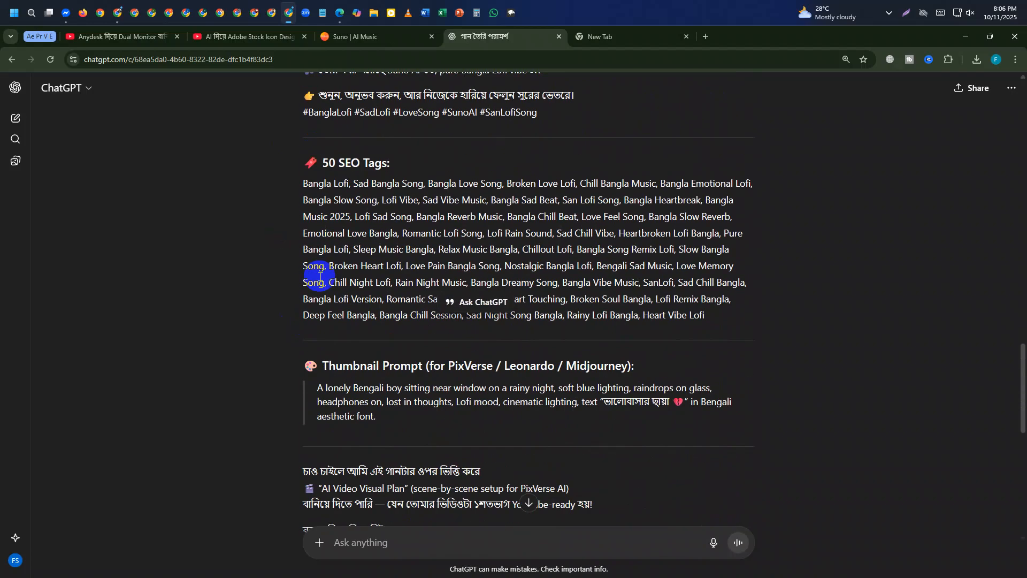
drag(298, 203, 635, 309)
drag(557, 123, 285, 127)
Step: Examine the thumbnail prompt for PixVerse, Leonardo and Midjourney, and the thumbnail request and image that follow it
scroll(537, 340, down, 2)
drag(296, 224, 488, 315)
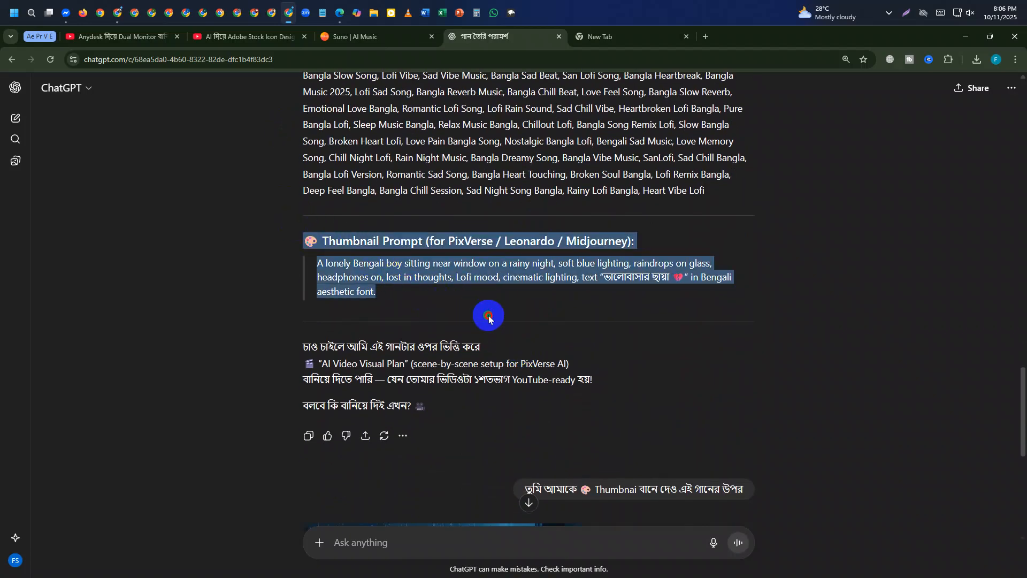
scroll(512, 322, down, 1)
scroll(512, 323, down, 3)
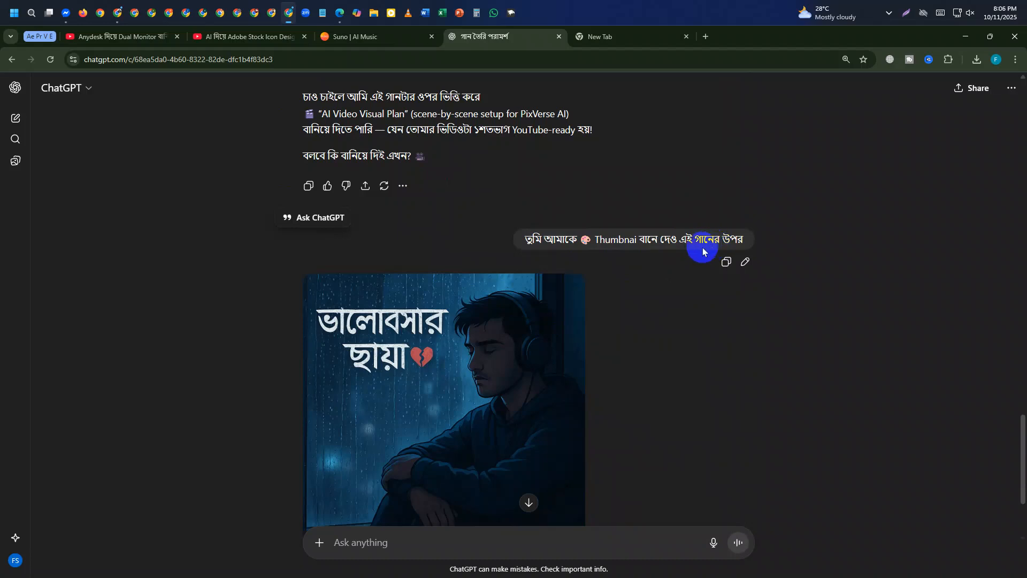
Step: View the generated song thumbnail at full size and return to the conversation
scroll(449, 325, down, 2)
click(463, 324)
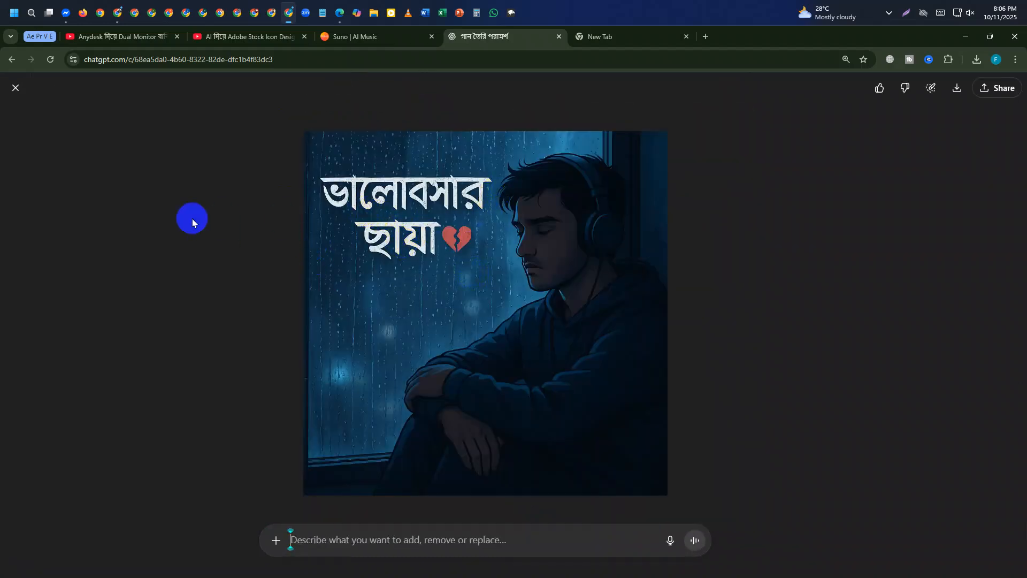
click(15, 88)
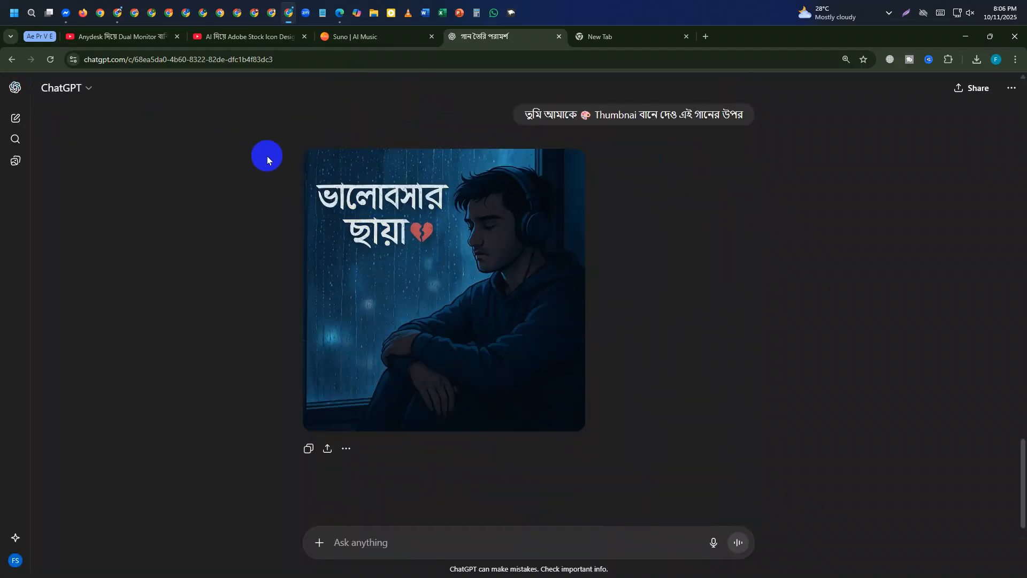
click(508, 275)
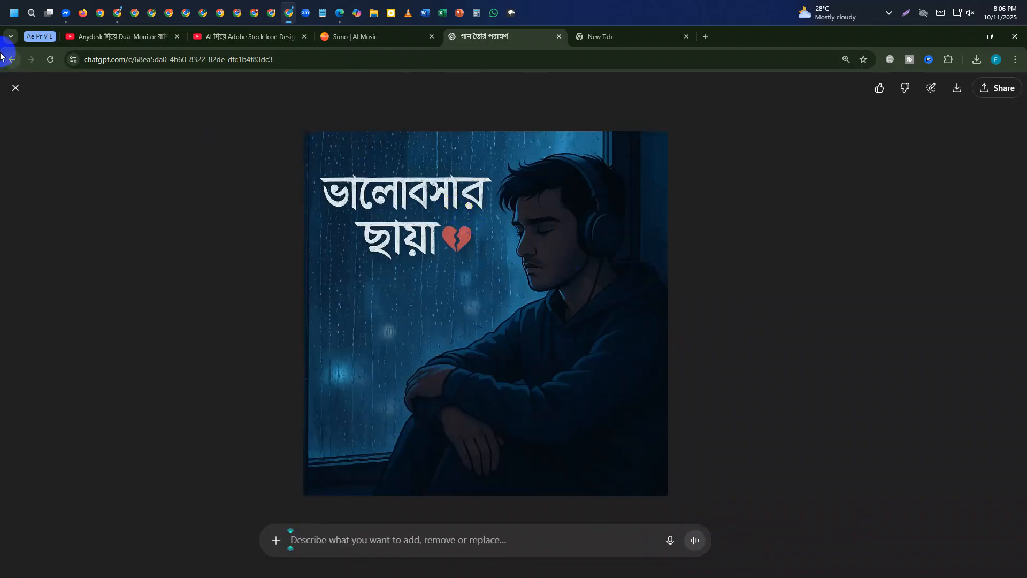
click(14, 89)
Step: Select the full song lyrics in the ChatGPT reply, from Verse 1 through the end of the Outro
scroll(484, 212, up, 15)
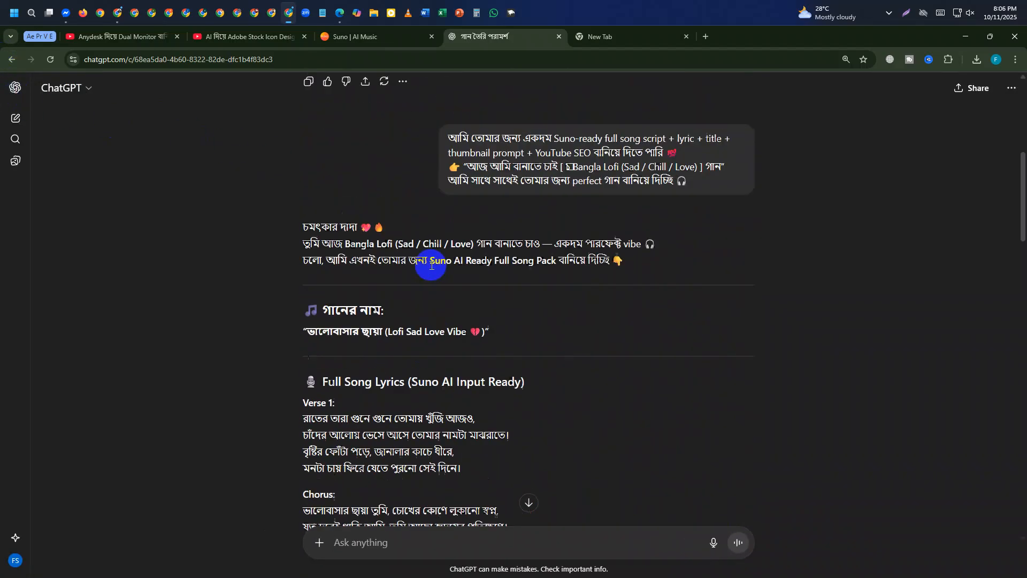
scroll(381, 309, down, 6)
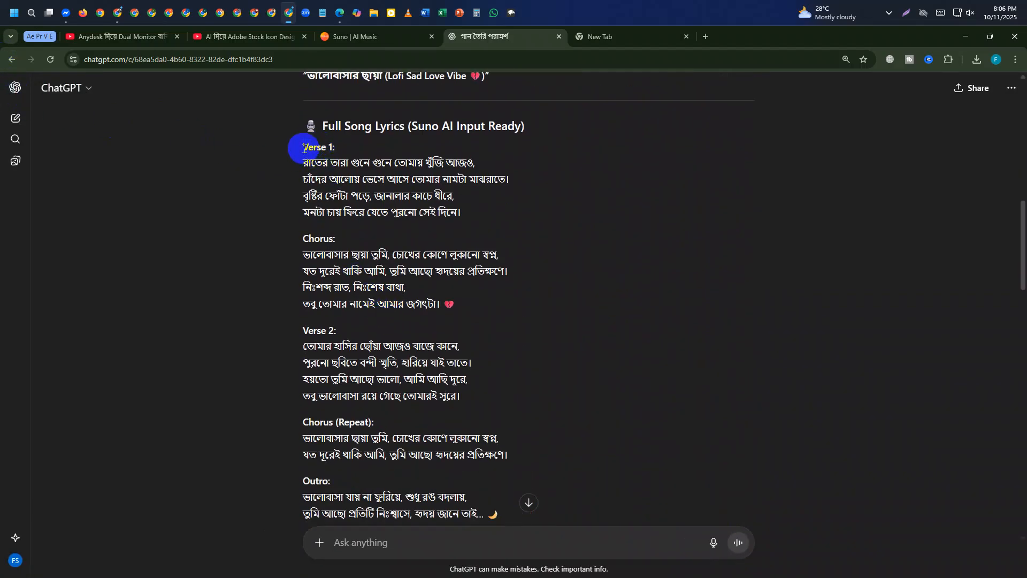
drag(303, 150, 516, 463)
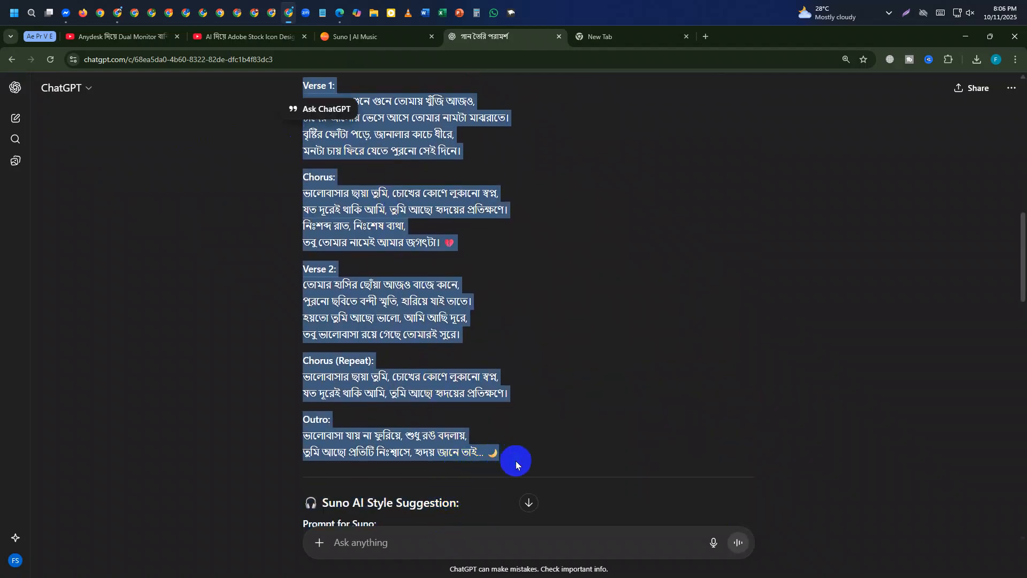
Step: Switch to the Suno home page
click(616, 36)
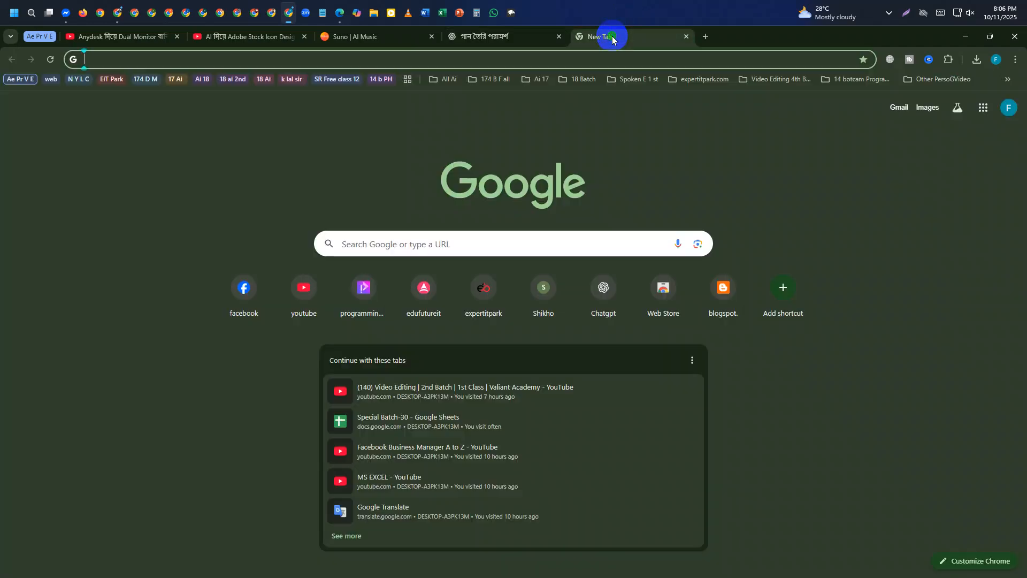
click(360, 38)
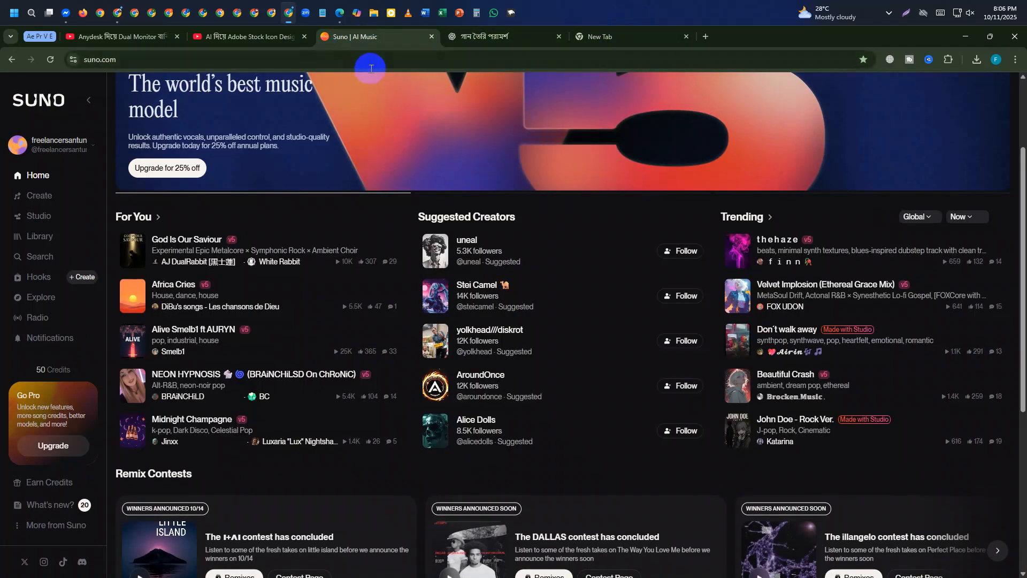
click(603, 36)
click(264, 63)
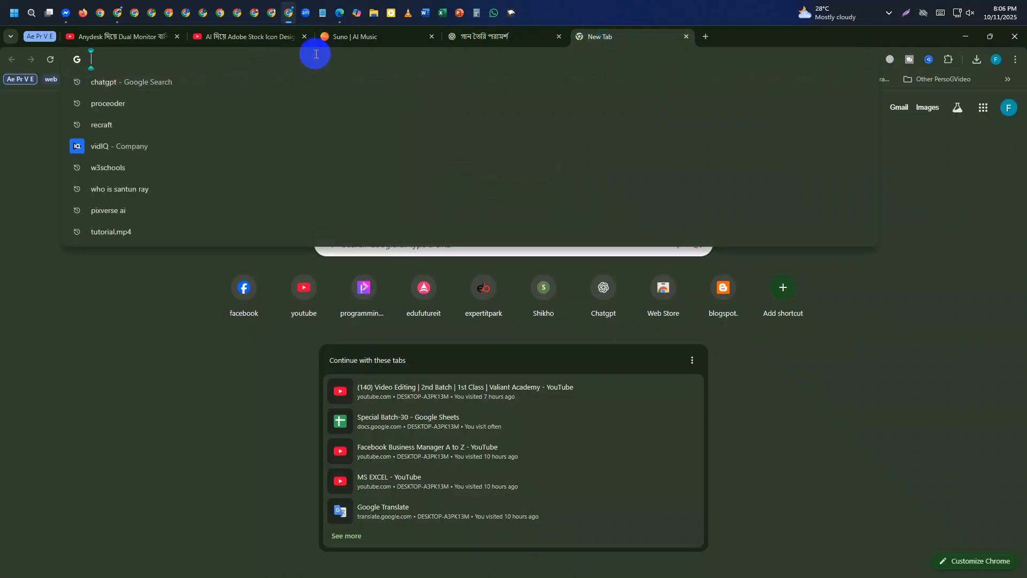
click(362, 39)
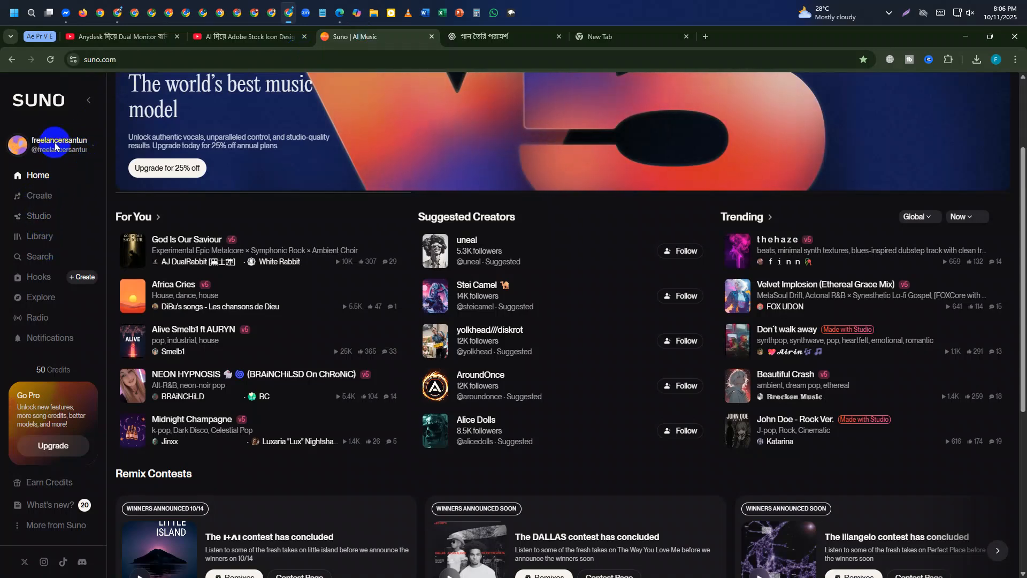
Step: Capture the whole Suno page area with the screenshot tool and outline the navigation sidebar with a red rectangle
click(903, 19)
drag(1, 73, 1026, 575)
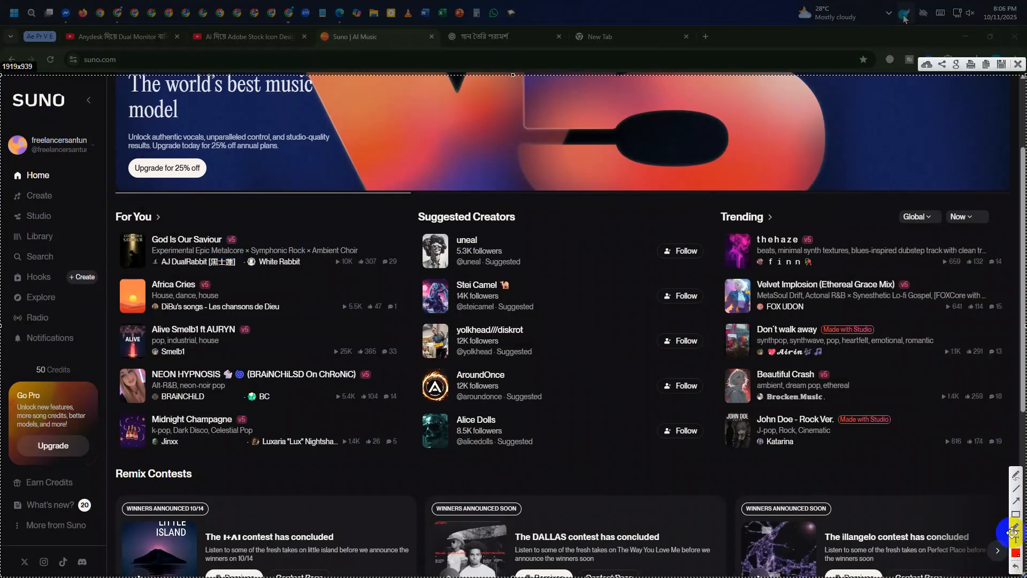
click(1017, 514)
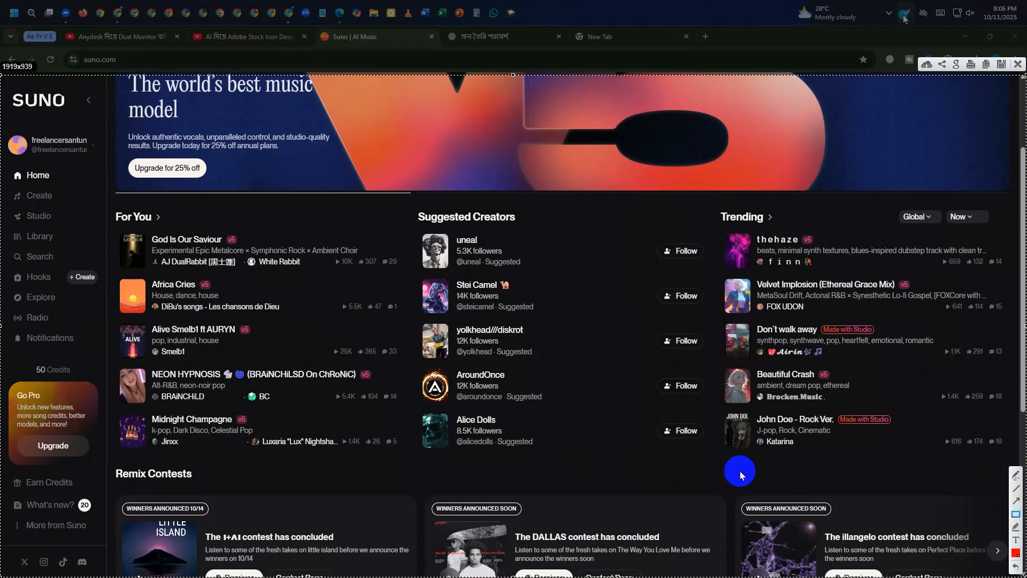
drag(4, 85, 108, 554)
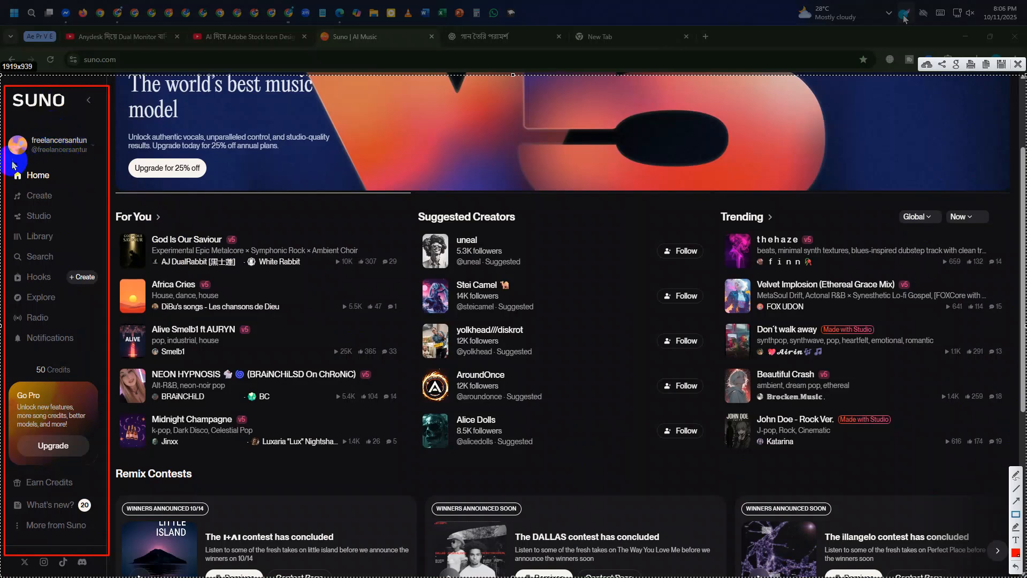
Step: Draw red rectangles around the Home, Create, Studio, Library, Search and Hooks entries in the captured sidebar
mouse_move(12, 166)
mouse_down()
mouse_move(63, 180)
mouse_move(54, 204)
mouse_move(68, 206)
mouse_move(70, 226)
mouse_up()
drag(7, 226, 82, 247)
drag(8, 250, 73, 261)
drag(9, 266, 70, 287)
Step: Emphasize the Credits balance in the captured sidebar with repeated red rectangles around it
drag(30, 367, 89, 379)
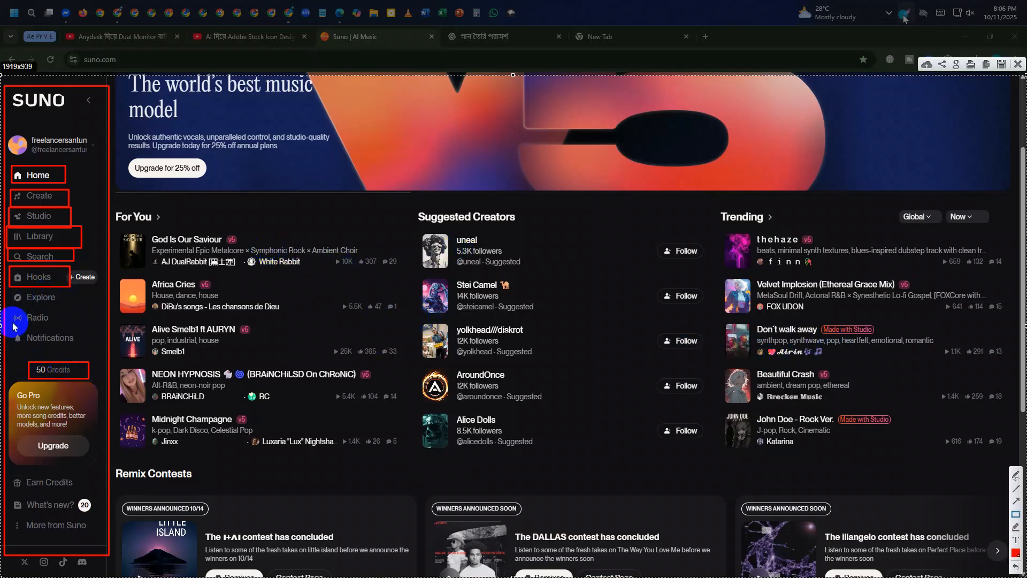
drag(29, 365, 91, 382)
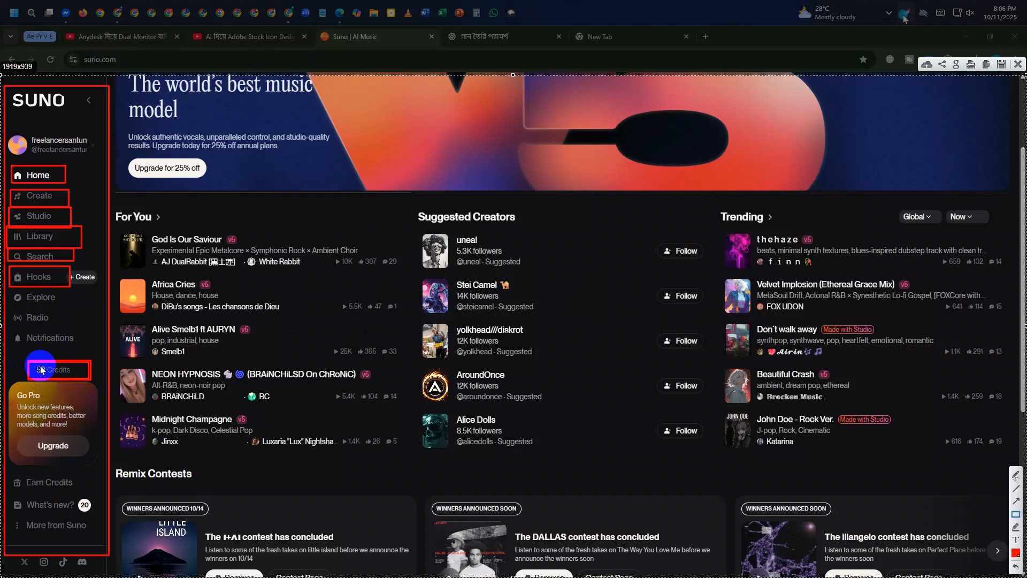
drag(28, 364, 89, 381)
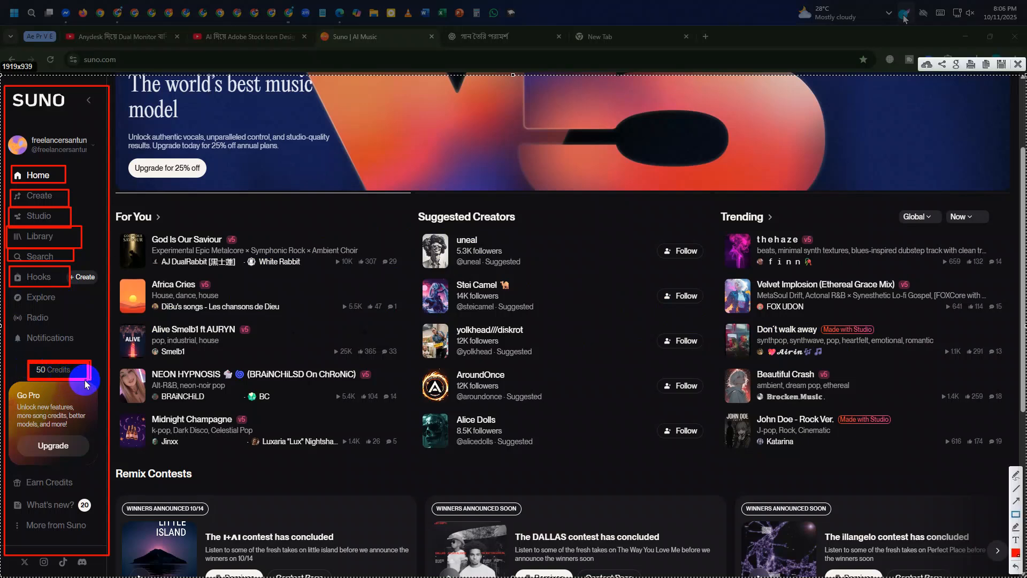
drag(29, 363, 83, 382)
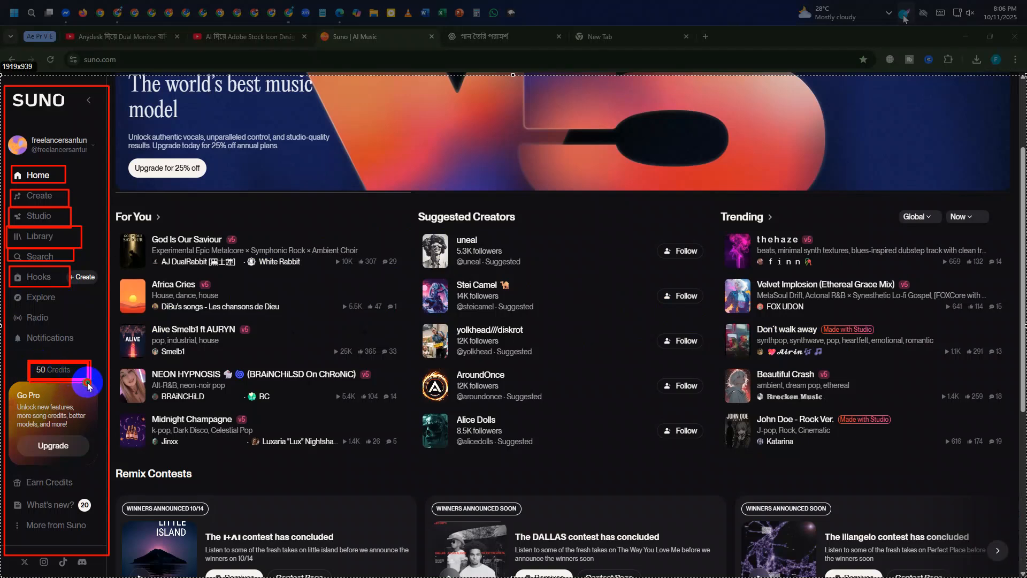
drag(88, 383, 89, 380)
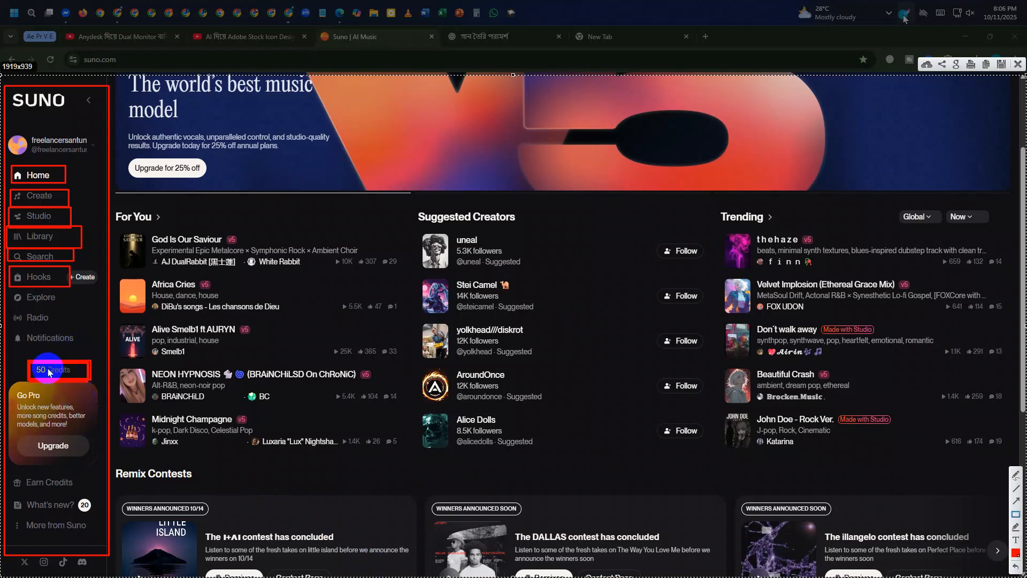
drag(29, 363, 79, 382)
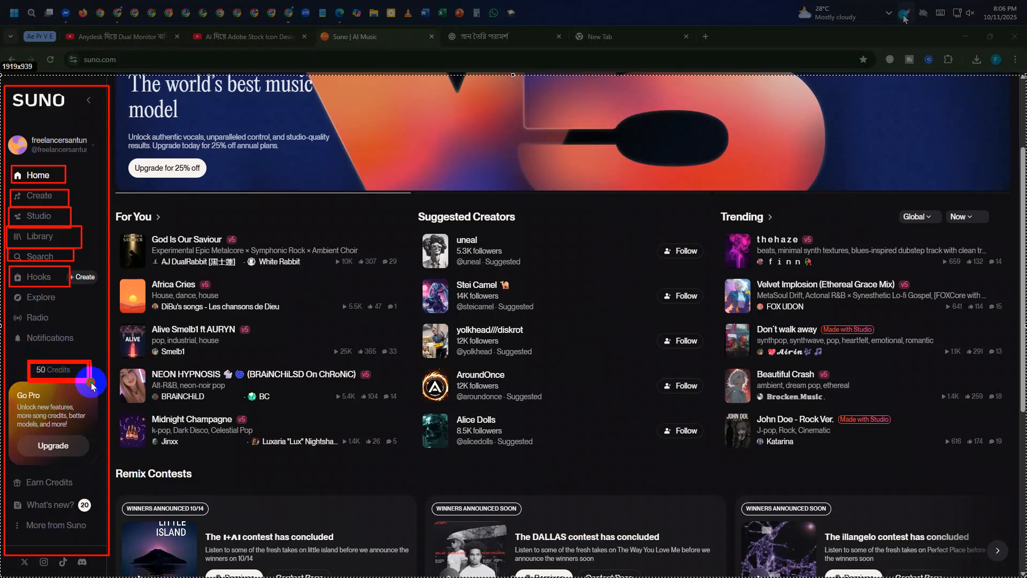
drag(88, 386, 87, 386)
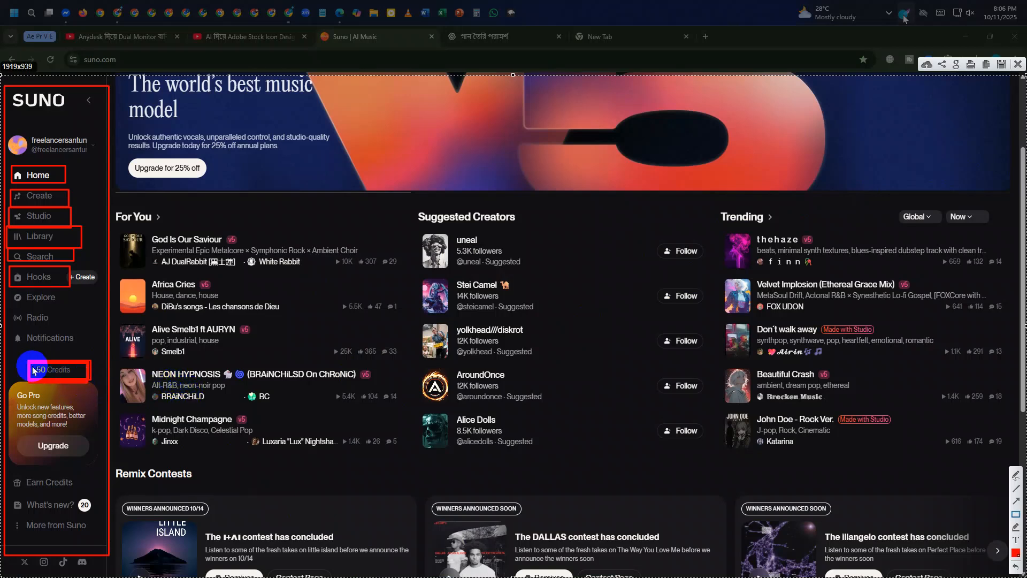
drag(28, 363, 88, 385)
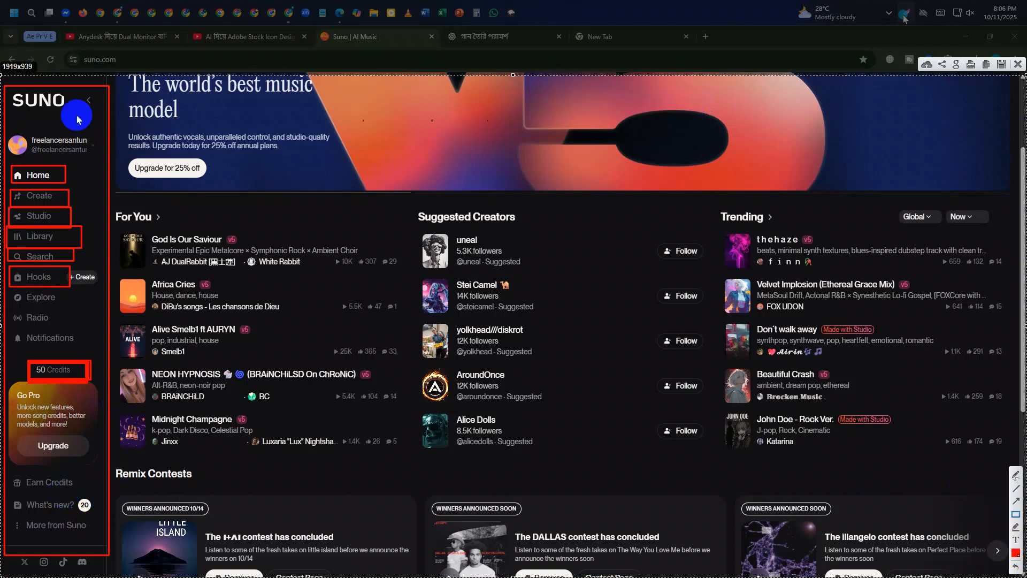
Step: Draw a red arrow pointing to the Create entry and close the screenshot annotation
click(1017, 502)
drag(514, 240, 63, 200)
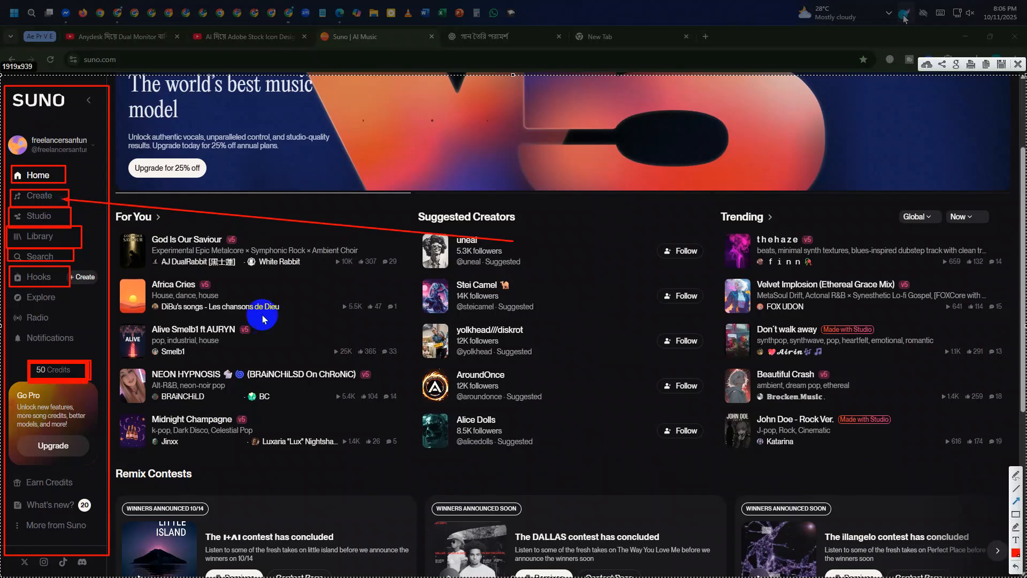
click(1020, 65)
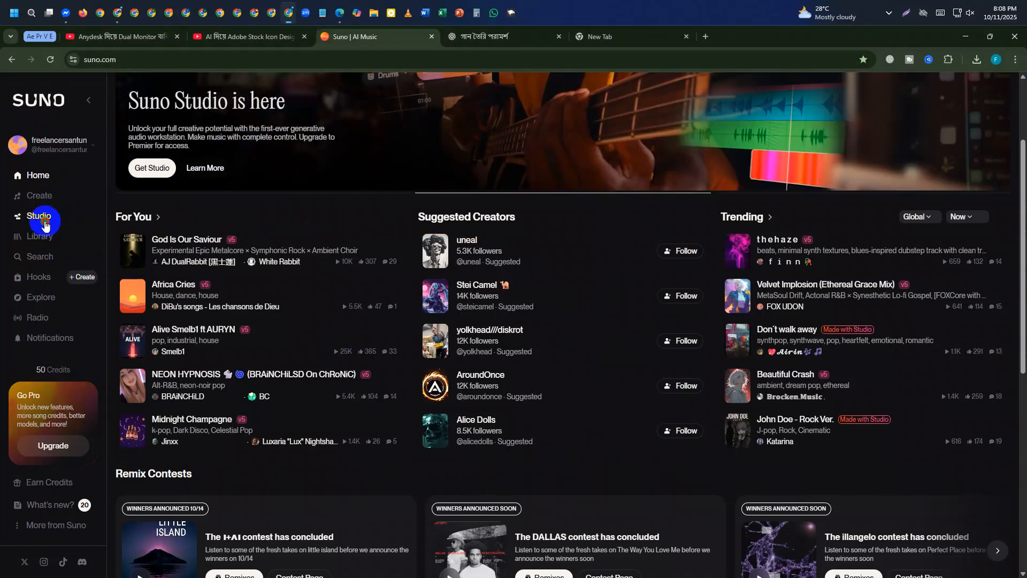
Step: Open Suno's song creation page in Simple mode and choose the v3.5 model
click(55, 197)
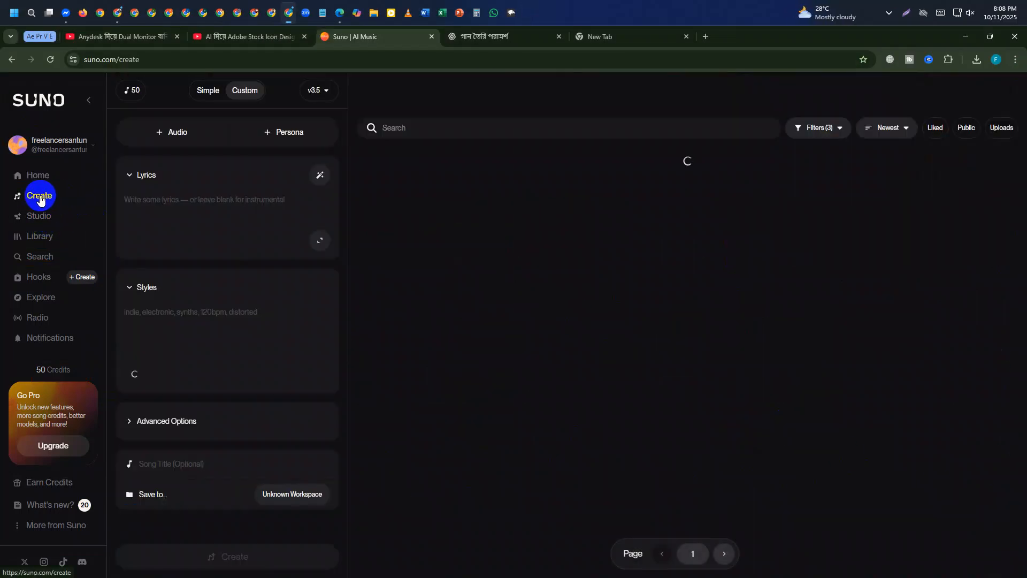
click(205, 91)
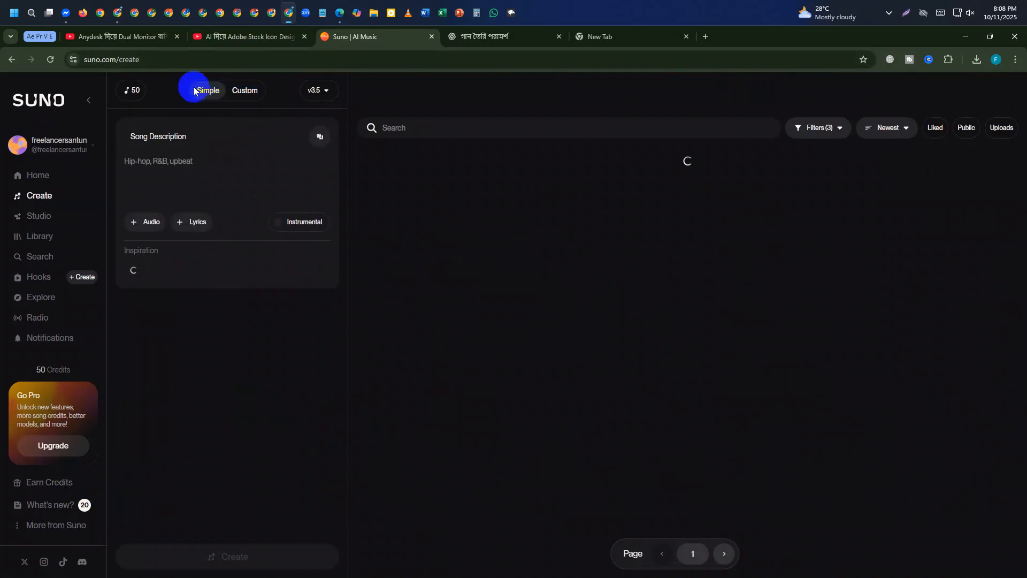
click(320, 94)
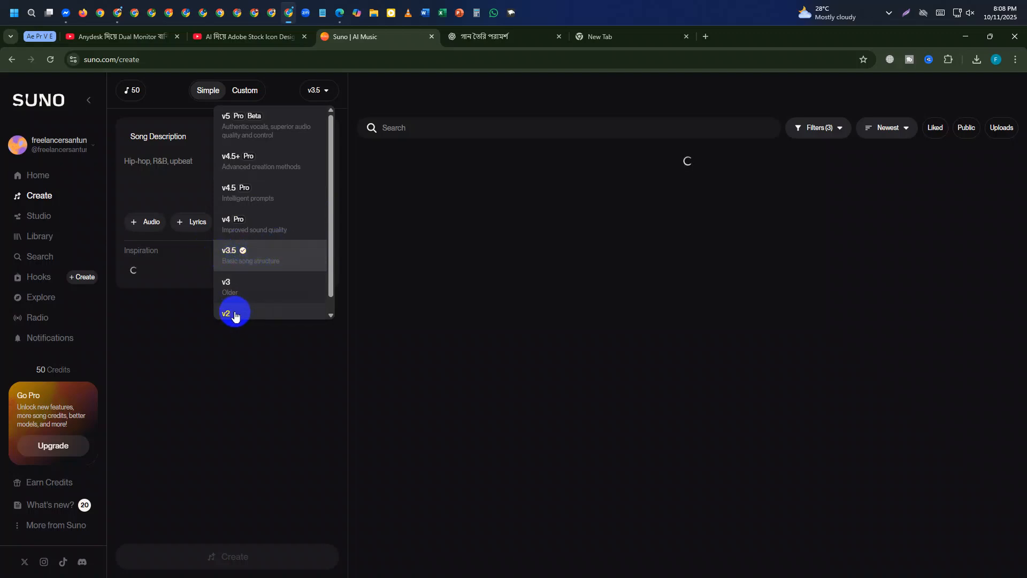
click(244, 253)
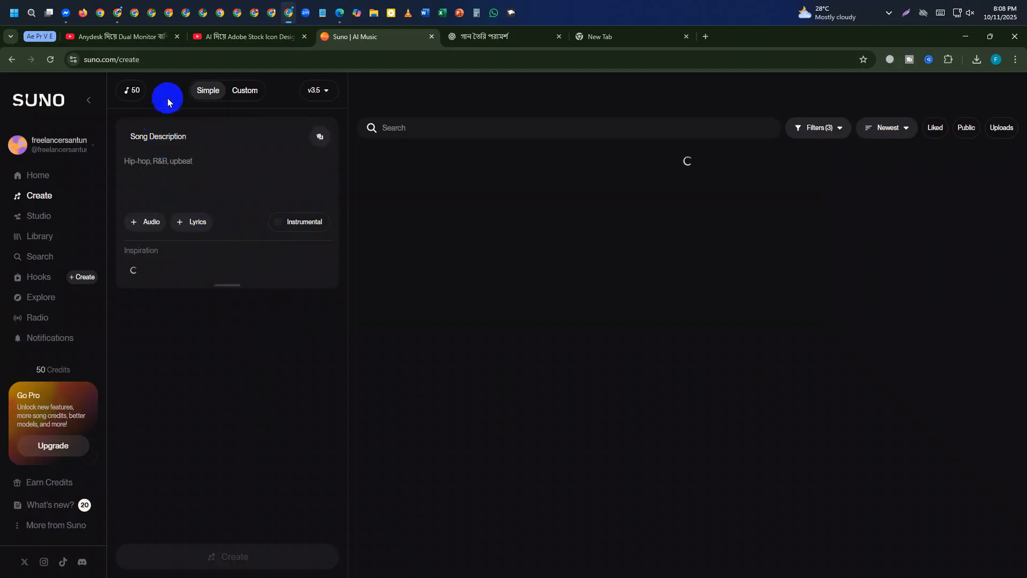
Step: Compare the Simple and Custom creation modes, ending in Custom mode with the lyrics field active
click(174, 162)
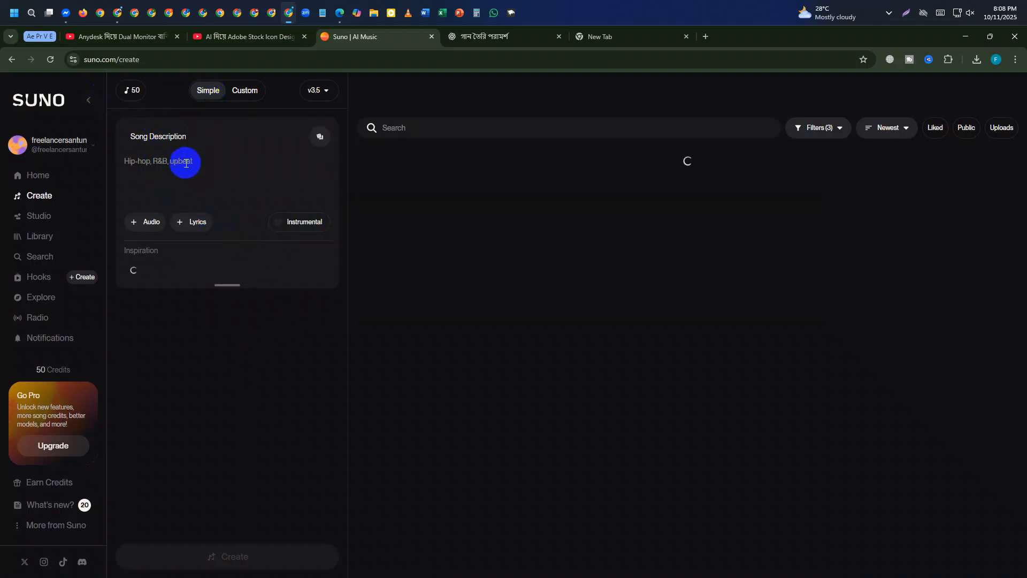
click(245, 88)
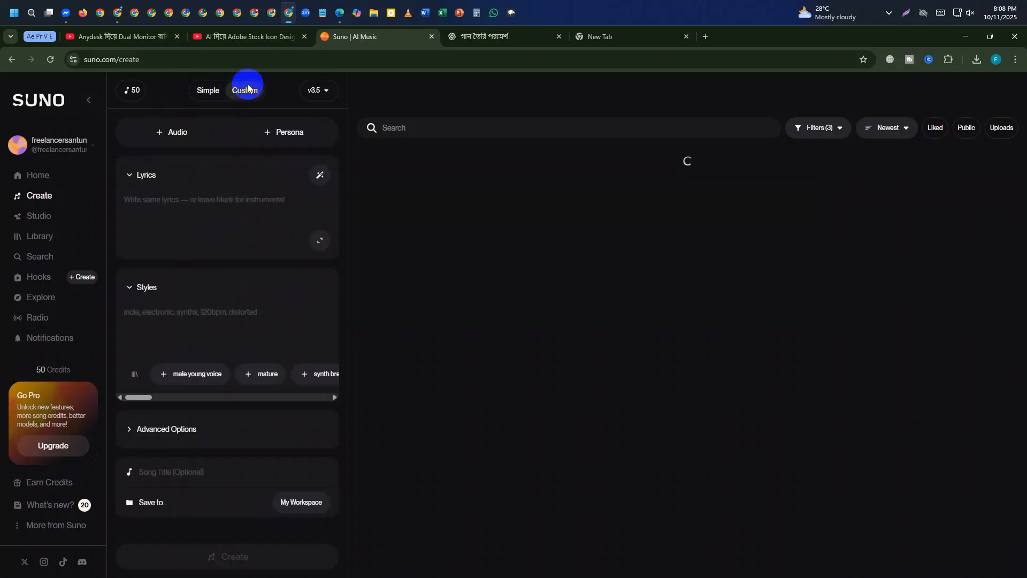
click(207, 91)
click(243, 91)
click(168, 204)
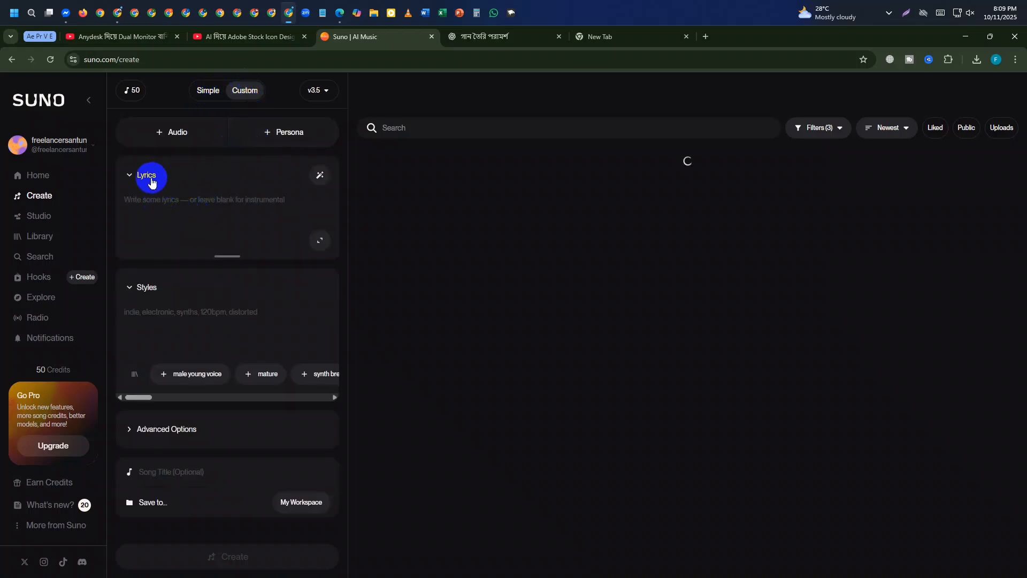
Step: Copy the selected song lyrics from ChatGPT and paste them into Suno's Lyrics field
click(490, 37)
right_click(352, 205)
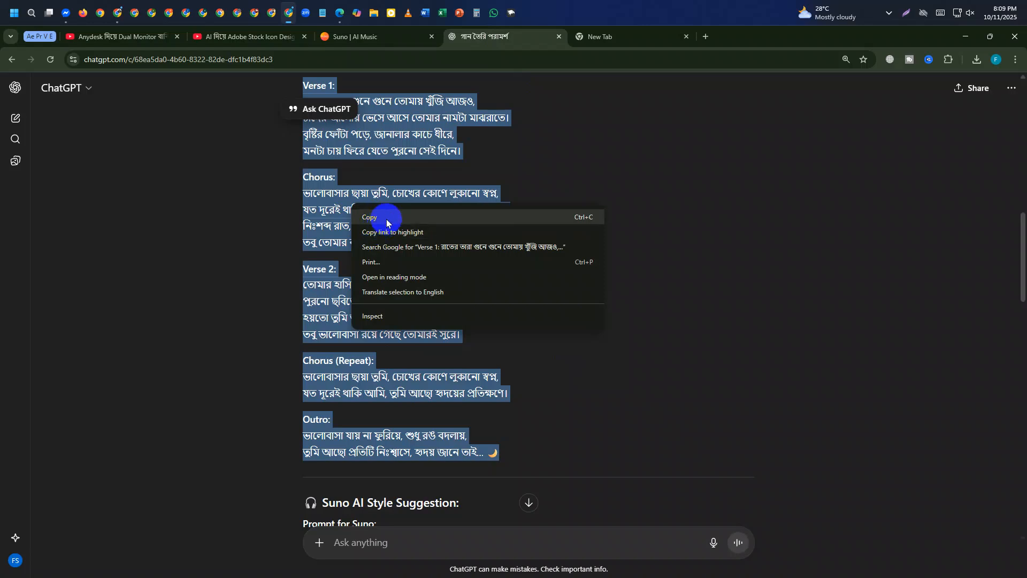
click(367, 214)
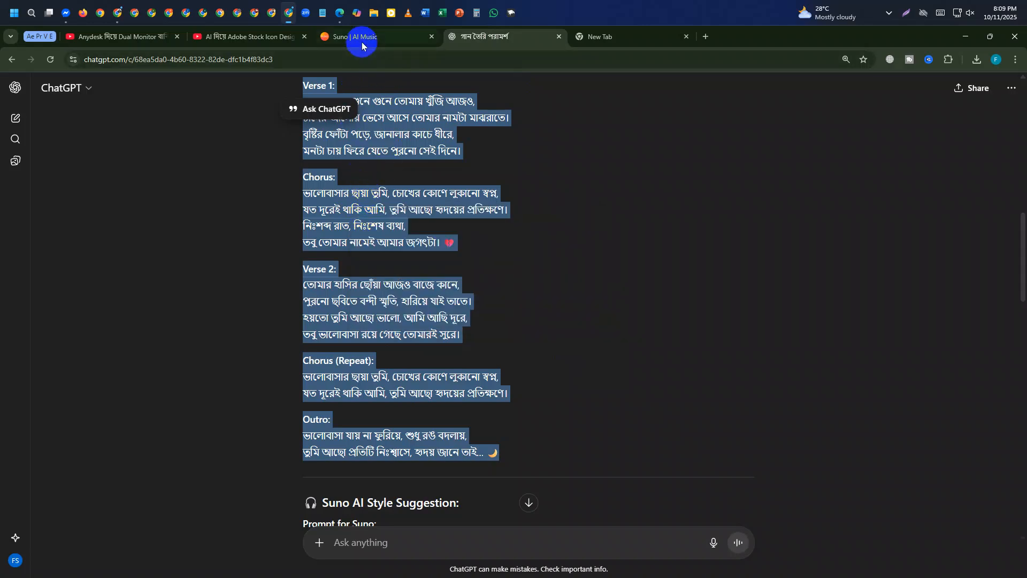
click(362, 38)
click(158, 198)
right_click(157, 198)
click(179, 318)
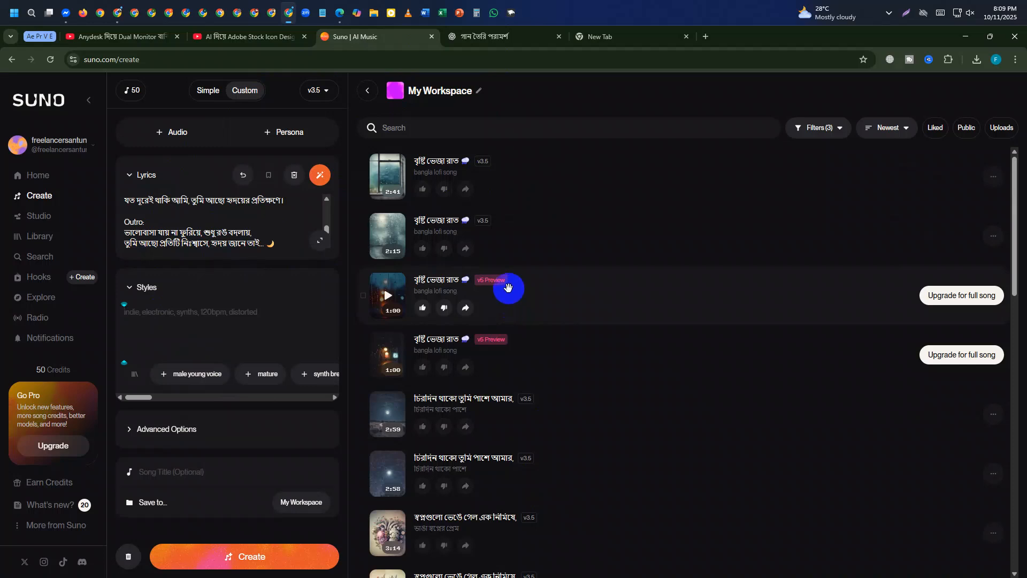
Step: Copy the song name "ভালোবাসার ছায়া (Lofi Sad Love Vibe 💔)" from the ChatGPT song pack and paste it into Suno's Styles field
click(318, 90)
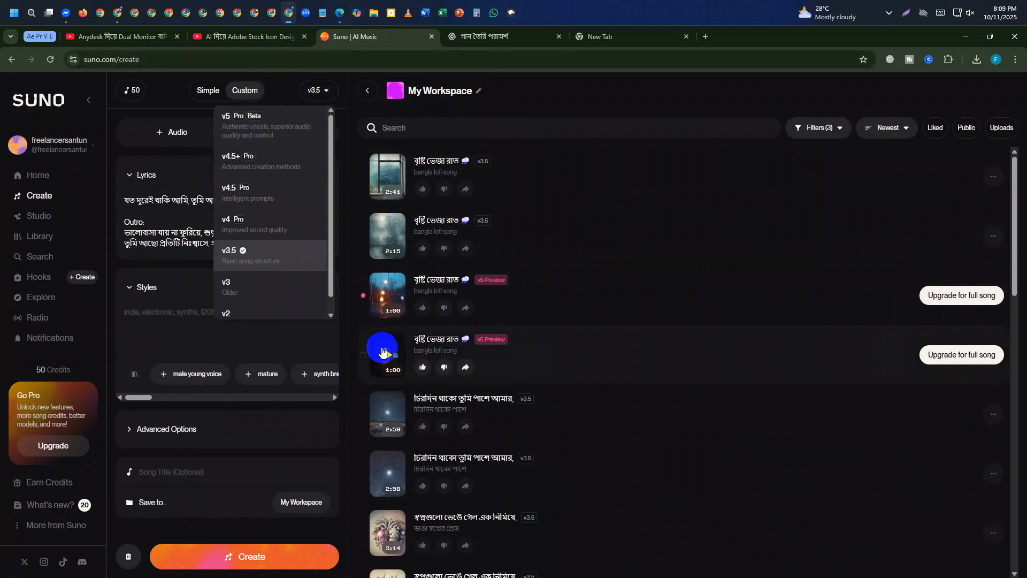
click(459, 46)
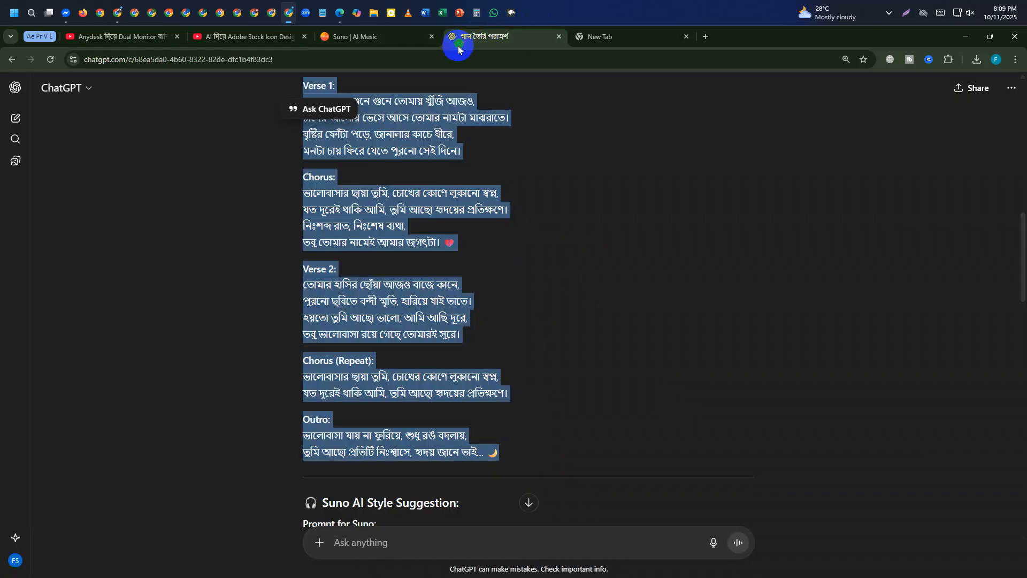
scroll(393, 289, up, 5)
click(495, 264)
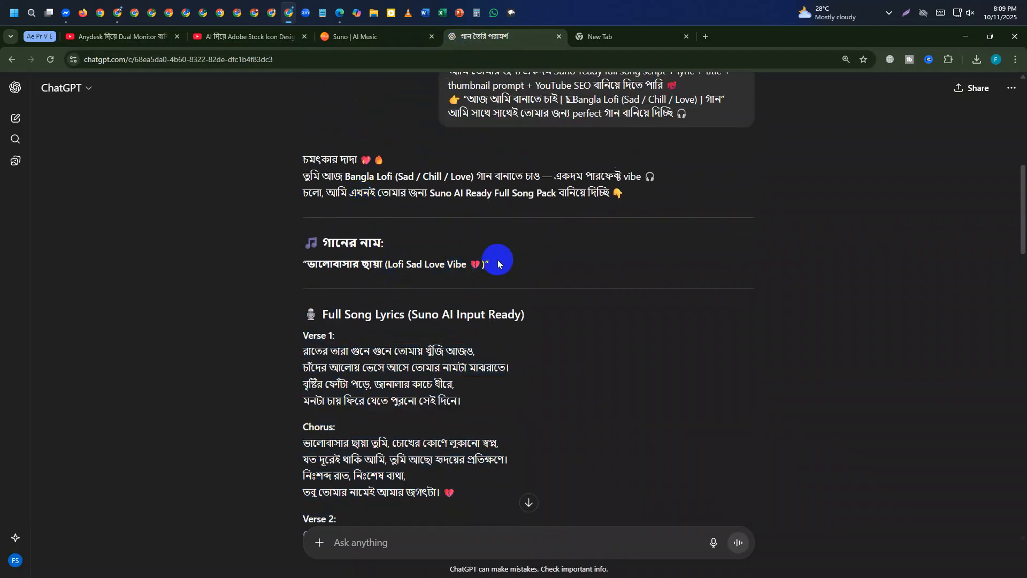
drag(496, 264, 282, 265)
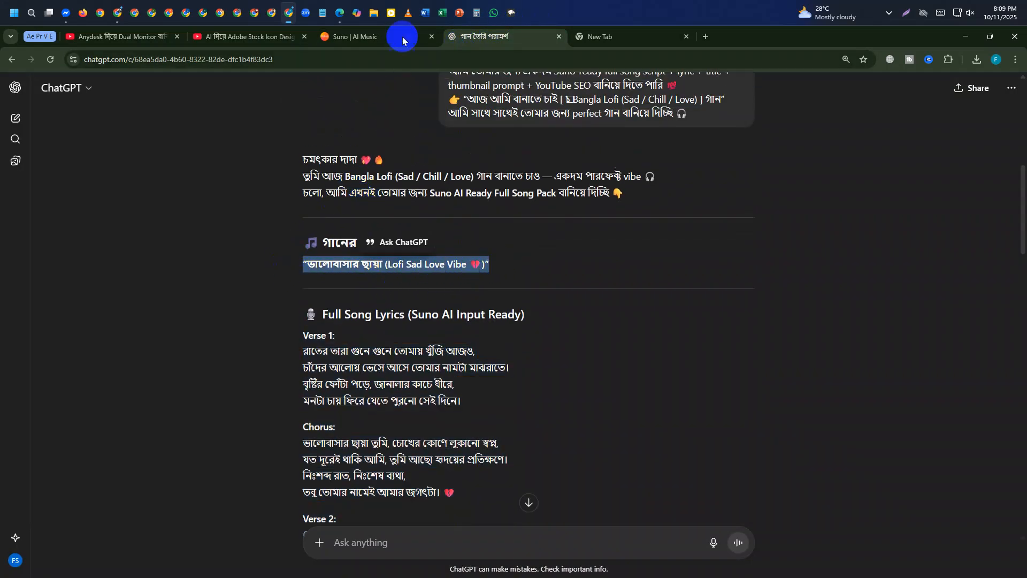
click(375, 36)
click(164, 292)
click(151, 323)
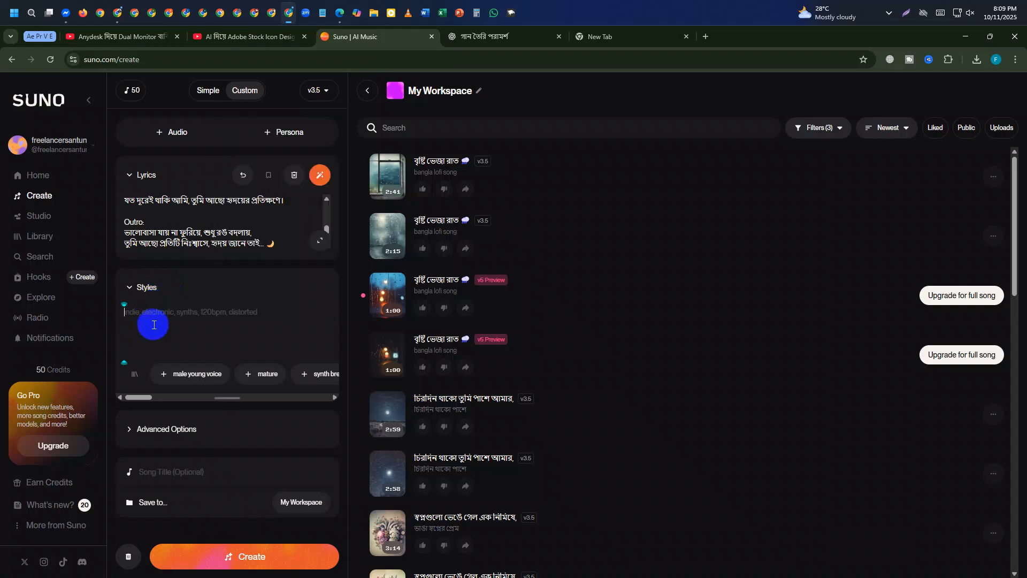
key(ctrl+v)
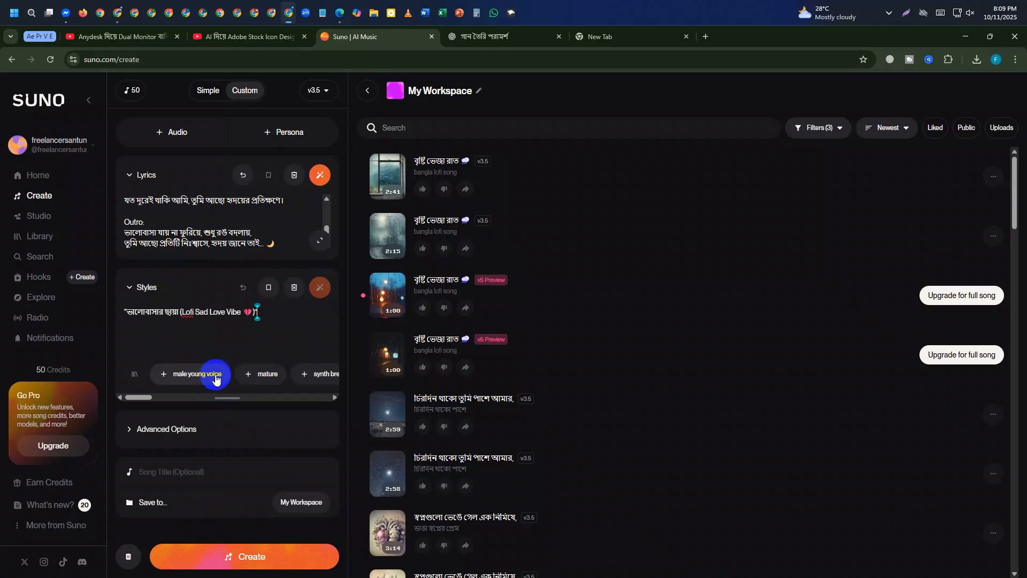
Step: Enlarge the Styles box slightly and browse the suggested style tags beneath the style text
drag(230, 396, 241, 398)
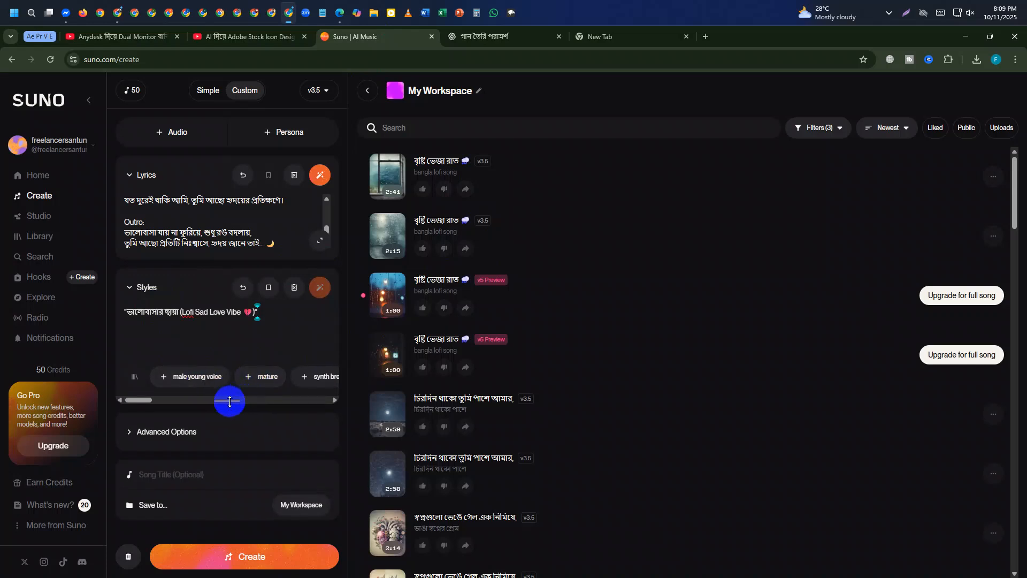
drag(146, 404, 164, 408)
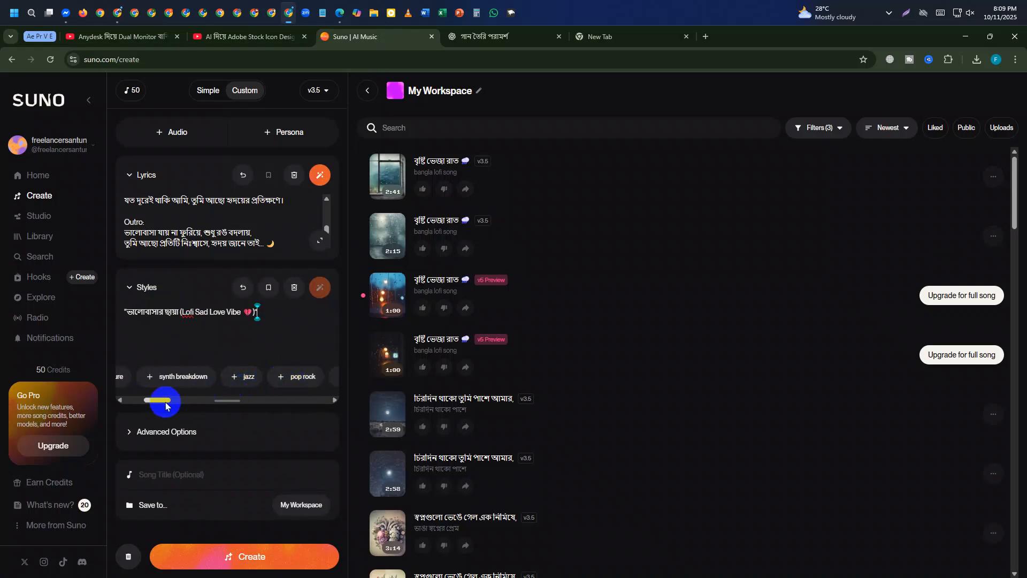
drag(166, 407, 138, 396)
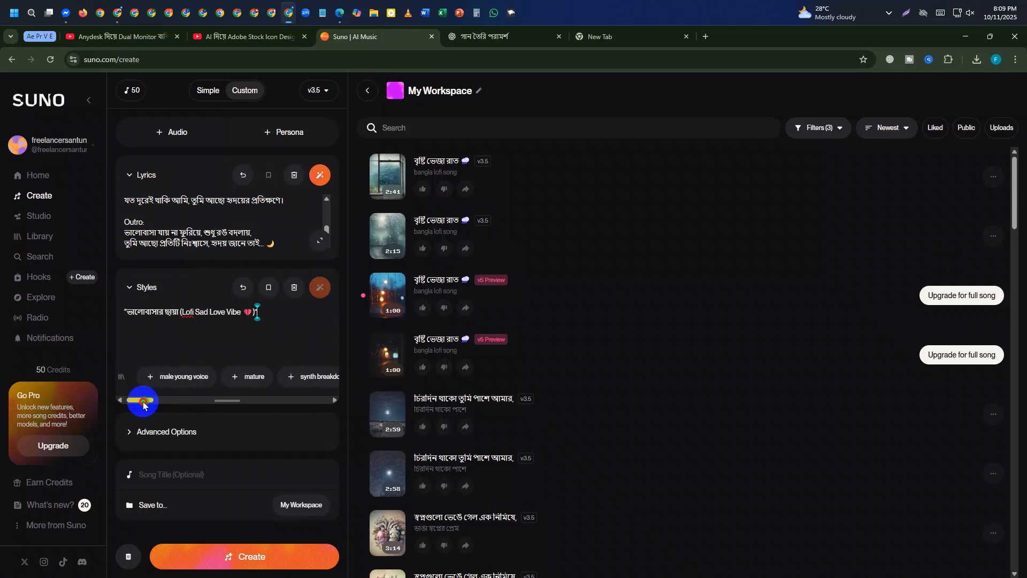
Step: Set the Vocal Gender to Male in the Advanced Options and collapse the section
click(179, 425)
scroll(211, 417, down, 2)
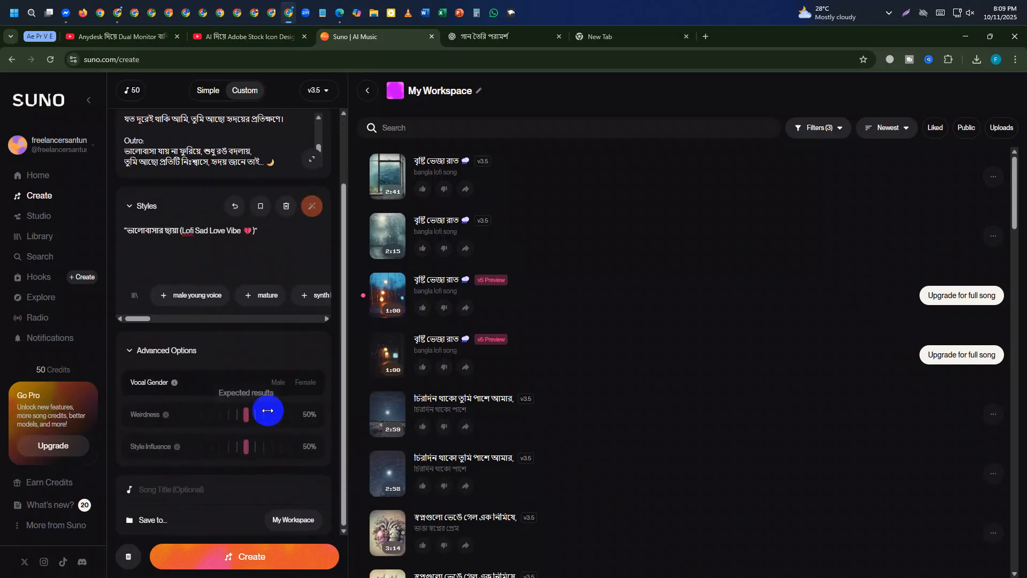
click(302, 386)
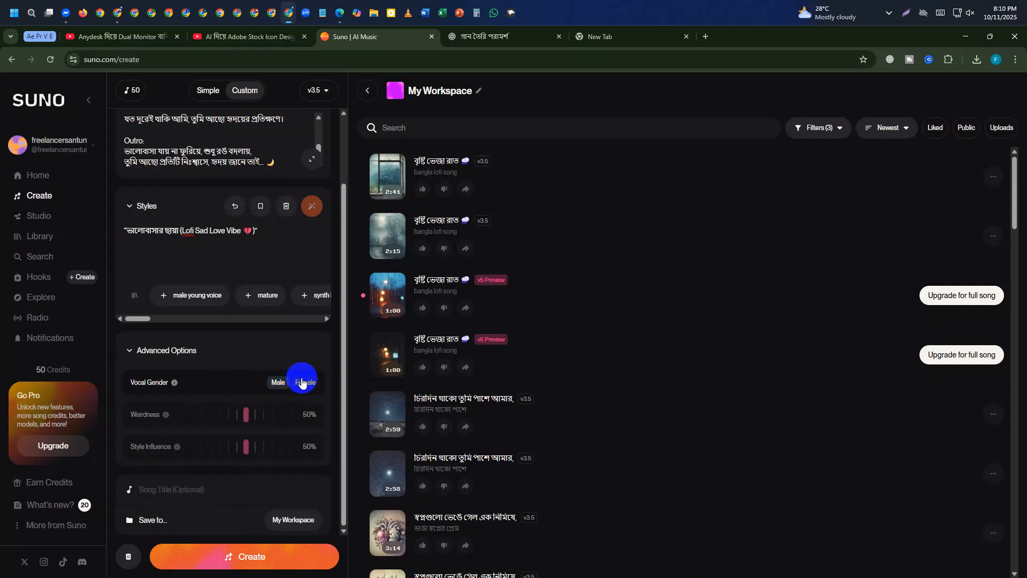
click(252, 352)
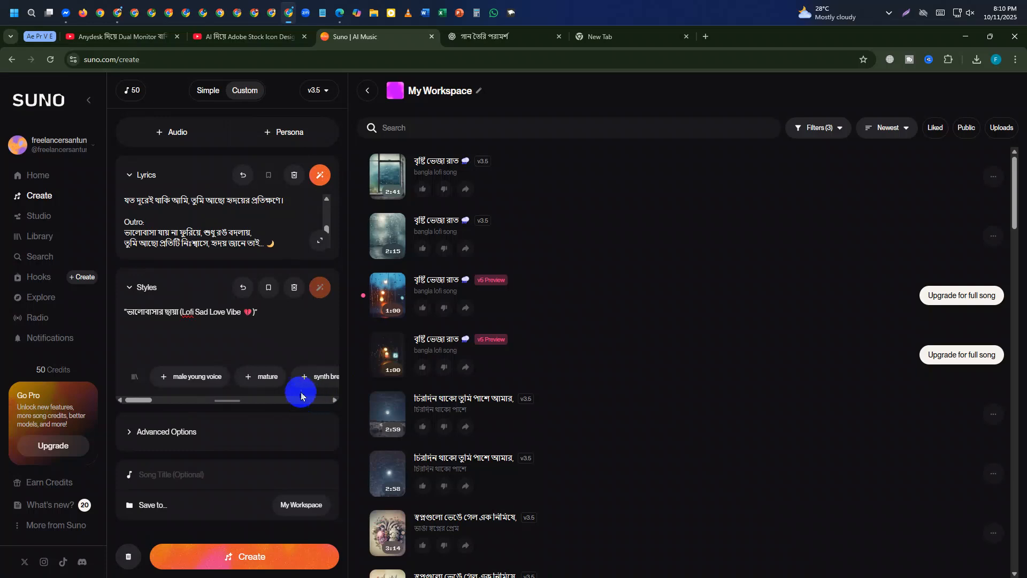
Step: Copy ChatGPT's YouTube title "ভালোবাসার ছায়া 💔 | Bangla Lofi Sad Song | Broken Love Vibe | San Lofi Song" into Suno's Song Title field and generate the song
click(190, 474)
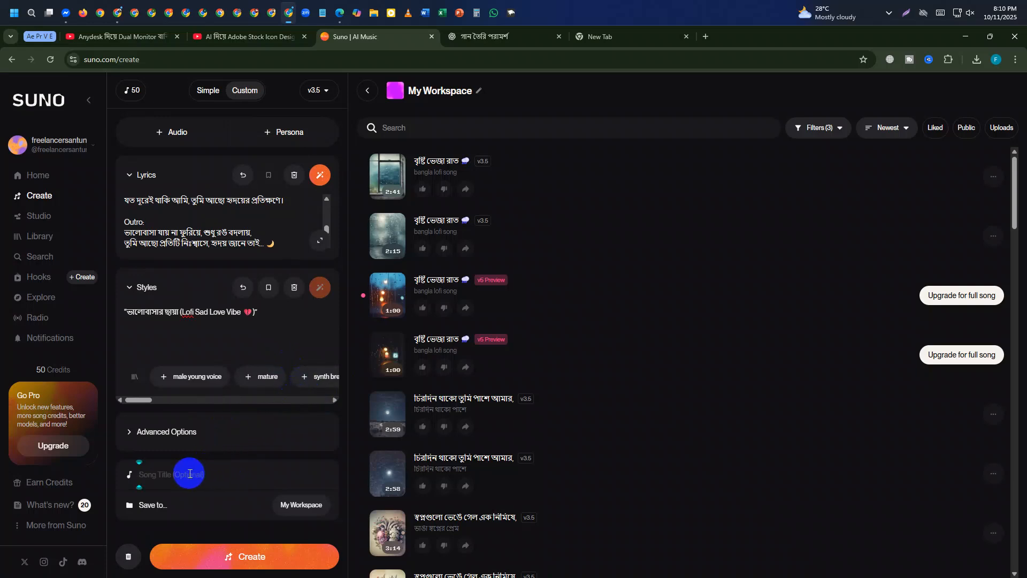
click(505, 36)
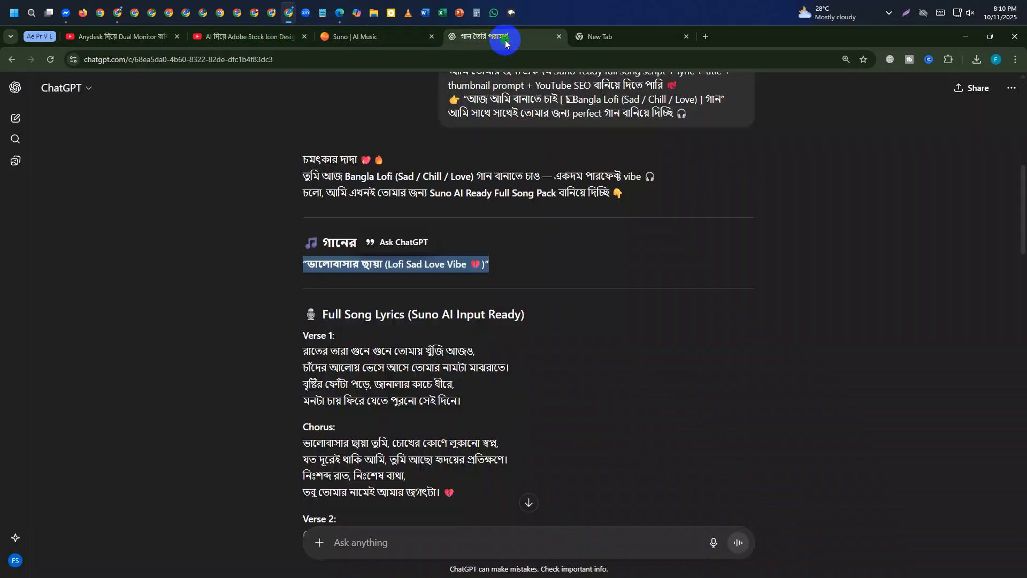
scroll(625, 344, down, 6)
scroll(586, 351, down, 5)
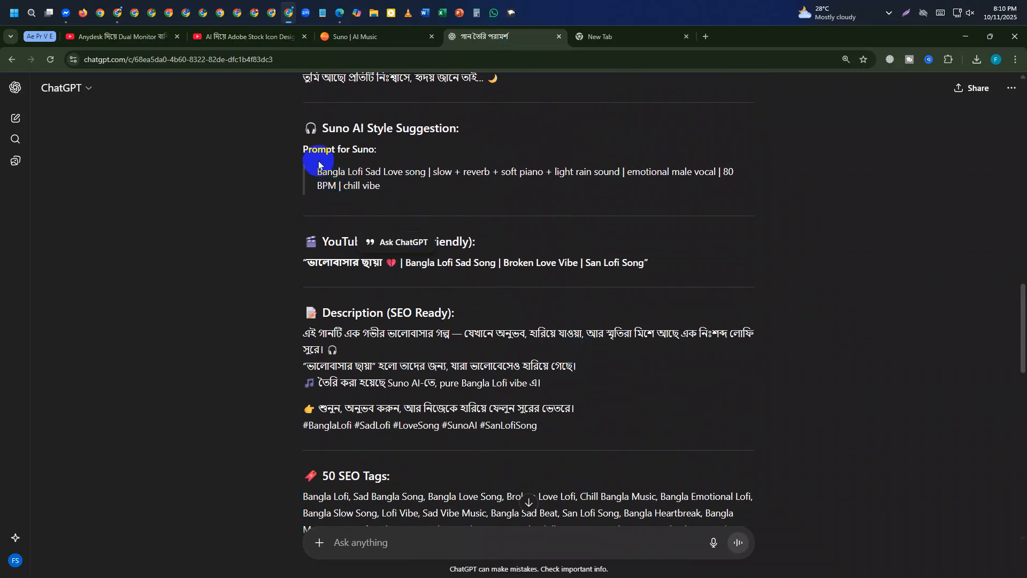
drag(656, 263, 269, 271)
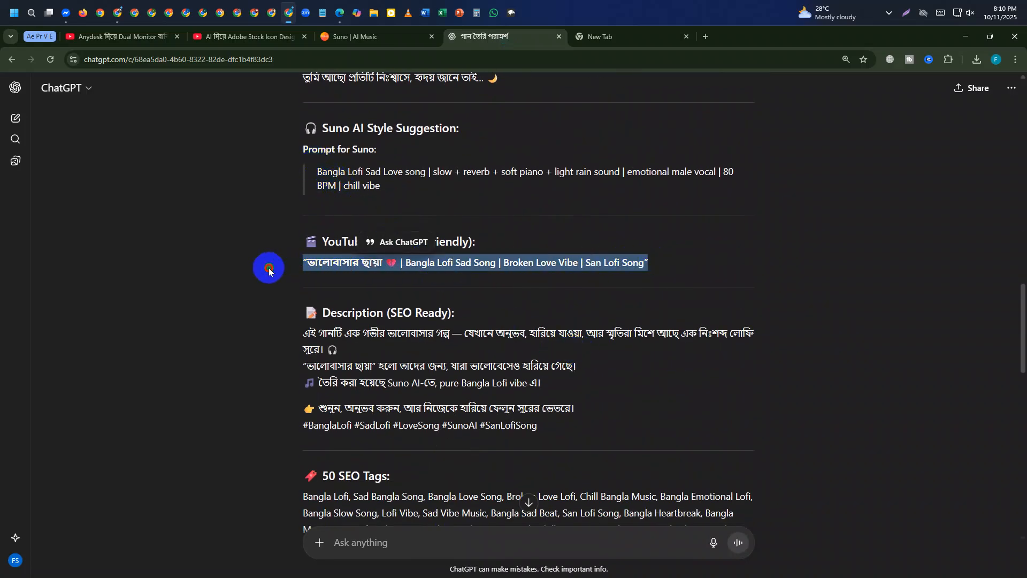
click(399, 36)
key(ctrl+v)
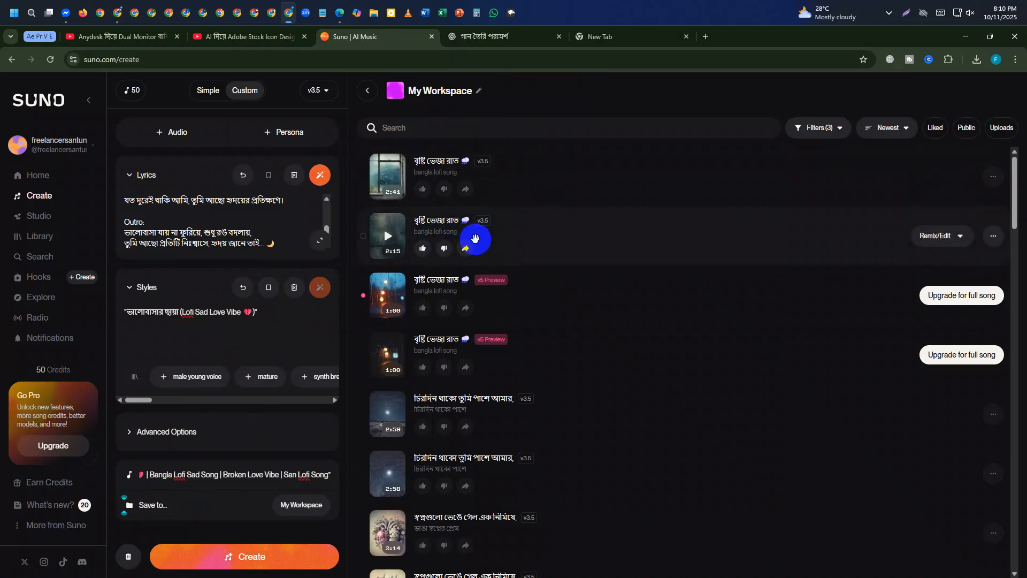
click(234, 563)
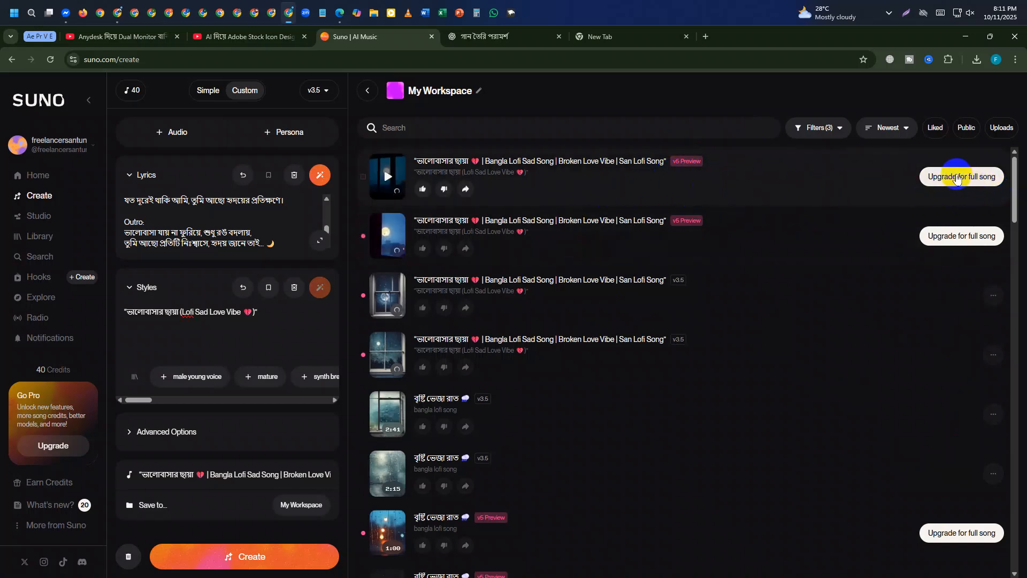
Step: Examine the Pro Plan price and credits in the v5 upgrade offer for the full preview song, and close the offer
click(957, 179)
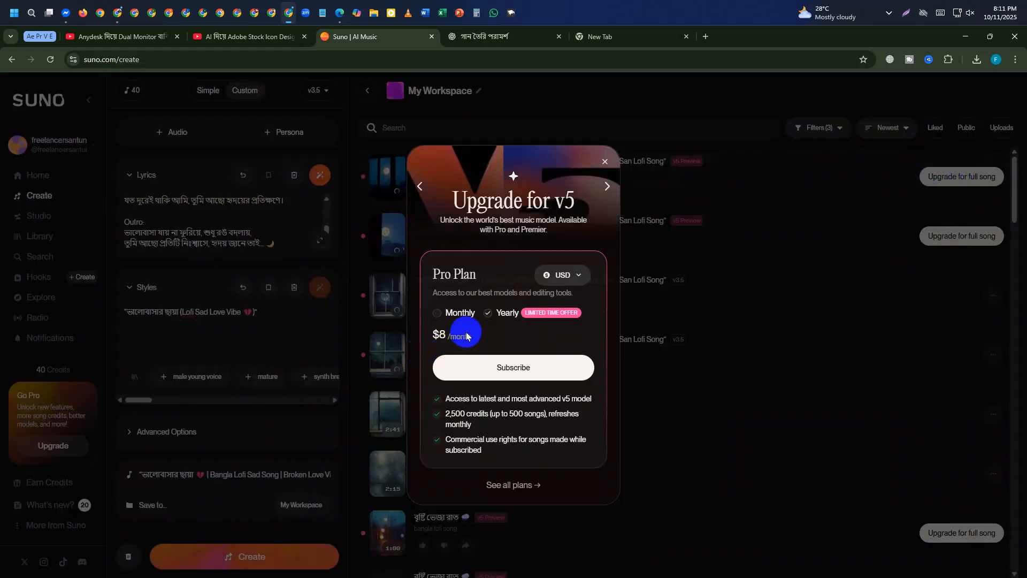
drag(475, 337, 439, 333)
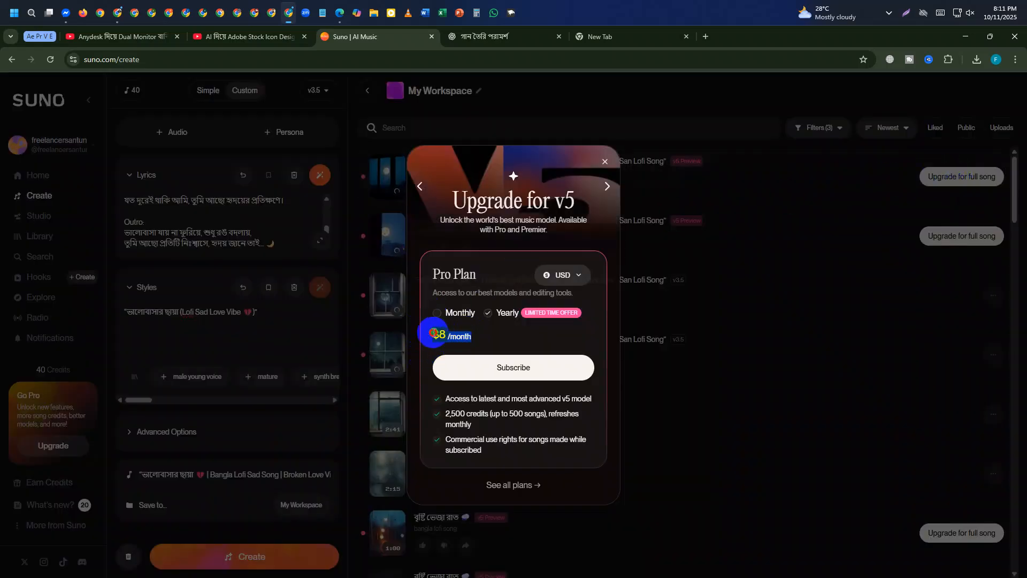
click(477, 329)
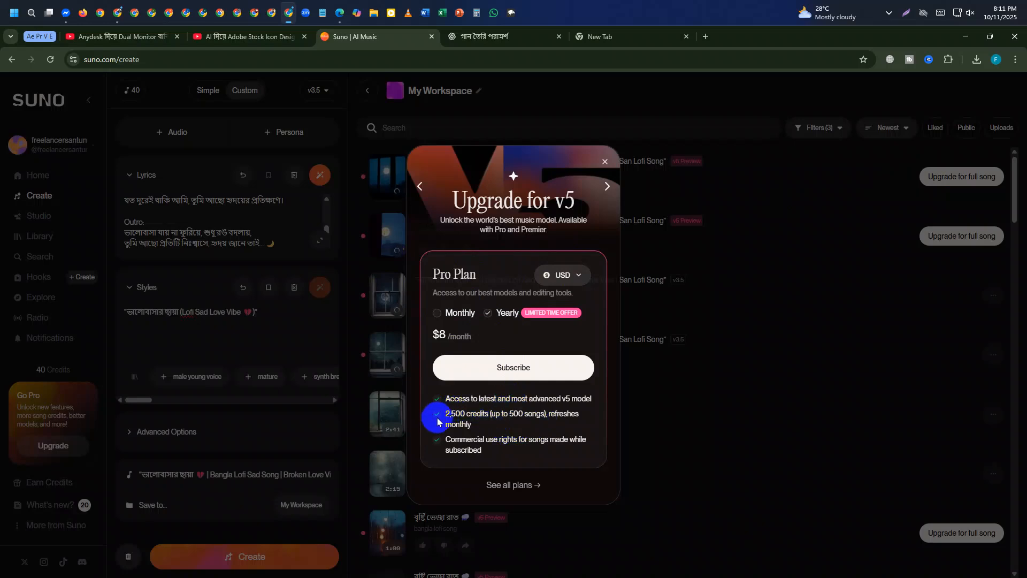
drag(468, 421, 485, 416)
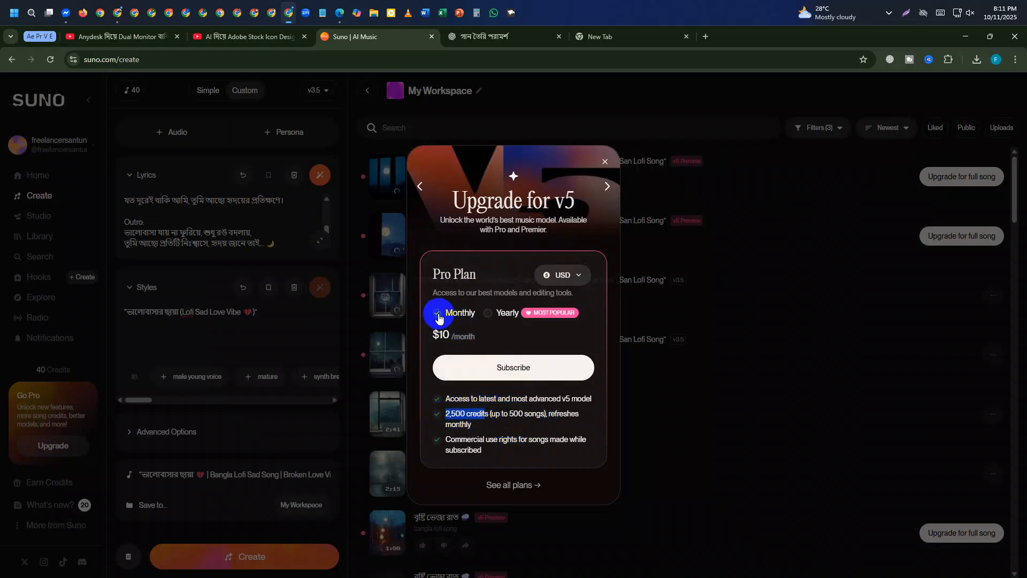
click(605, 163)
Step: Play the second v3.5 version of the newly generated song and adjust the system volume so it is audible
scroll(535, 332, down, 2)
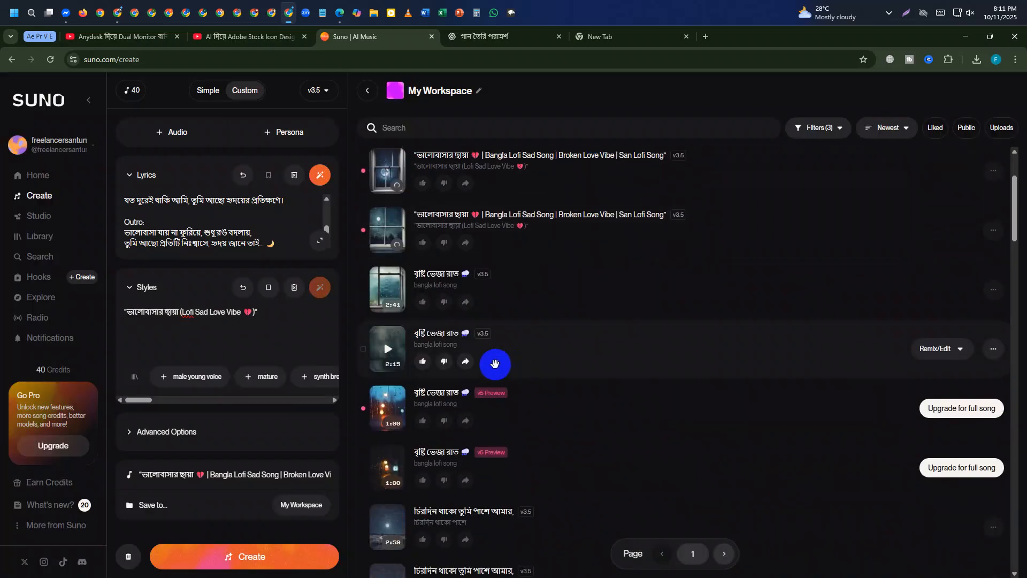
scroll(495, 364, up, 2)
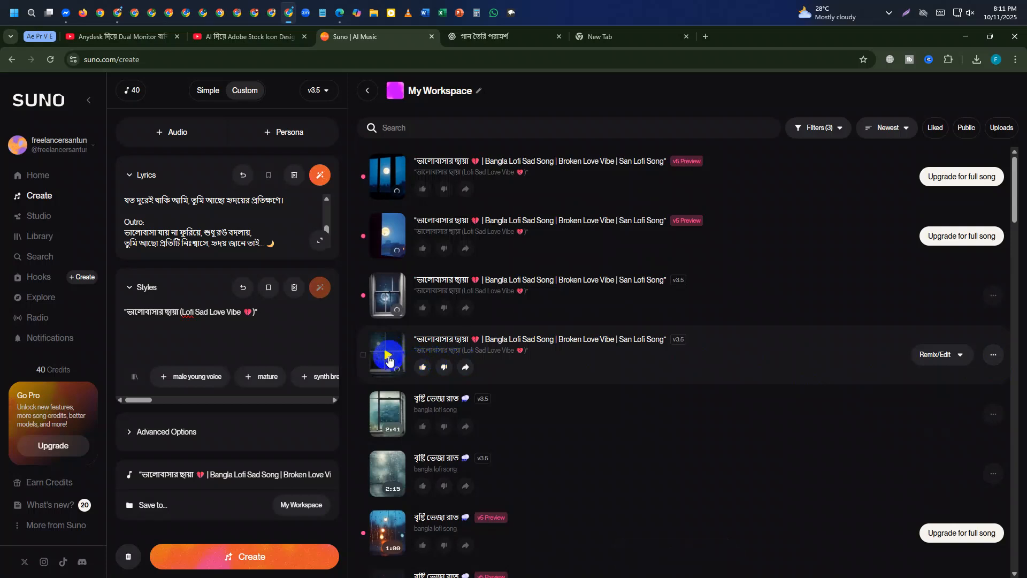
click(388, 356)
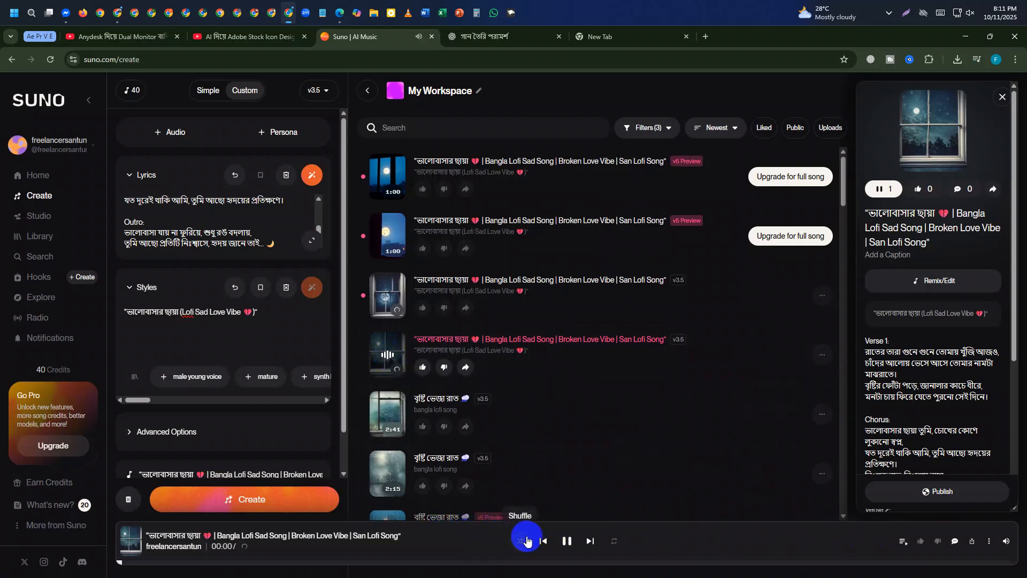
click(958, 12)
click(874, 529)
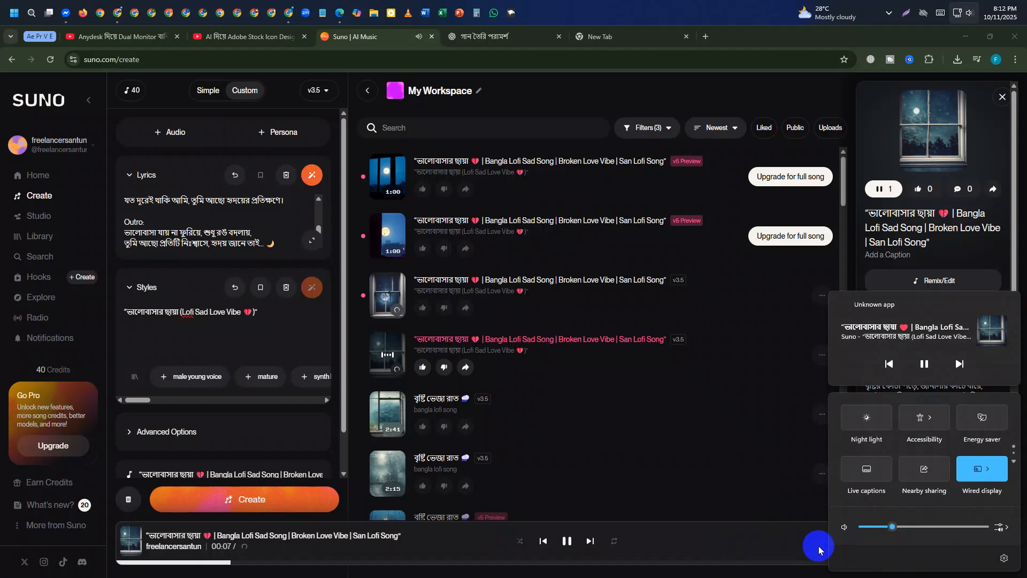
Step: Audition both v3.5 versions of the generated song, pausing and restarting playback, and leave the second one playing
click(392, 350)
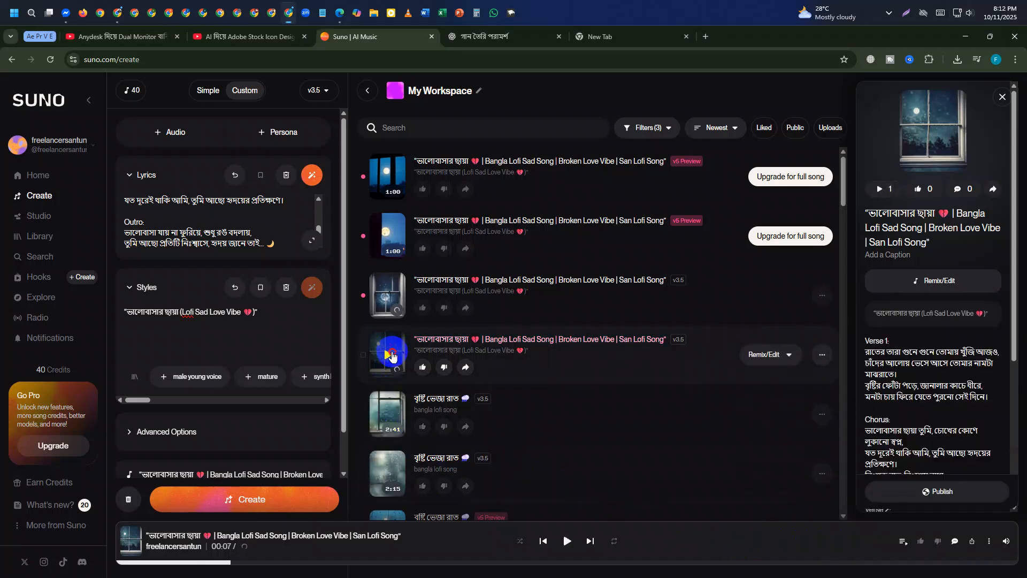
click(228, 559)
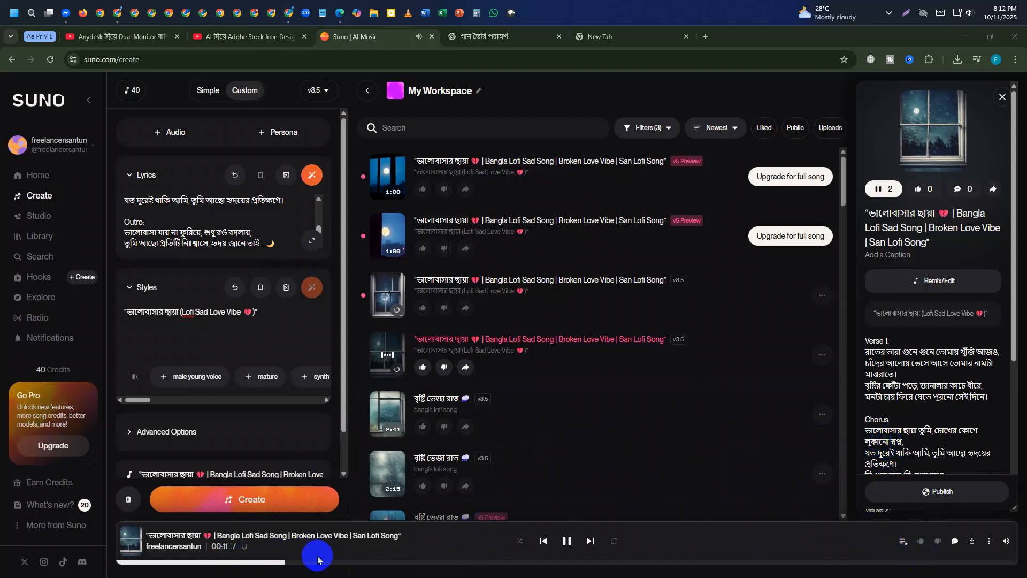
click(567, 541)
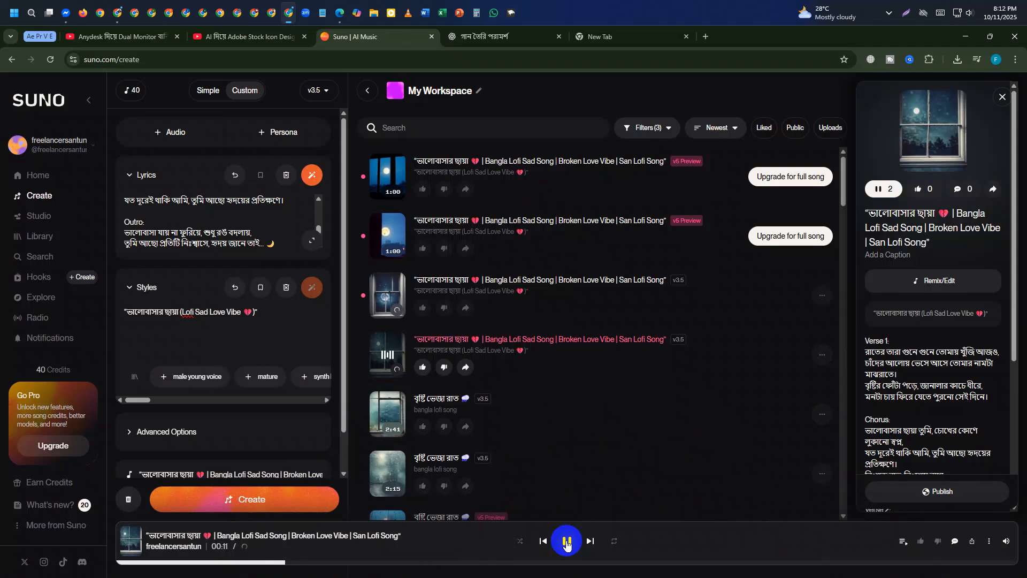
click(394, 313)
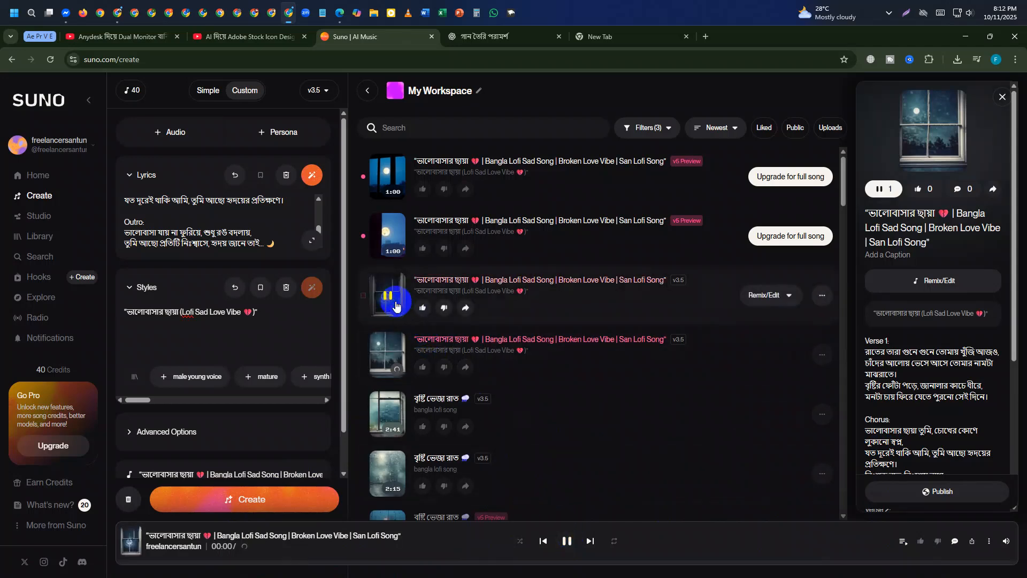
click(389, 357)
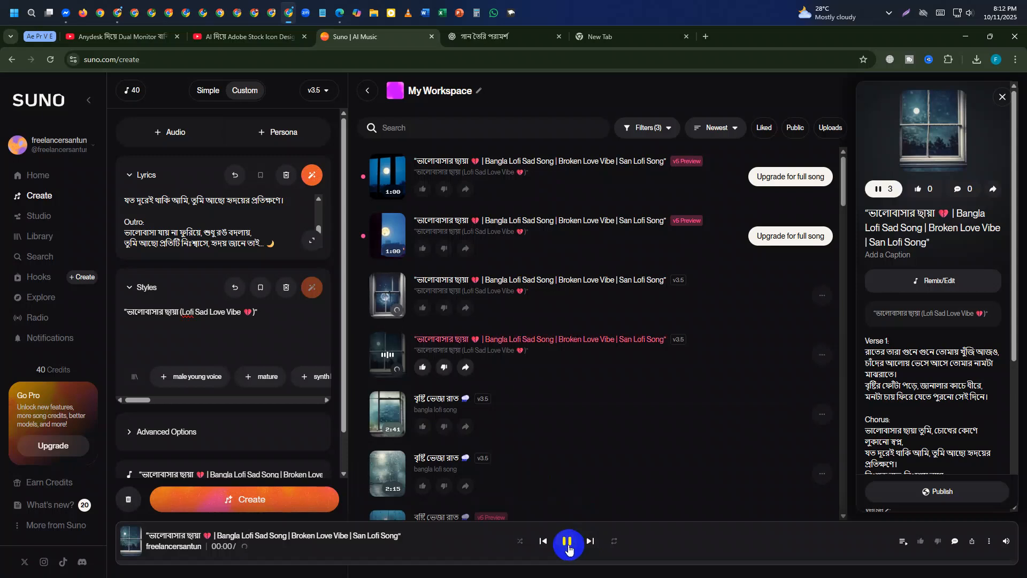
click(568, 546)
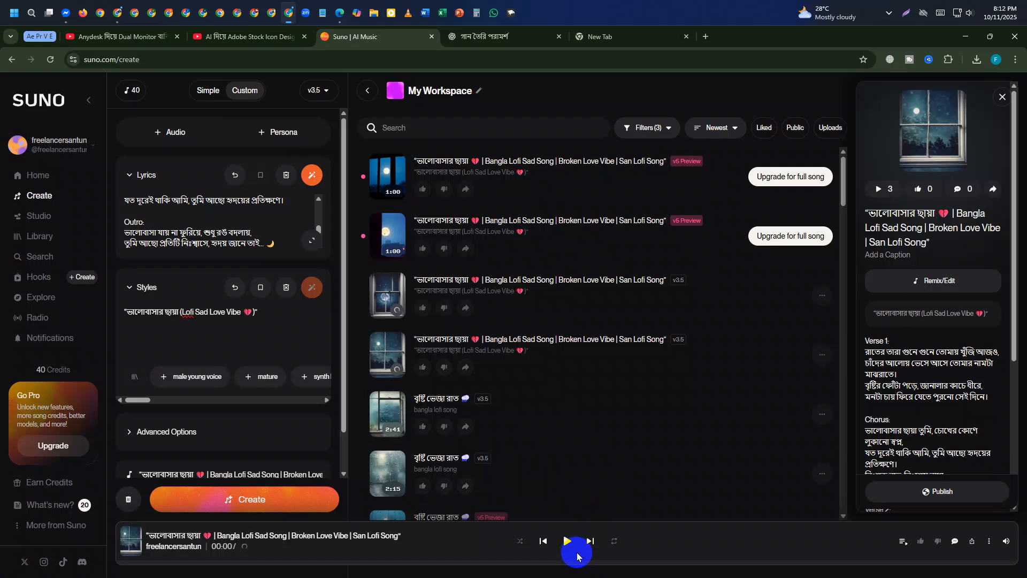
click(571, 550)
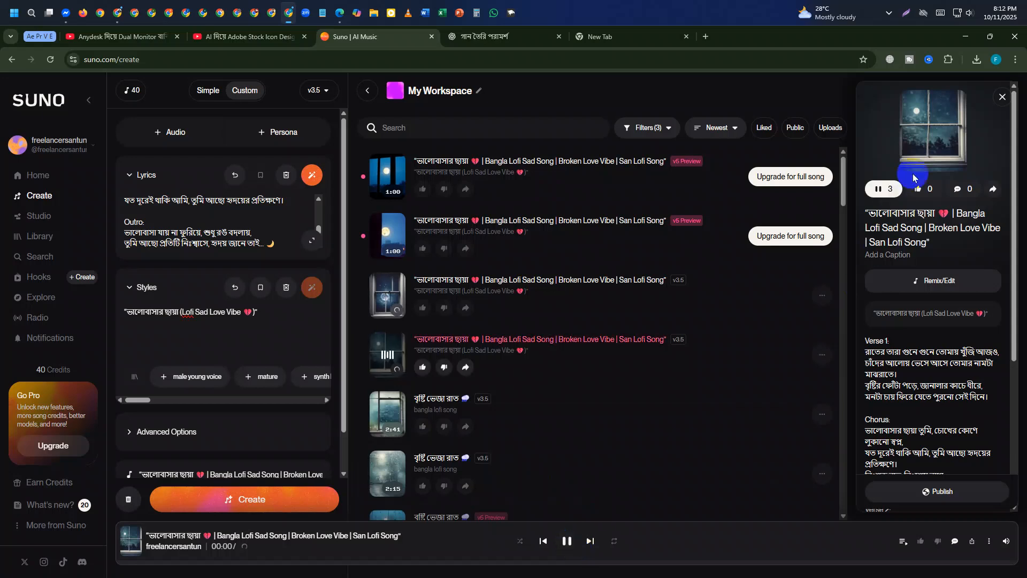
Step: Lower the system volume to zero while the second v3.5 version keeps playing
click(891, 488)
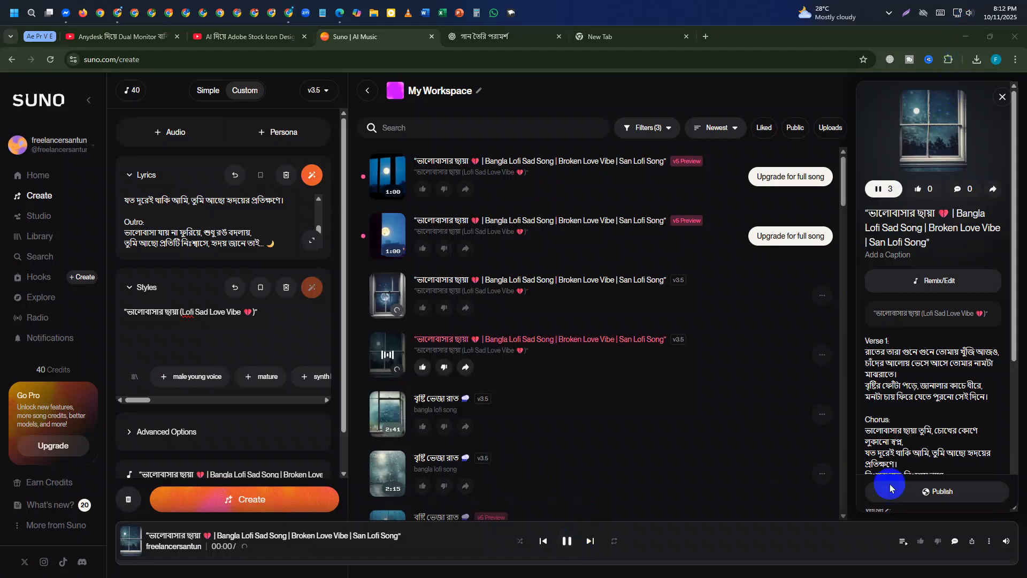
click(968, 12)
drag(873, 527, 819, 541)
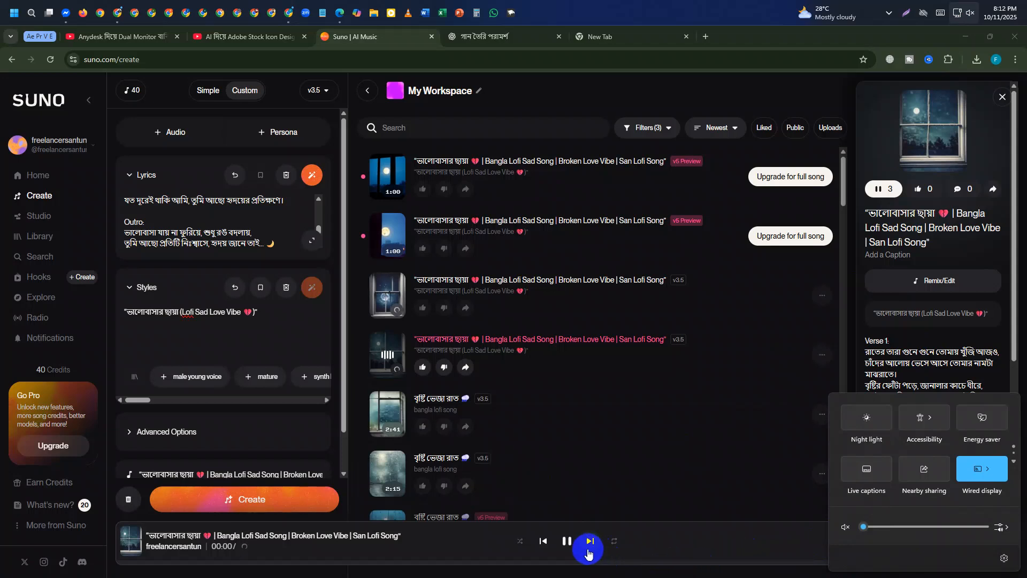
Step: Dismiss the volume settings and briefly play the 2:41 v3.5 version of বৃষ্টি ভেজা রাত, pausing it again
click(570, 544)
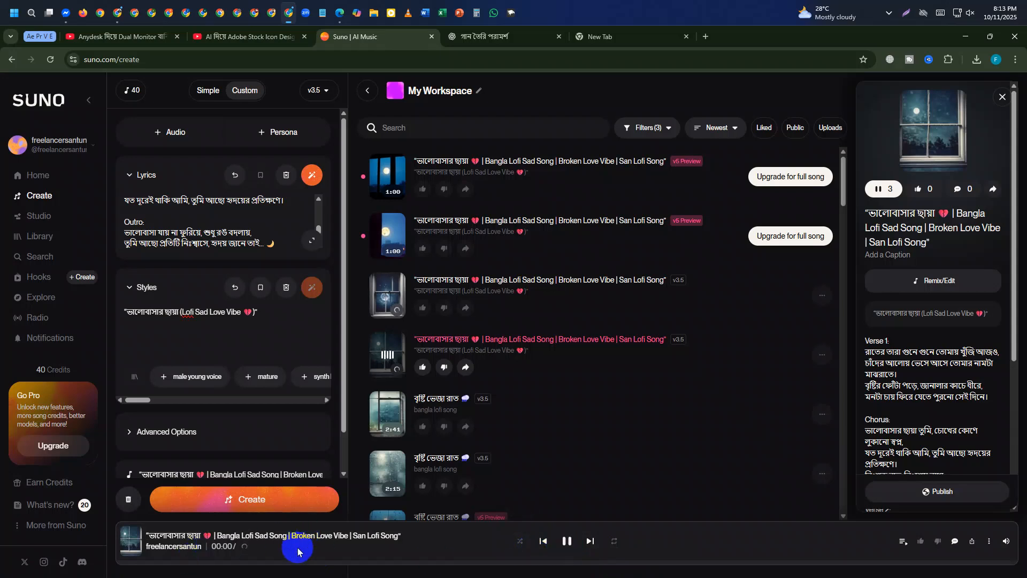
click(388, 416)
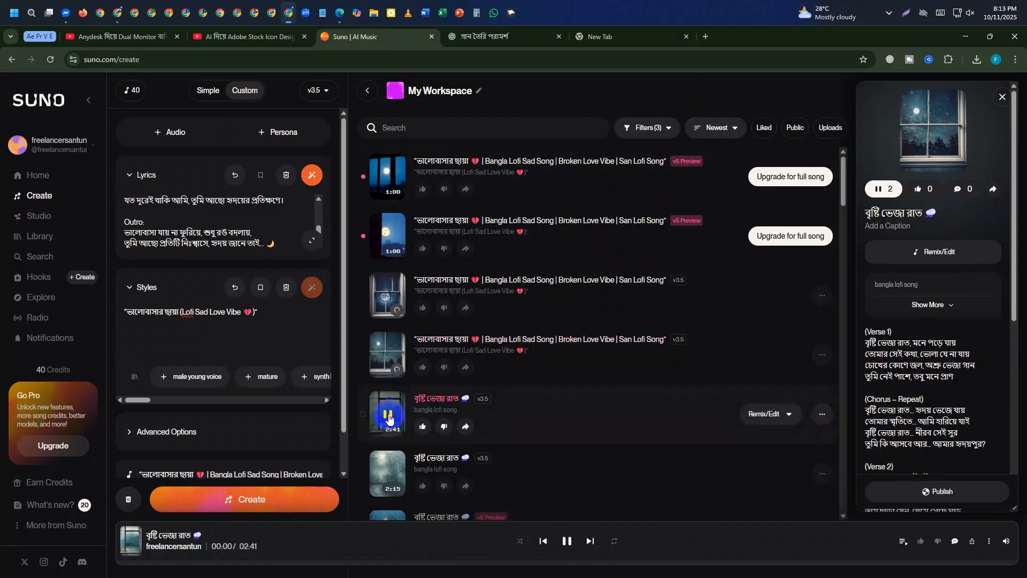
click(389, 417)
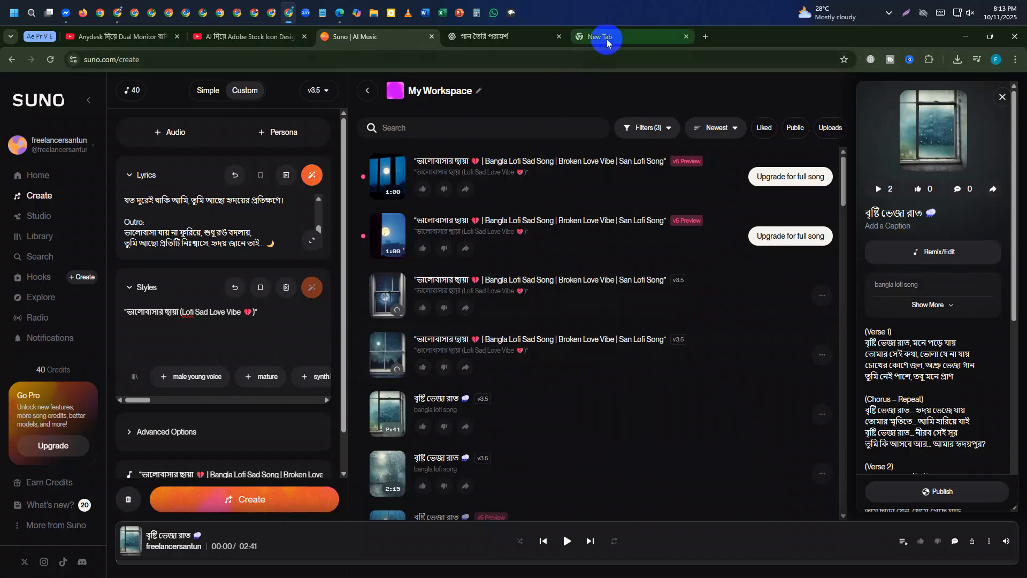
Step: Switch to the ChatGPT song conversation and view the generated ভালোবাসার ছায়া thumbnail image enlarged
click(514, 35)
scroll(542, 404, down, 1)
scroll(541, 405, down, 10)
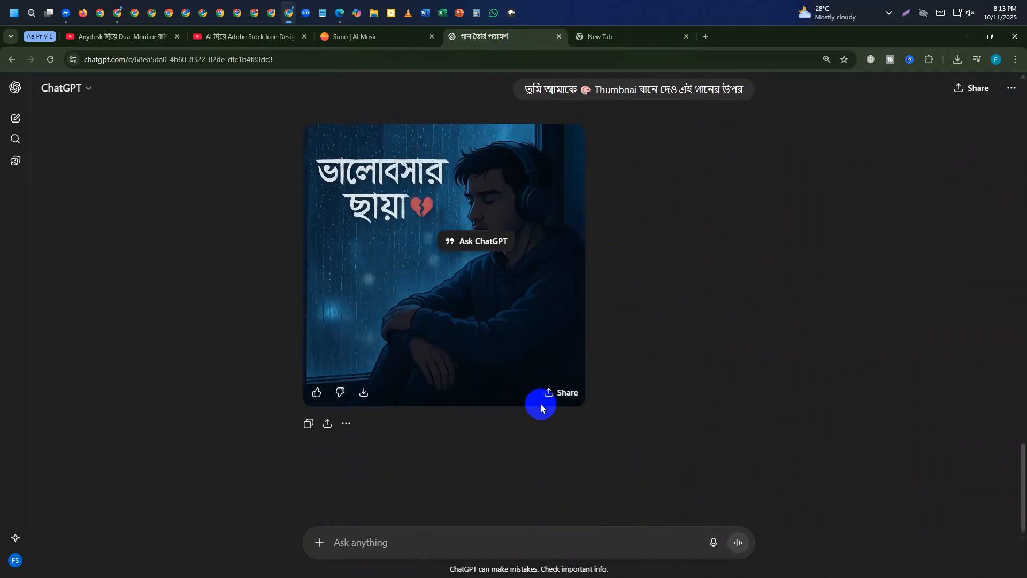
click(461, 293)
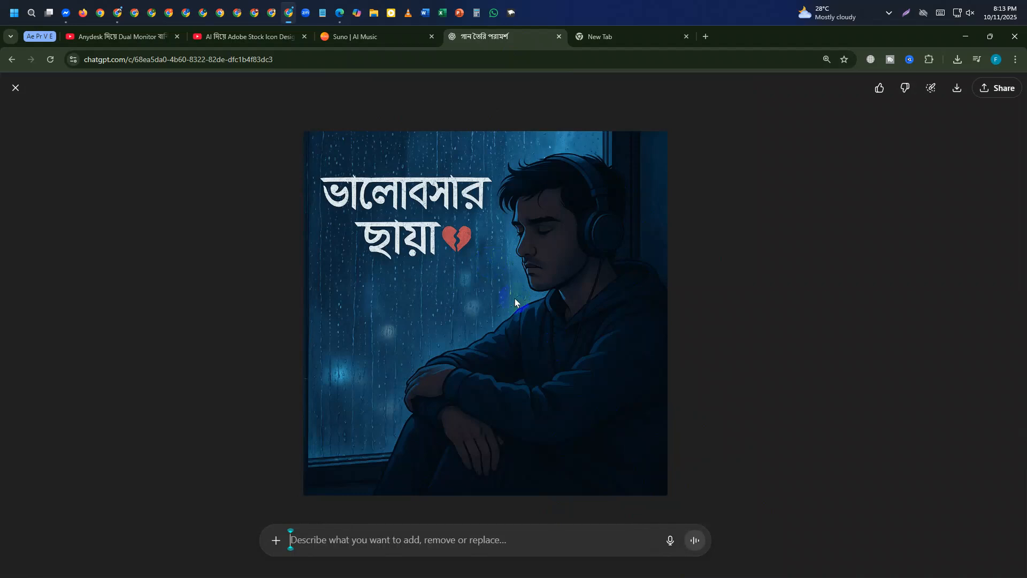
Step: Minimize the open browser windows, start another Chrome profile, restore its previous pages and maximize the window
click(972, 41)
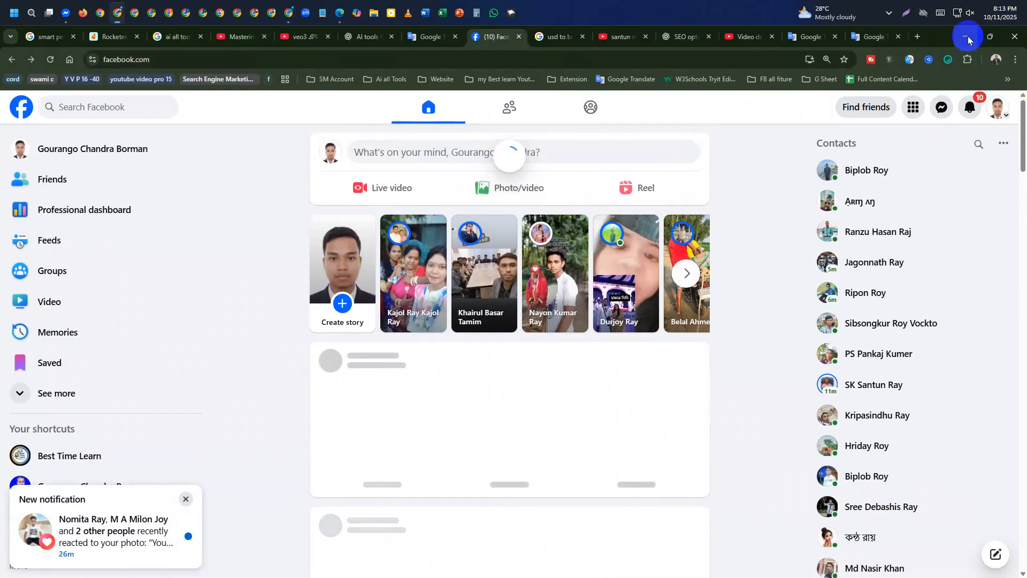
click(968, 43)
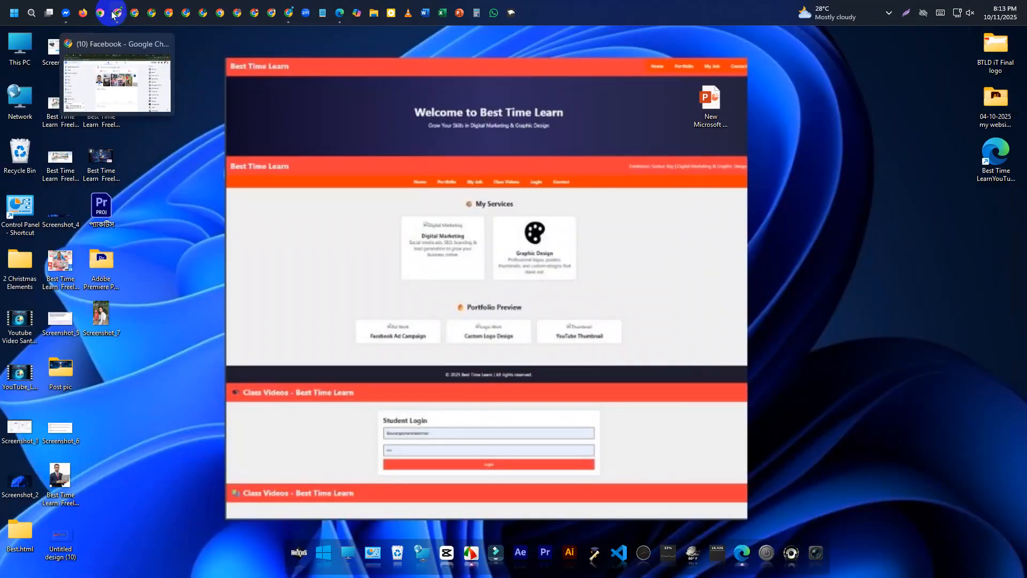
click(134, 12)
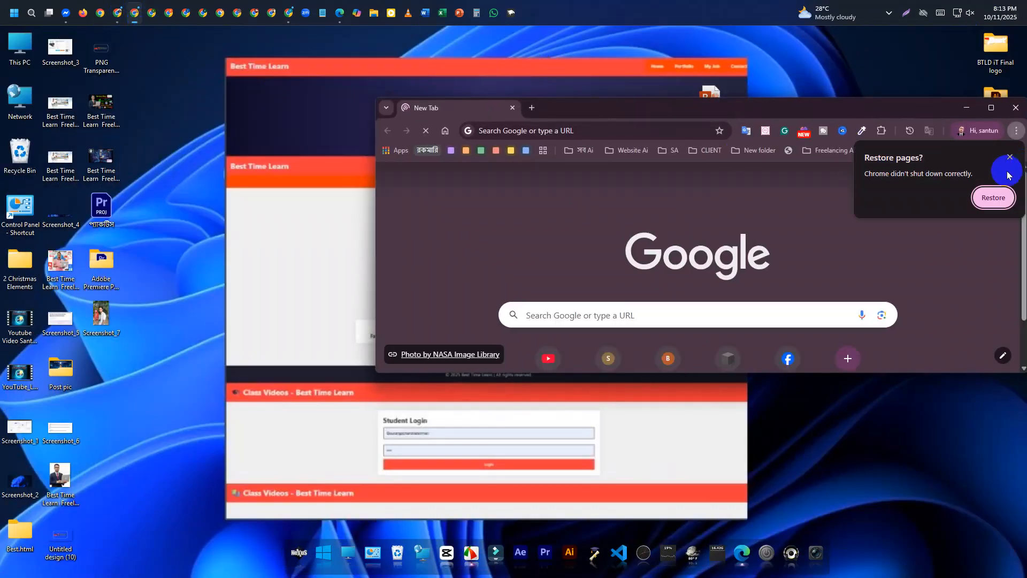
click(994, 197)
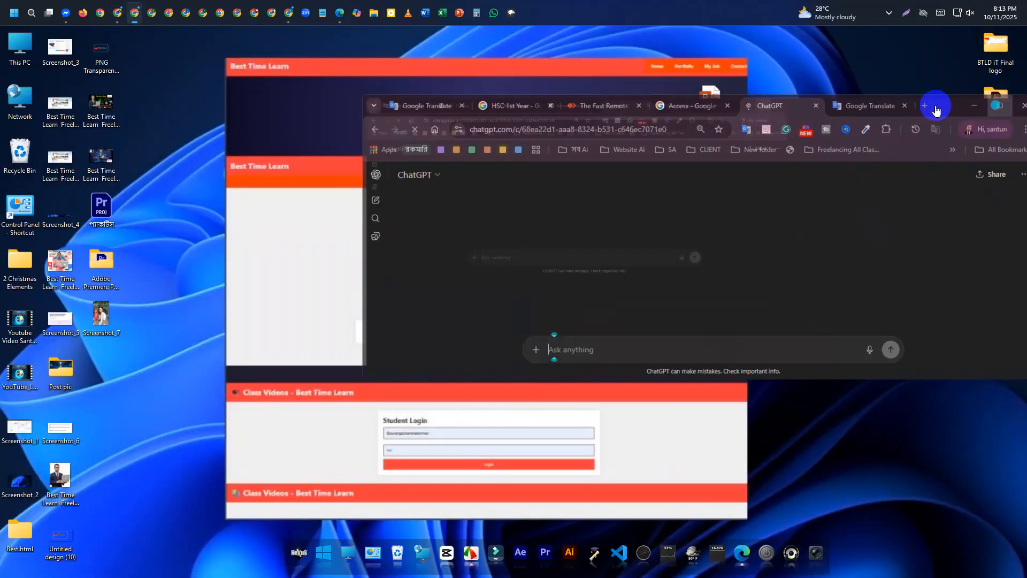
click(993, 107)
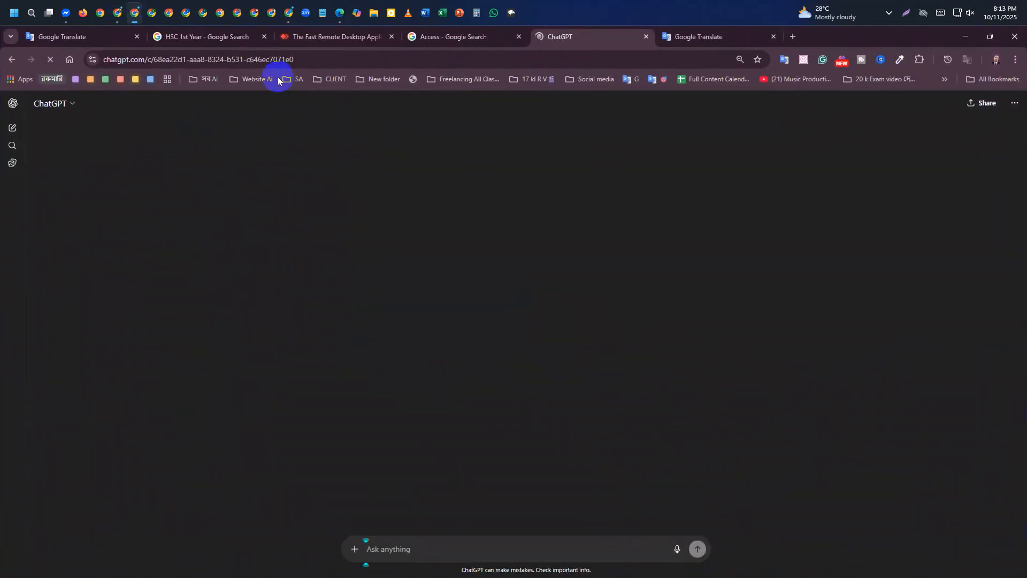
Step: Open Canva in a new browser tab using the saved canva.com pro bookmark
click(794, 37)
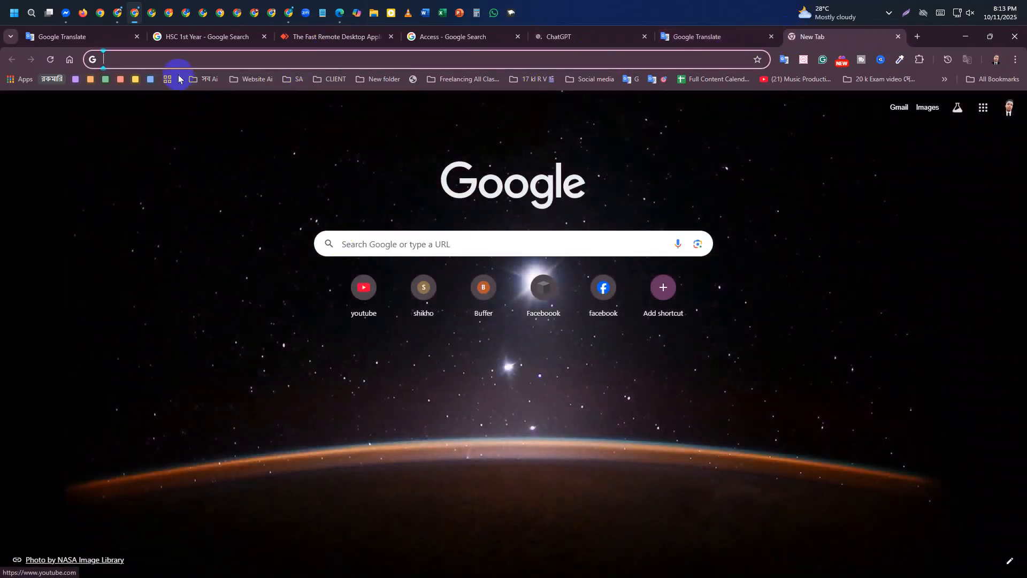
click(188, 63)
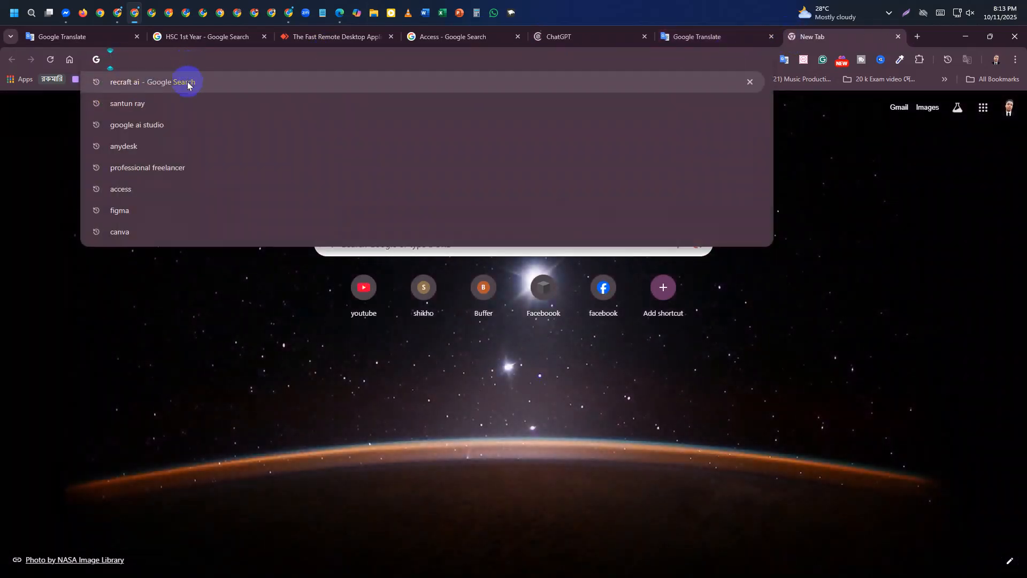
click(207, 290)
click(193, 77)
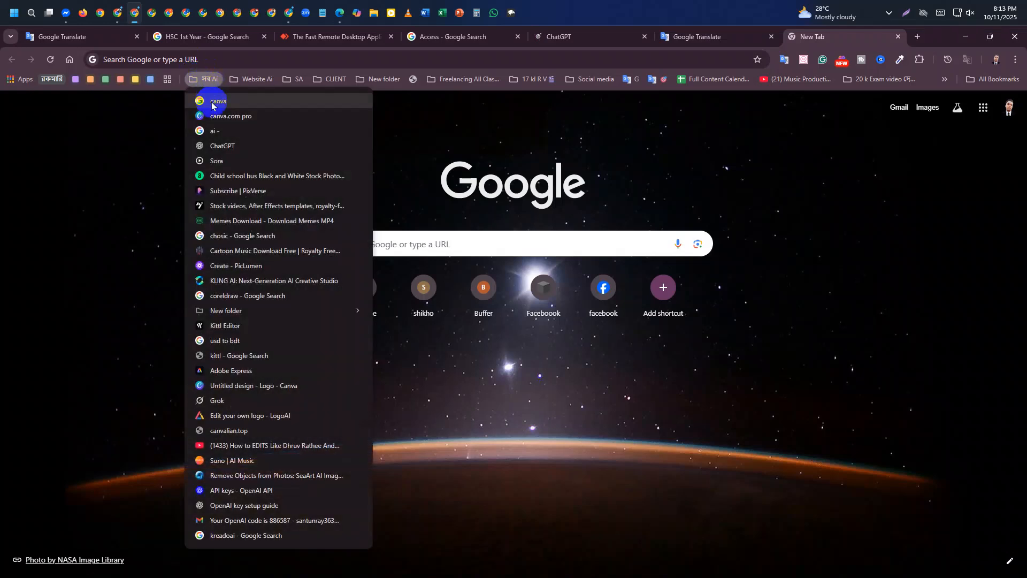
click(233, 116)
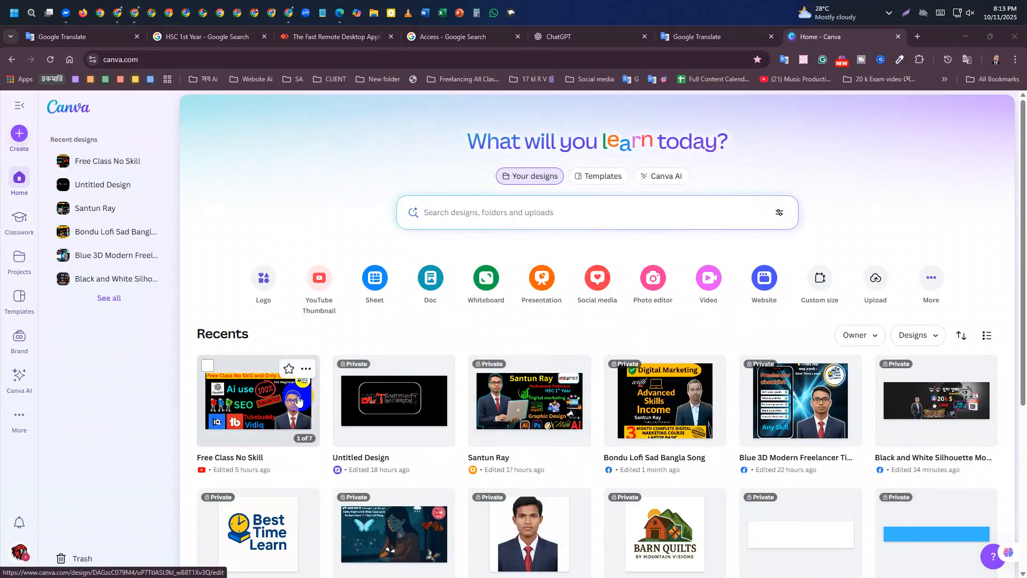
Step: Open the recent বৃষ্টি ভেজা রাত Bangla Lofi design in Canva and add a blank second page
scroll(315, 399, down, 2)
scroll(397, 396, up, 3)
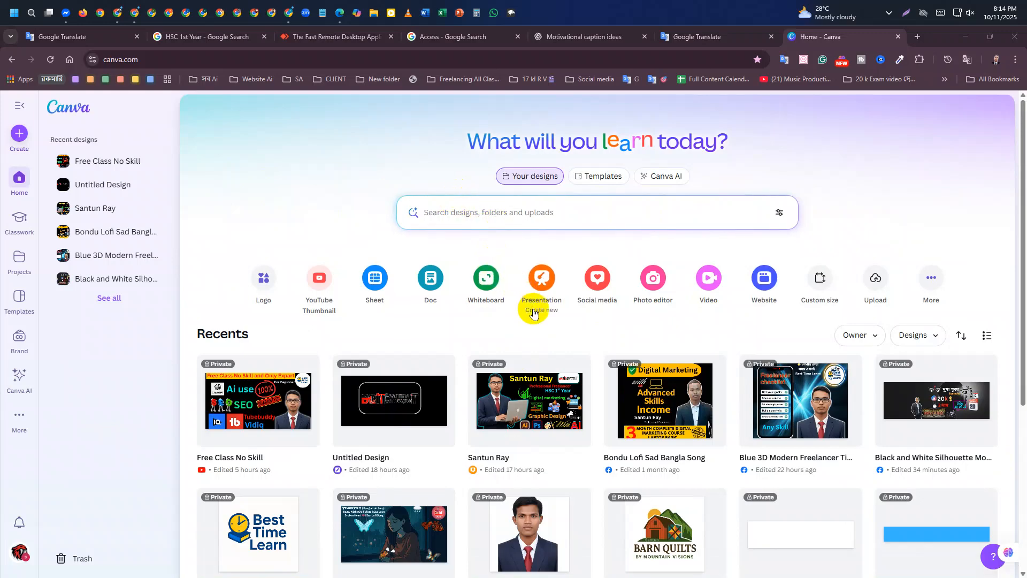
scroll(533, 316, down, 5)
scroll(532, 314, up, 3)
scroll(535, 241, down, 5)
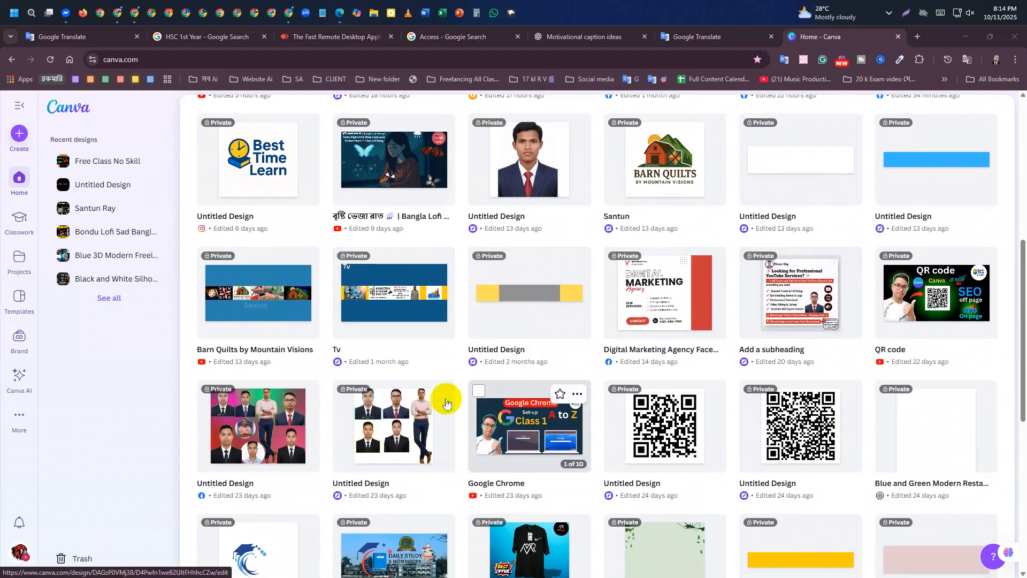
scroll(423, 363, up, 5)
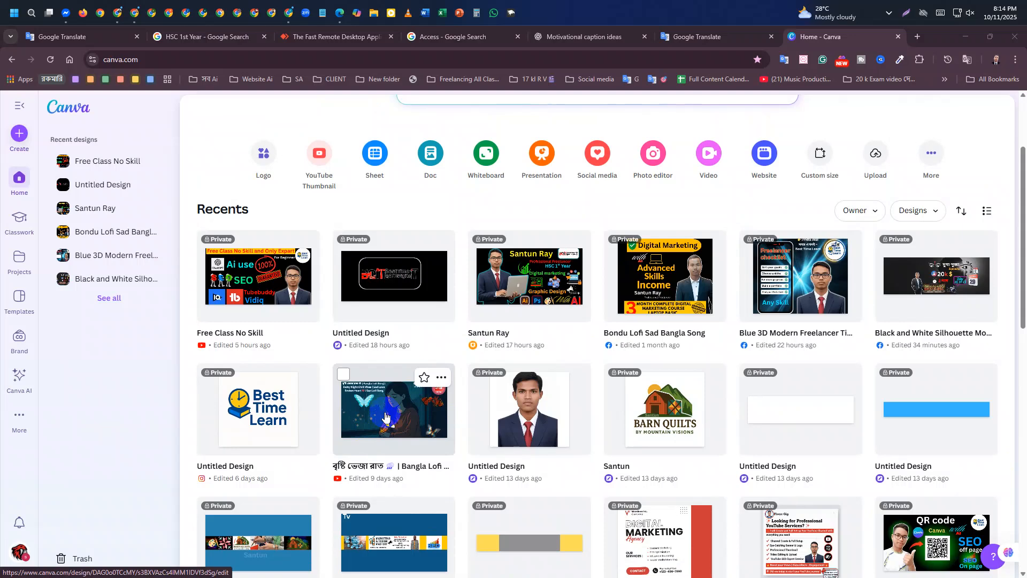
click(385, 417)
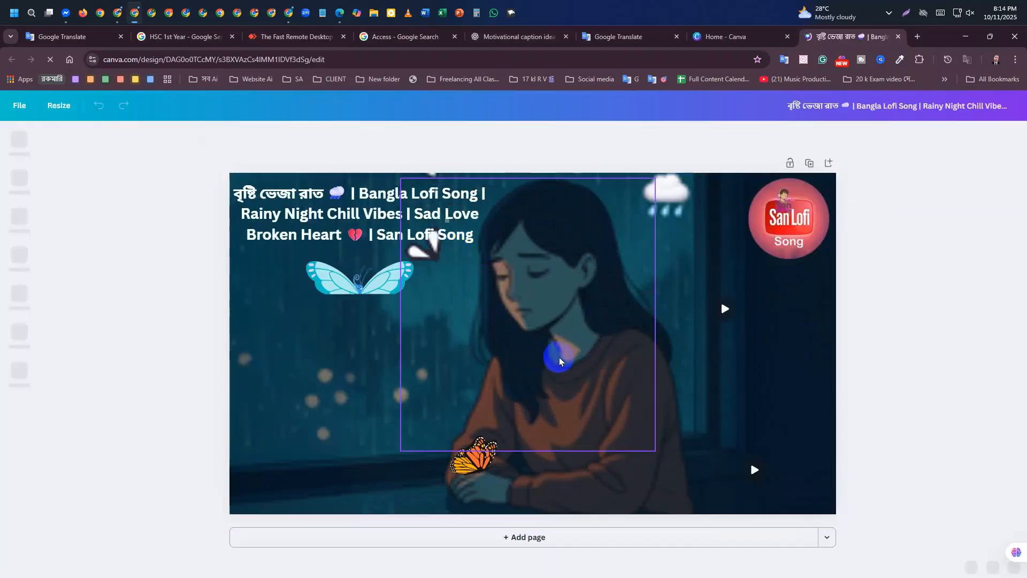
click(552, 537)
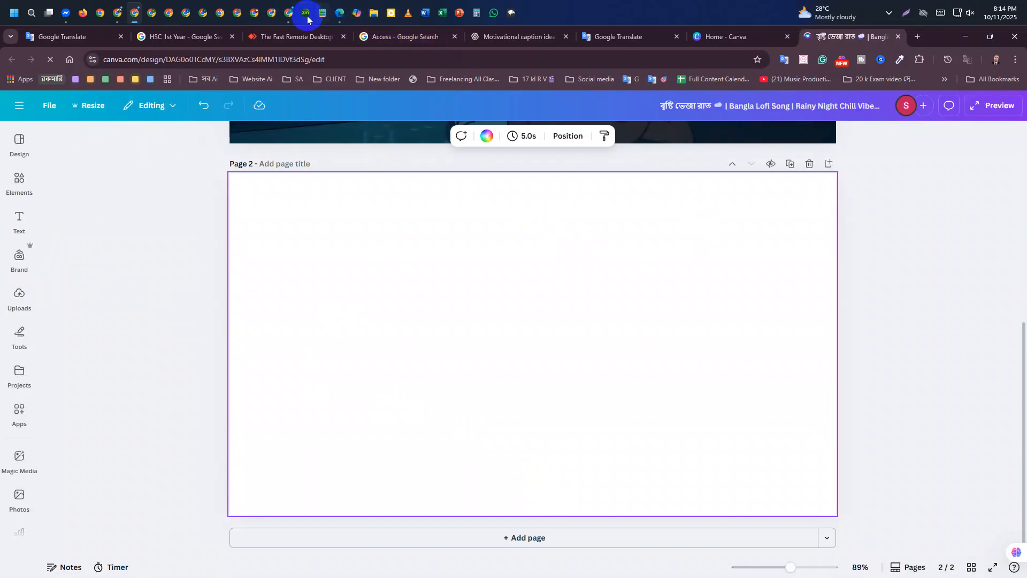
Step: Switch back to Suno and audition the first v3.5 version of the ভালোবাসার ছায়া song, leaving it paused
click(289, 13)
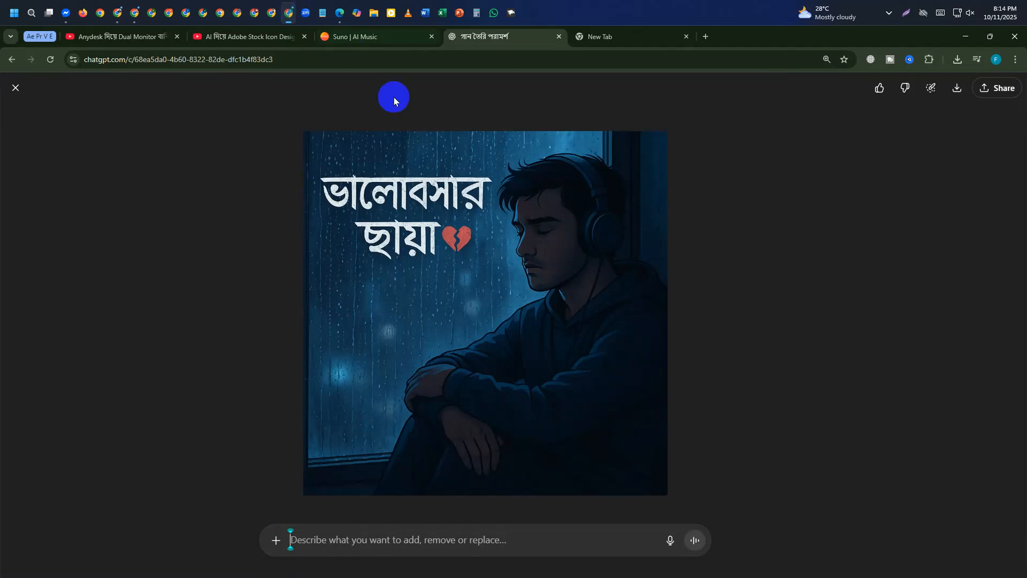
click(368, 38)
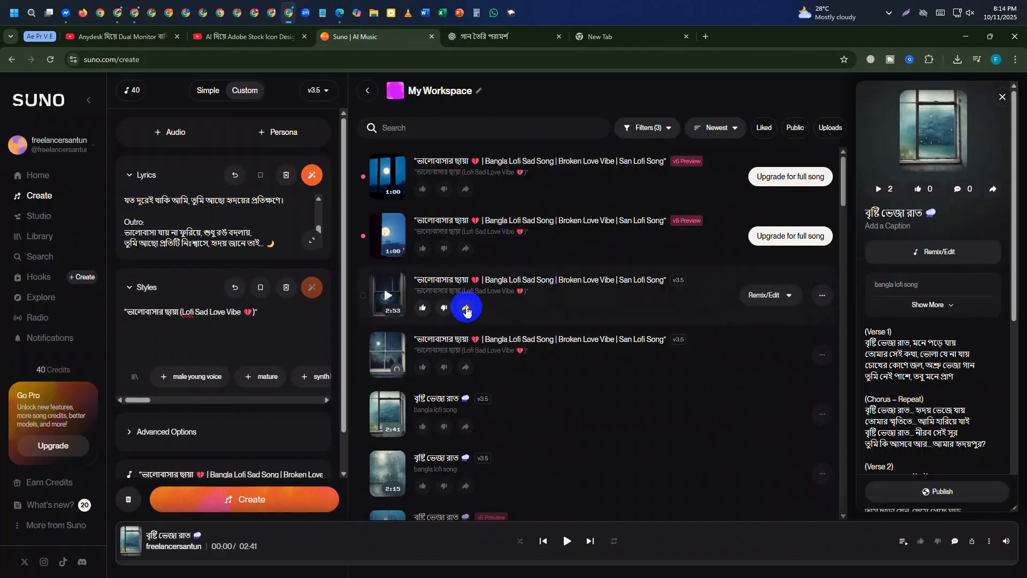
click(389, 292)
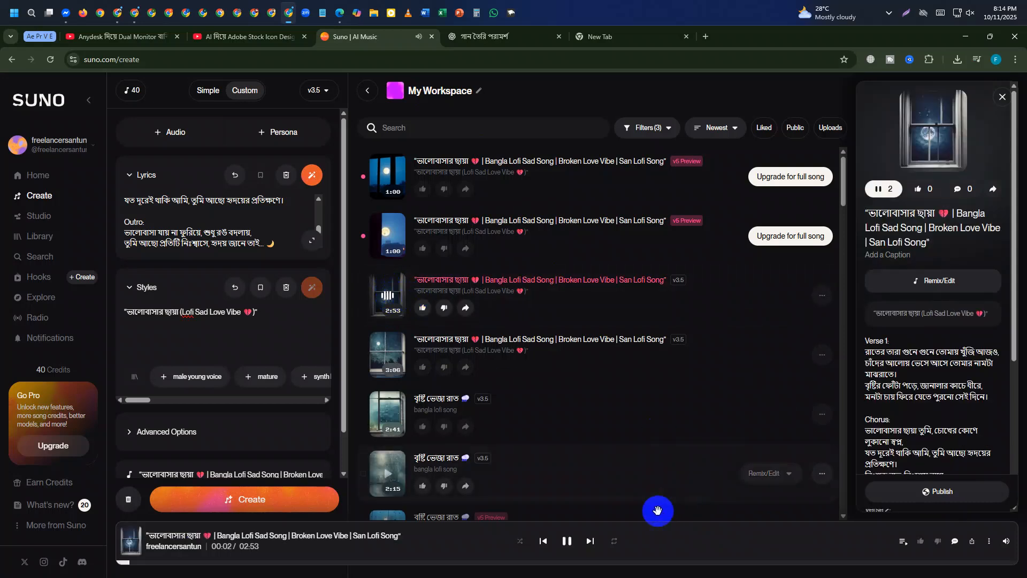
click(391, 299)
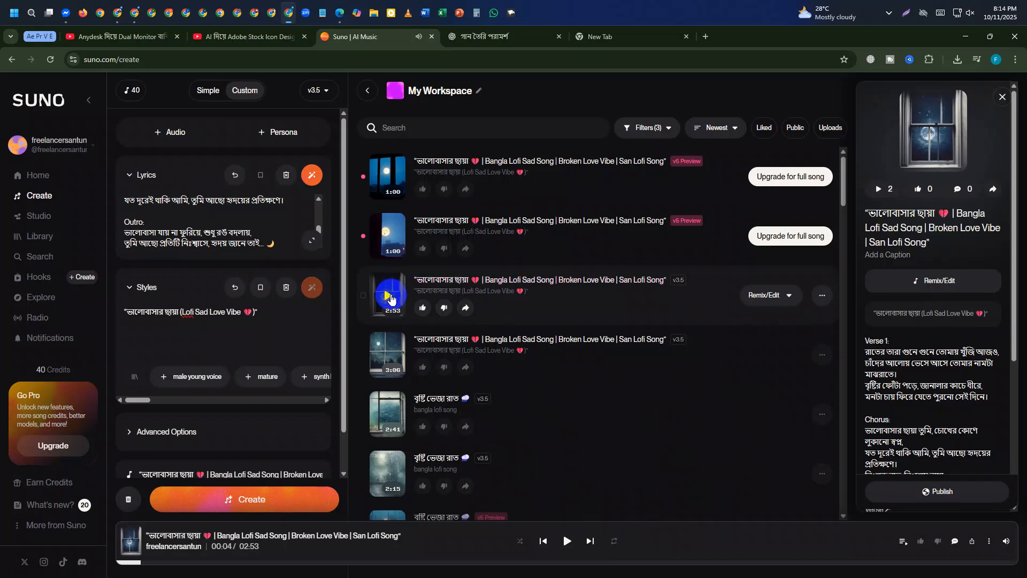
click(391, 299)
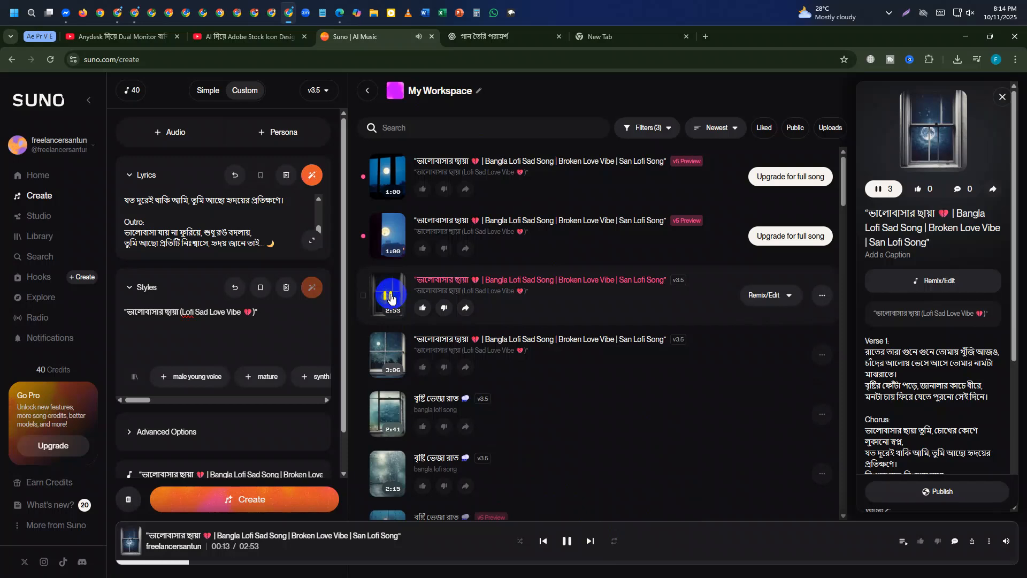
click(391, 298)
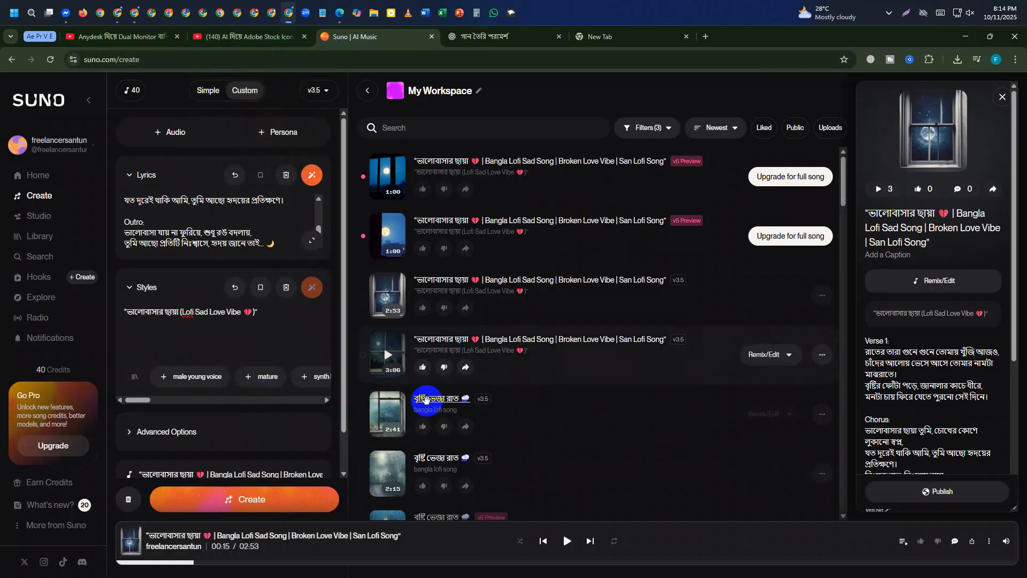
Step: Return to the Canva design and upload "ChatGPT Image Oct 11, 2025, 07_46_51 PM" from the Downloads folder
click(134, 14)
mouse_move(19, 293)
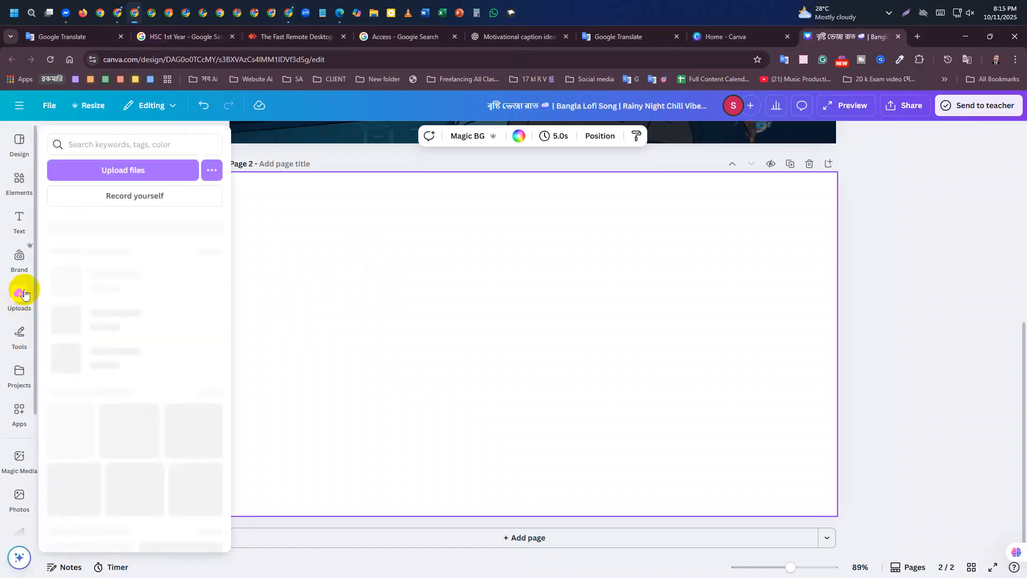
click(22, 301)
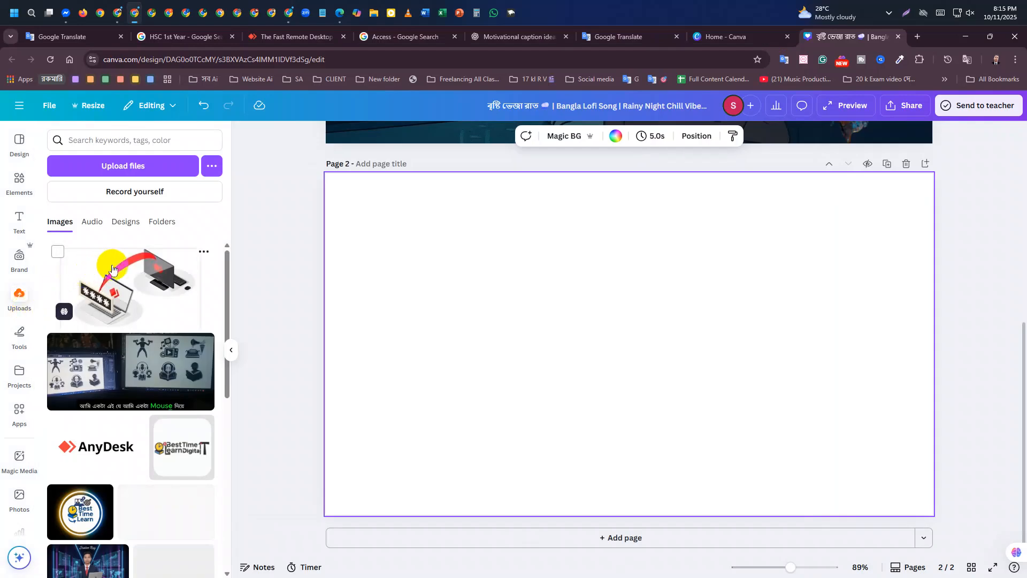
click(159, 166)
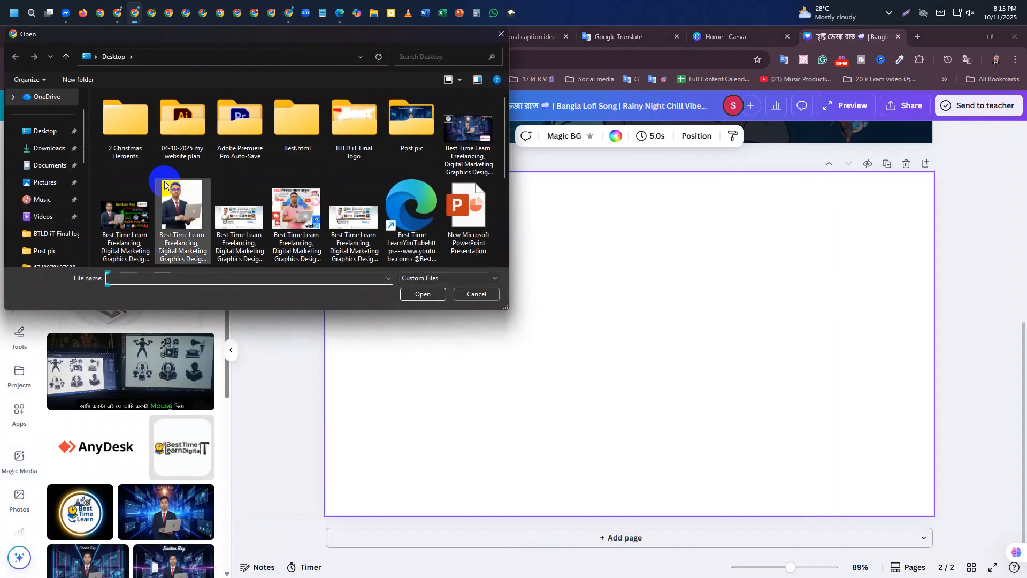
click(49, 165)
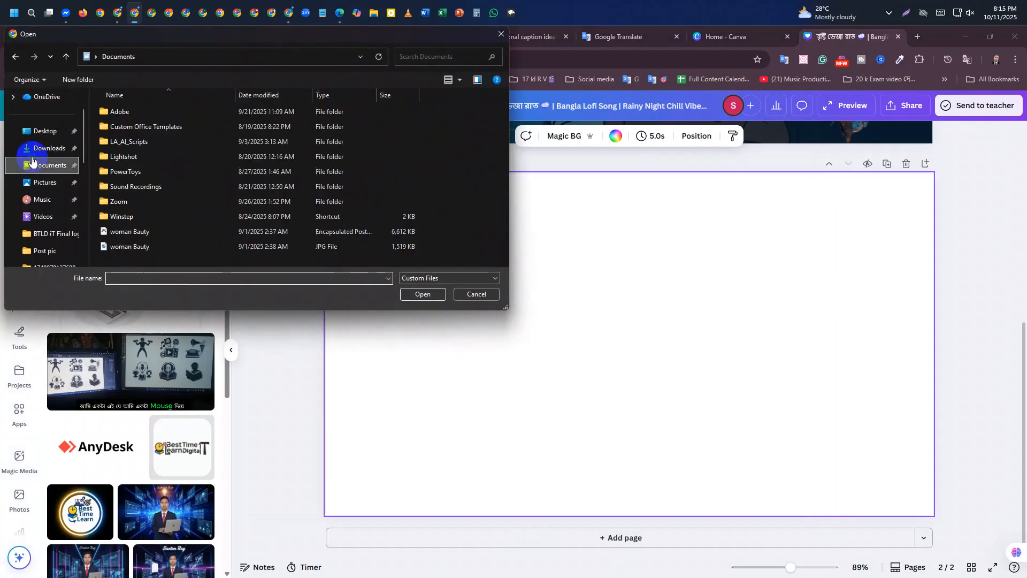
click(49, 148)
click(114, 146)
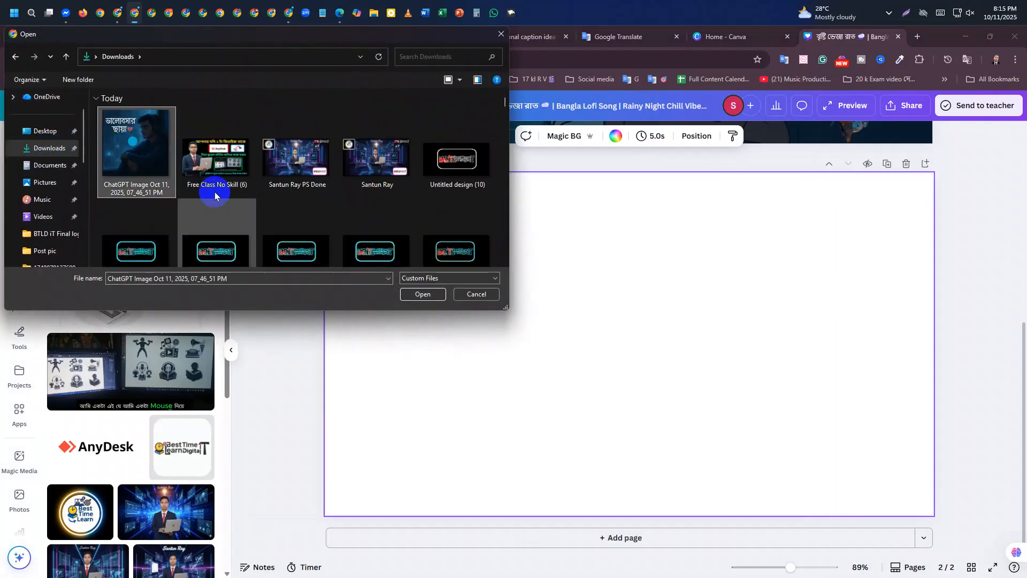
click(407, 294)
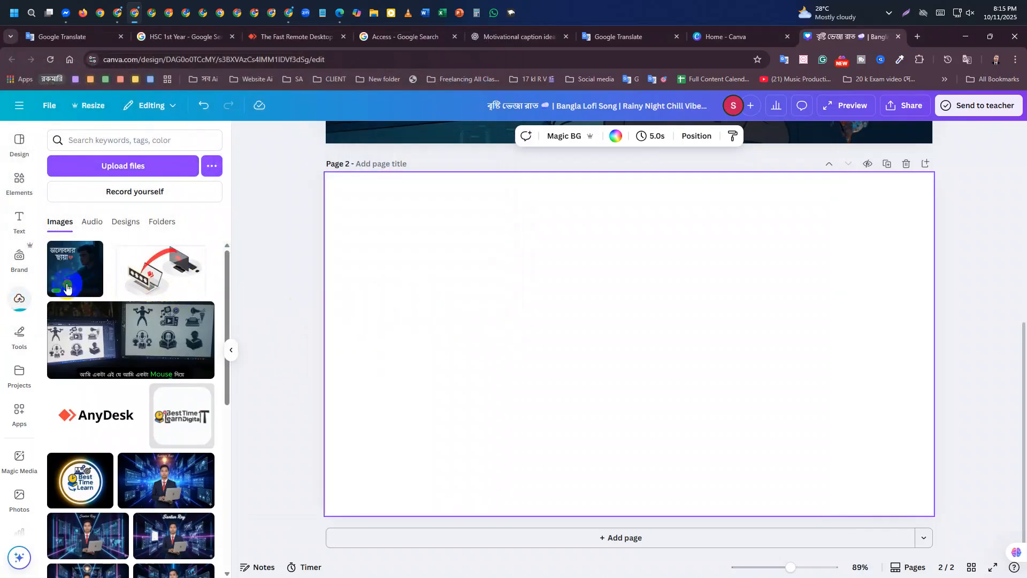
Step: Place the uploaded ভালোবাসার ছায়া image on page 2 and check its options for setting it as the background
click(70, 287)
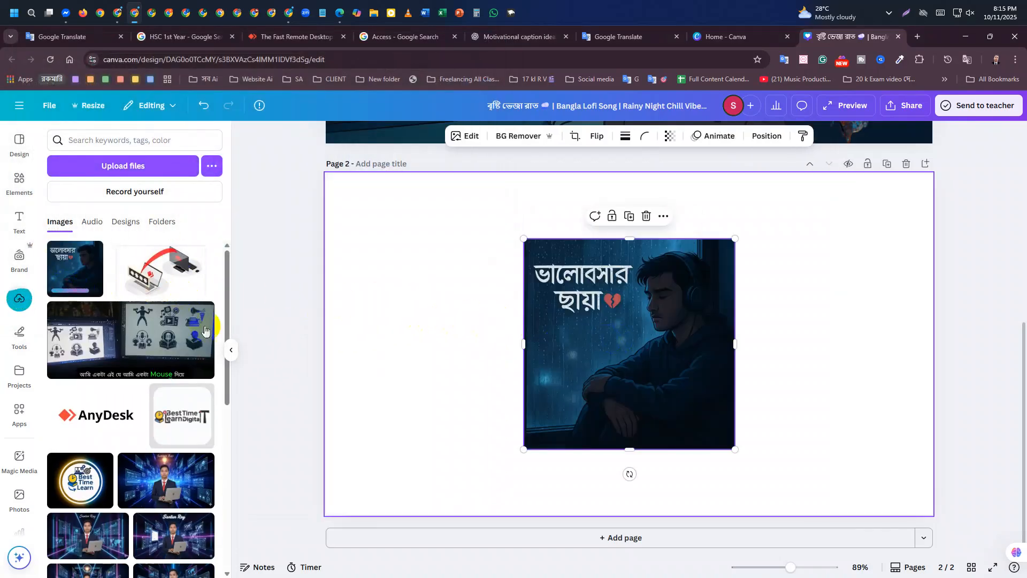
right_click(602, 326)
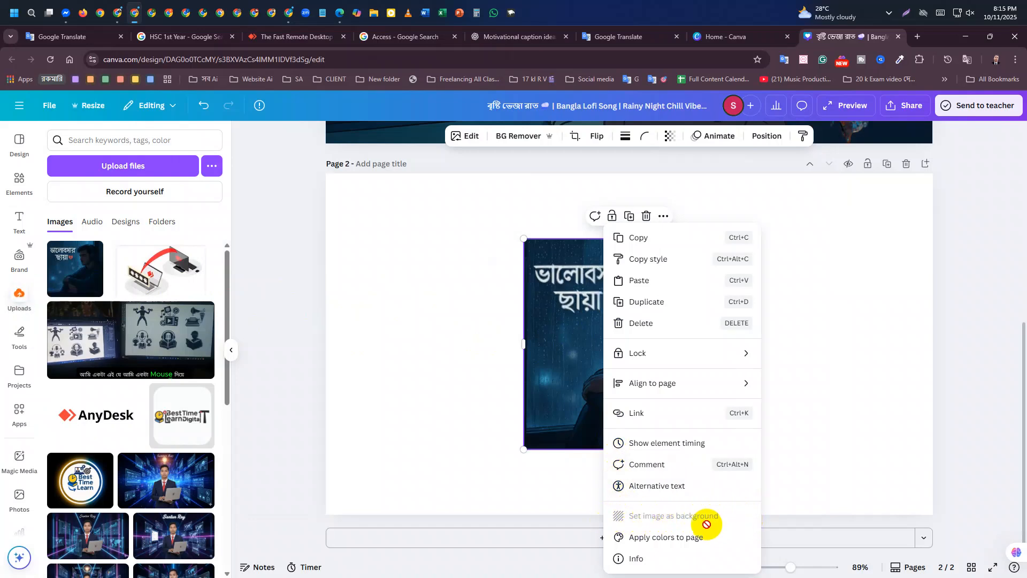
right_click(565, 381)
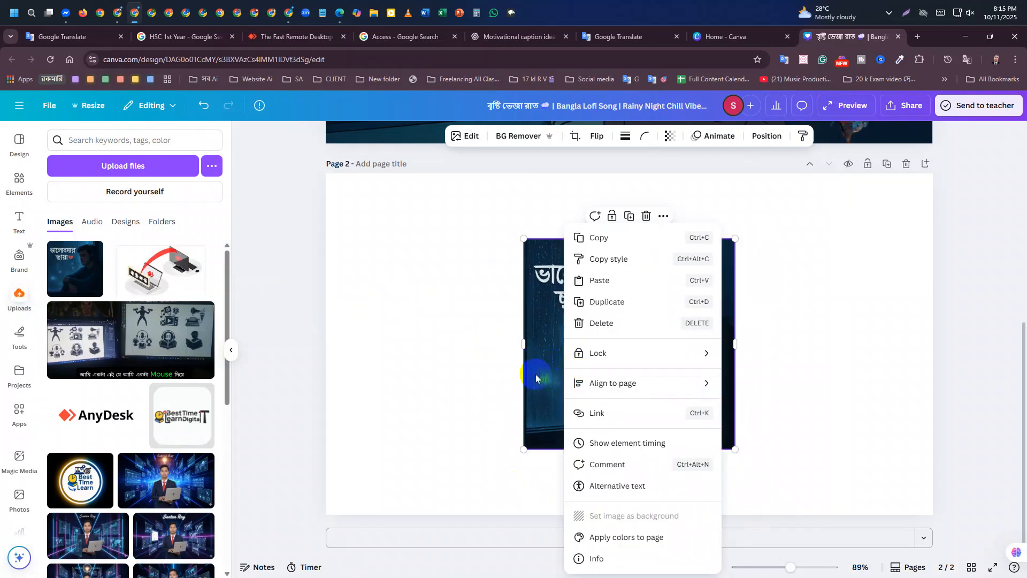
click(553, 363)
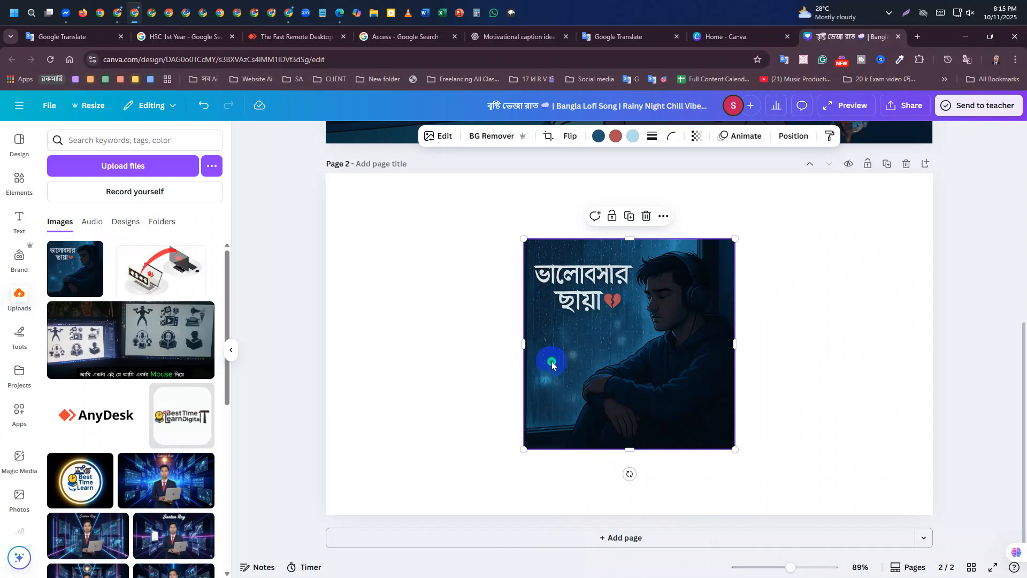
Step: Try setting the ভালোবাসার ছায়া image as the background of page 2, and undo it
right_click(552, 364)
click(581, 503)
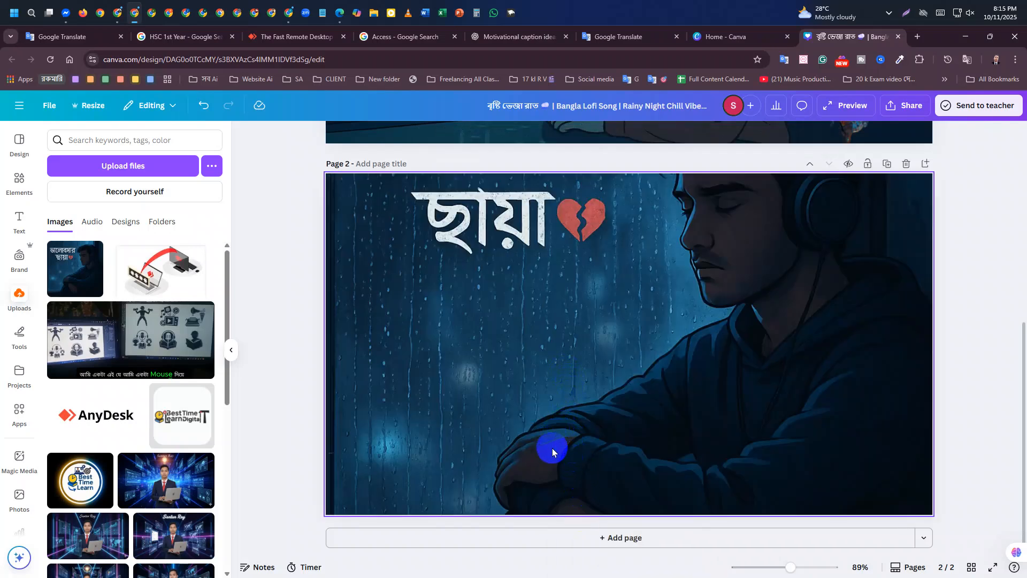
key(ctrl+z)
Step: Enlarge the ভালোবাসার ছায়া image to the full height of page 2 and centre it horizontally
drag(684, 420, 663, 368)
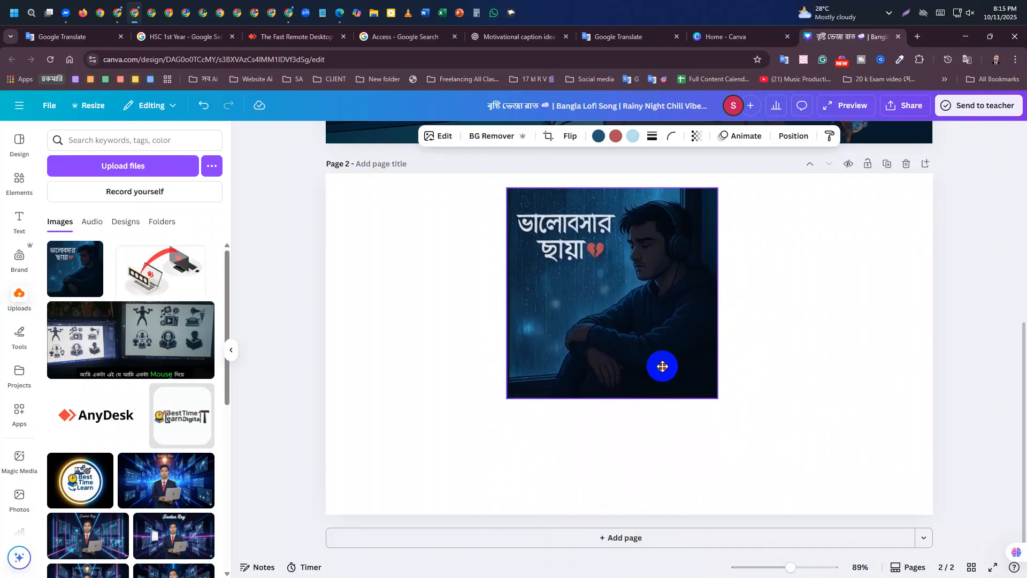
drag(718, 400, 822, 523)
drag(798, 480, 779, 457)
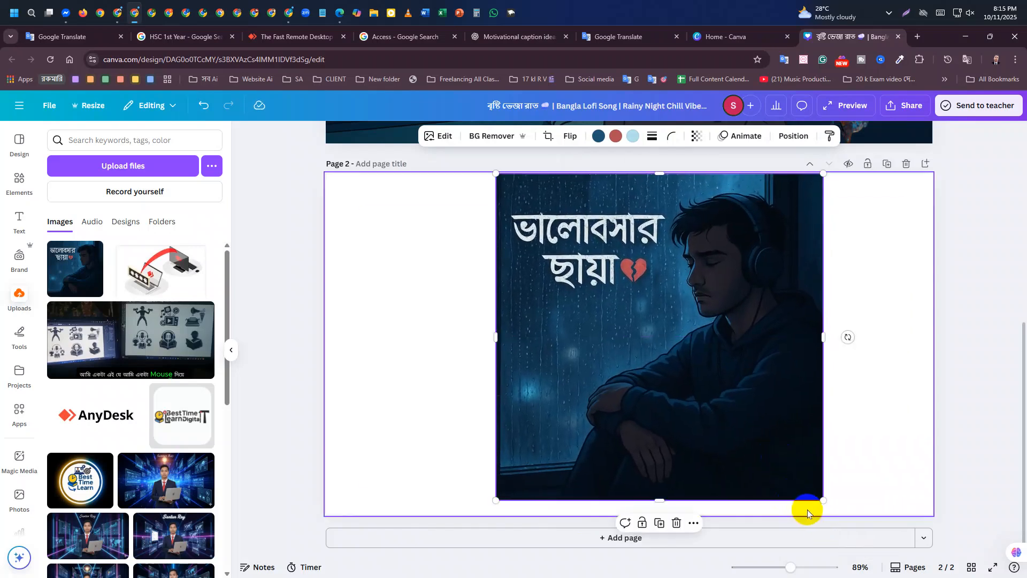
drag(819, 502, 833, 519)
drag(746, 446, 723, 447)
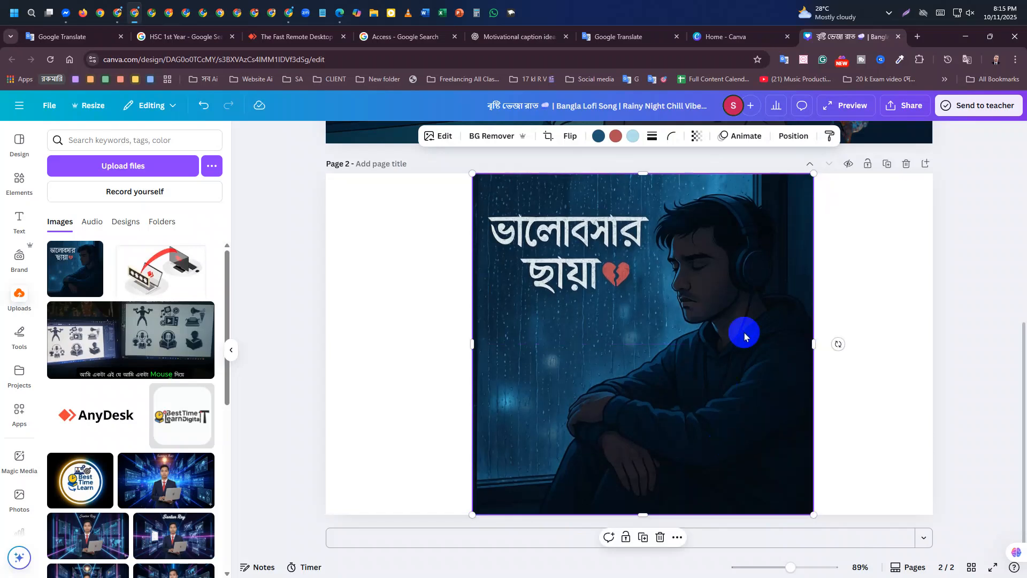
drag(815, 175, 819, 176)
drag(726, 301, 720, 298)
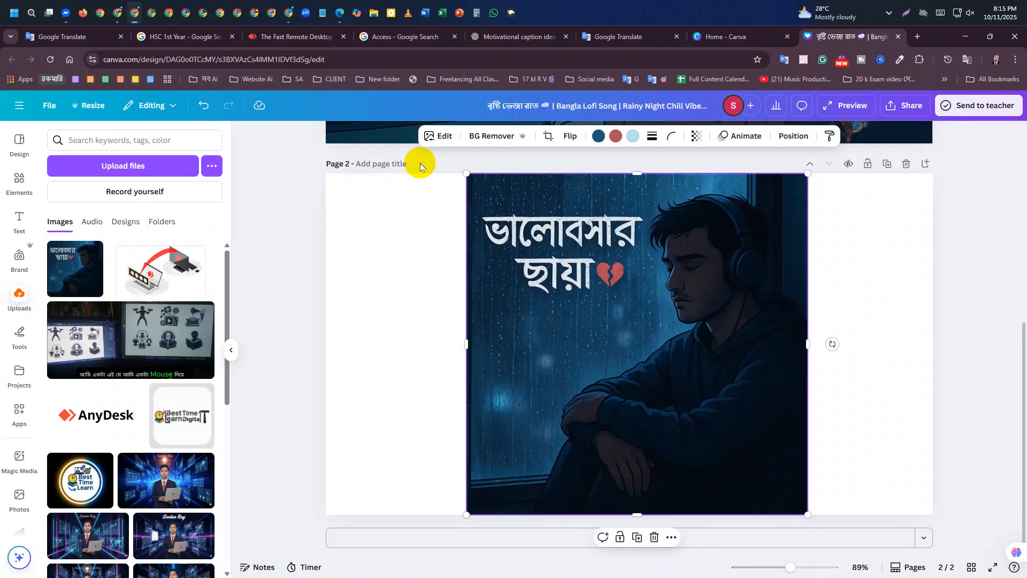
Step: Use Magic Expand with a freeform size to extend the image sideways across the full width of page 2
click(435, 137)
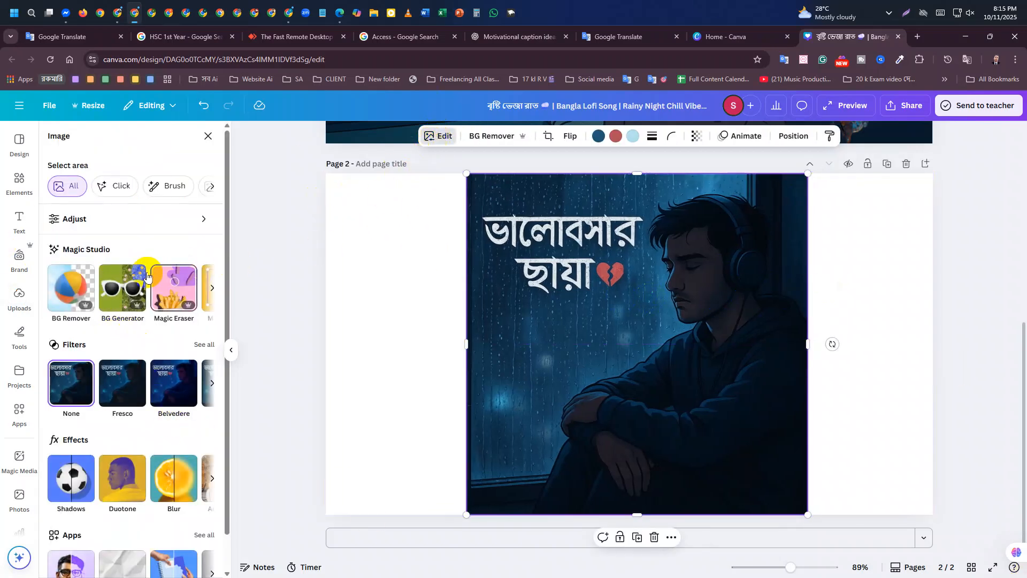
click(212, 289)
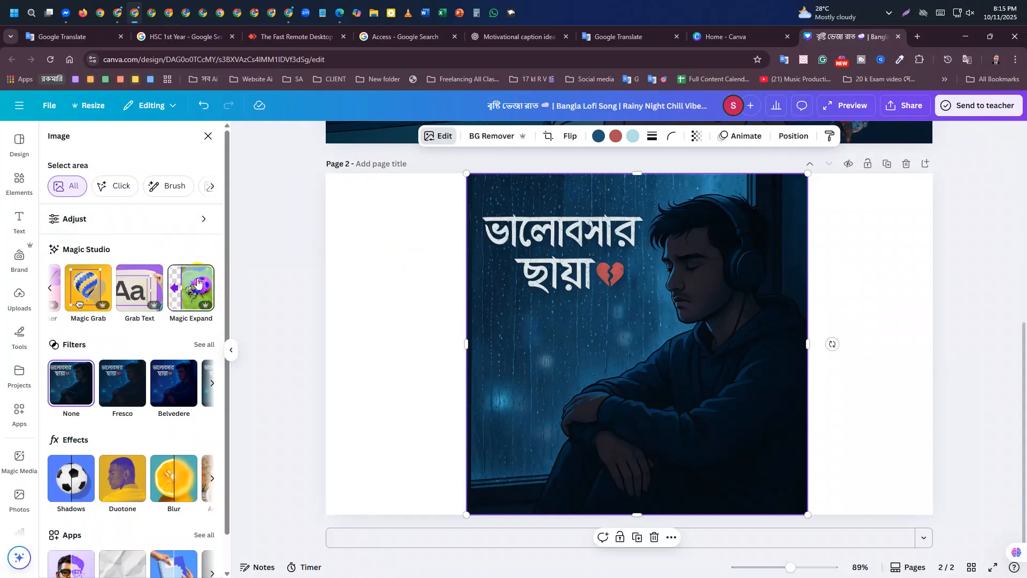
click(194, 285)
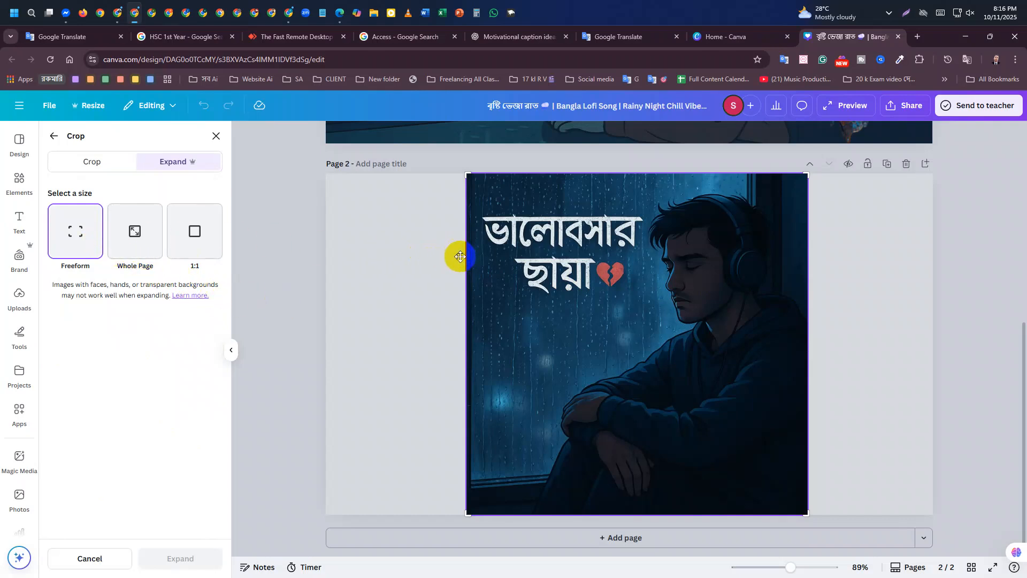
drag(460, 258, 319, 290)
drag(466, 172, 327, 188)
drag(819, 175, 933, 192)
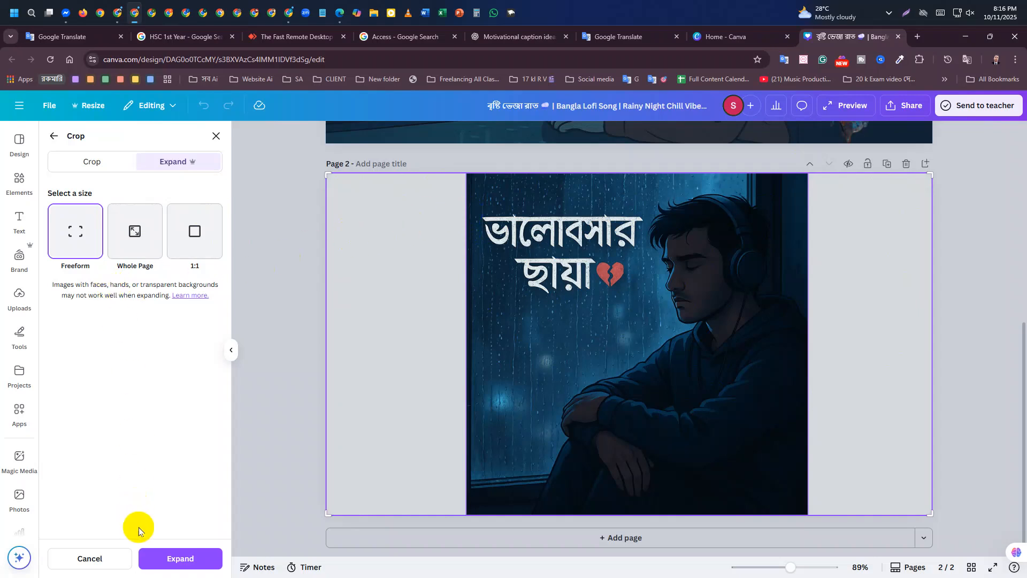
click(201, 558)
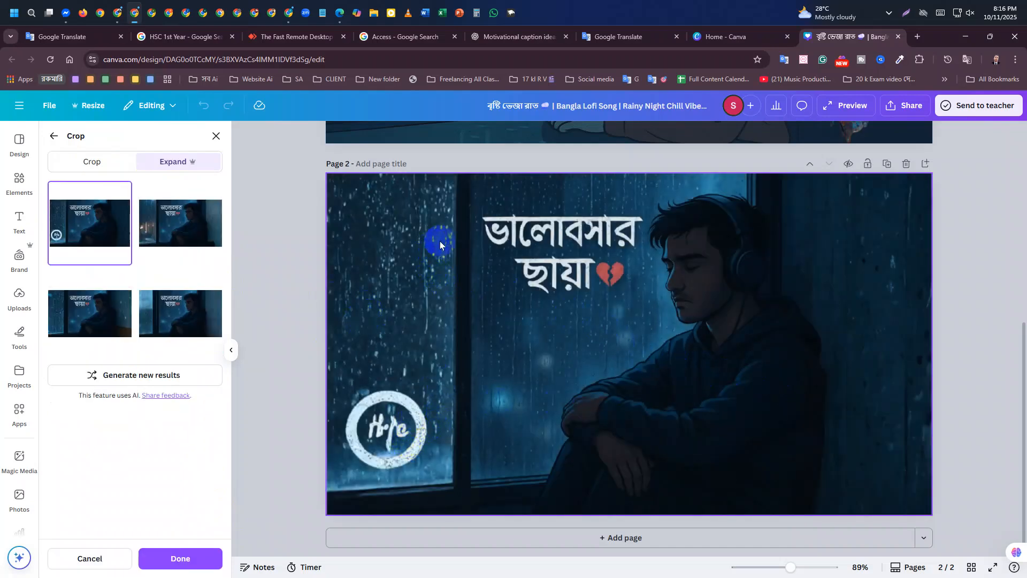
Step: Compare the four generated Magic Expand versions of the image on page 2
click(193, 233)
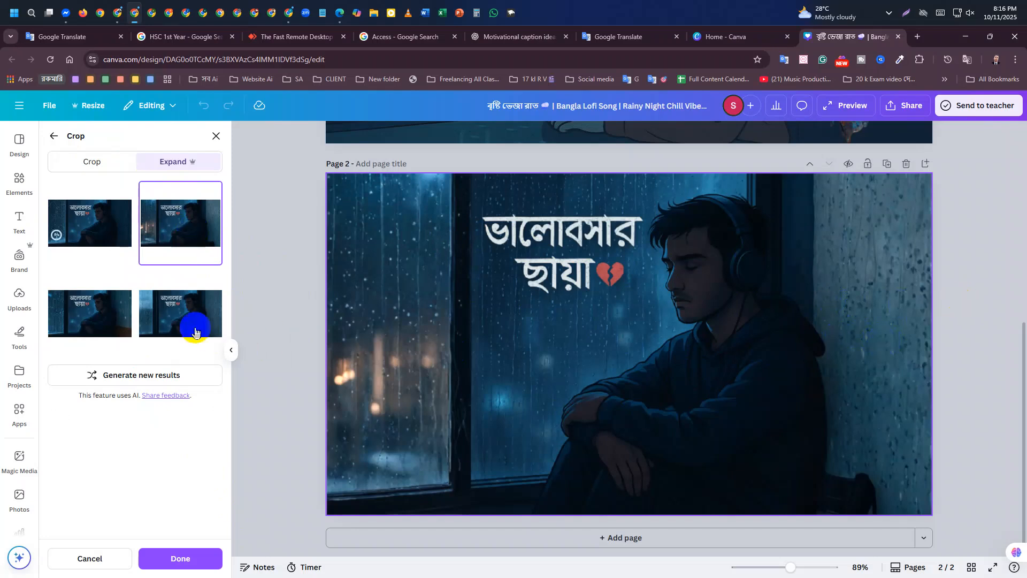
click(111, 323)
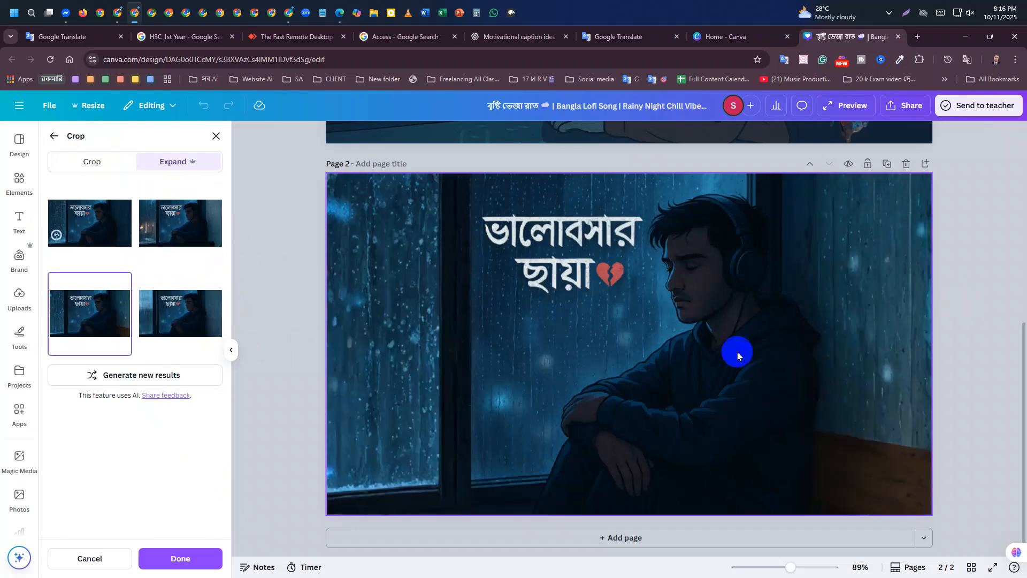
click(211, 326)
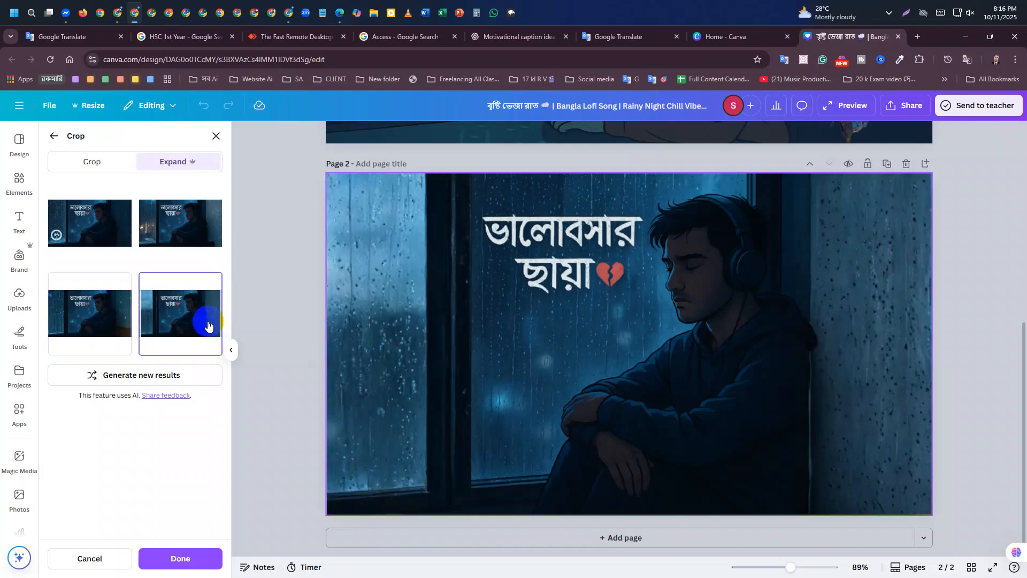
click(75, 238)
click(201, 234)
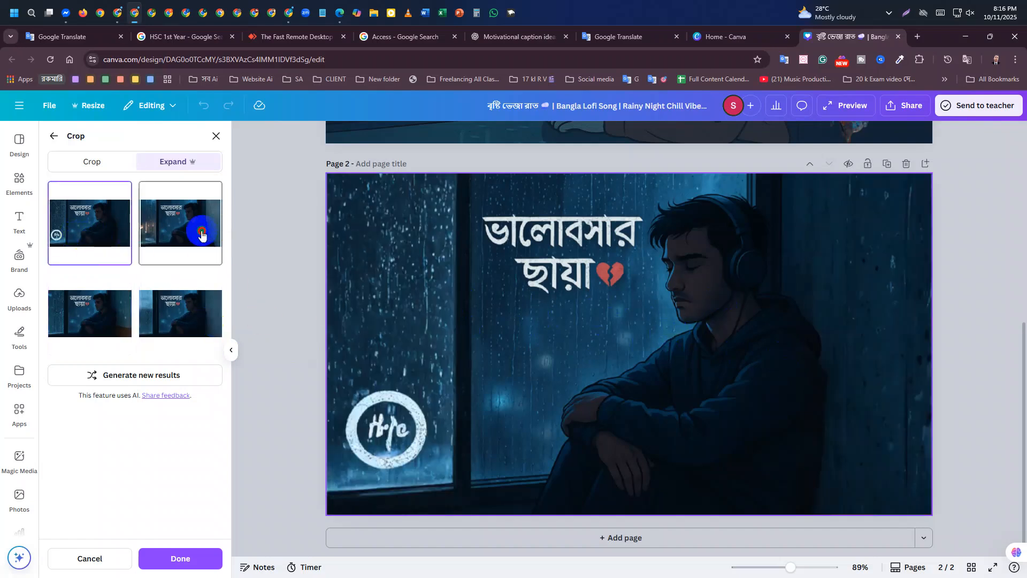
click(100, 315)
click(169, 316)
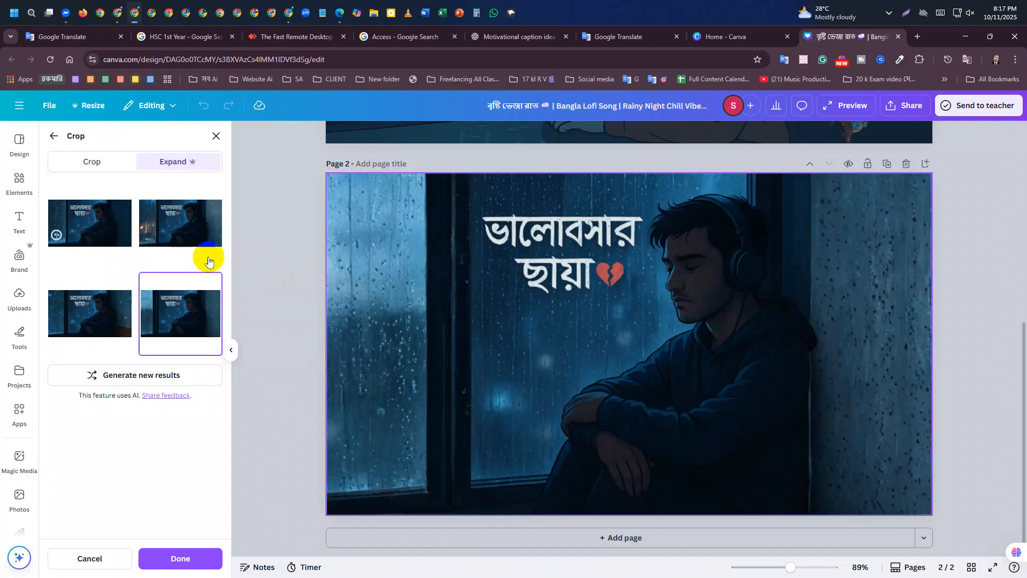
click(184, 239)
click(98, 310)
click(170, 327)
click(87, 234)
click(174, 326)
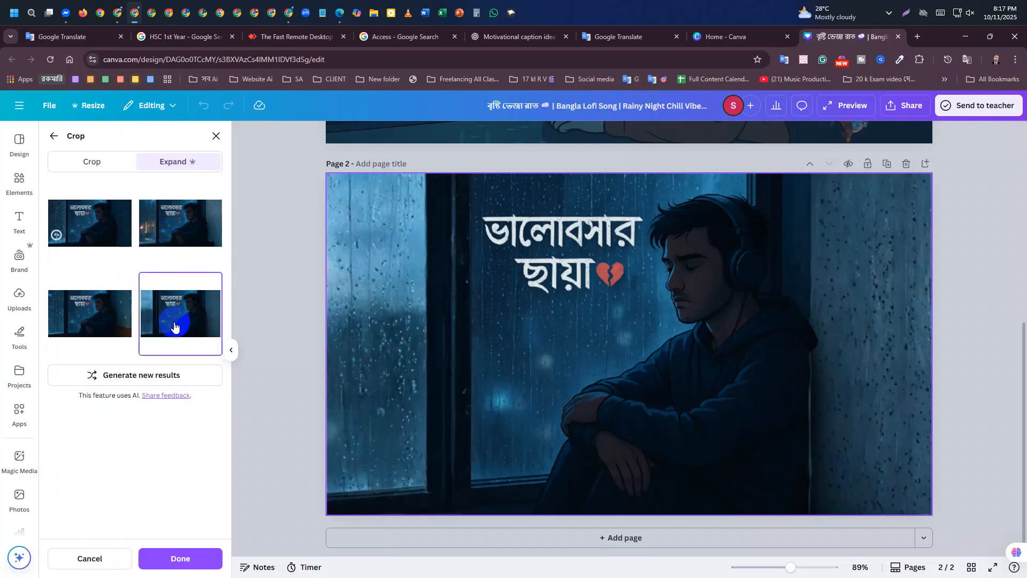
Step: Apply the expanded version with warm city lights behind the rainy window and leave the image editor
click(191, 229)
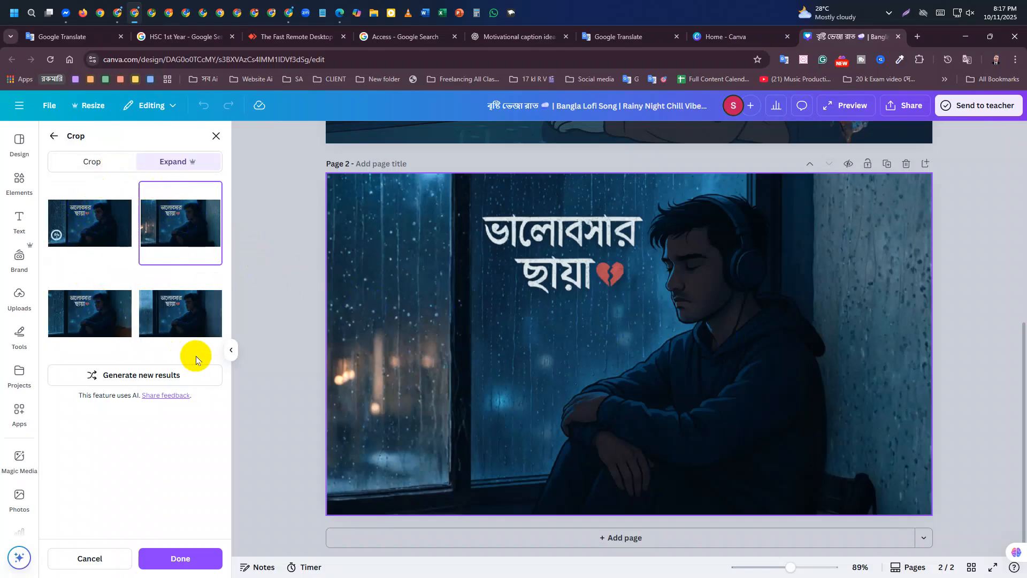
click(193, 557)
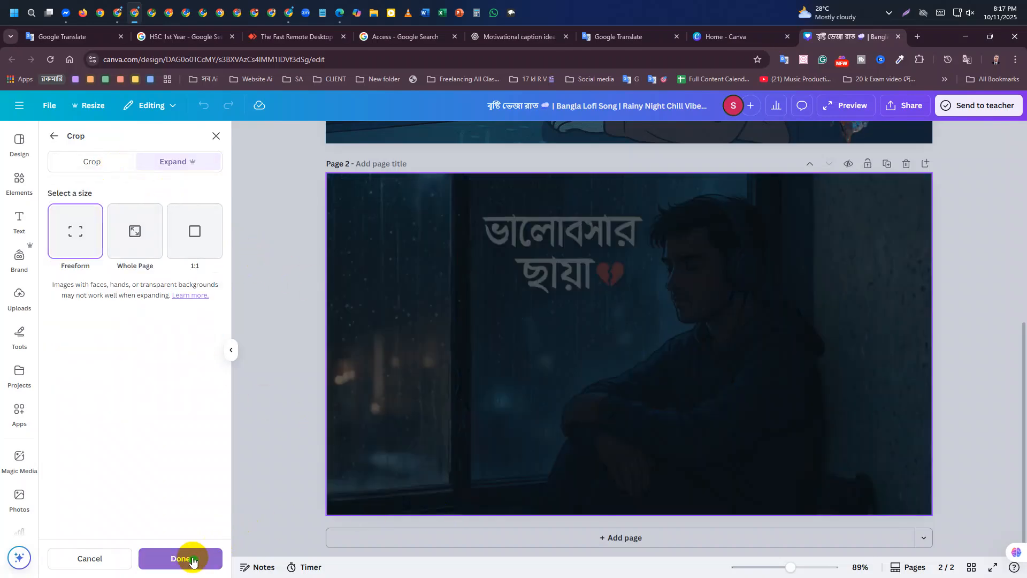
click(210, 143)
click(555, 317)
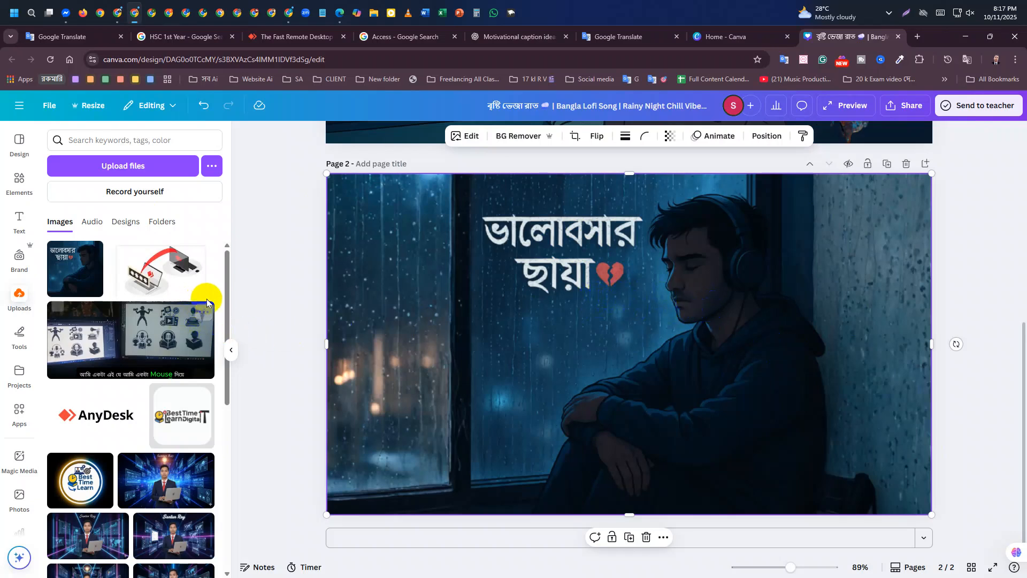
Step: Search the elements library for মজুহ and undo the accidental removal of the page 2 image
click(17, 179)
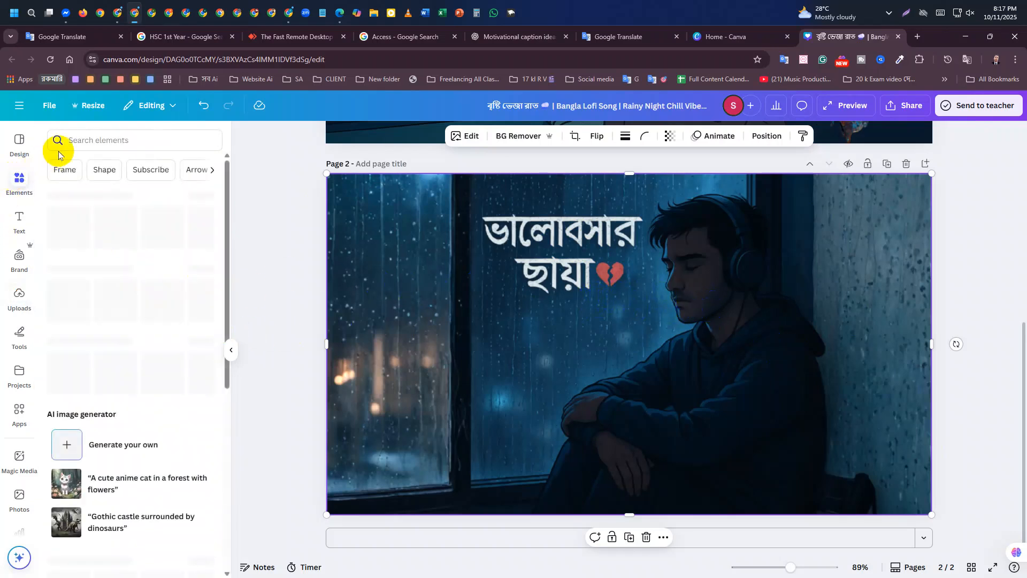
click(113, 140)
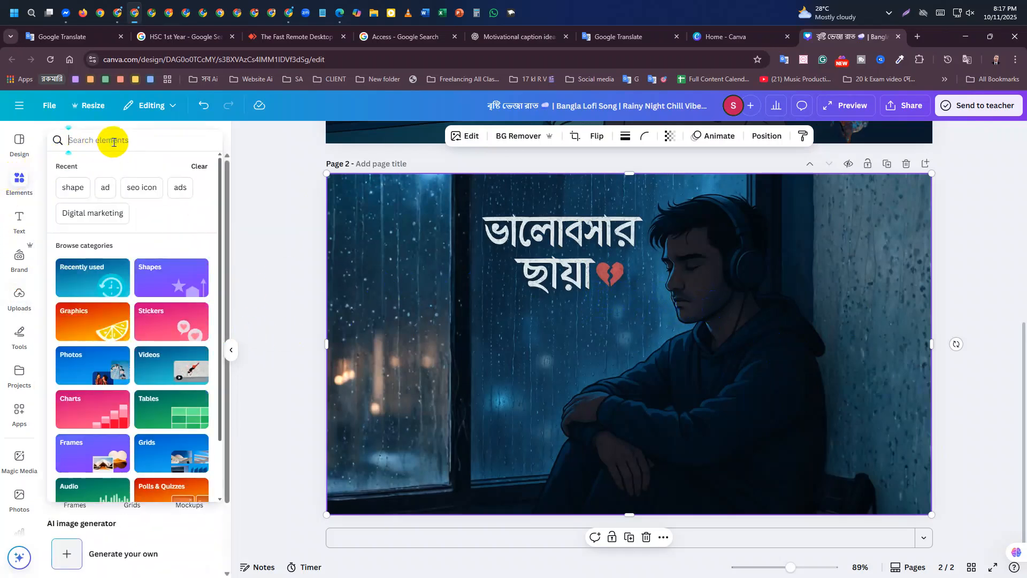
text(মজ)
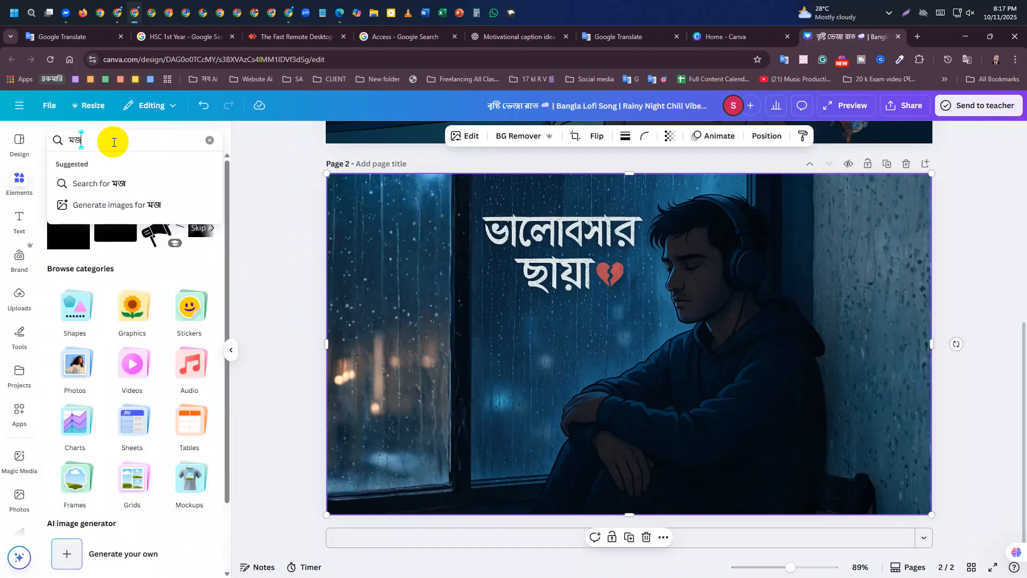
text(ুহ)
key(Return)
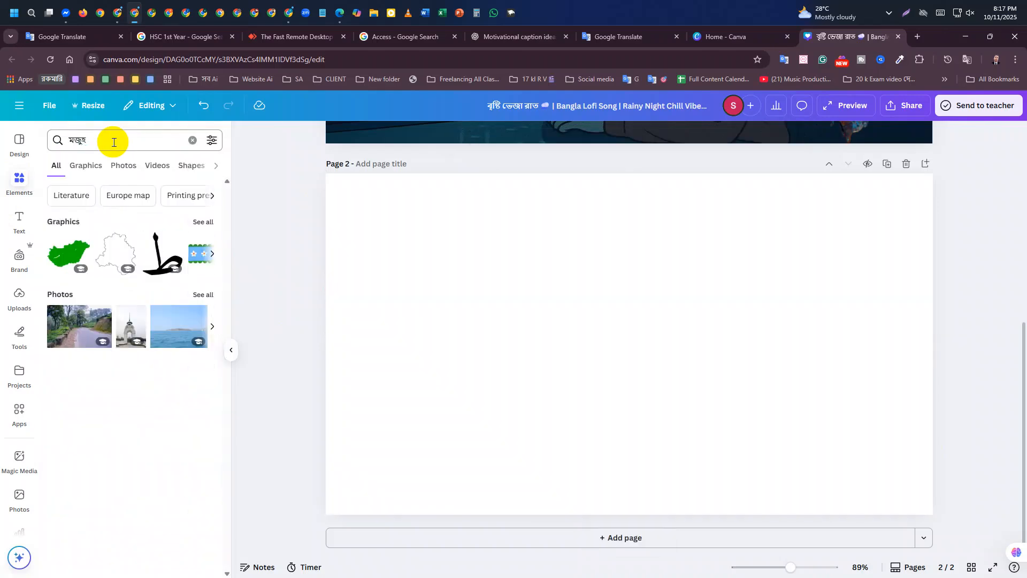
key(ctrl+z)
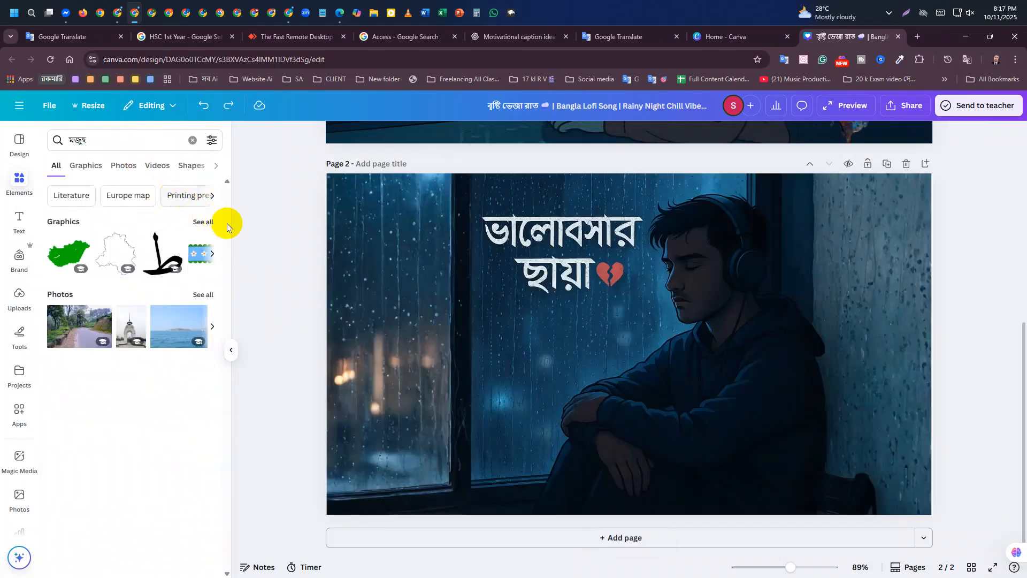
Step: Clear the Bangla search term, switch to English typing and search the elements library for "music"
click(86, 139)
drag(86, 140, 2, 149)
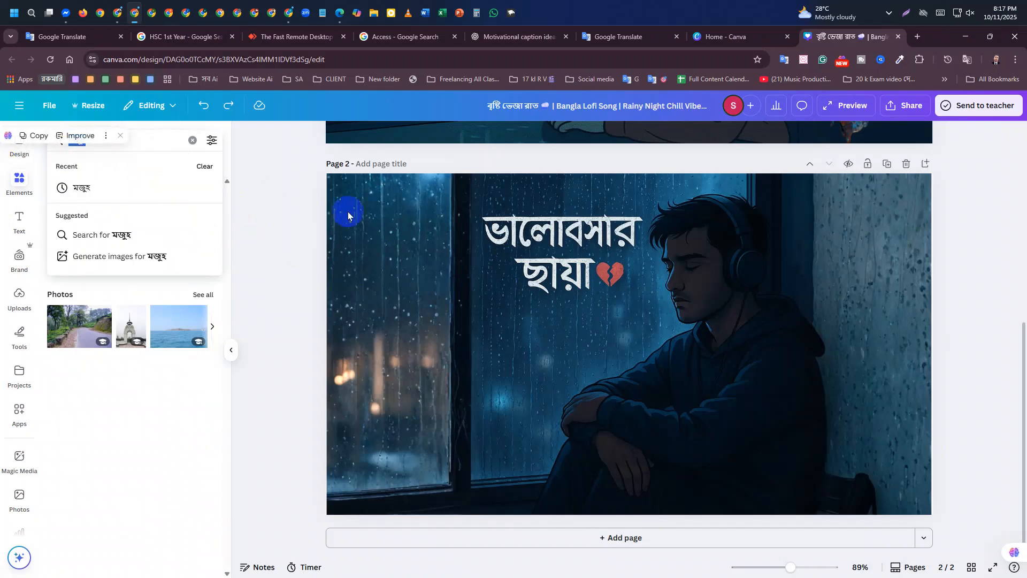
key(BackSpace)
click(888, 16)
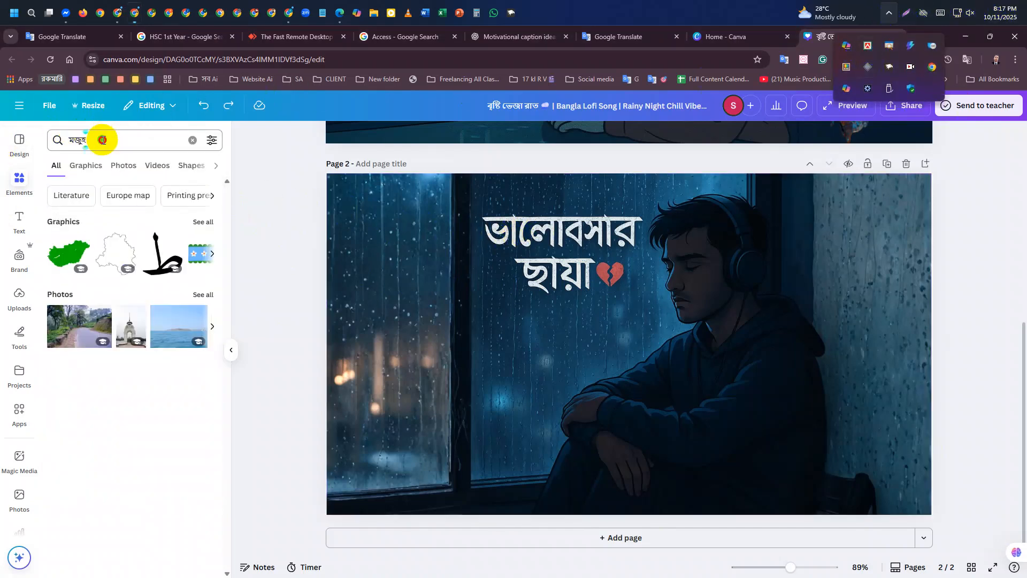
drag(102, 140, 34, 137)
text(mu)
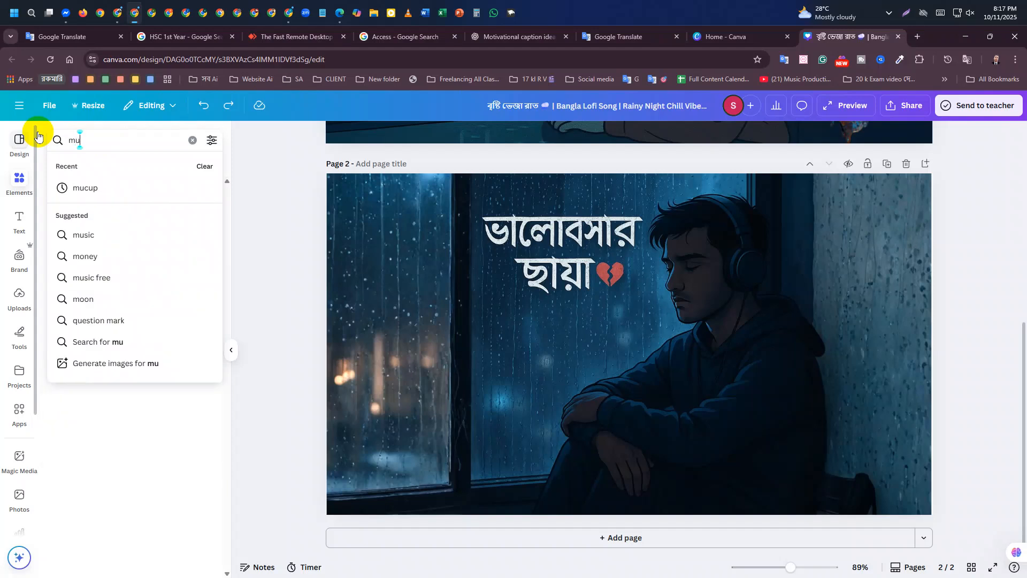
text(sic)
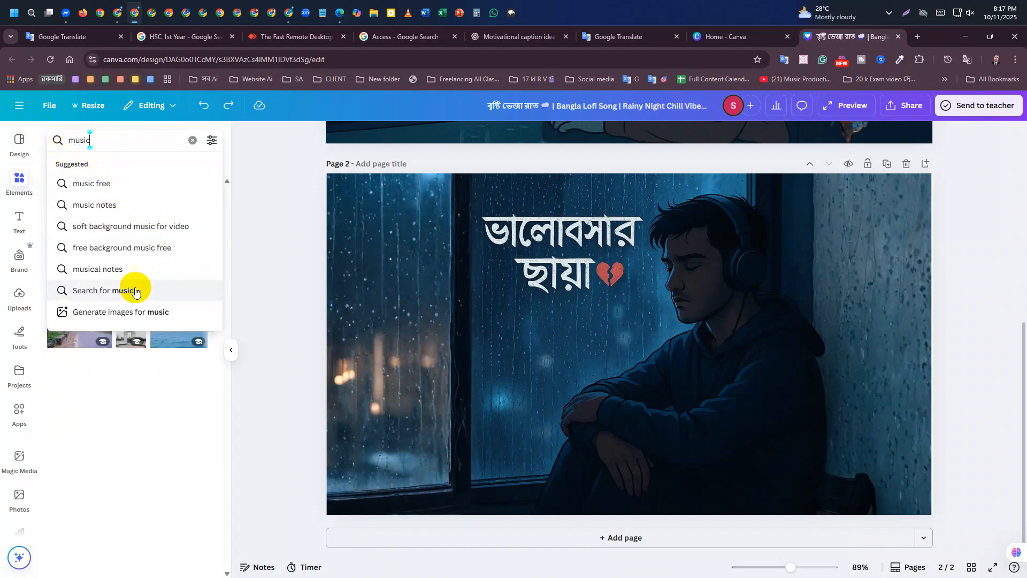
key(Return)
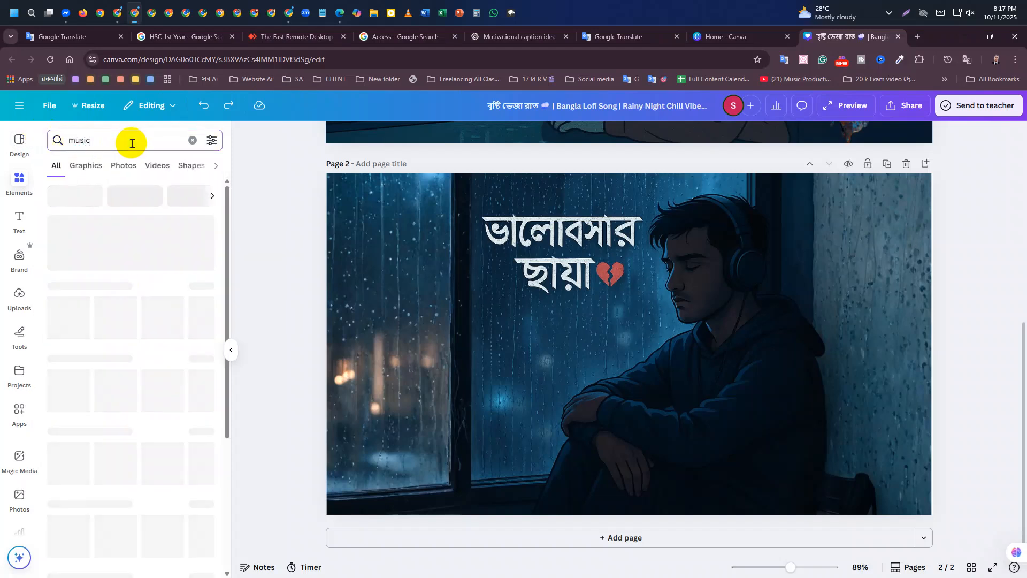
Step: Examine the photo and graphic results for "music" for an element that suits page 2
scroll(115, 367, down, 3)
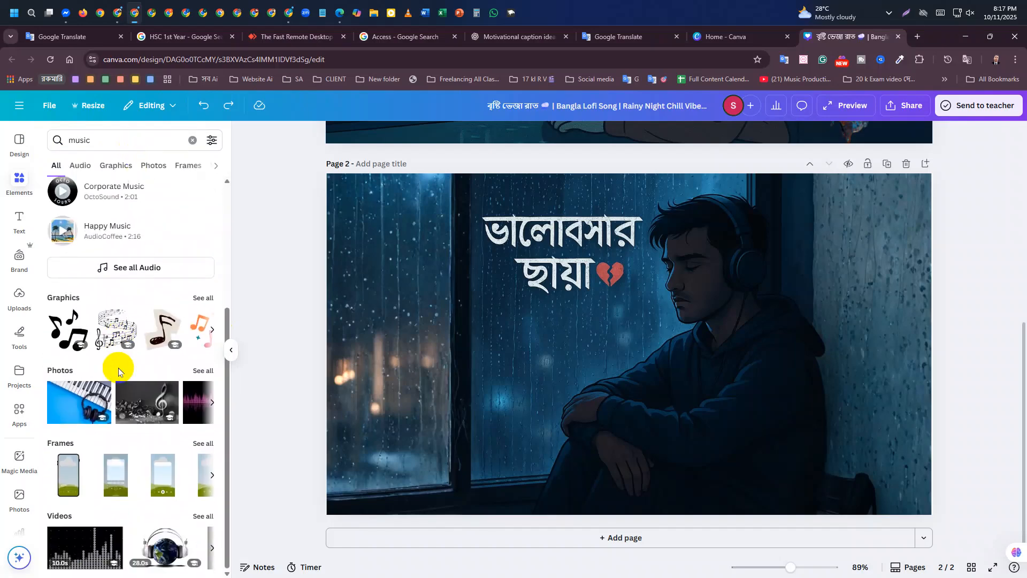
click(205, 369)
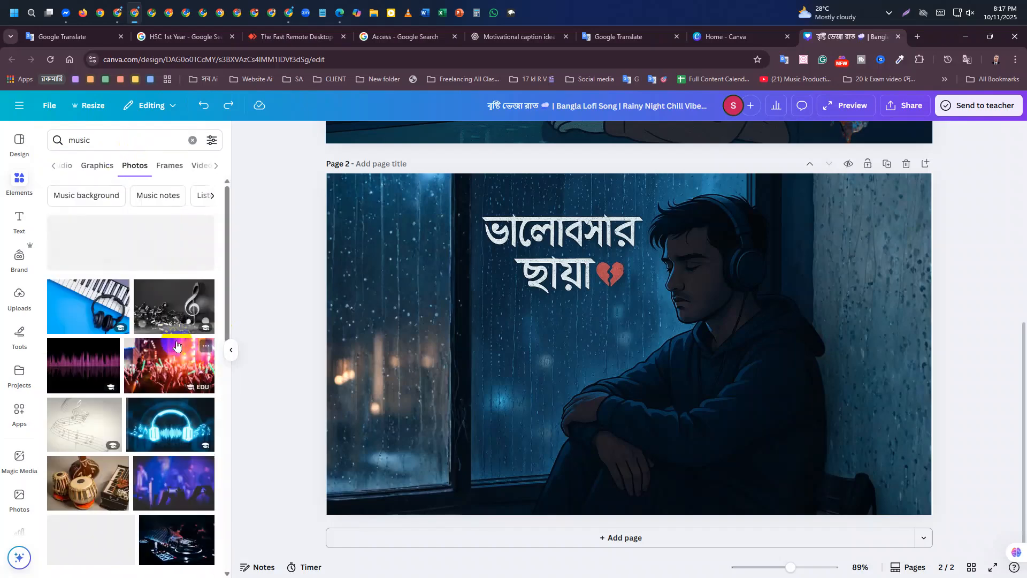
scroll(193, 325, down, 2)
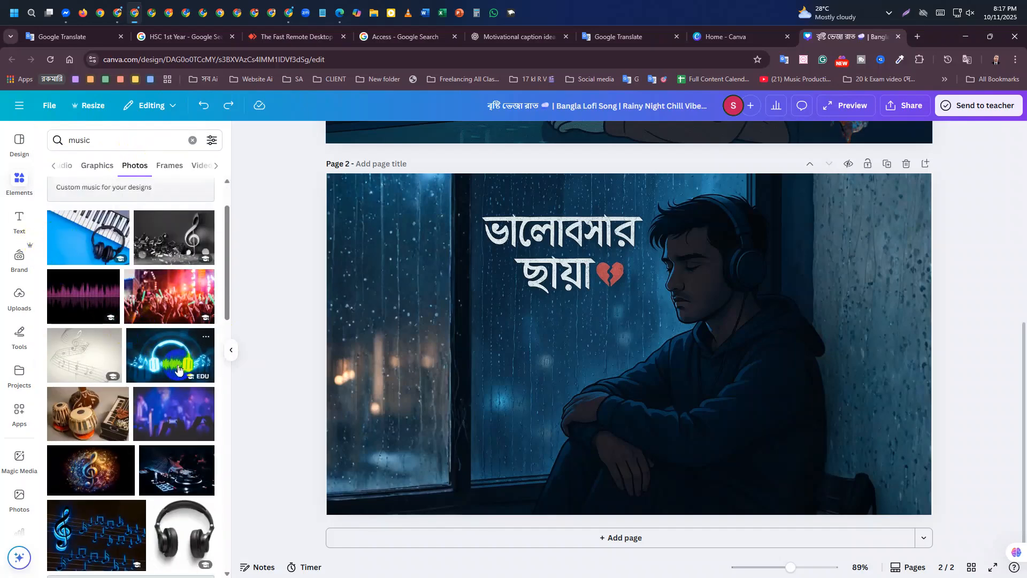
scroll(167, 364, down, 5)
scroll(166, 359, down, 10)
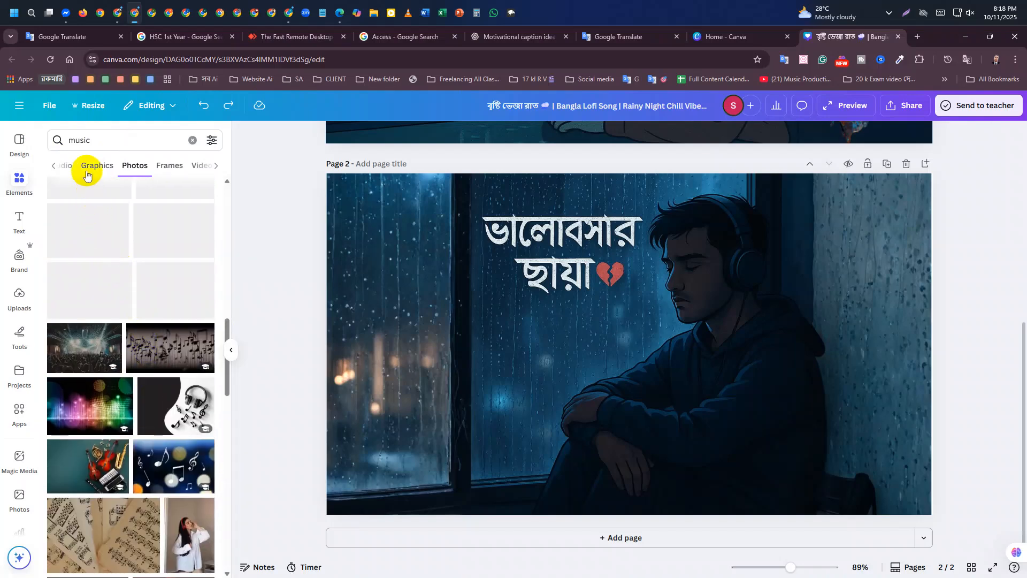
click(88, 166)
scroll(146, 251, down, 5)
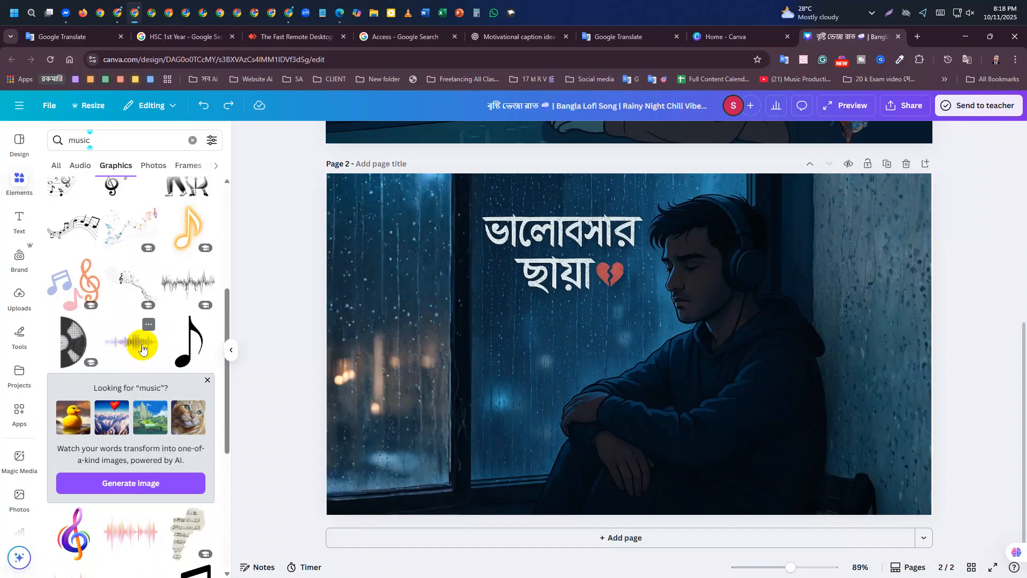
scroll(126, 353, down, 5)
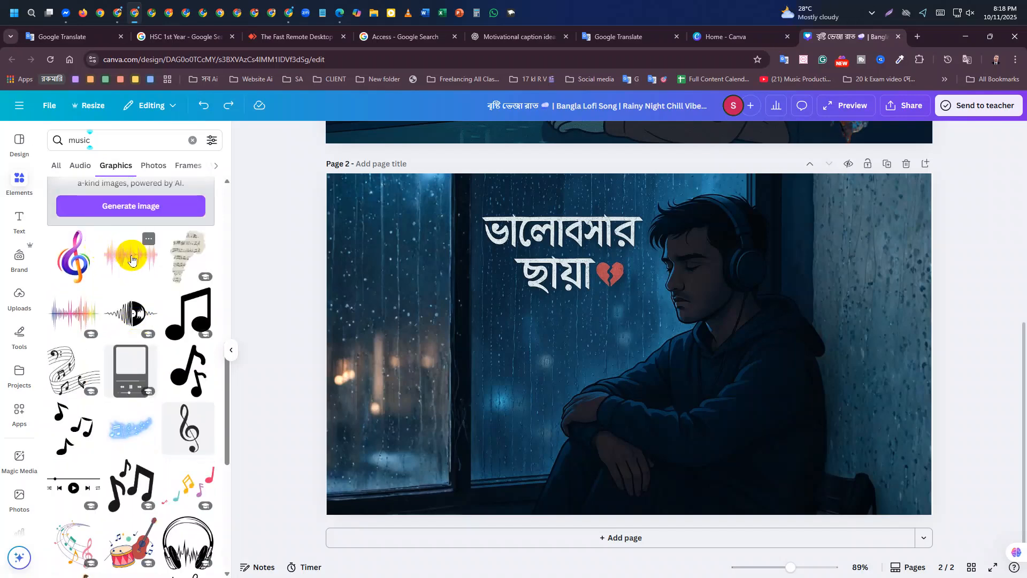
scroll(80, 313, down, 10)
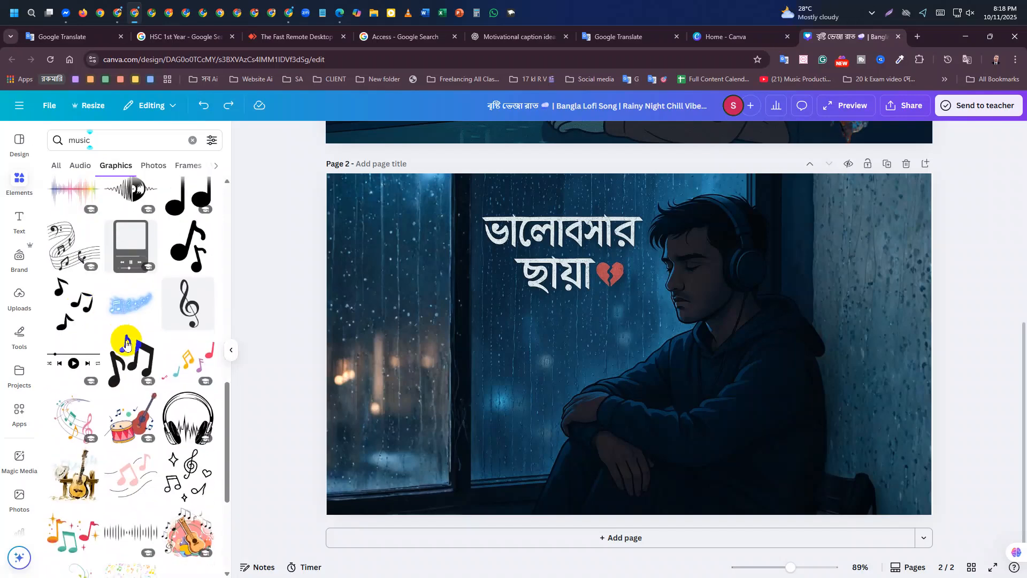
scroll(121, 318, down, 6)
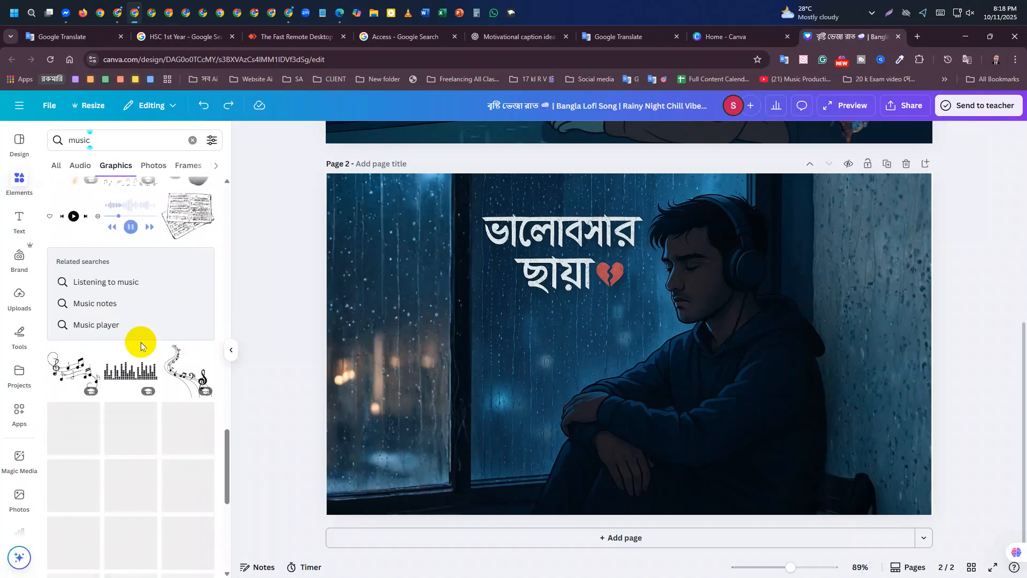
scroll(140, 344, down, 2)
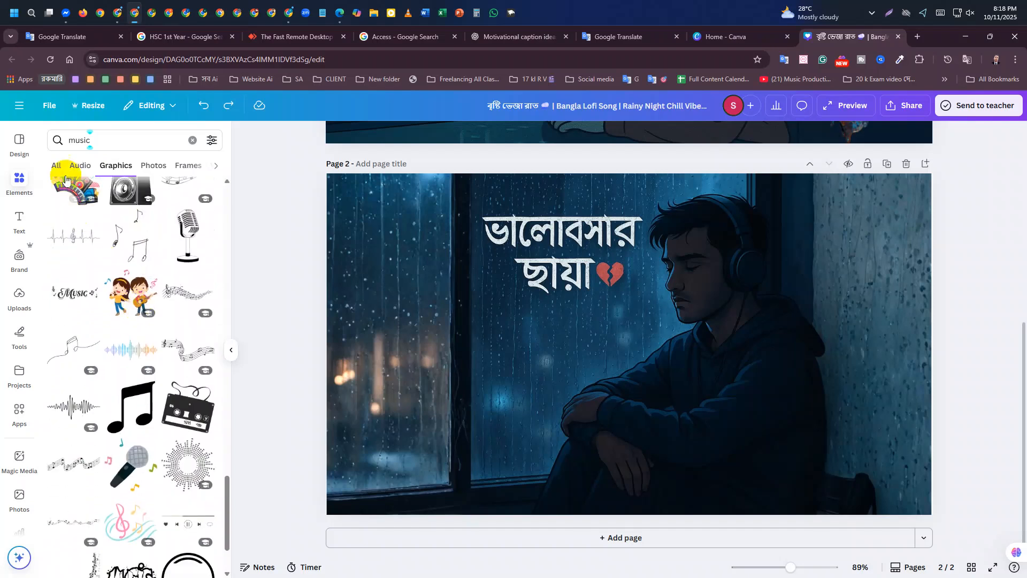
click(150, 147)
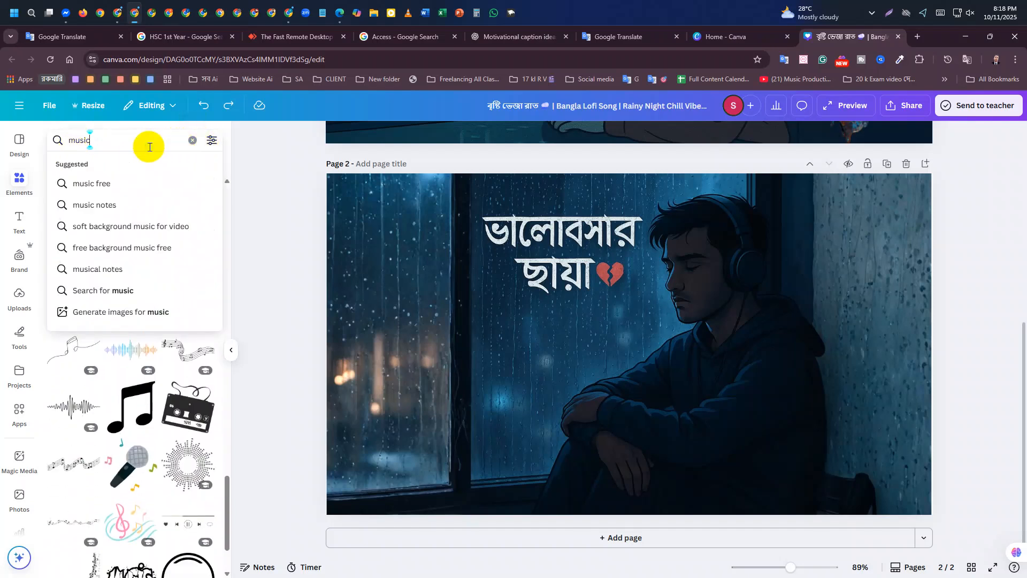
key(Return)
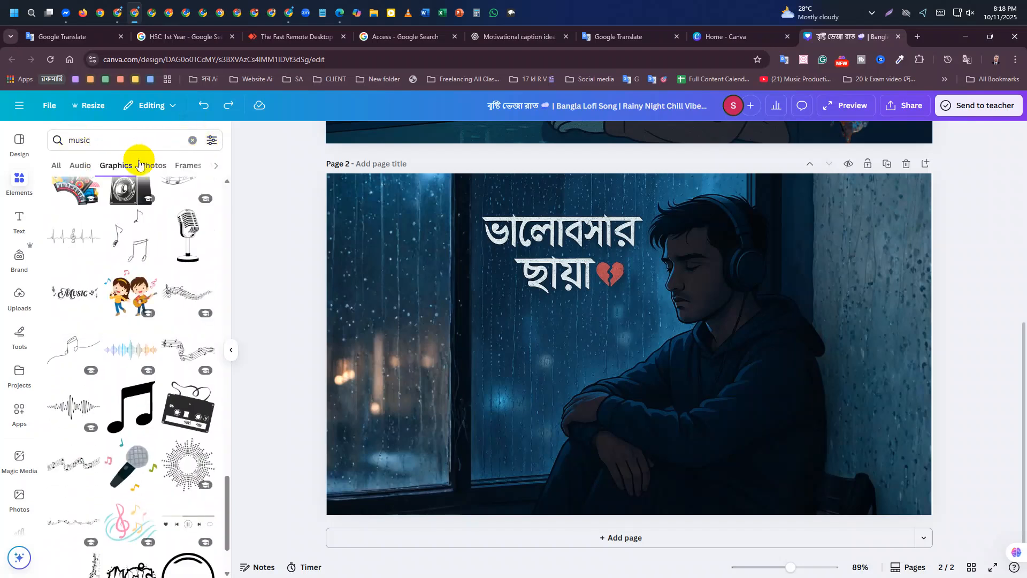
Step: Try the green equalizer video from the "music" results on page 2 with its background removed, and delete it
click(52, 168)
scroll(115, 338, down, 3)
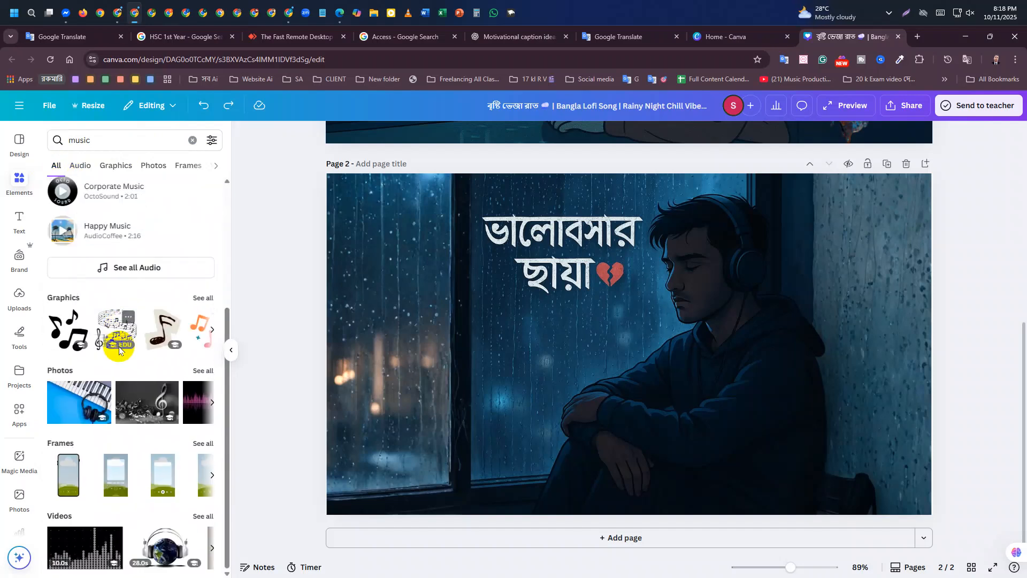
click(202, 516)
scroll(141, 471, down, 3)
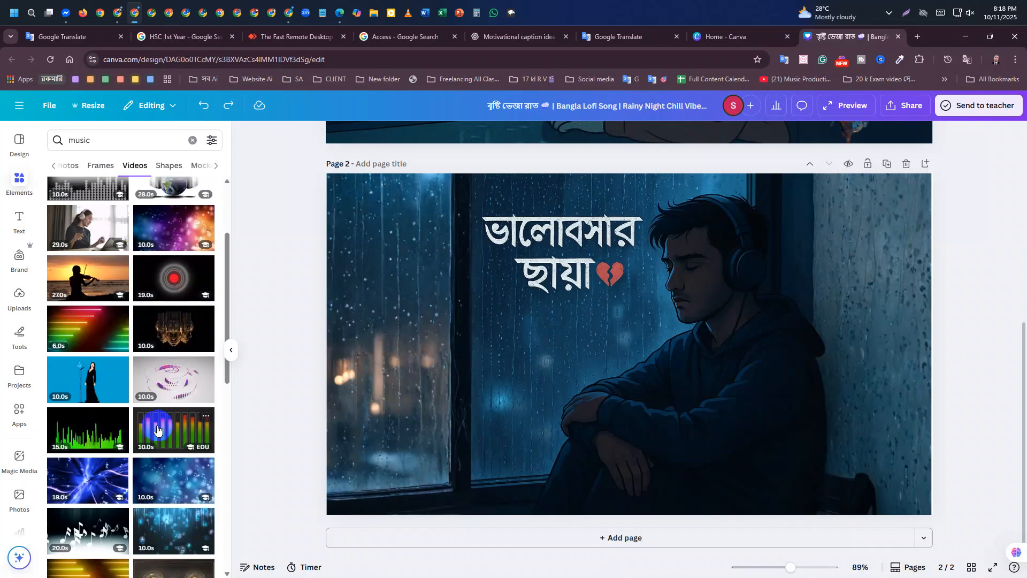
click(92, 435)
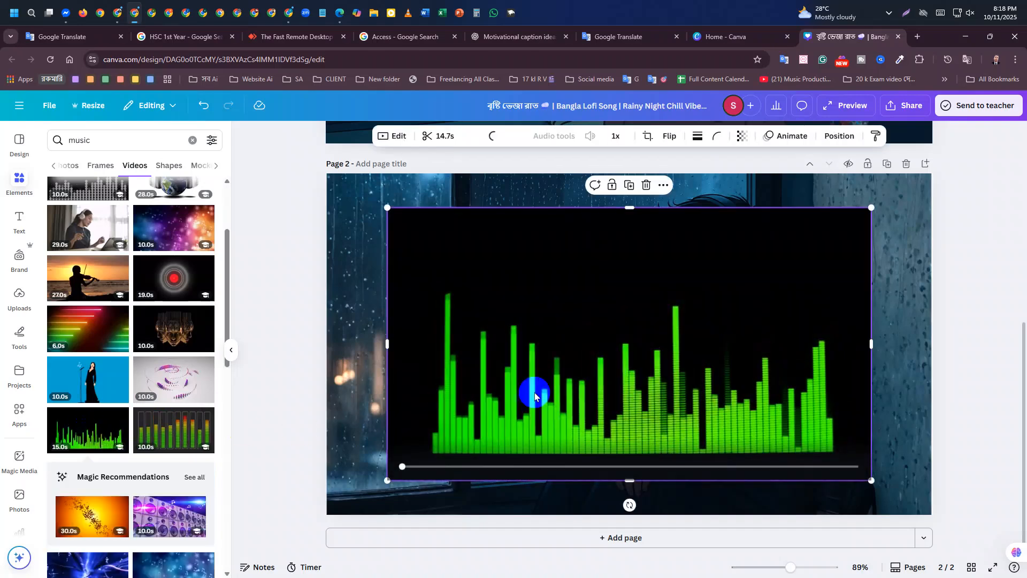
click(478, 135)
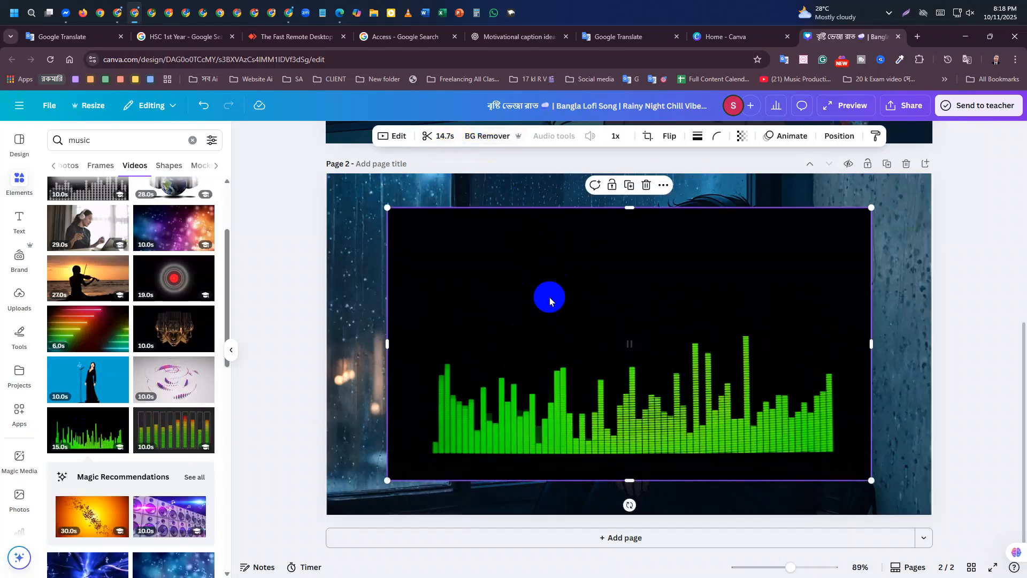
drag(542, 394, 471, 401)
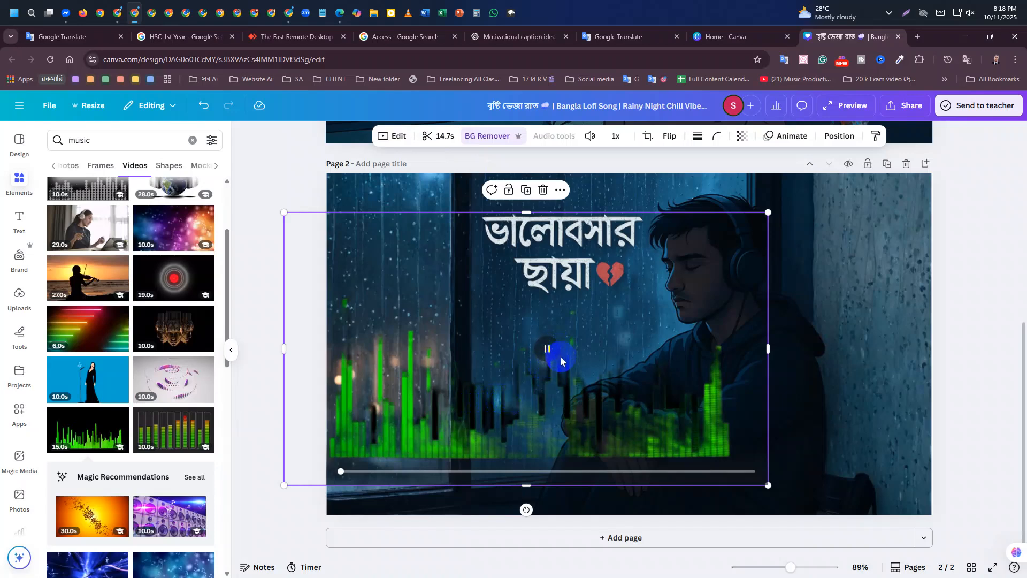
click(537, 384)
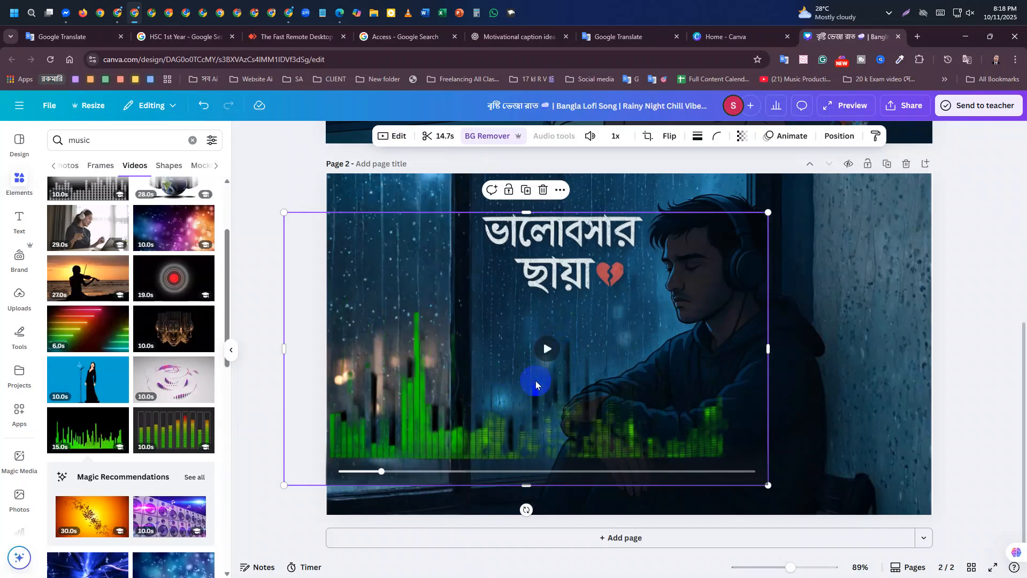
key(Delete)
Step: Look through the remaining "music" results among videos, shapes, photos and frames for another suitable element
scroll(155, 458, down, 7)
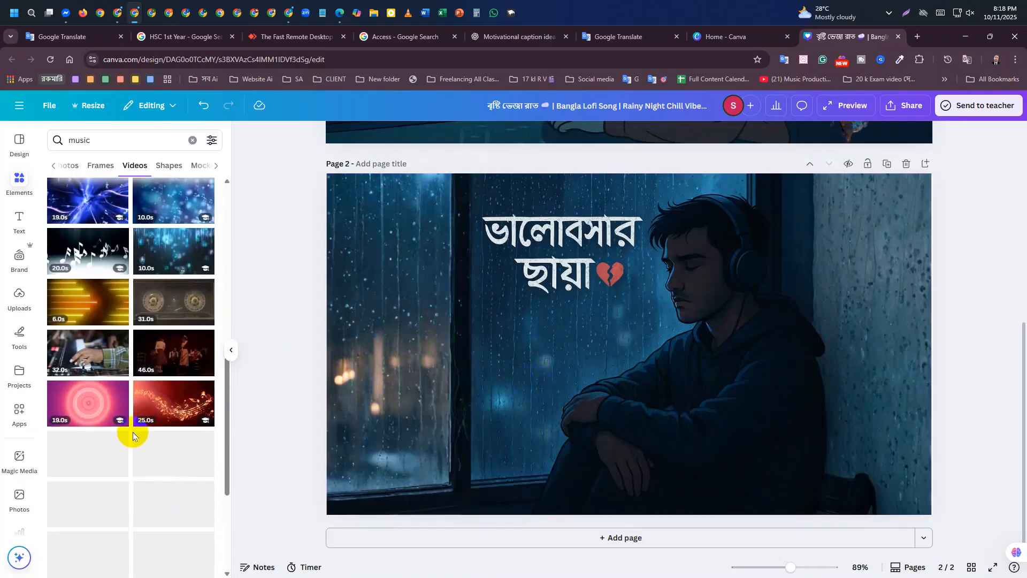
scroll(141, 261, down, 4)
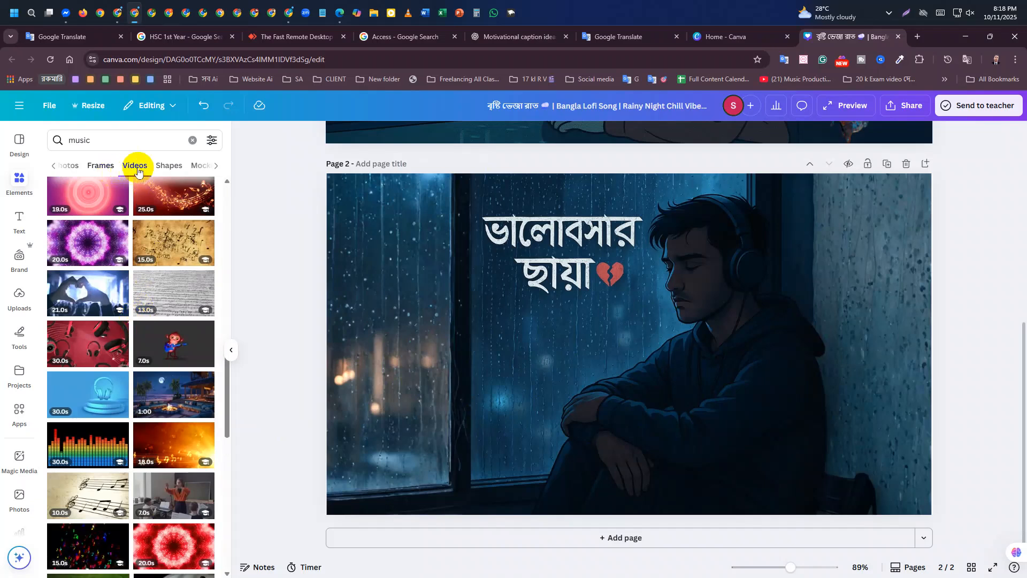
click(162, 167)
click(166, 167)
click(134, 166)
click(69, 166)
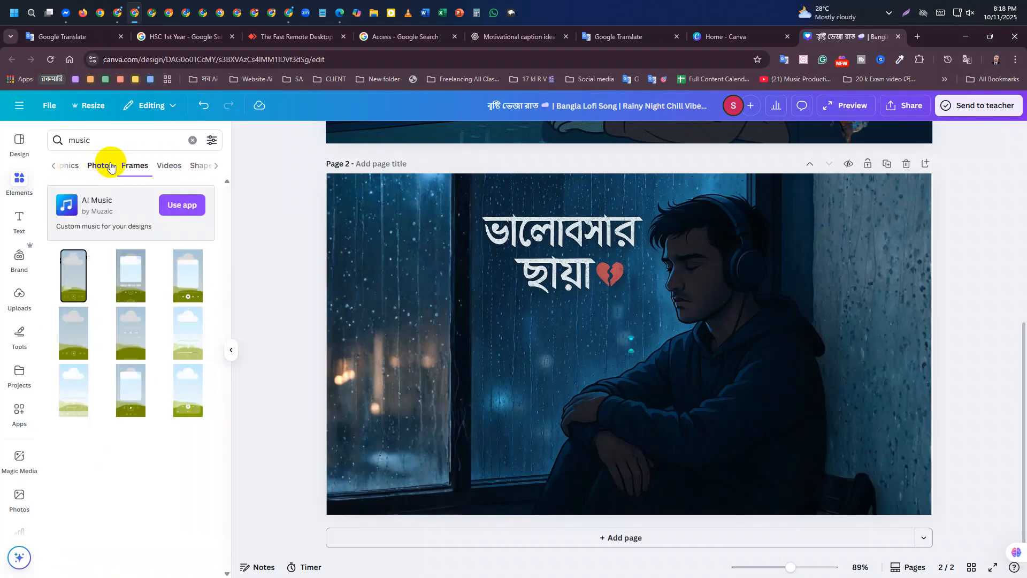
click(69, 166)
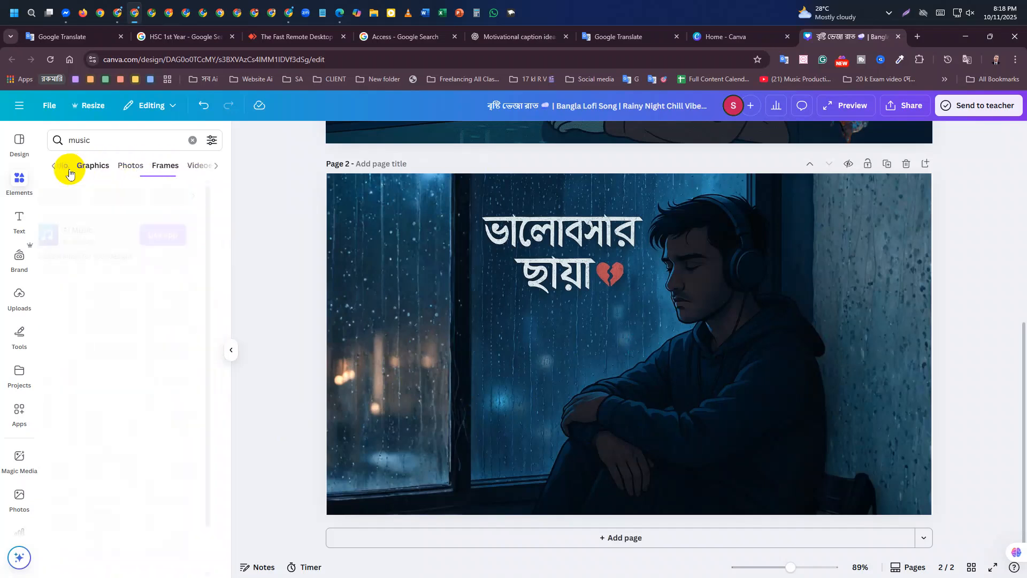
click(141, 173)
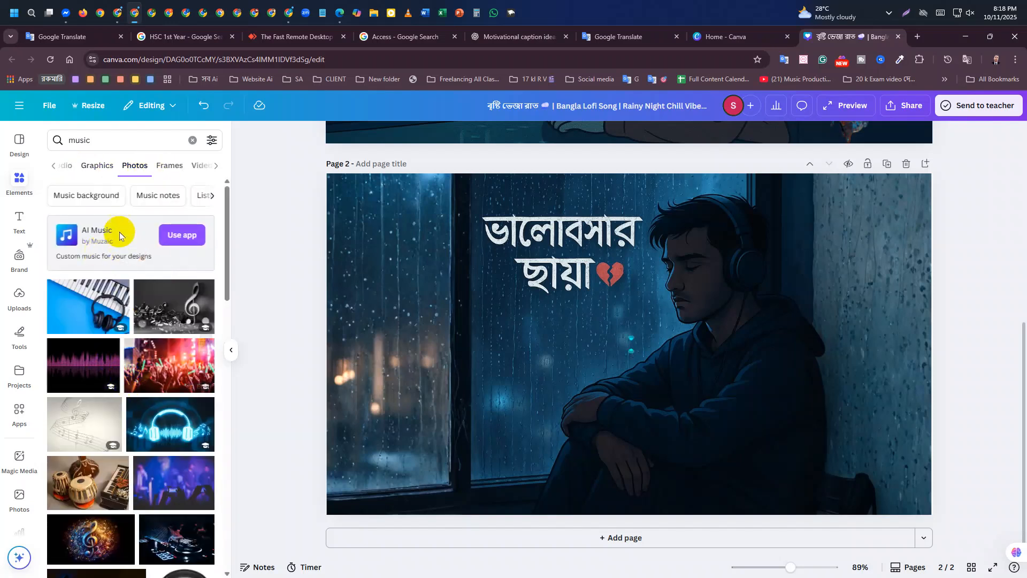
click(165, 177)
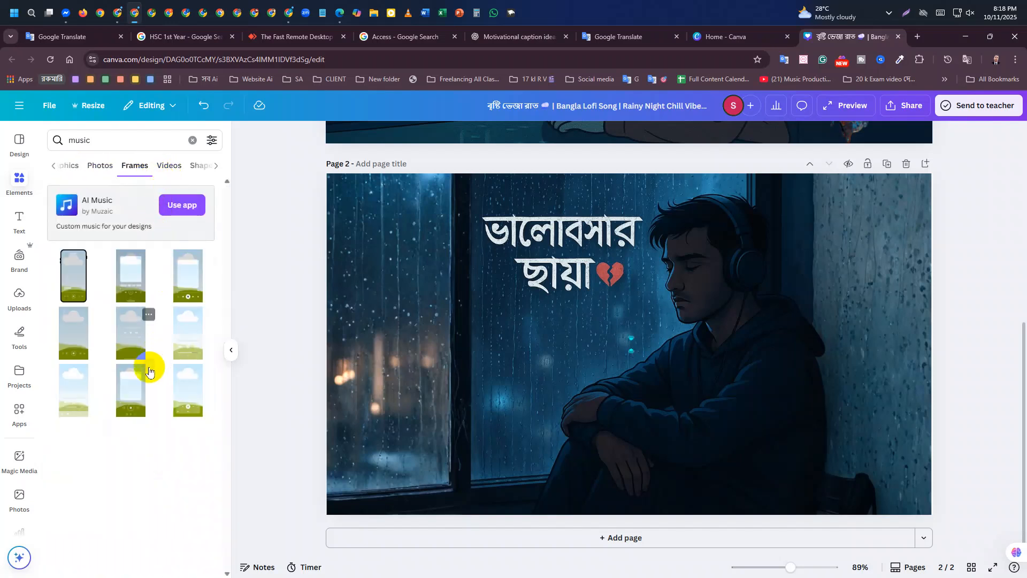
Step: Try a music-player frame over the left window area of page 2 and delete it
click(184, 278)
drag(633, 372, 440, 357)
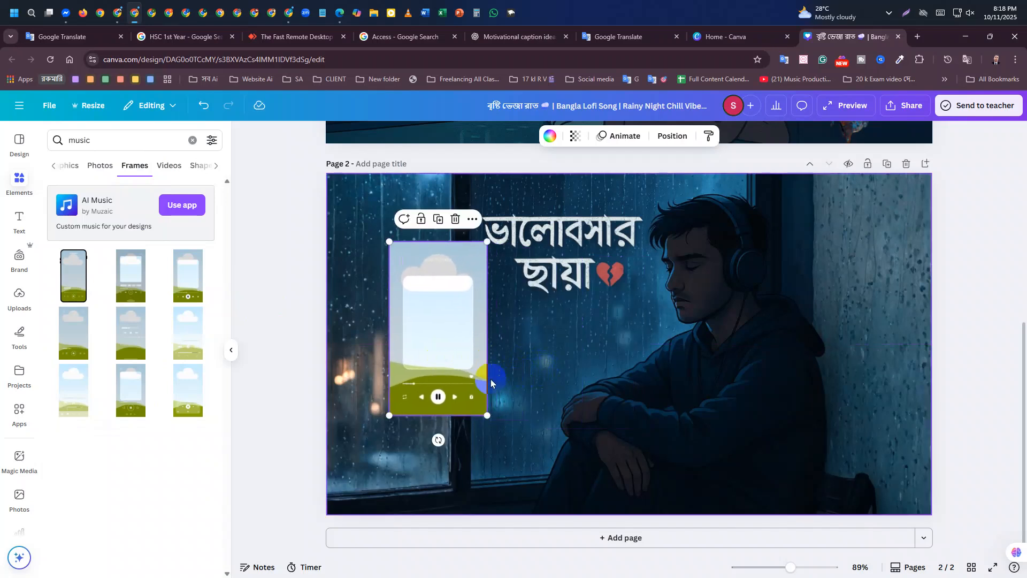
key(Delete)
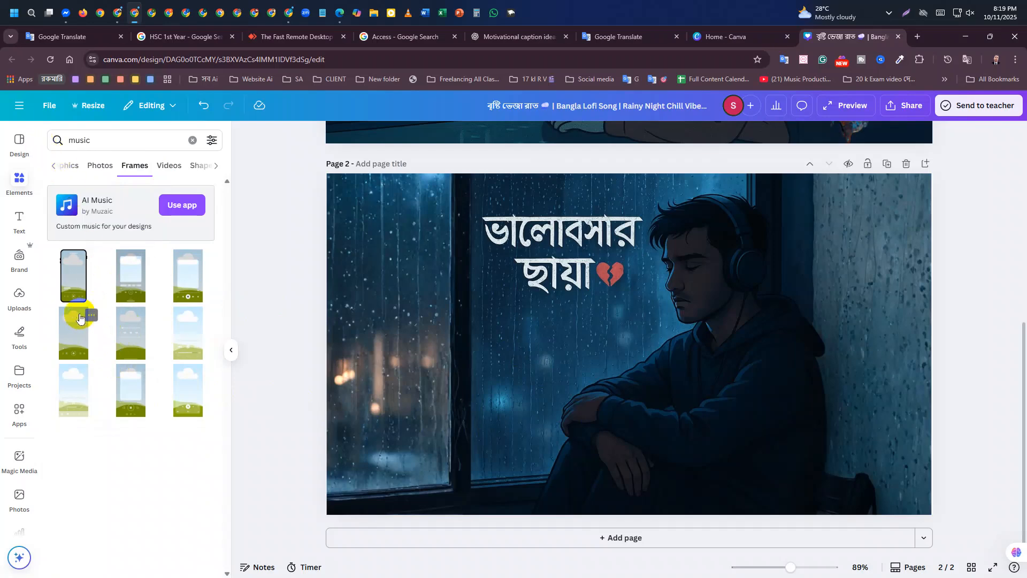
Step: Add the glowing golden music note graphic to page 2, shrink it and place it beside the second line of the title
click(75, 164)
scroll(137, 374, down, 10)
scroll(172, 326, up, 8)
click(188, 350)
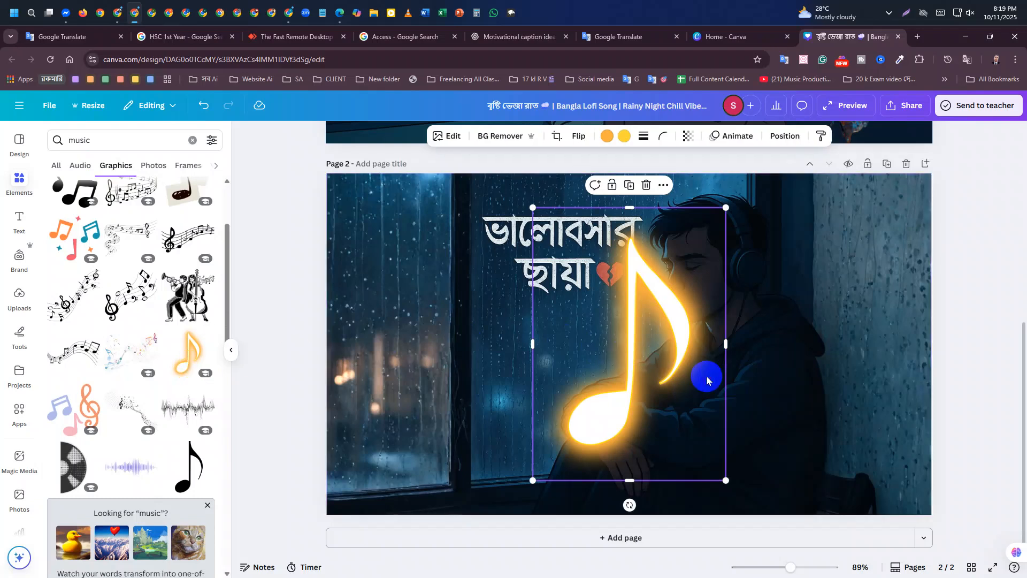
drag(706, 374, 546, 360)
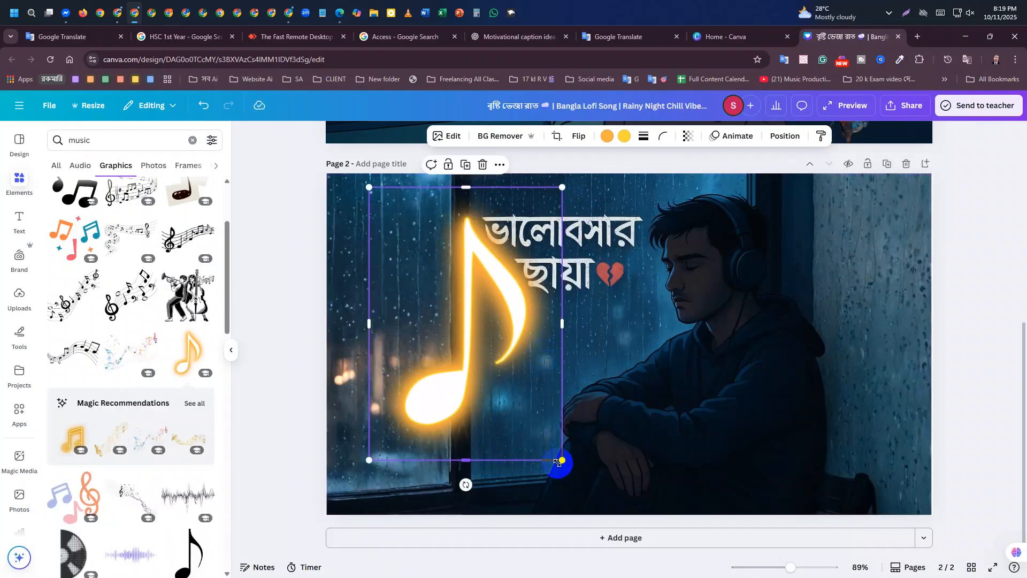
drag(561, 461, 441, 288)
drag(393, 251, 496, 305)
click(534, 398)
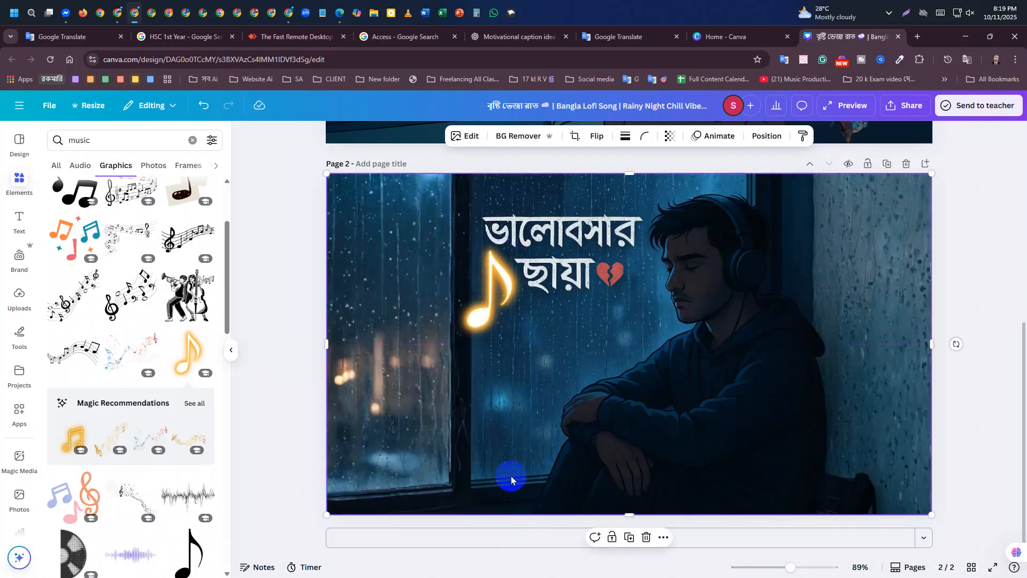
click(491, 307)
mouse_move(491, 308)
mouse_down()
mouse_move(510, 351)
mouse_move(493, 317)
mouse_up()
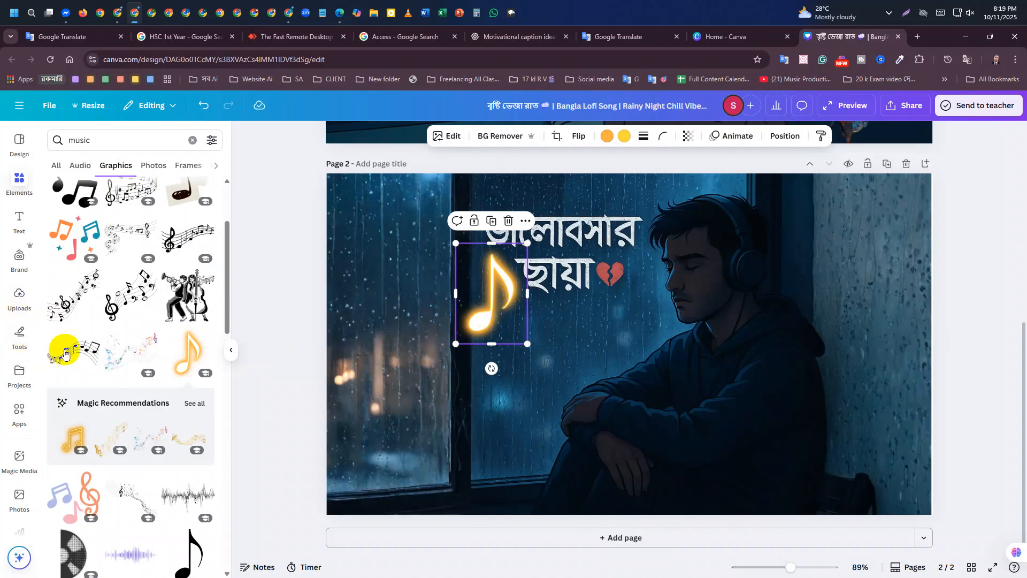
Step: Add the rising staff of music notes to page 2, recolor it white and place it below the glowing note
click(67, 308)
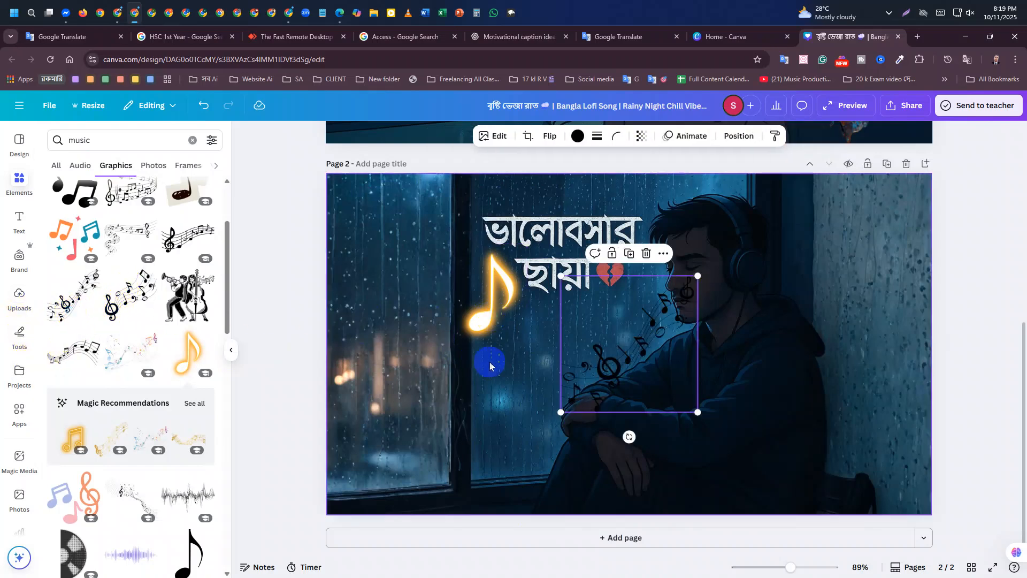
drag(593, 373, 552, 332)
click(578, 138)
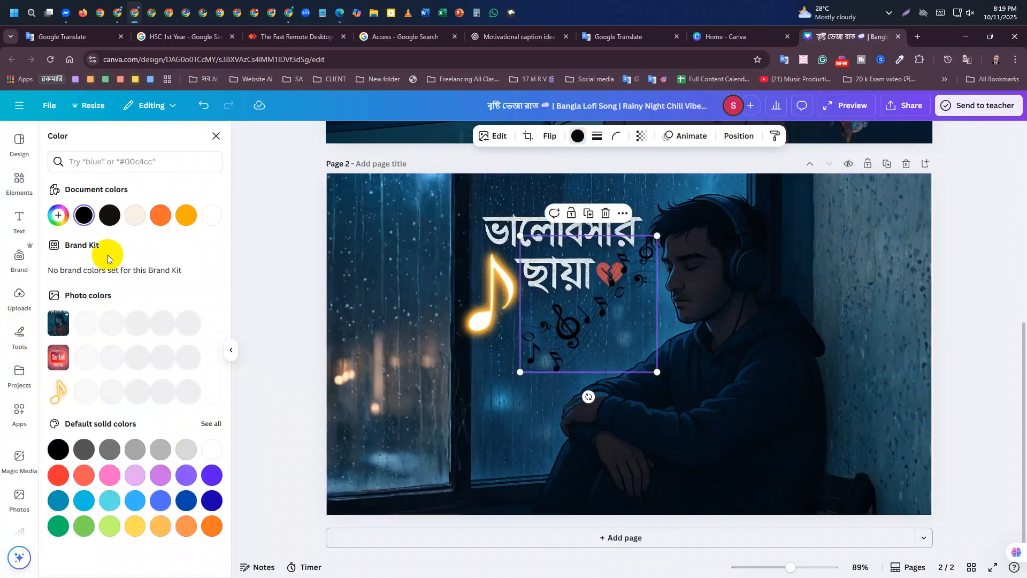
click(216, 215)
drag(578, 352, 526, 422)
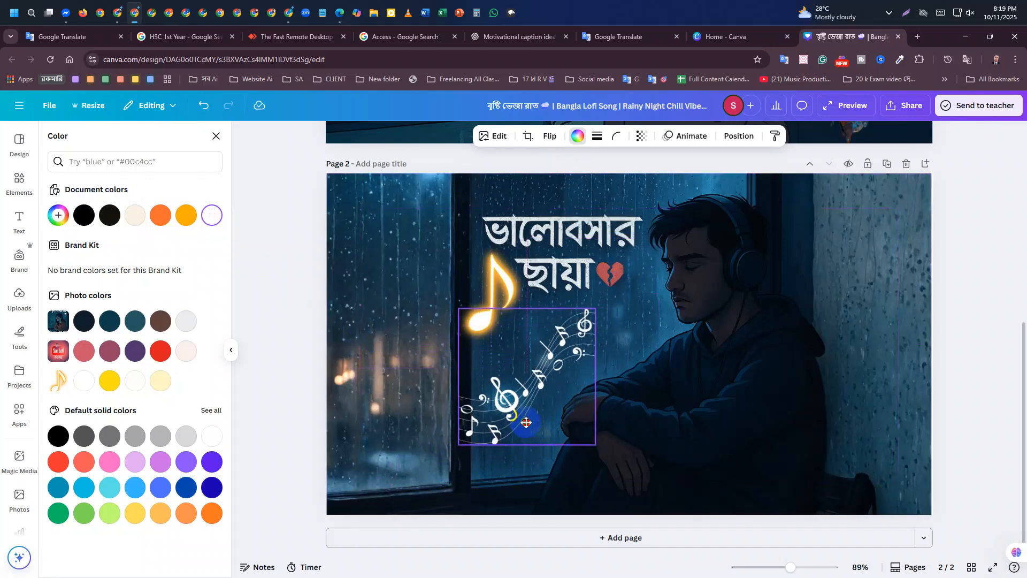
click(413, 457)
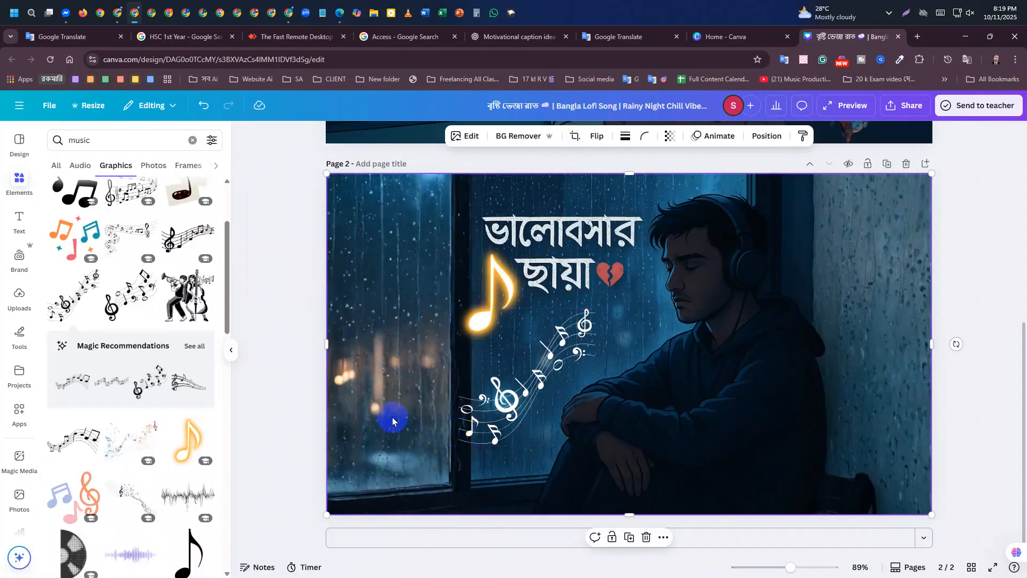
Step: Move the white music staff to the page's upper-left area beside the title and enlarge it slightly
drag(514, 409, 396, 305)
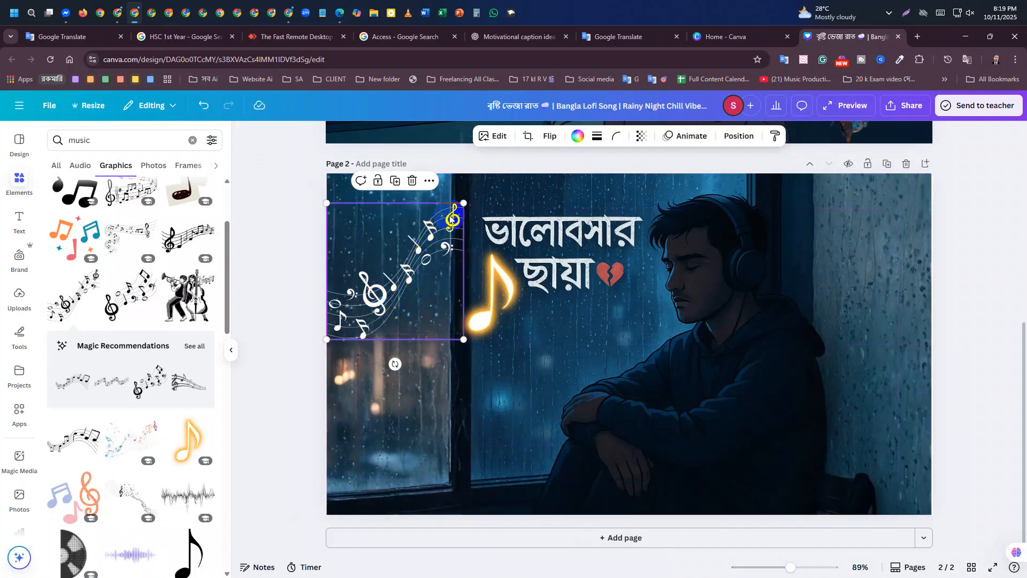
drag(459, 202, 478, 183)
drag(459, 234, 458, 244)
click(535, 411)
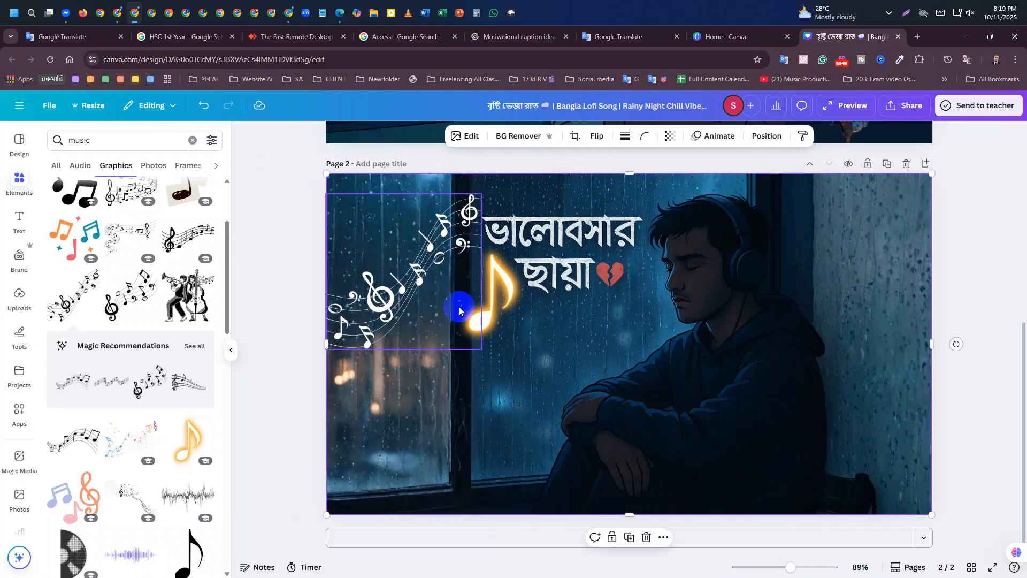
Step: Add the San Lofi Song logo from the uploaded images to page 2
click(19, 296)
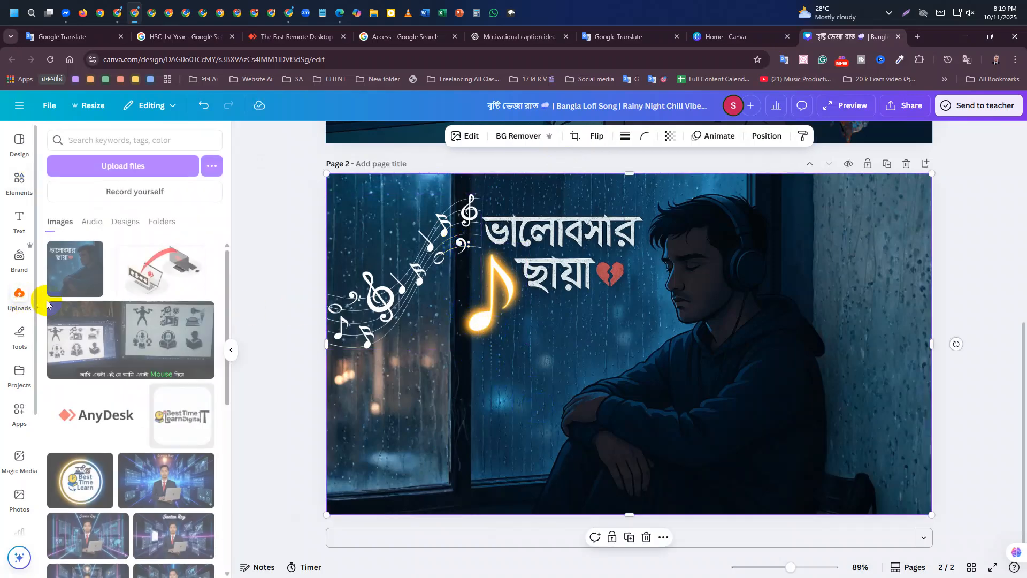
scroll(148, 410, down, 10)
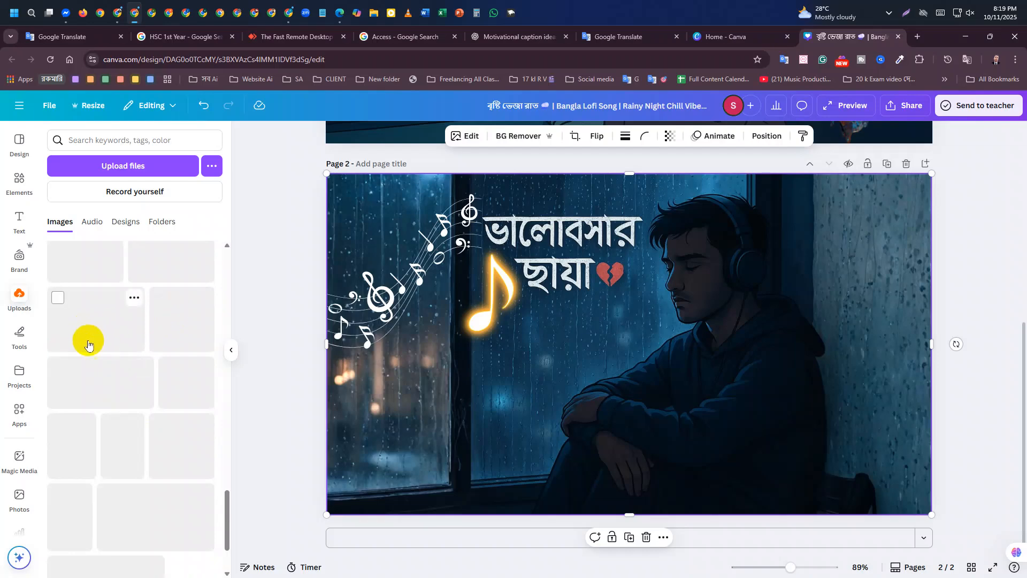
scroll(150, 359, down, 5)
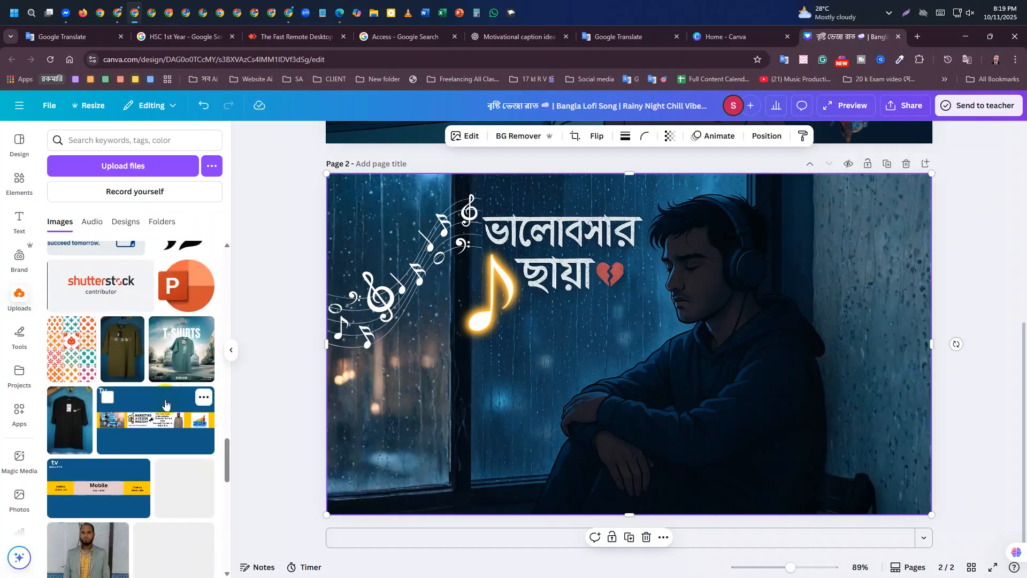
scroll(160, 403, down, 10)
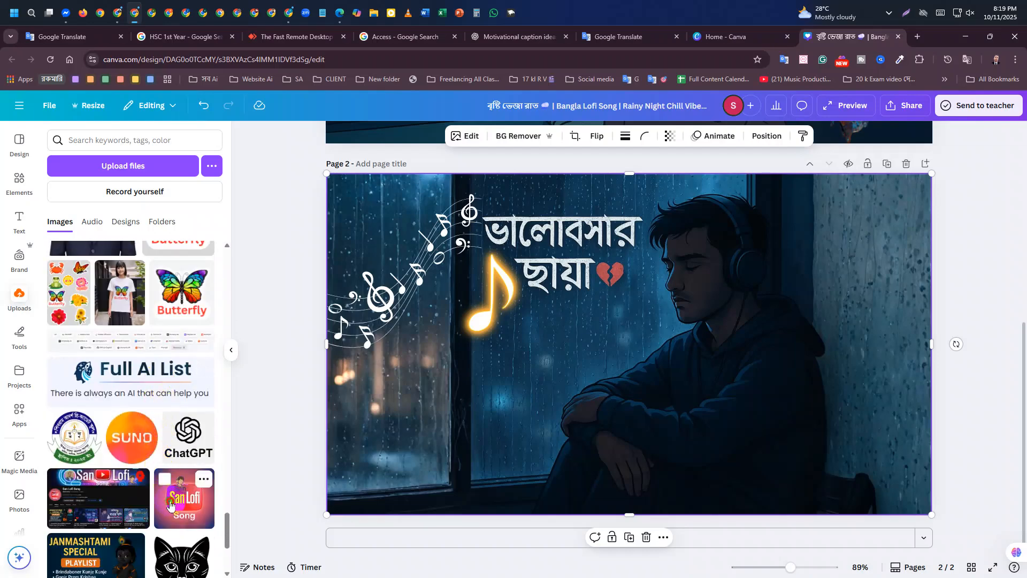
click(170, 505)
Step: Add a circular frame from the recently used elements to page 2 and fill it with the San Lofi Song logo
click(20, 182)
scroll(97, 248, up, 3)
click(56, 166)
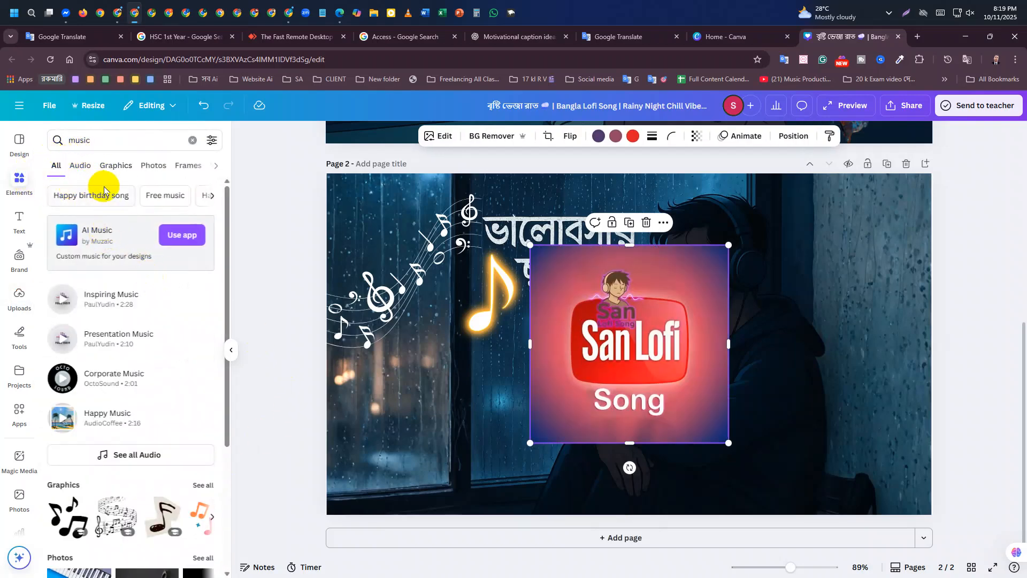
click(110, 141)
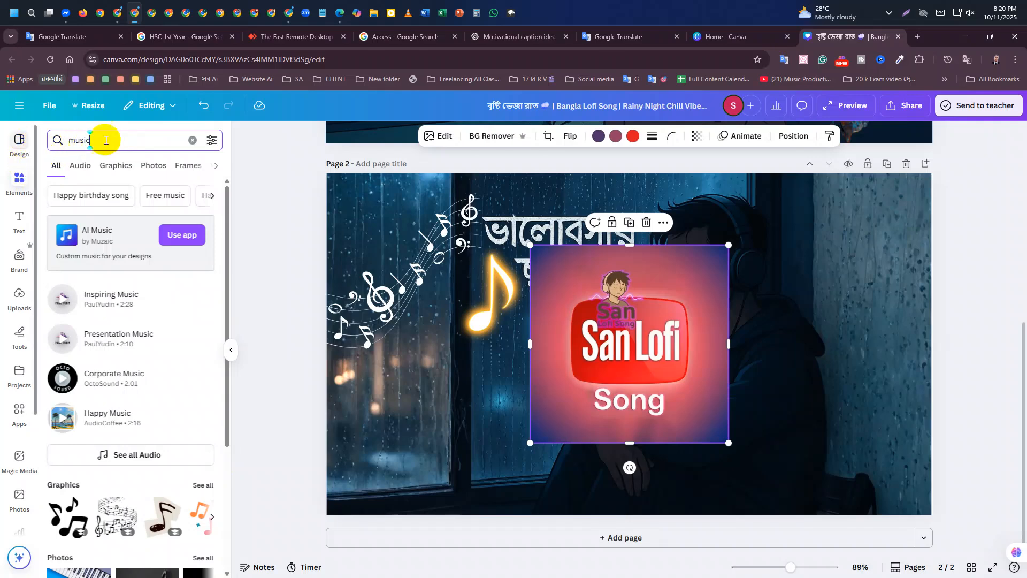
click(192, 140)
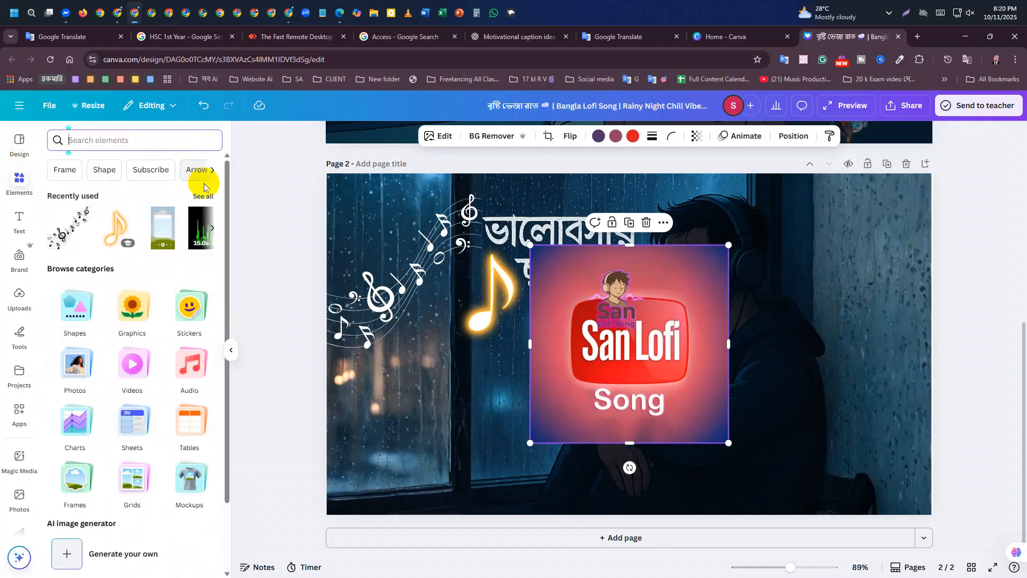
click(204, 196)
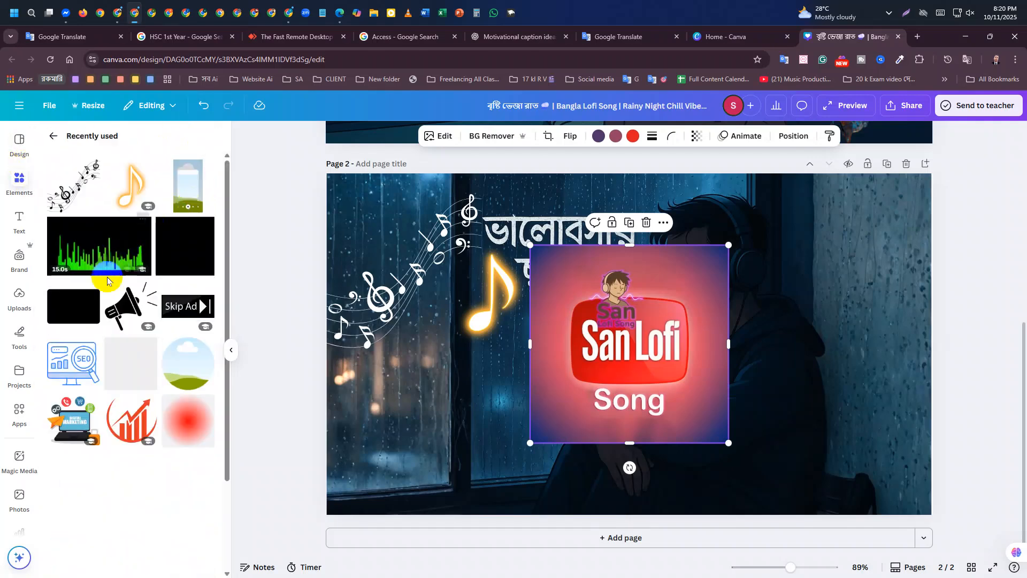
click(187, 364)
drag(624, 310, 840, 220)
drag(651, 337, 814, 233)
Step: Shrink the round San Lofi Song logo and place it in the page's upper-right corner
drag(856, 314, 755, 366)
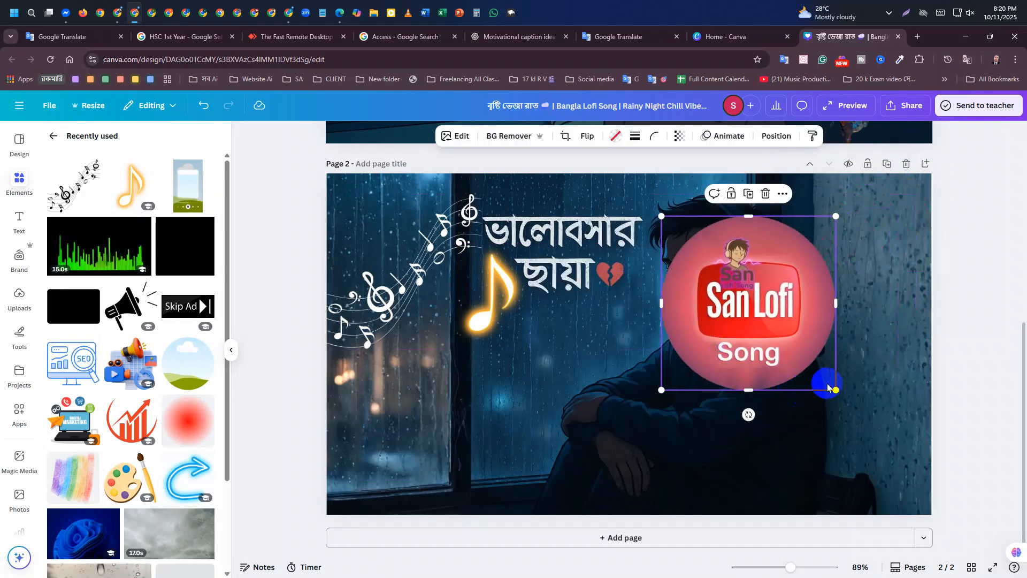
drag(838, 390, 757, 301)
drag(705, 272, 909, 235)
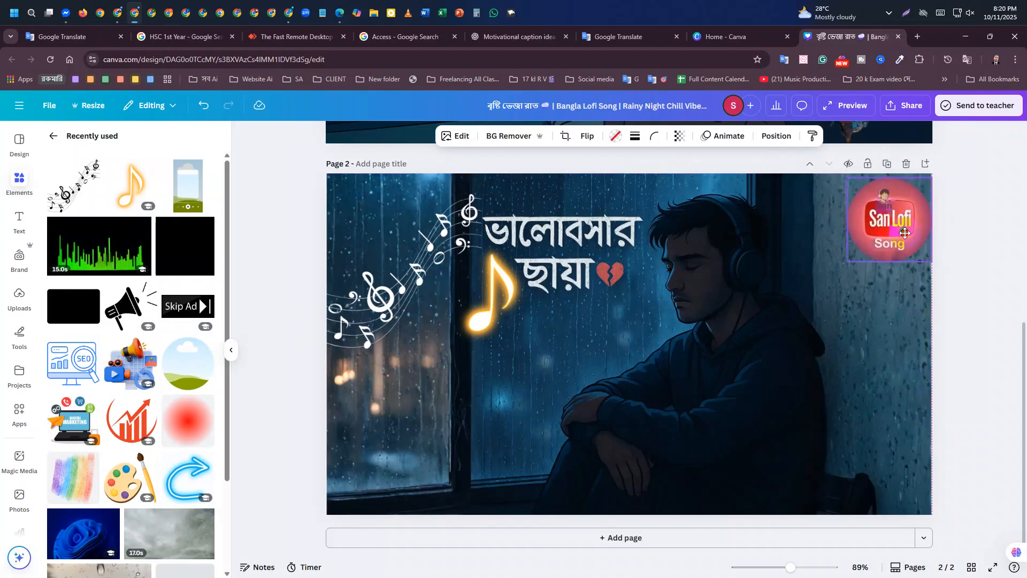
Step: Move the glowing golden music note beneath the round logo and adjust the logo's position above it
click(854, 317)
drag(484, 329, 893, 325)
click(891, 206)
drag(891, 206, 895, 229)
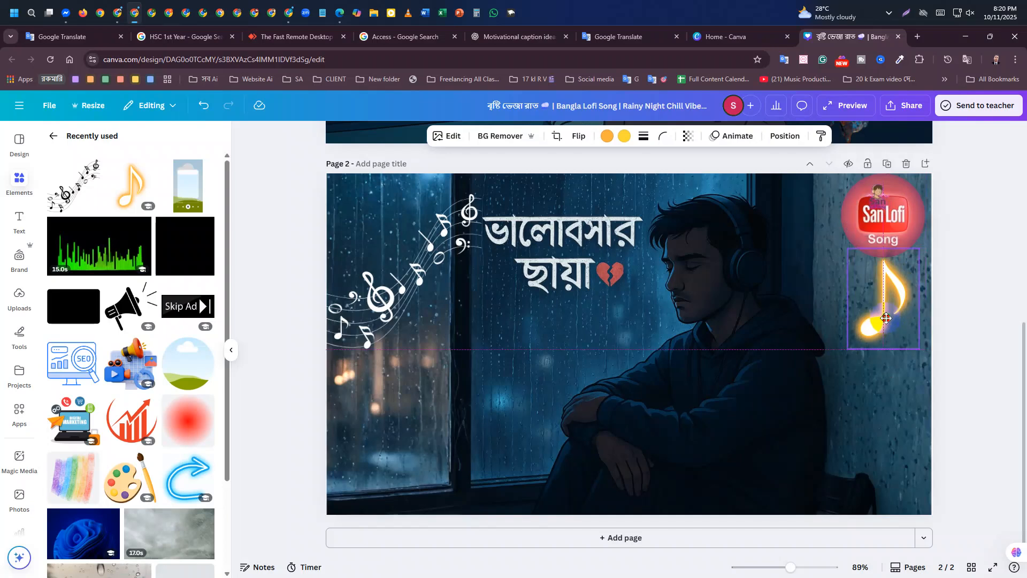
click(823, 410)
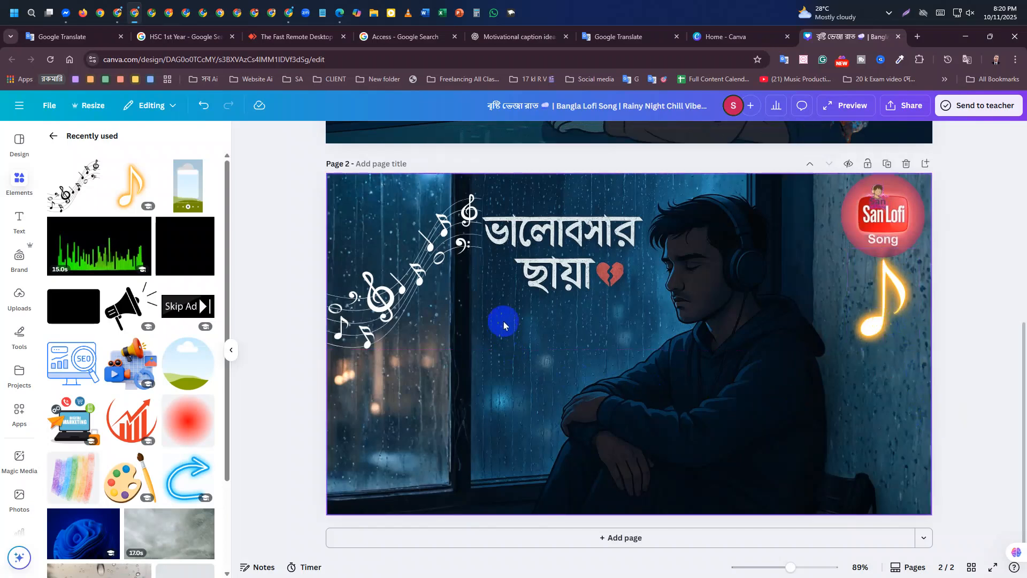
click(489, 268)
drag(489, 268, 506, 268)
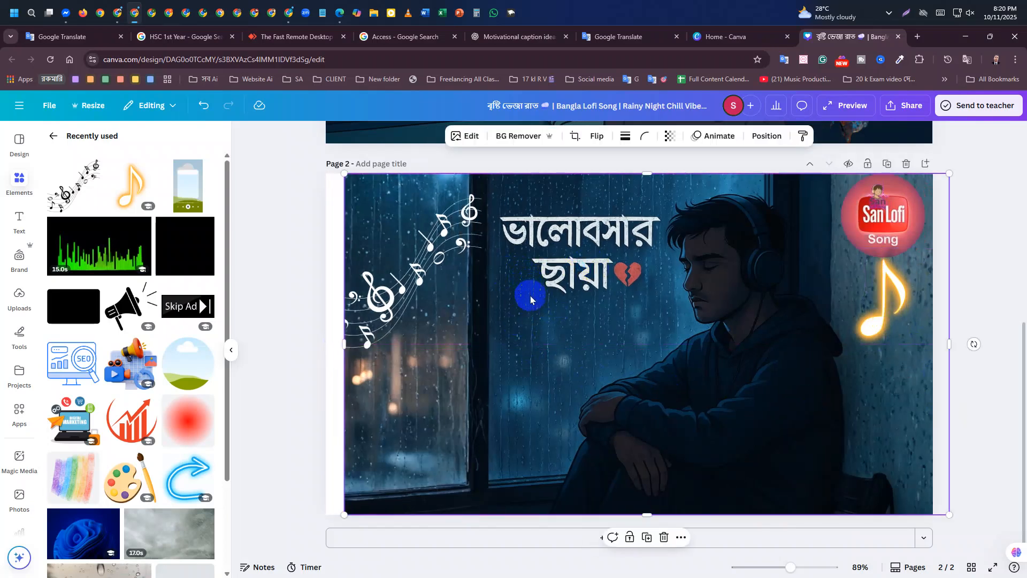
key(ctrl+z)
click(278, 328)
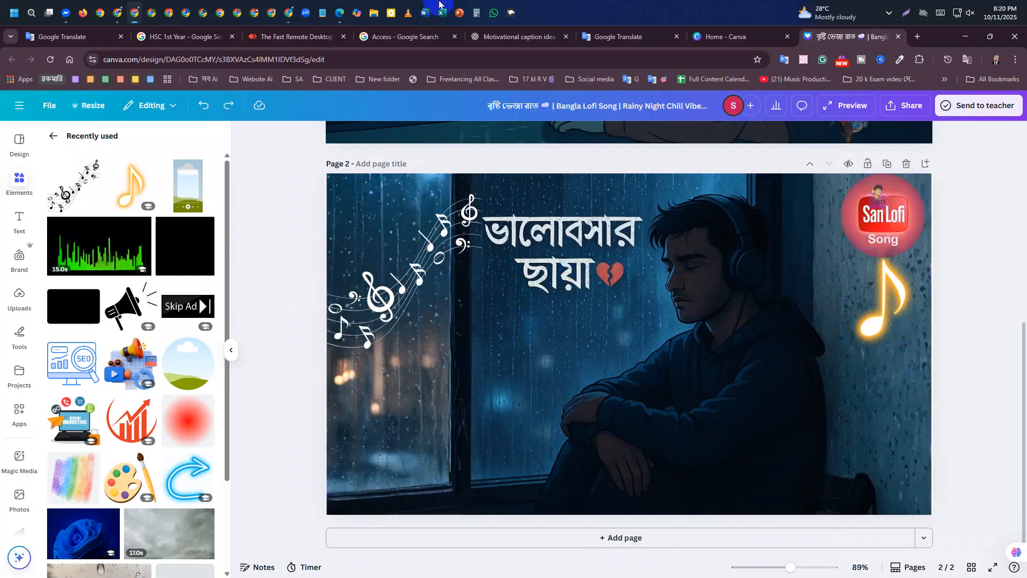
click(506, 37)
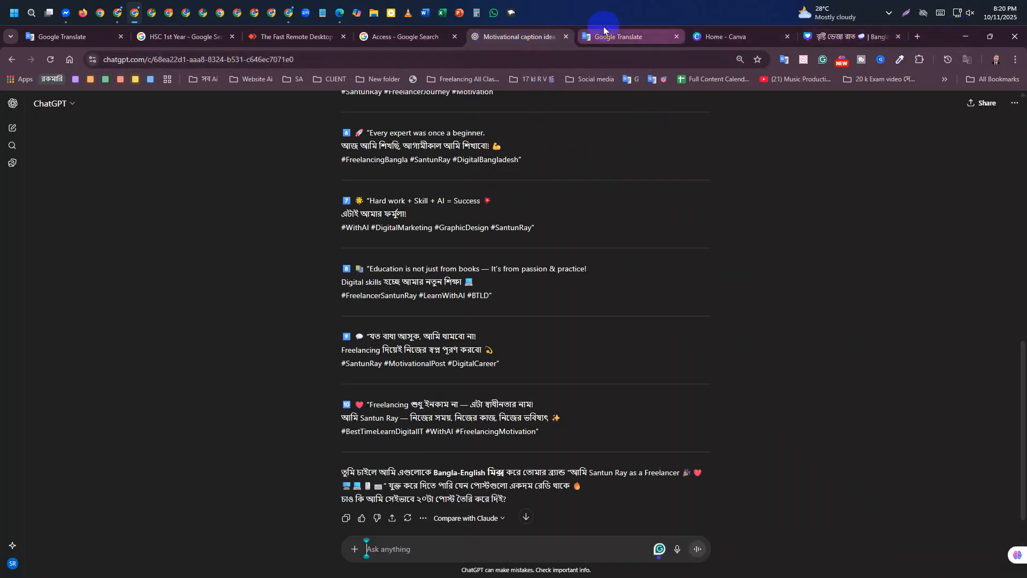
click(743, 37)
click(851, 37)
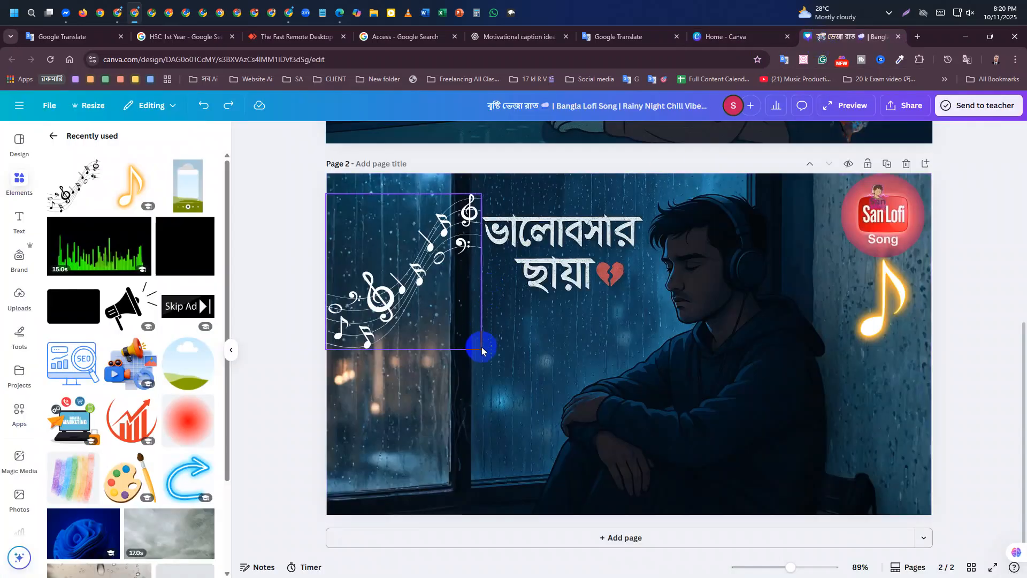
Step: Add a subheading to page 2 with the copied title “ভালোবাসার ছায়া 💔 | Bangla Lofi Sad Song | Broken Love Vibe | San Lofi Song”
click(17, 229)
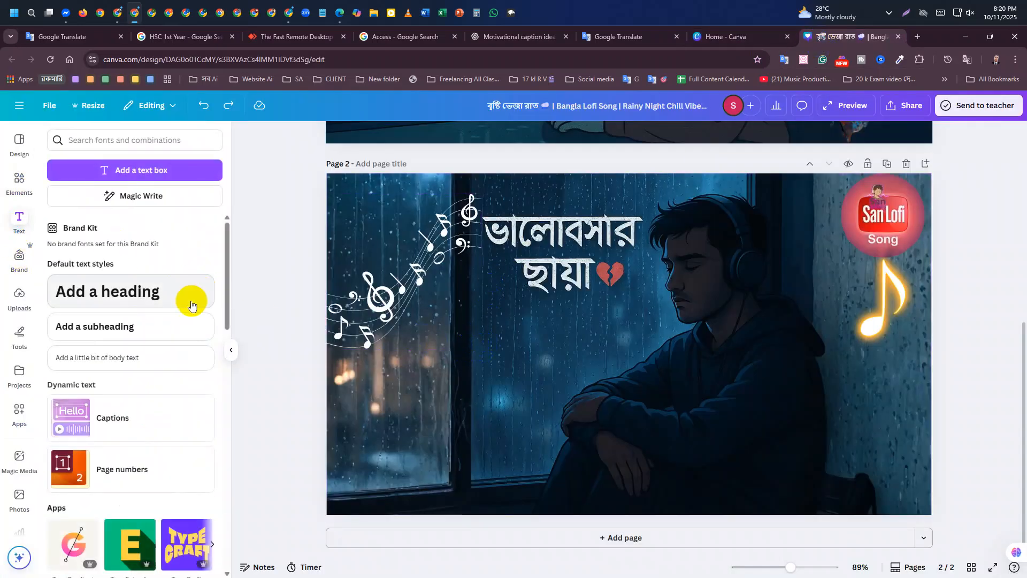
click(203, 326)
key(ctrl+v)
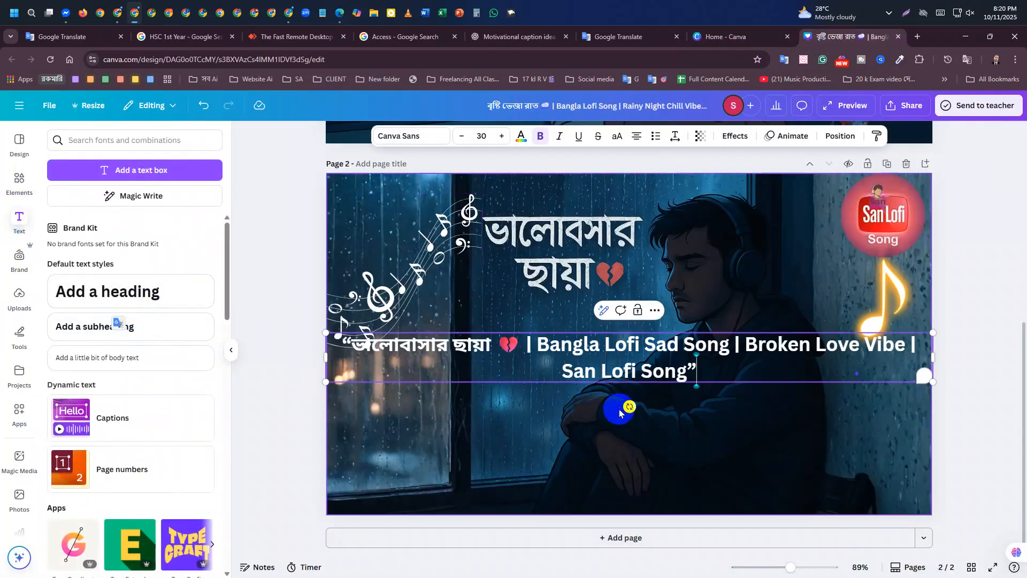
click(535, 432)
drag(585, 357, 604, 413)
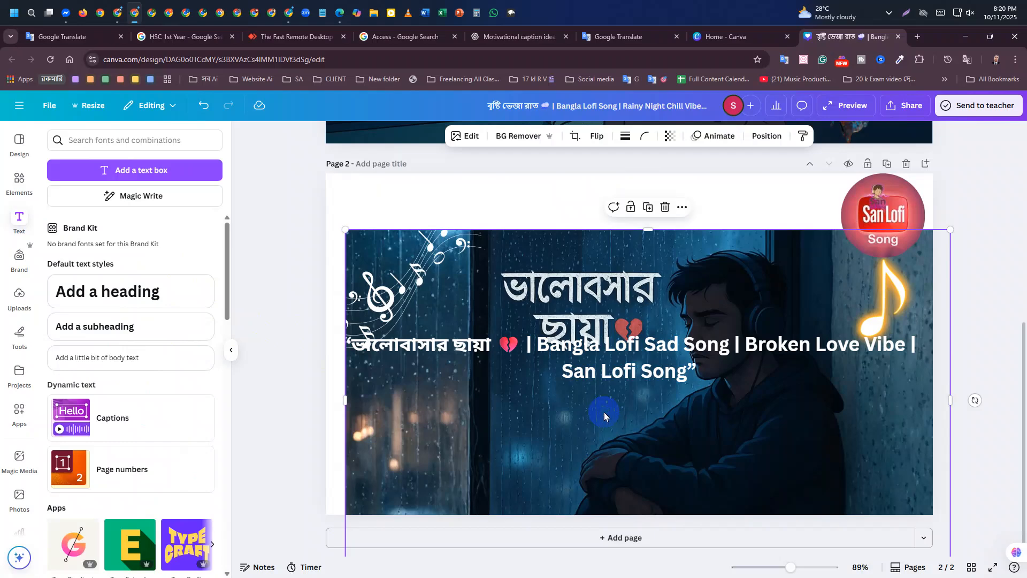
key(ctrl+a)
key(ctrl+z)
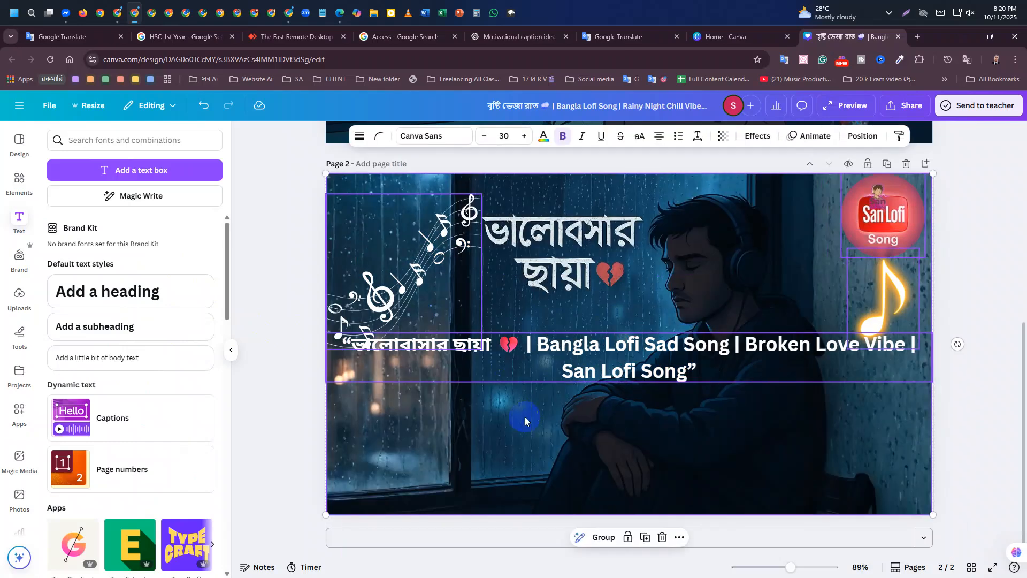
Step: Try locking all elements on page 2 together and moving the subheading text lower
right_click(503, 428)
click(458, 434)
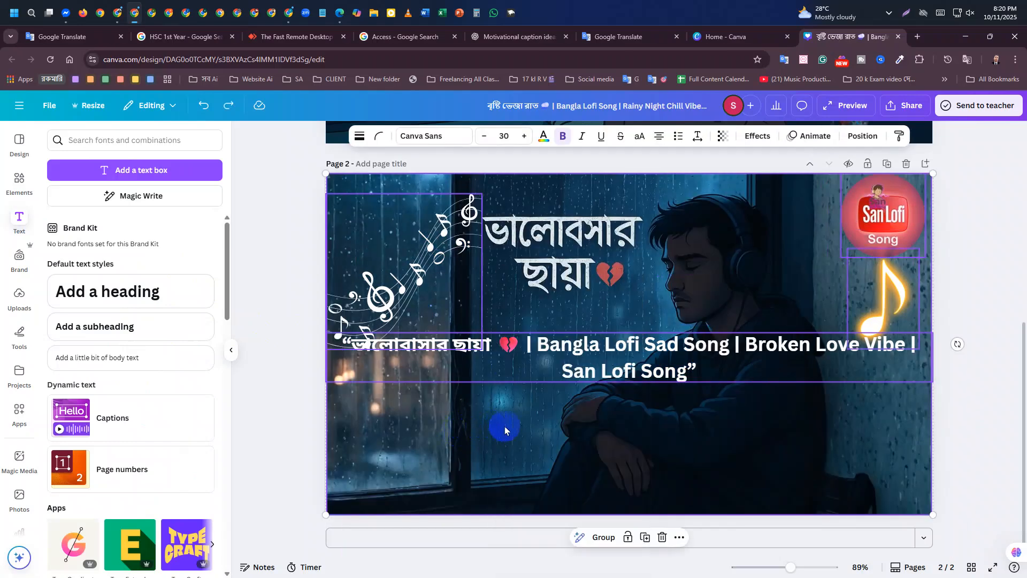
click(627, 541)
click(589, 440)
drag(614, 348, 615, 412)
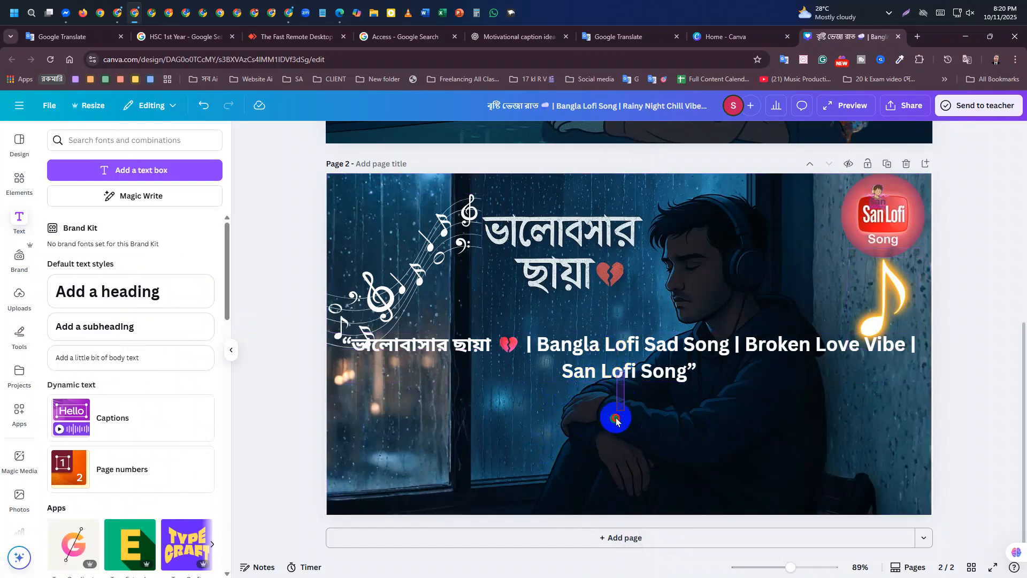
drag(611, 367, 592, 448)
drag(609, 347, 605, 406)
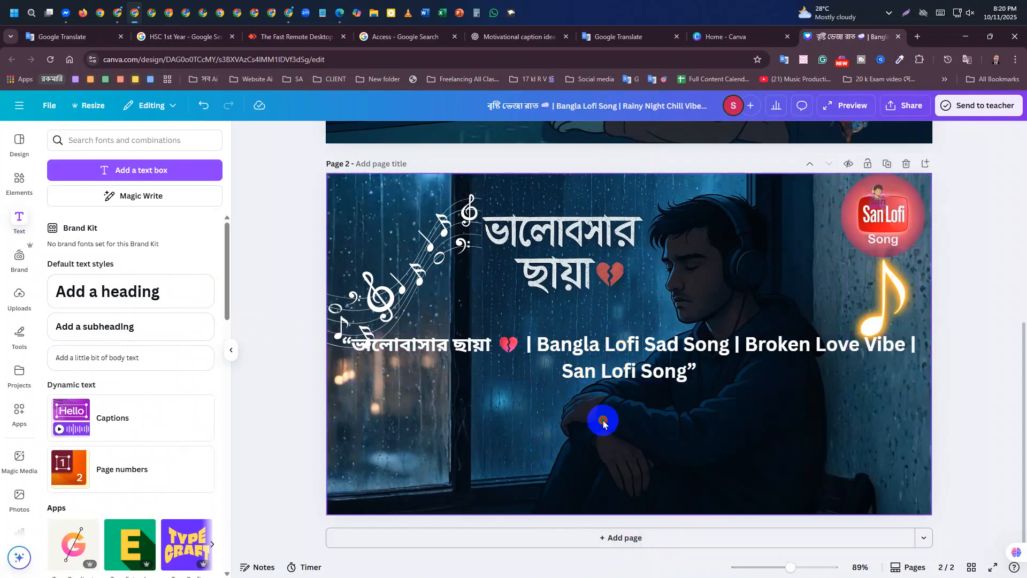
Step: Unlock the background image and the subheading text on page 2
click(602, 418)
click(642, 537)
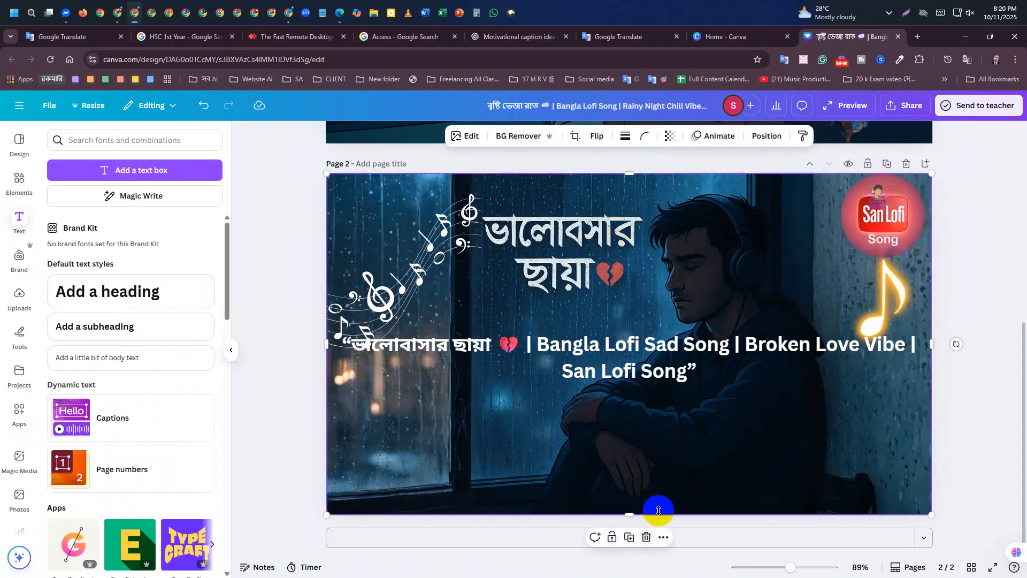
click(660, 359)
click(654, 363)
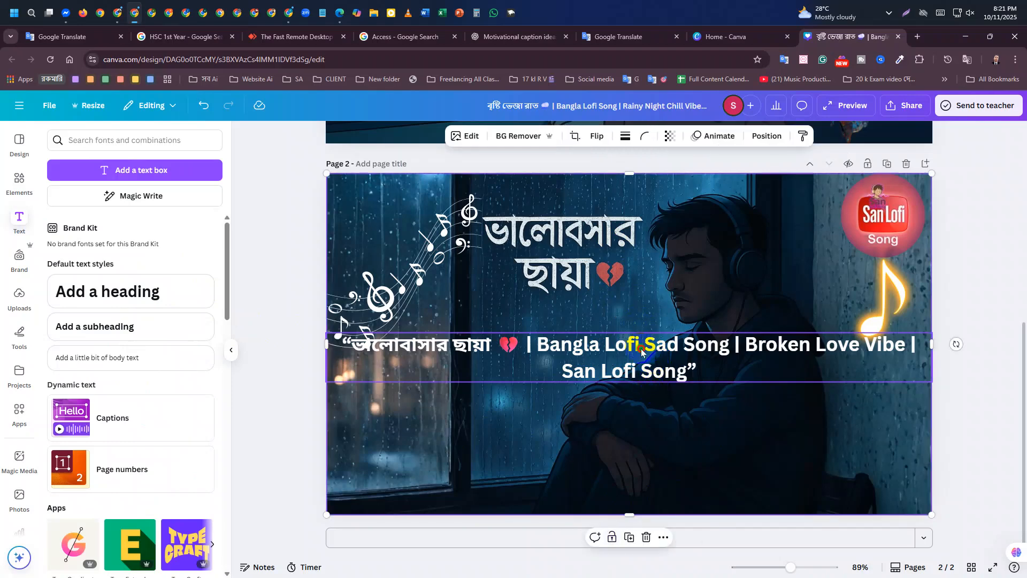
click(641, 348)
click(636, 310)
Step: Undo the accidental shift of the background image
click(581, 425)
drag(617, 370, 612, 419)
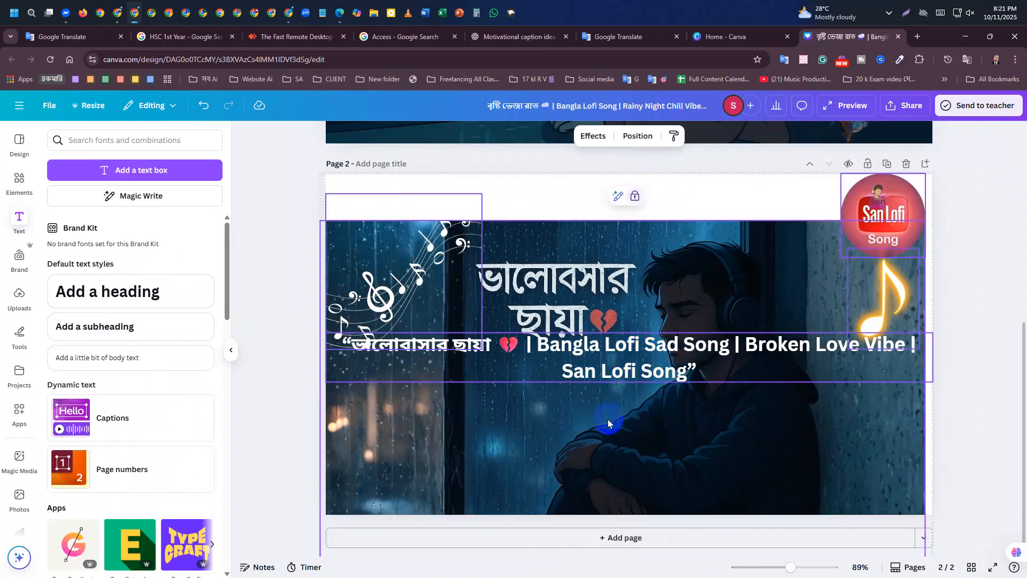
key(ctrl+z)
Step: Lock the background image, then narrow the subheading text box and place it near the page's bottom edge
click(567, 432)
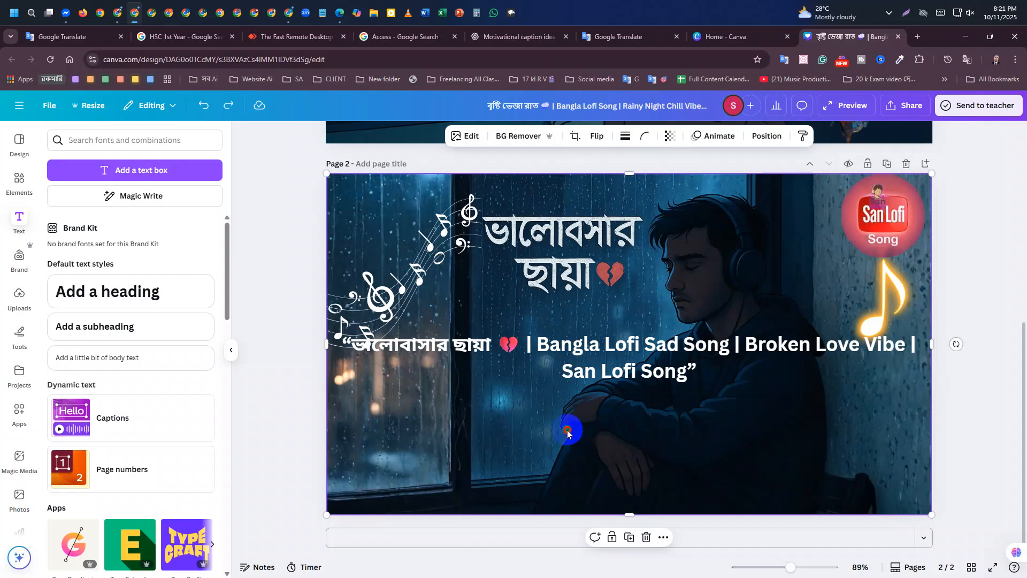
click(612, 537)
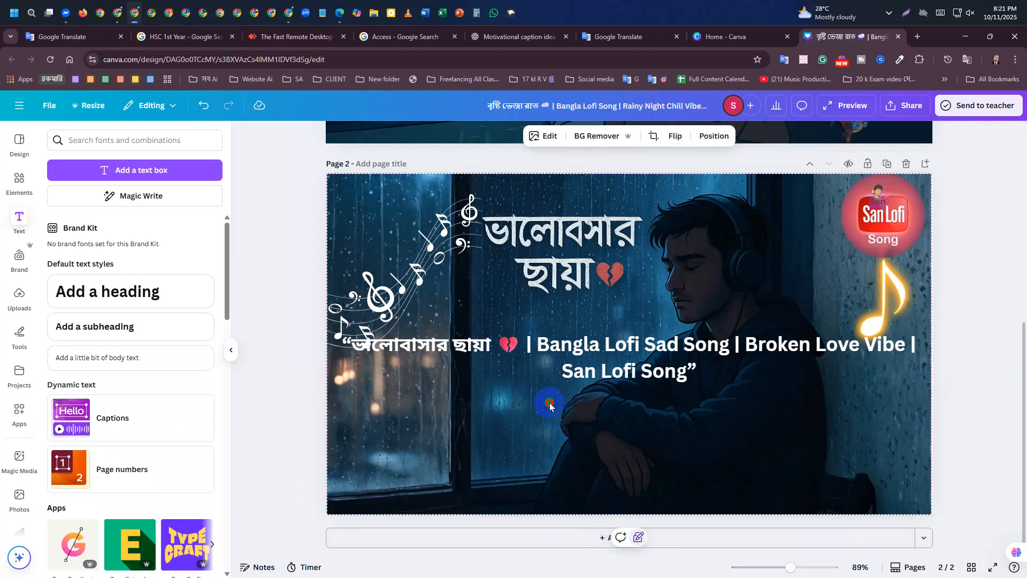
click(615, 369)
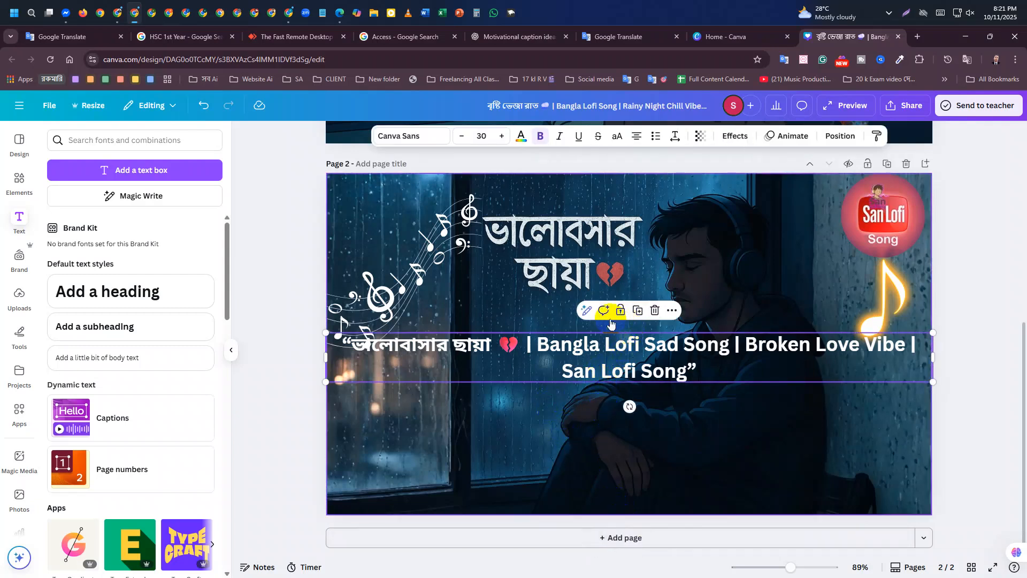
drag(623, 338, 631, 378)
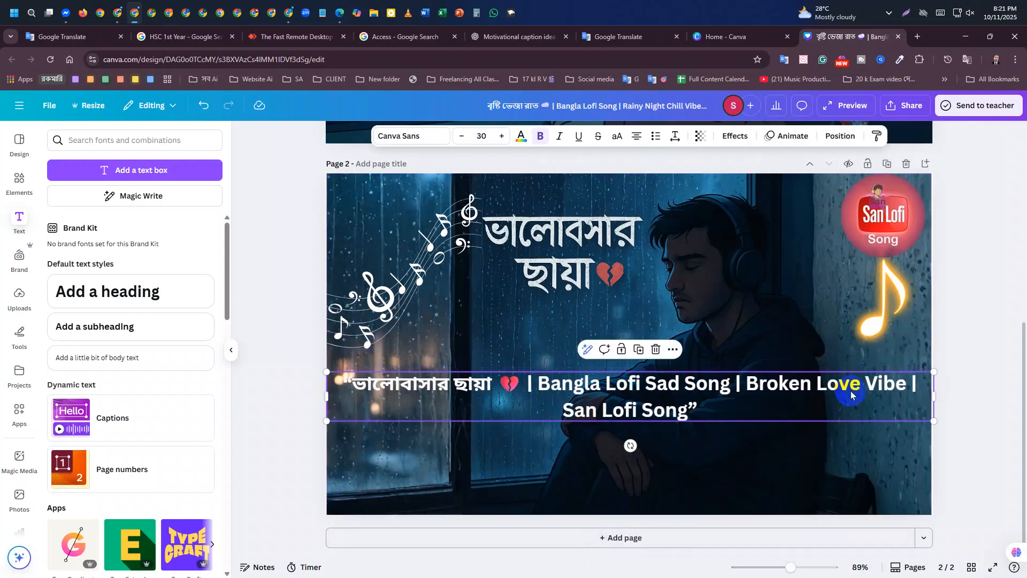
drag(936, 399, 831, 499)
Step: Recolor the subheading text orange (#ffae02) and adjust it to the custom shade #FFB821
click(521, 135)
click(160, 219)
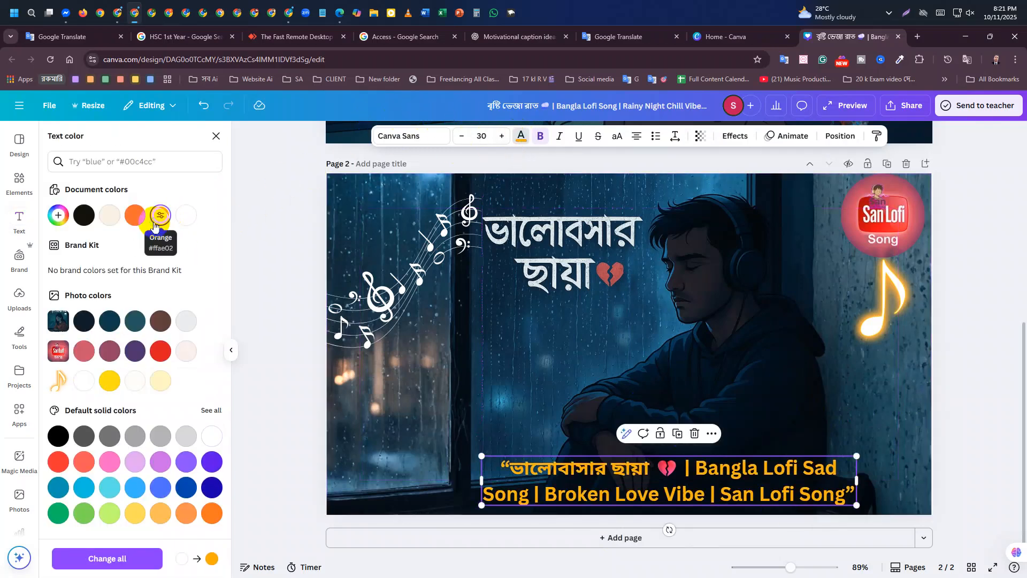
click(65, 215)
drag(190, 261, 187, 194)
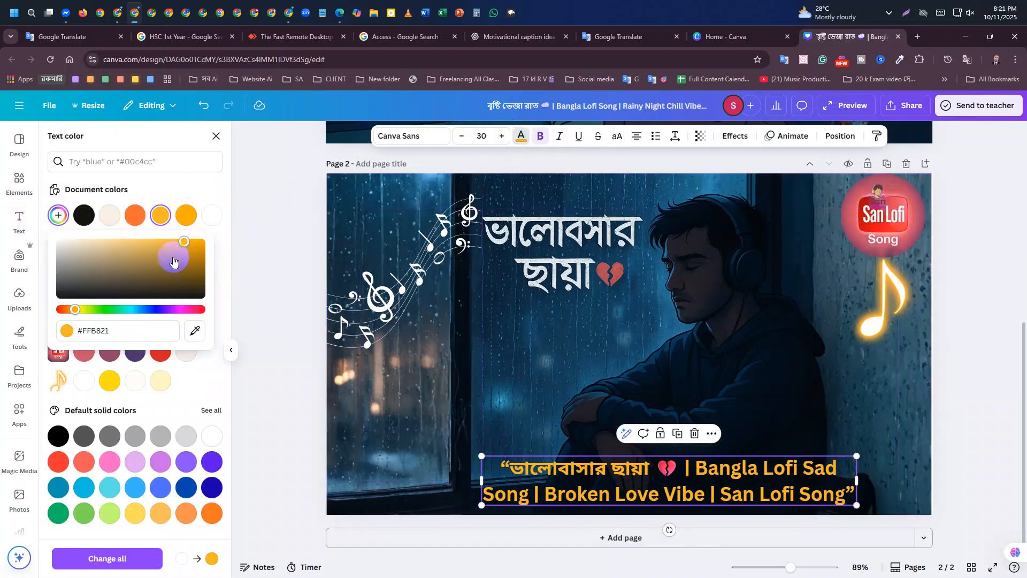
Step: Change the subheading text color to pinkish red #FF005C and move the text box slightly up and left
click(195, 311)
drag(184, 241, 227, 207)
drag(596, 455, 601, 462)
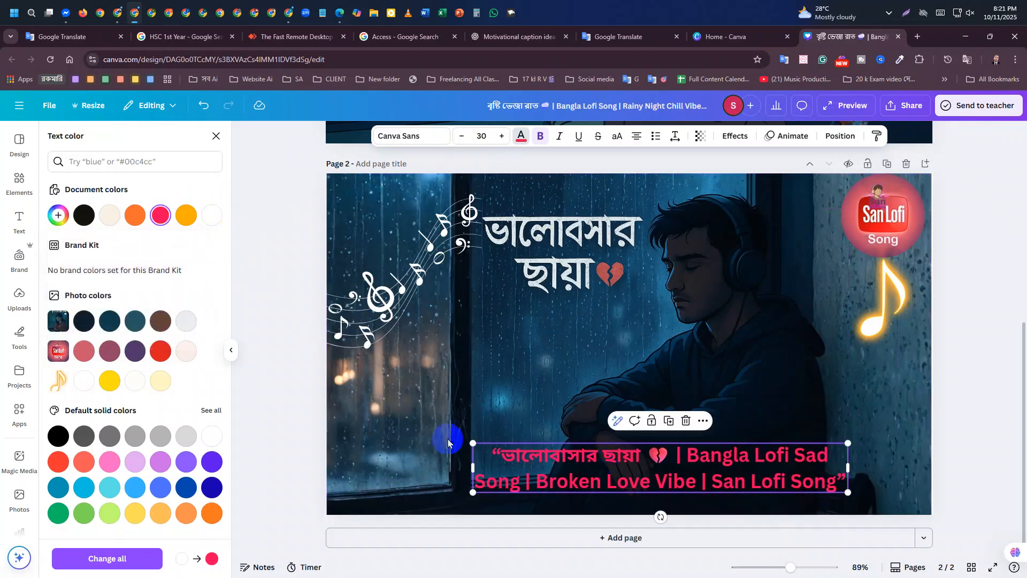
Step: Lighten the subheading text color to the pink shade #FF2A77
click(60, 215)
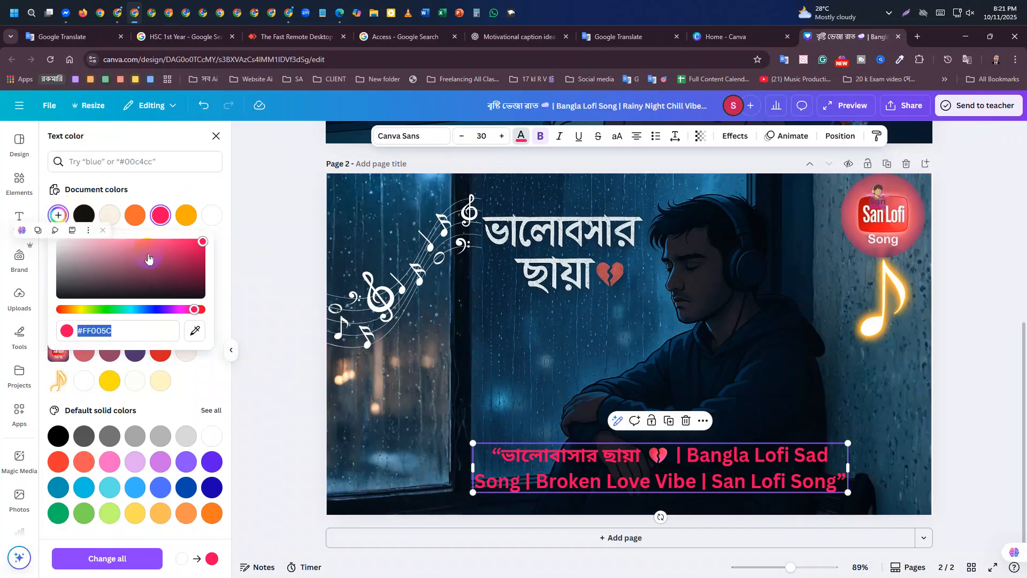
click(146, 239)
drag(145, 234, 184, 213)
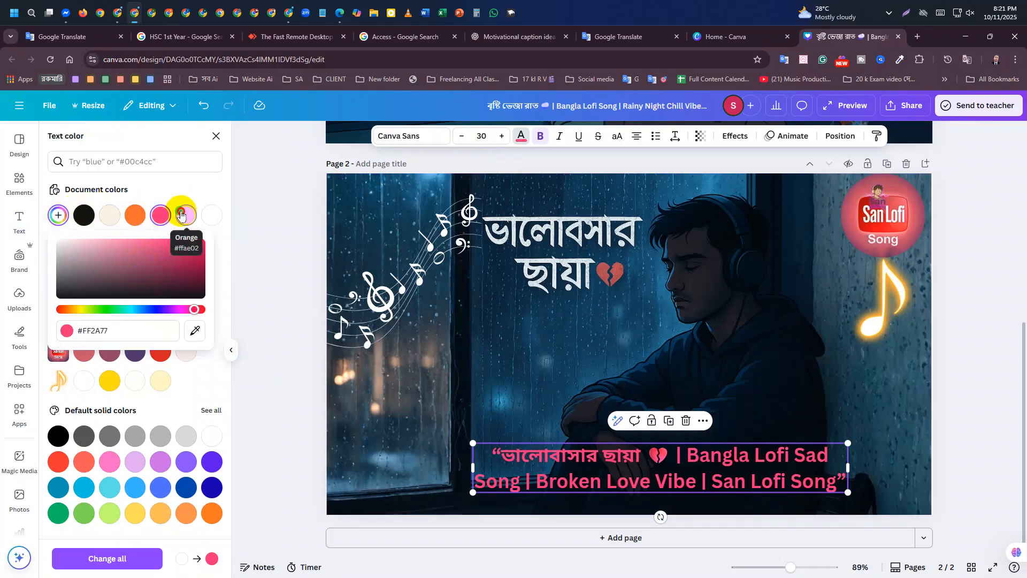
Step: Search the design elements for "rine", look through the results and clear the search
click(458, 367)
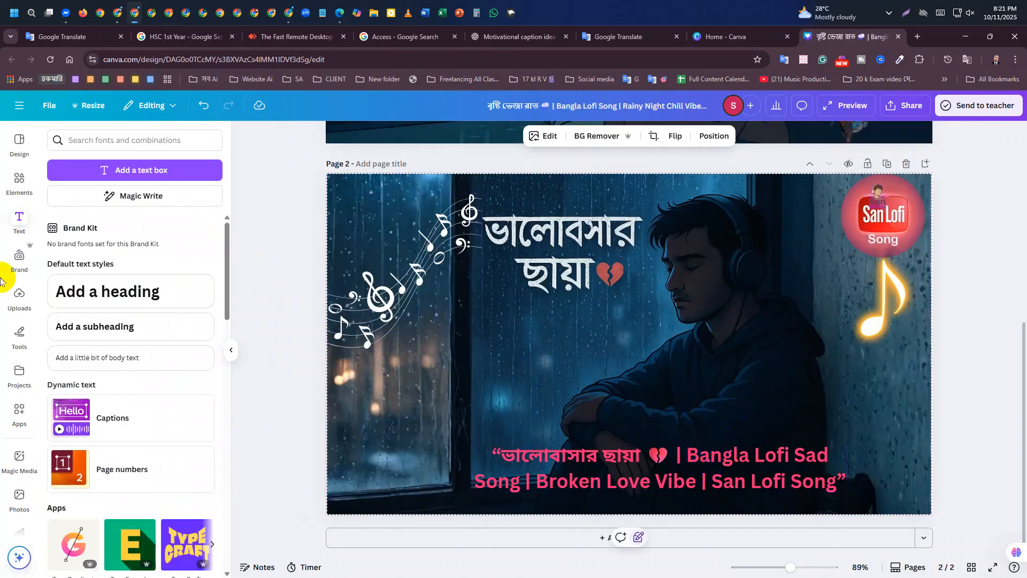
click(31, 190)
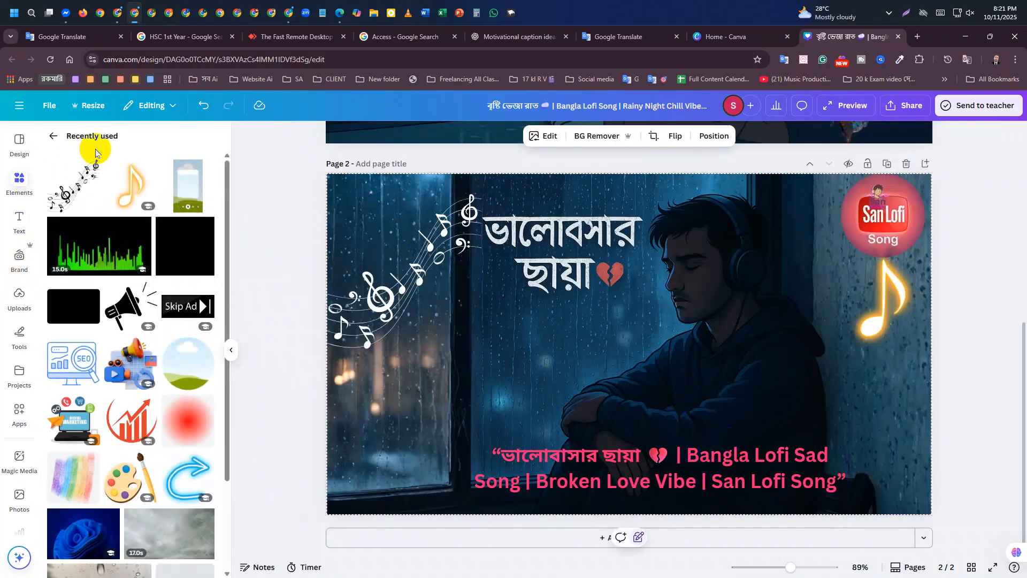
click(53, 132)
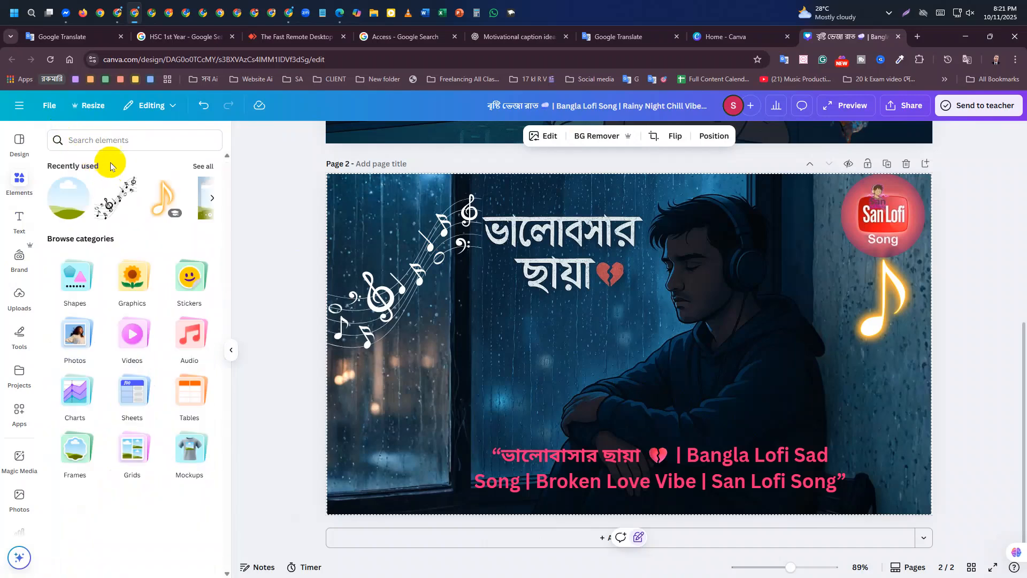
click(115, 140)
text(rine)
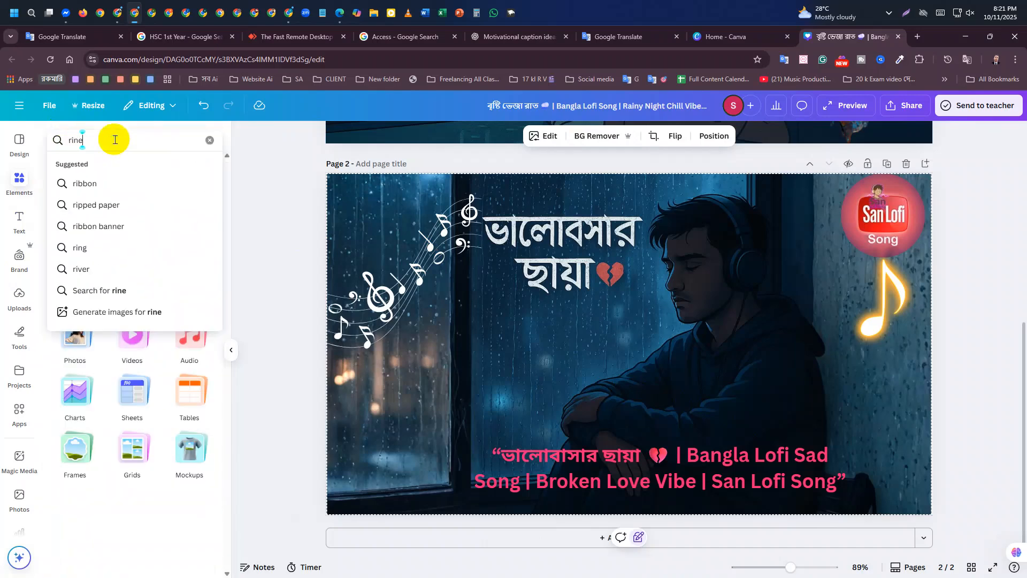
key(Return)
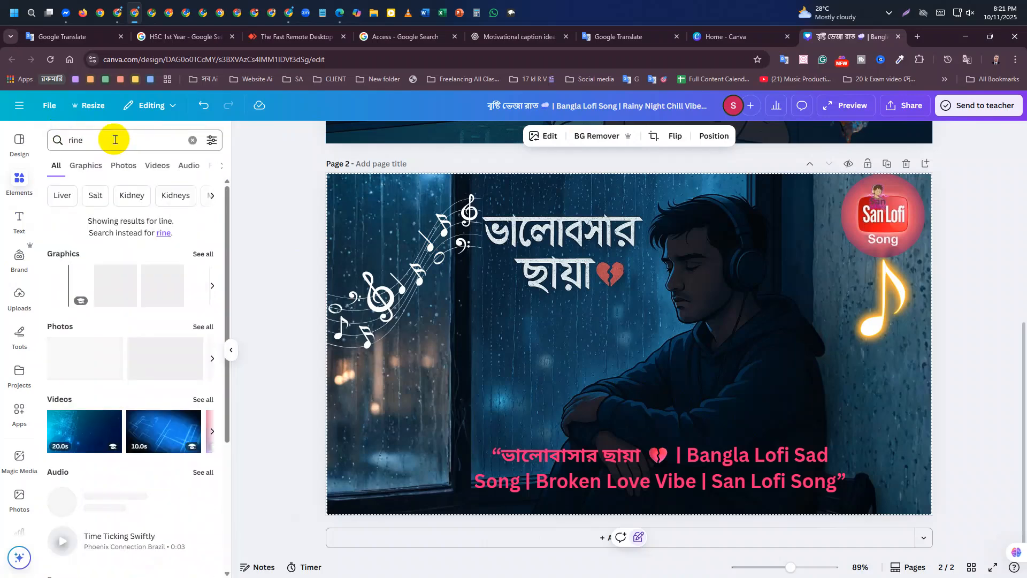
scroll(130, 400, down, 4)
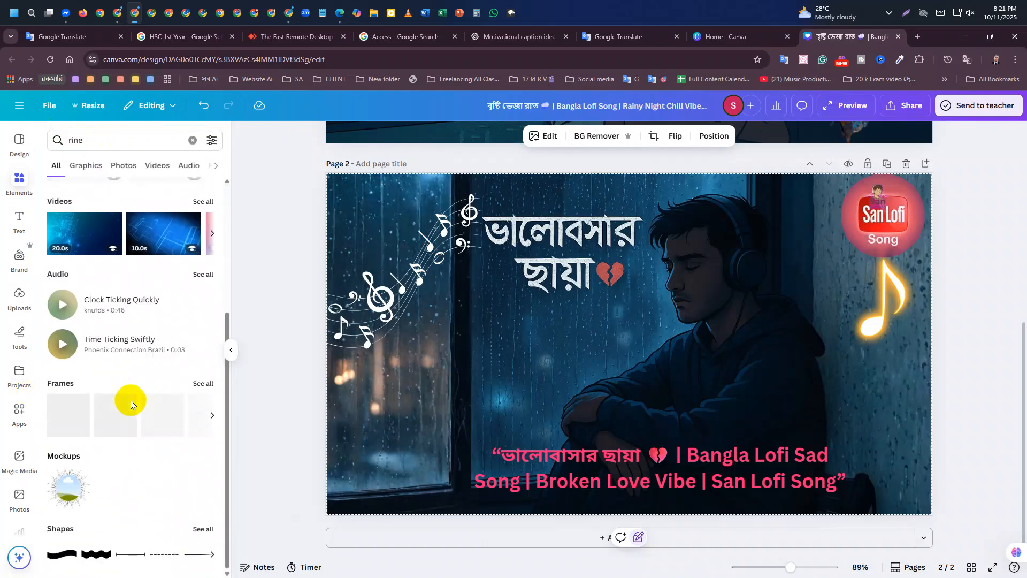
click(192, 141)
click(777, 481)
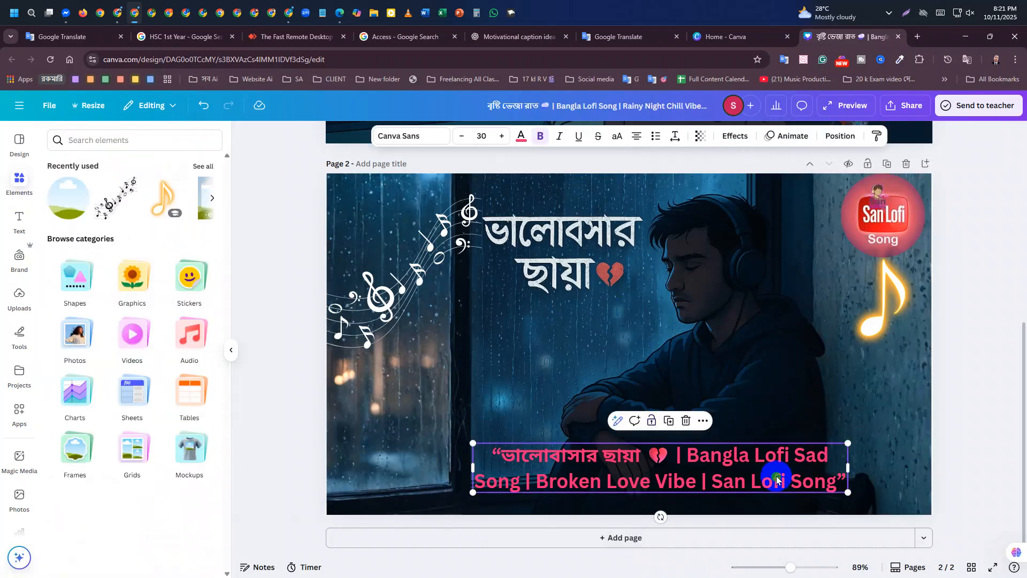
click(972, 425)
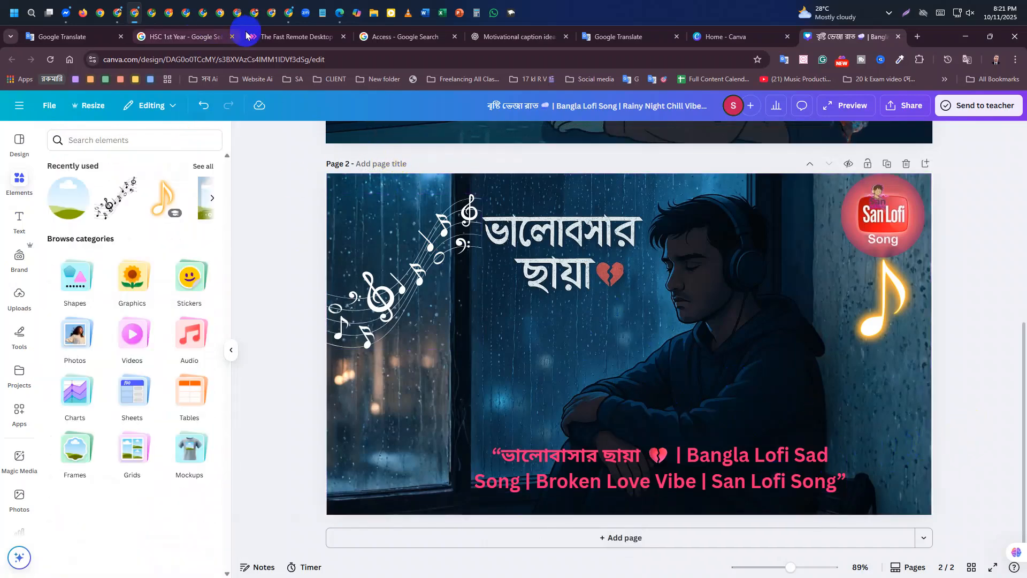
click(68, 13)
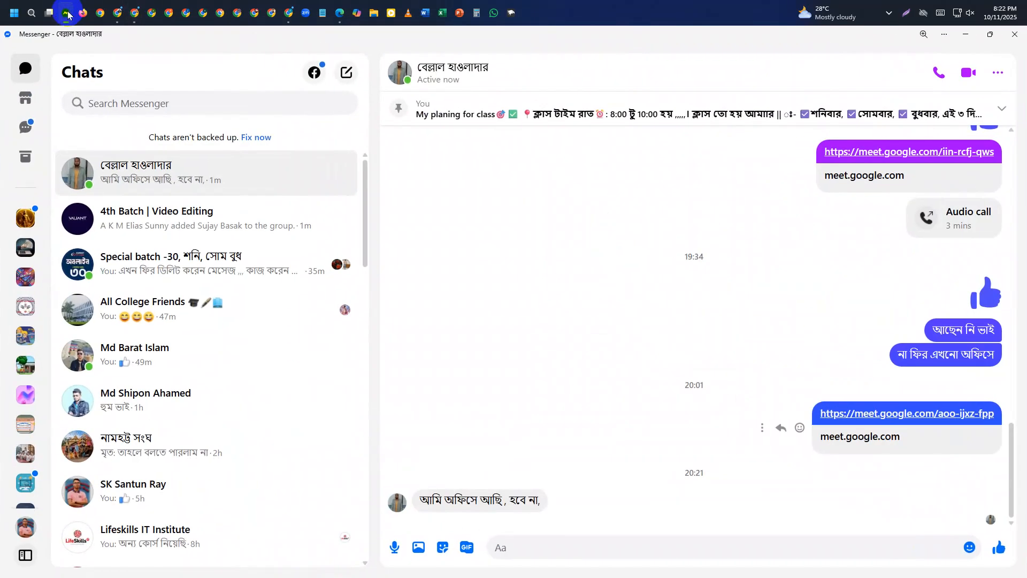
click(69, 13)
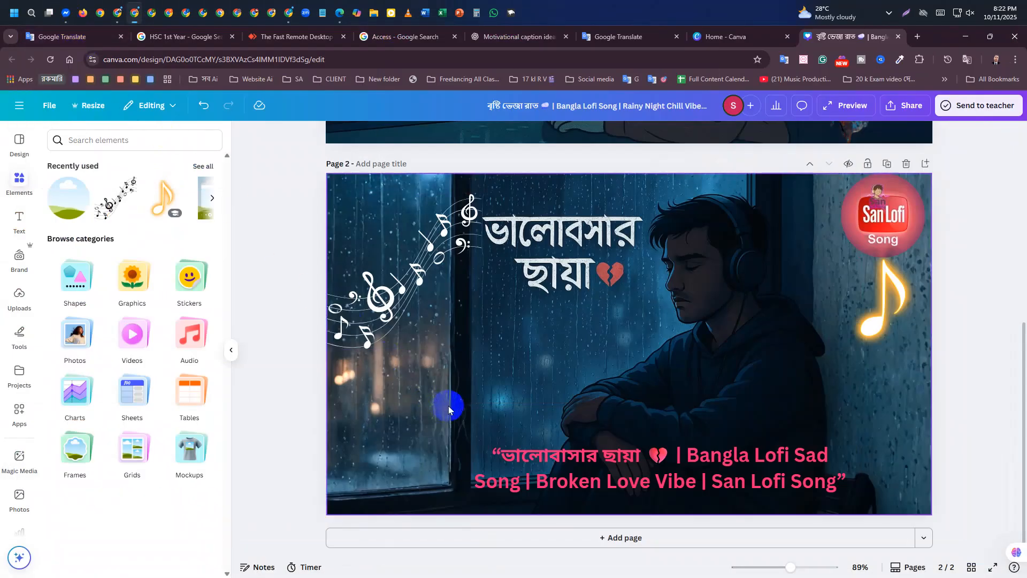
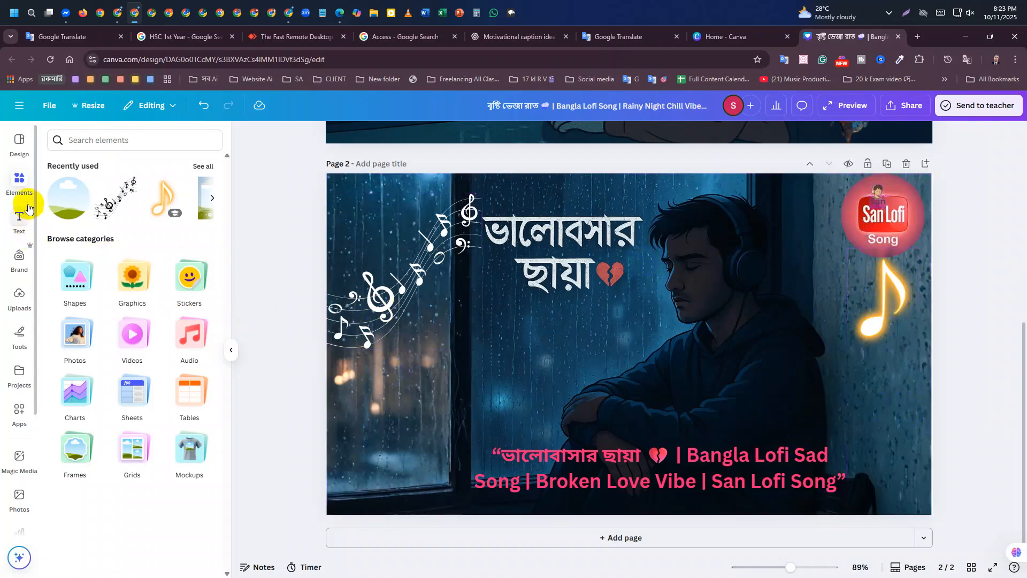
Step: Search the elements for "sad" and browse the matching graphics for one that suits the song visual
click(140, 144)
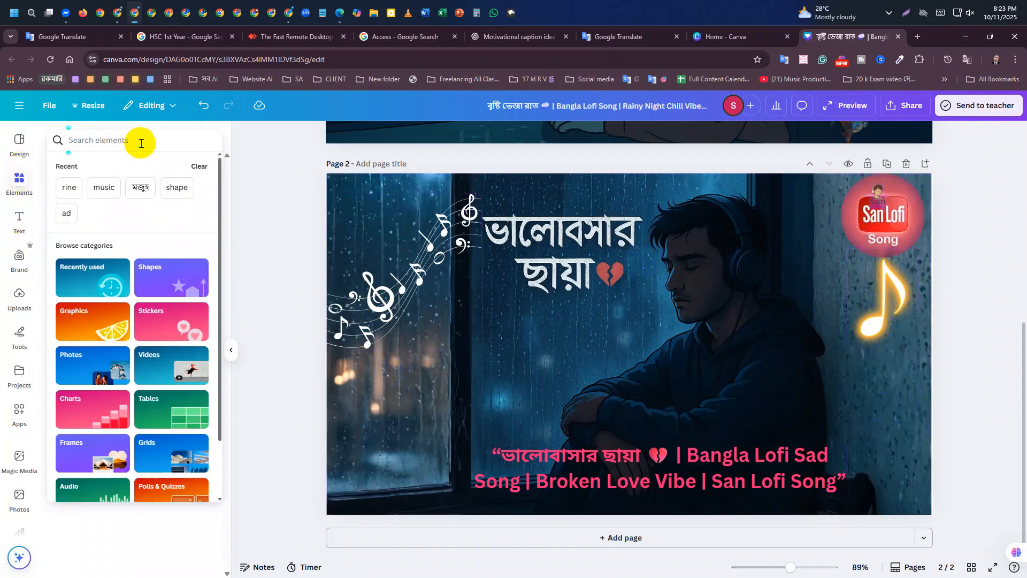
text(sad)
key(Return)
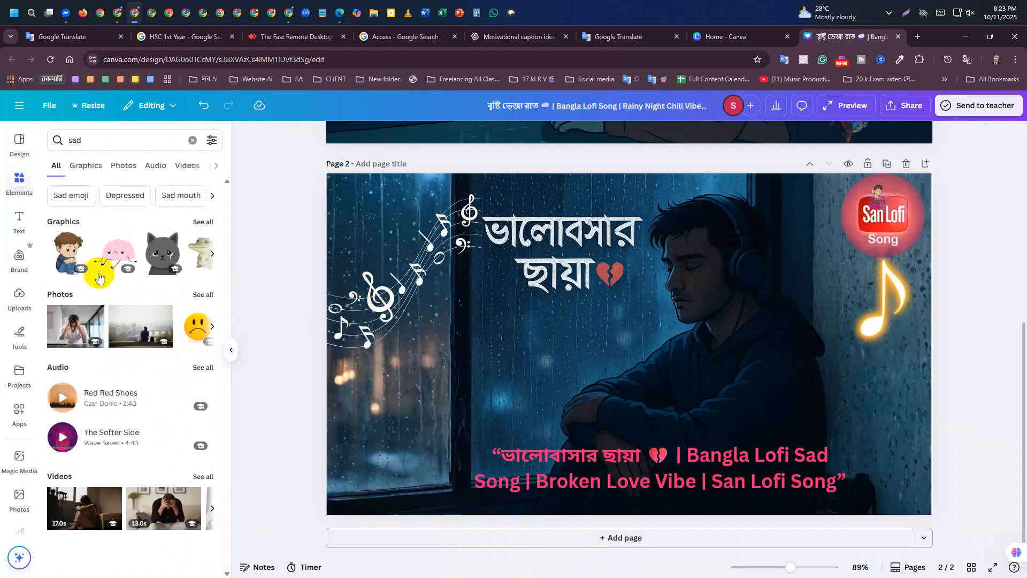
click(91, 167)
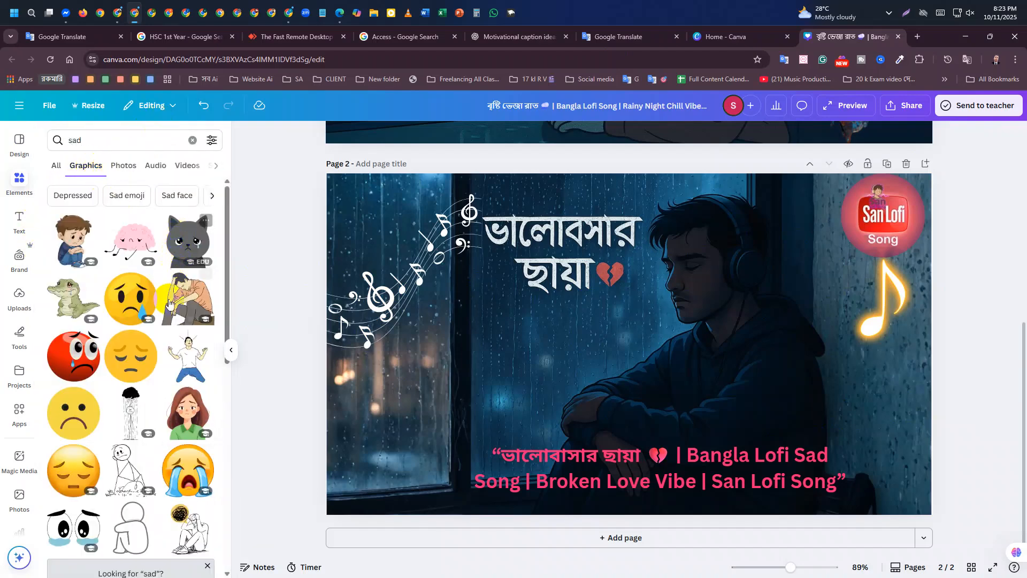
scroll(163, 379, down, 5)
scroll(162, 379, down, 4)
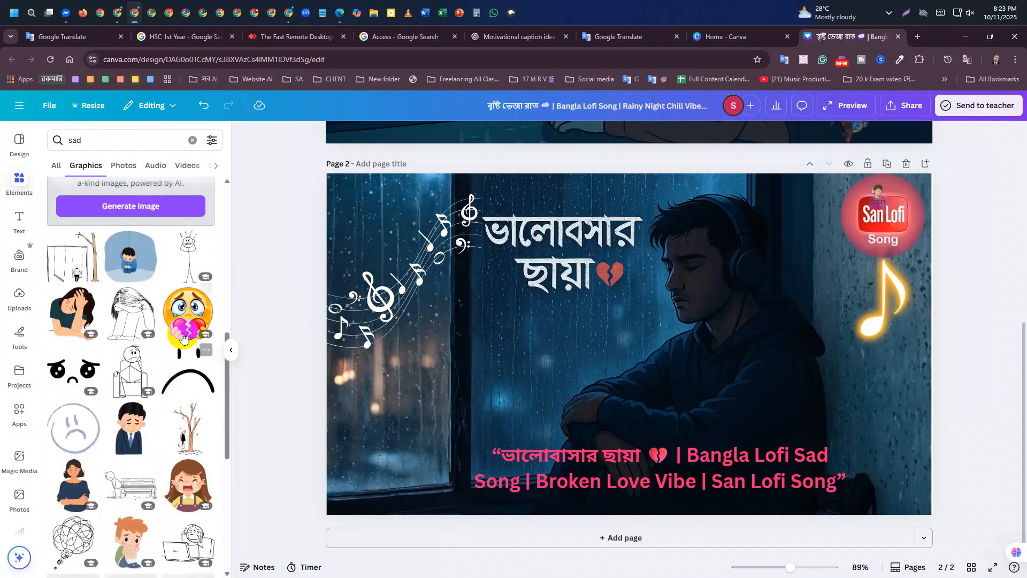
scroll(160, 354, down, 5)
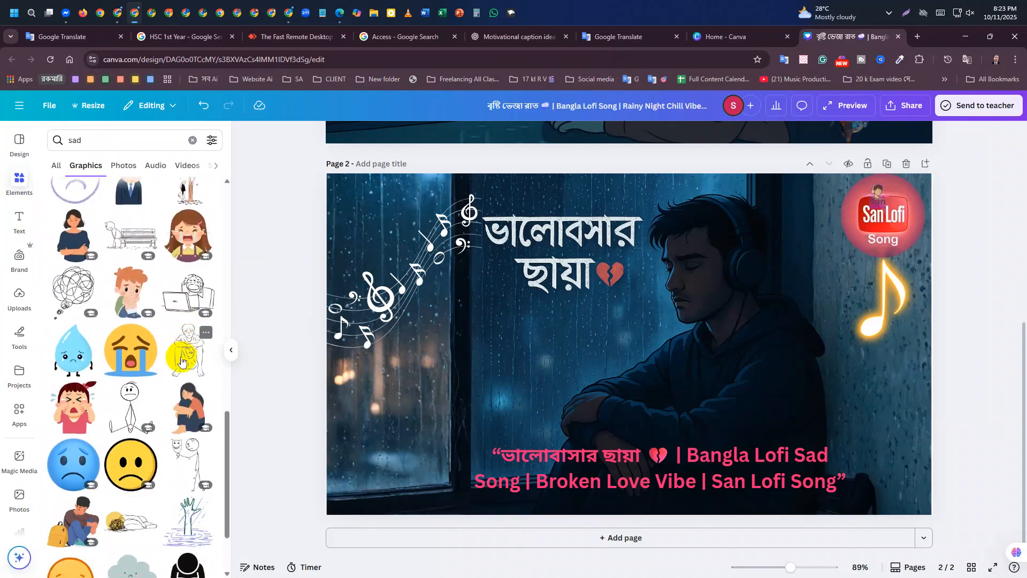
scroll(182, 362, down, 6)
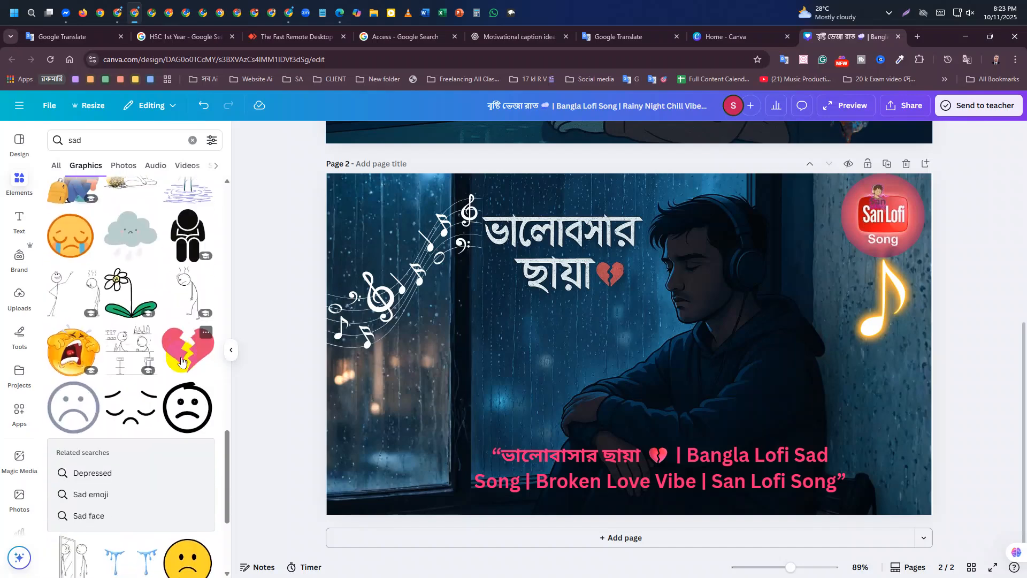
scroll(182, 321, up, 8)
Step: Search the graphics for "love", add the glowing red neon heart to page 2, shrink it and place it in the page's lower-left corner
drag(92, 140, 18, 172)
text(love)
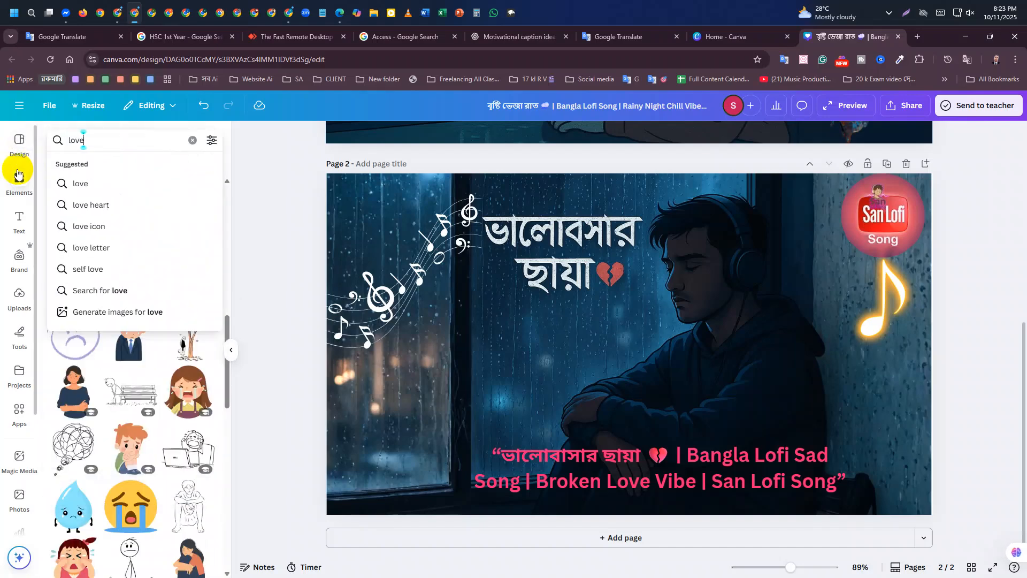
key(Return)
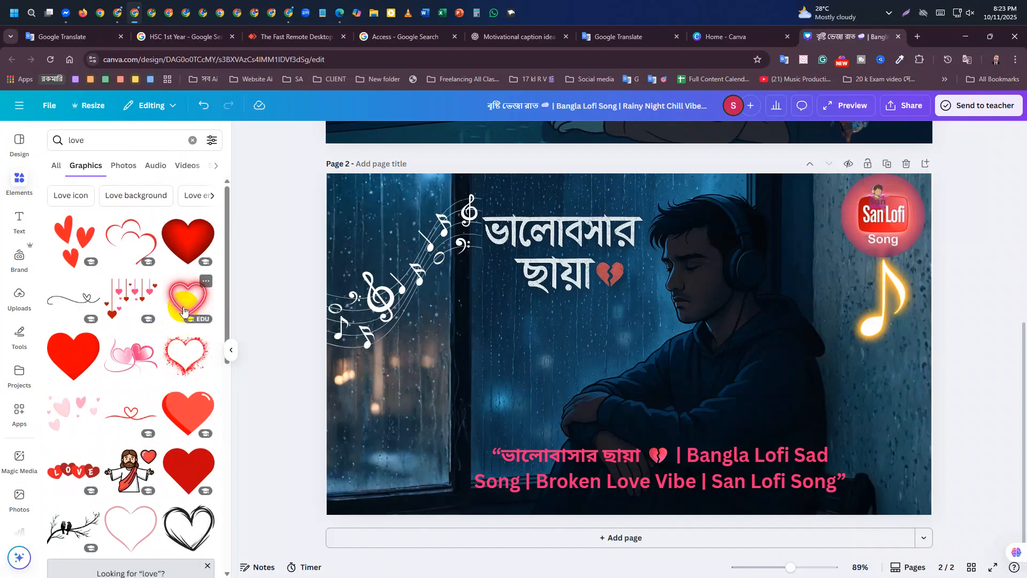
click(188, 309)
drag(578, 349, 543, 359)
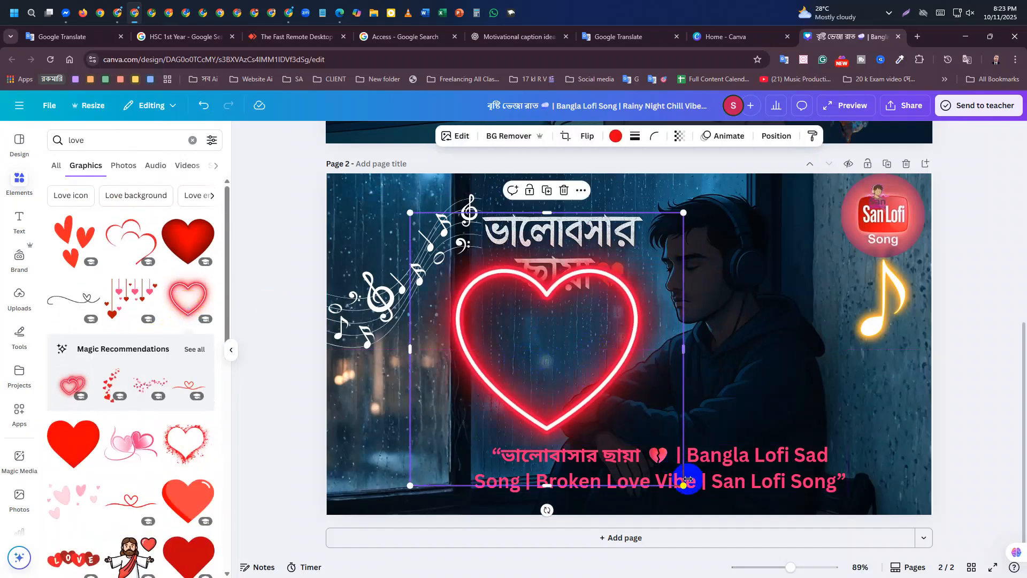
drag(684, 485, 541, 344)
drag(497, 304, 430, 488)
click(502, 402)
Step: Add the black silhouette of a couple holding hands below the Bangla title, and shift the neon heart slightly right
scroll(126, 361, down, 10)
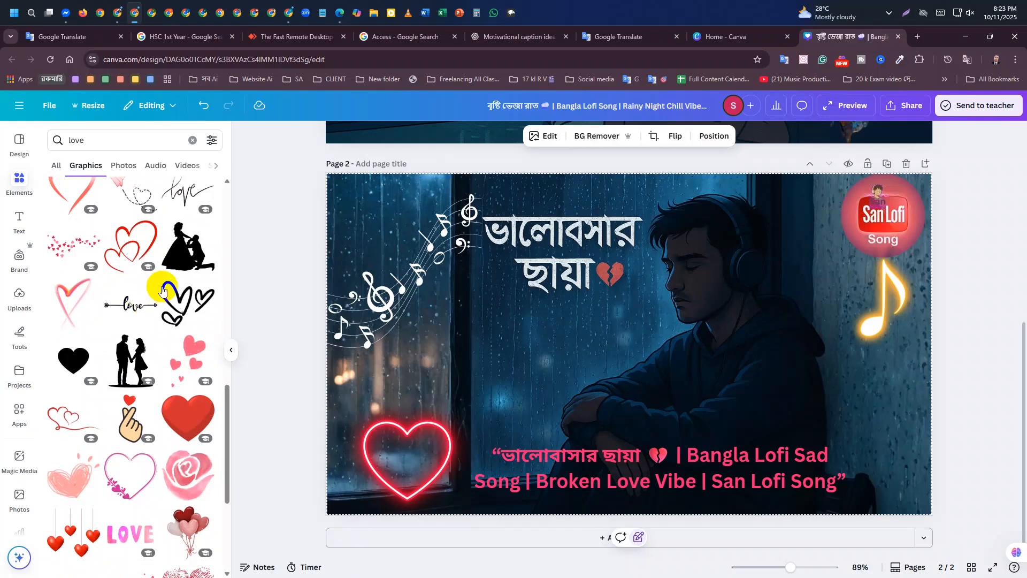
click(132, 359)
drag(585, 365, 387, 383)
drag(430, 472, 445, 474)
drag(445, 361, 545, 352)
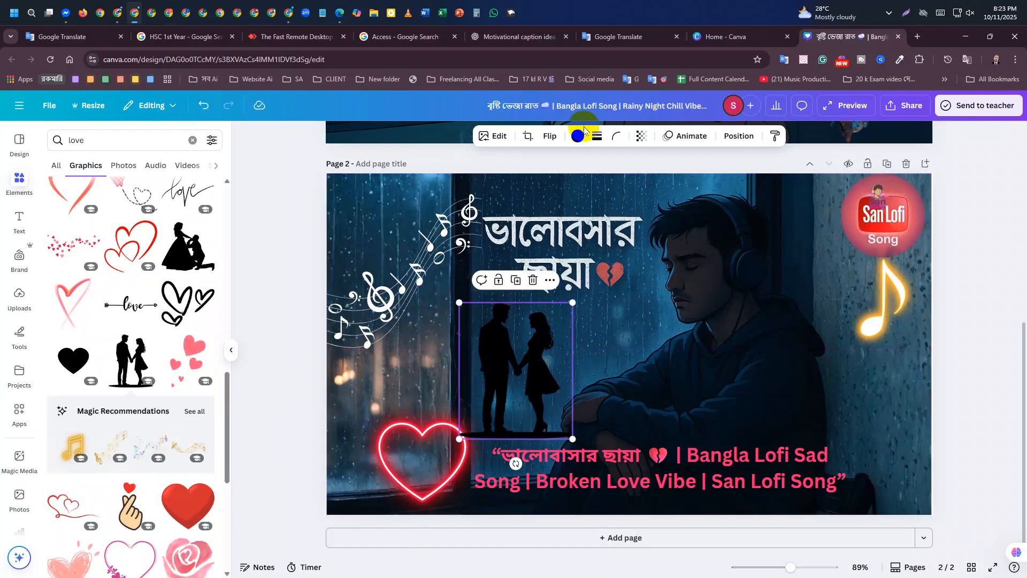
Step: Try light orange, pink, coral, blue and purple on the couple silhouette, and return it to black
click(577, 136)
click(131, 216)
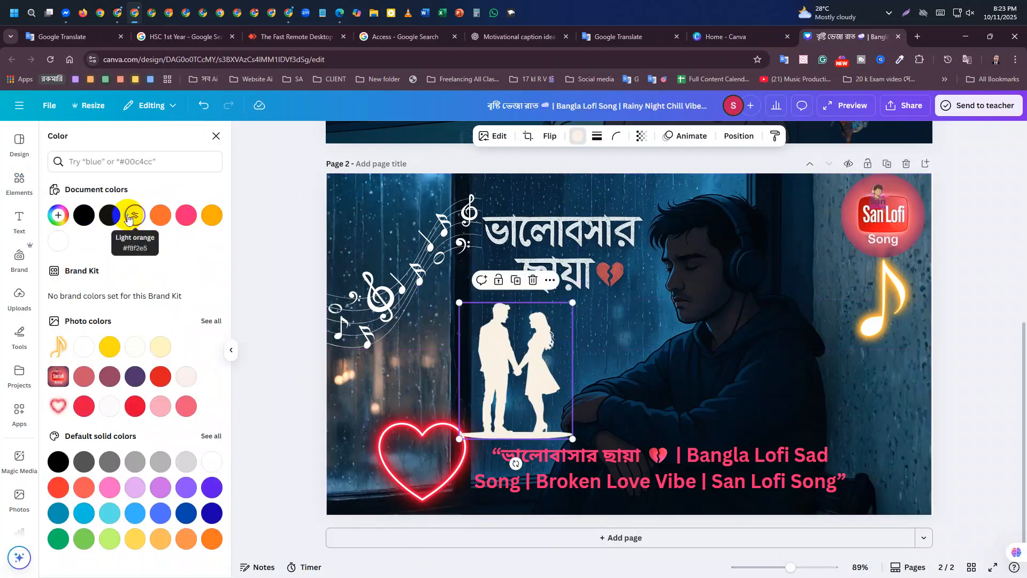
click(188, 216)
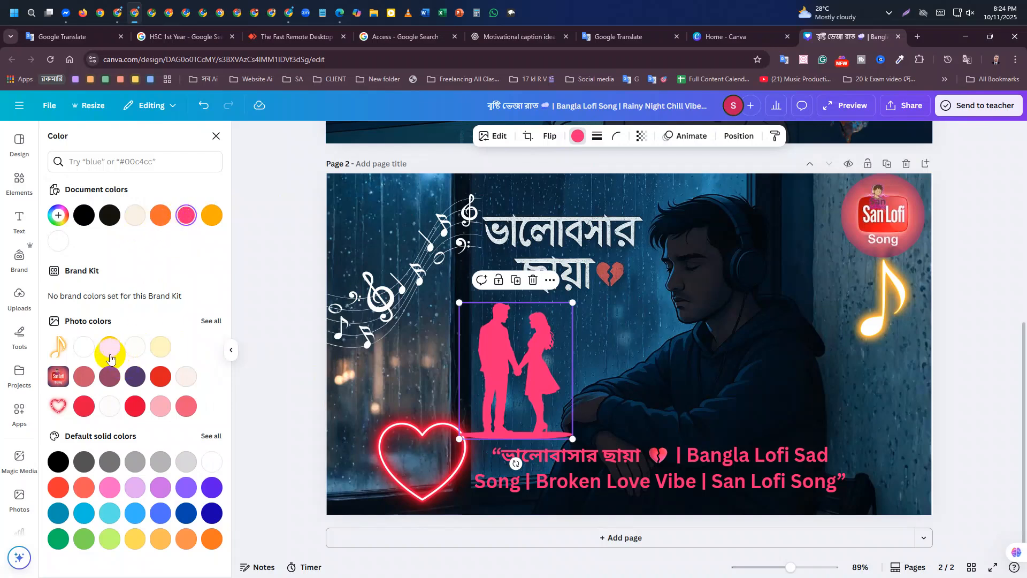
click(81, 489)
click(186, 514)
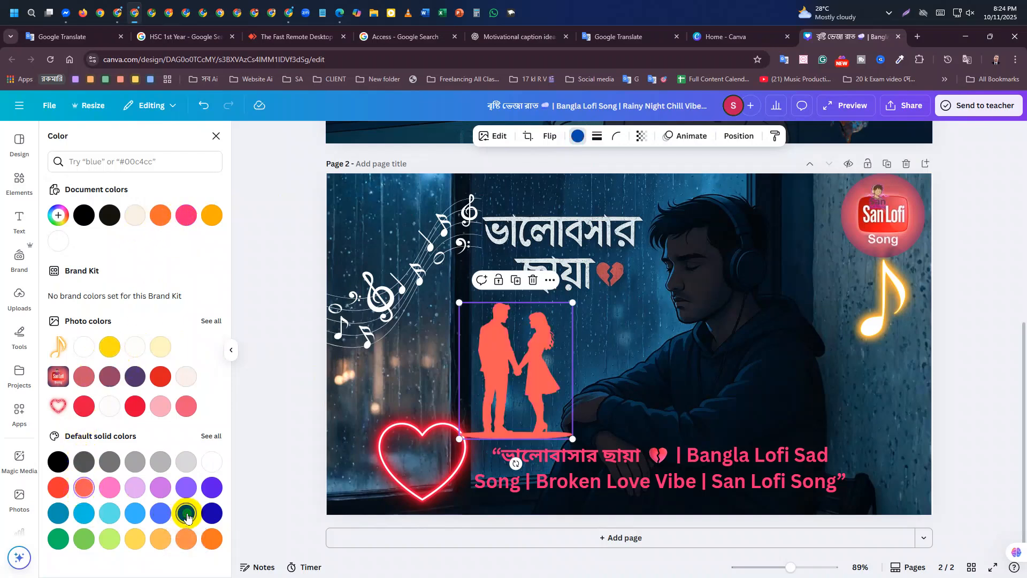
click(218, 496)
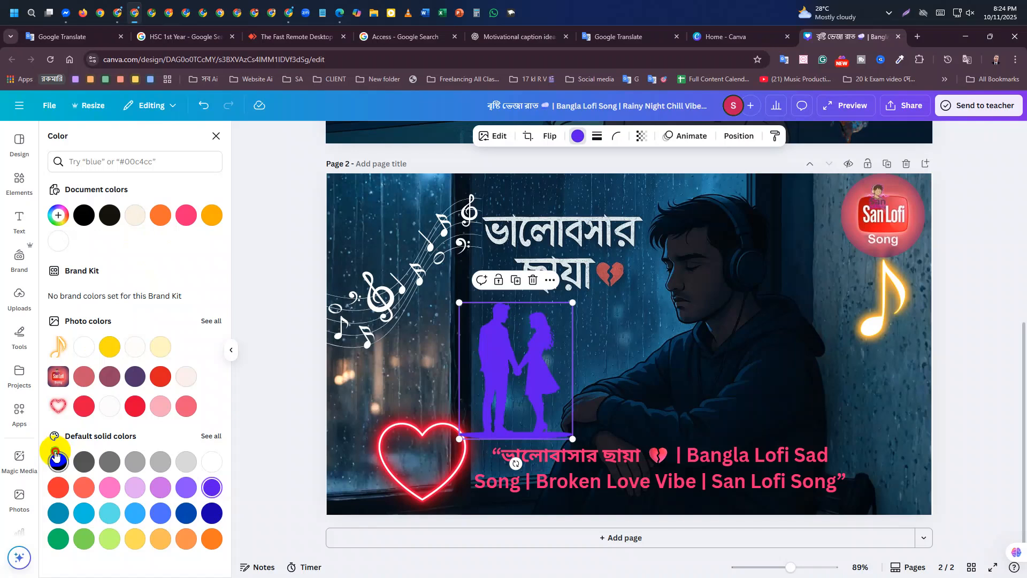
click(56, 455)
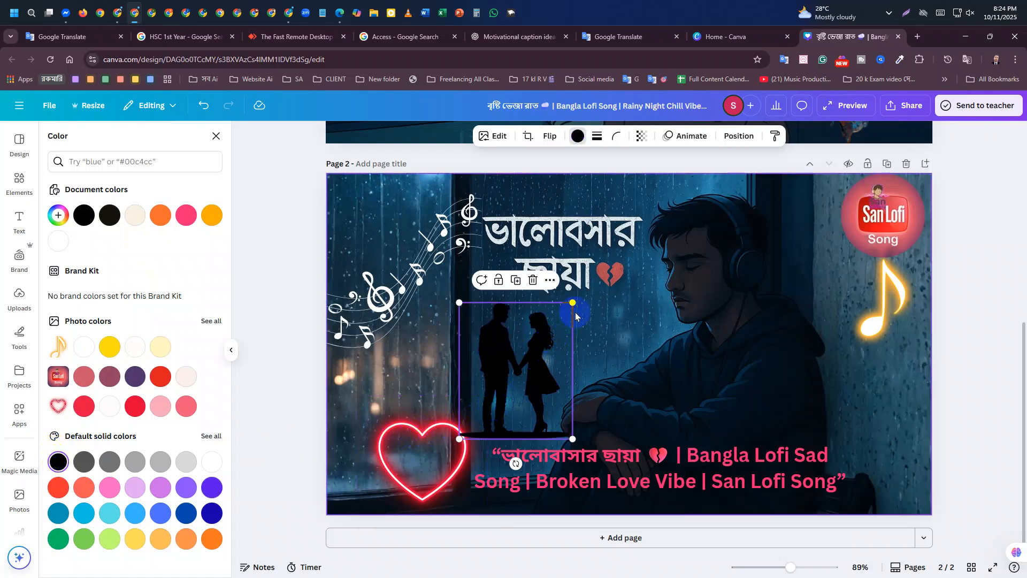
Step: Enlarge the couple silhouette slightly beneath the title, and nudge the neon heart a little to the left
drag(573, 303, 588, 286)
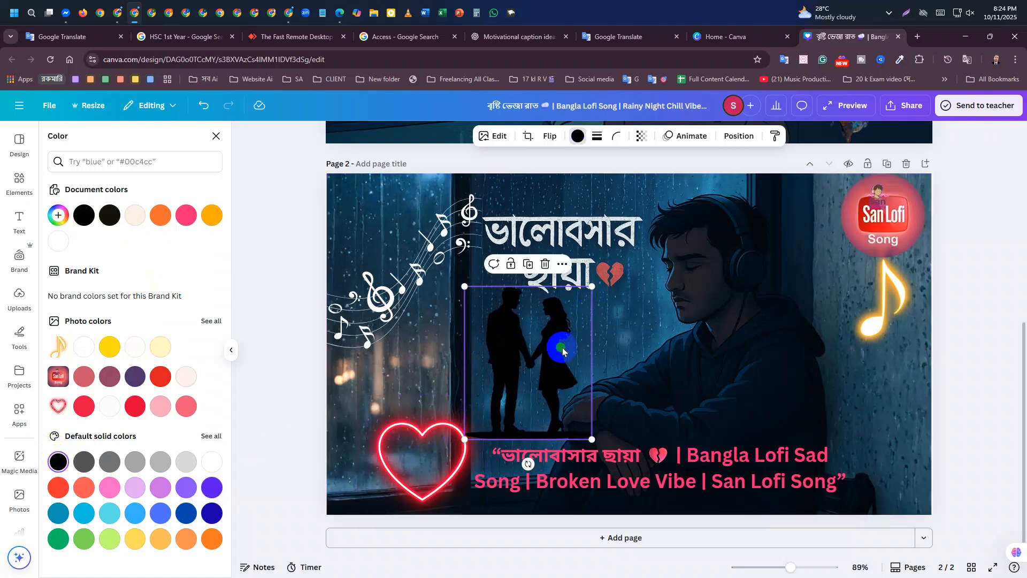
drag(558, 350, 557, 353)
drag(424, 435, 416, 436)
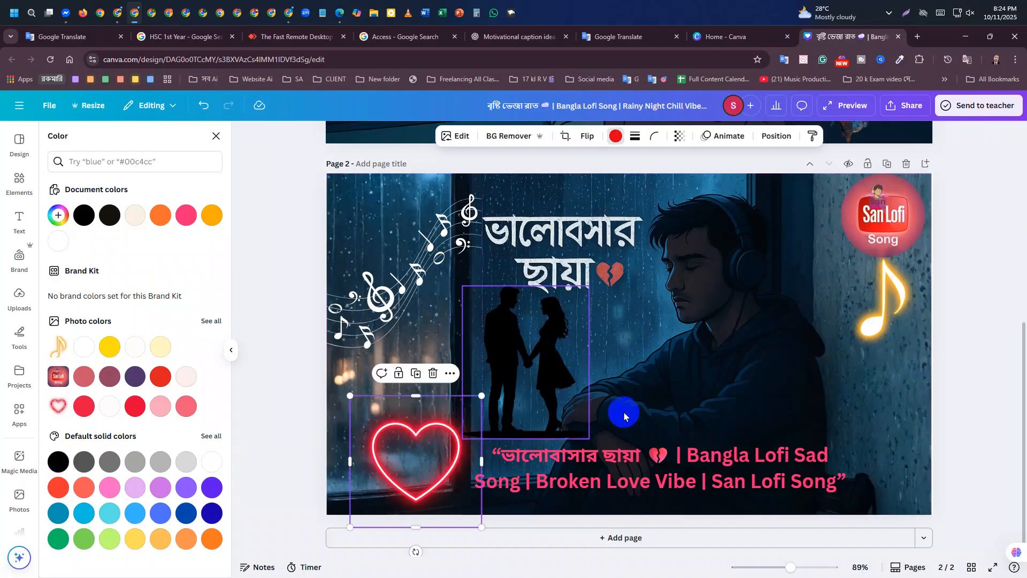
click(962, 349)
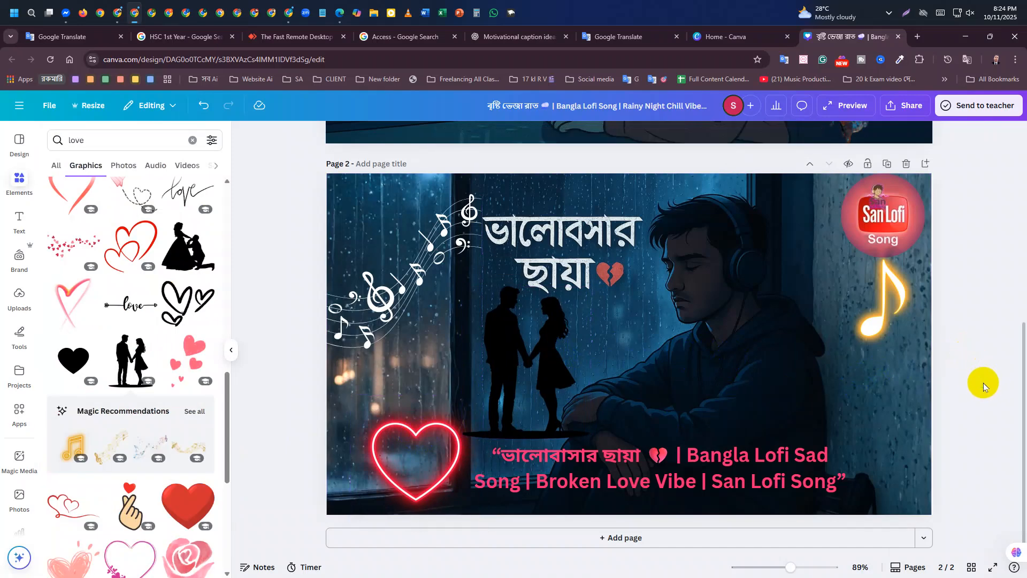
Step: Download only page 2 of the design as a JPG, with saving of the download settings turned off
click(910, 105)
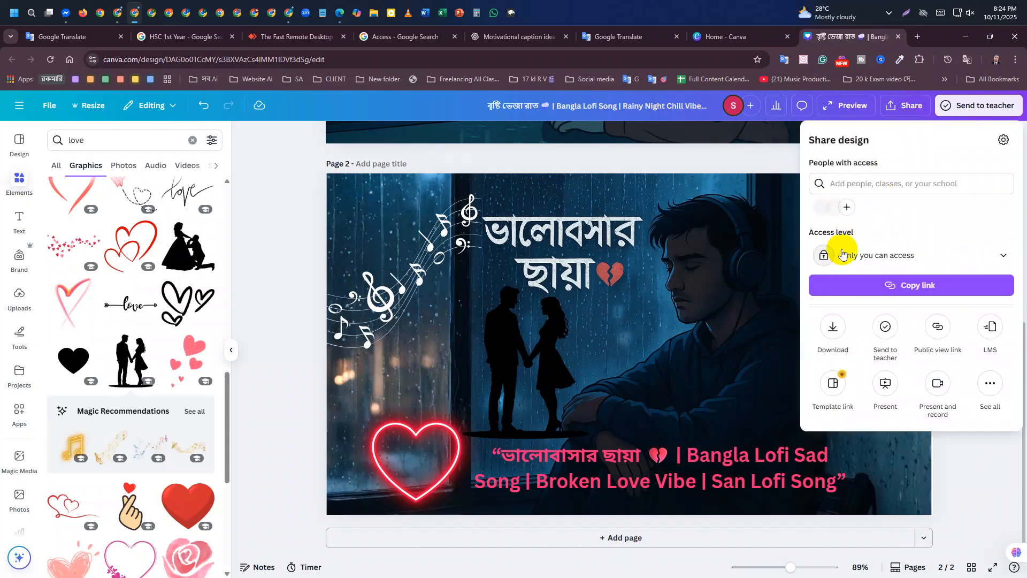
click(833, 328)
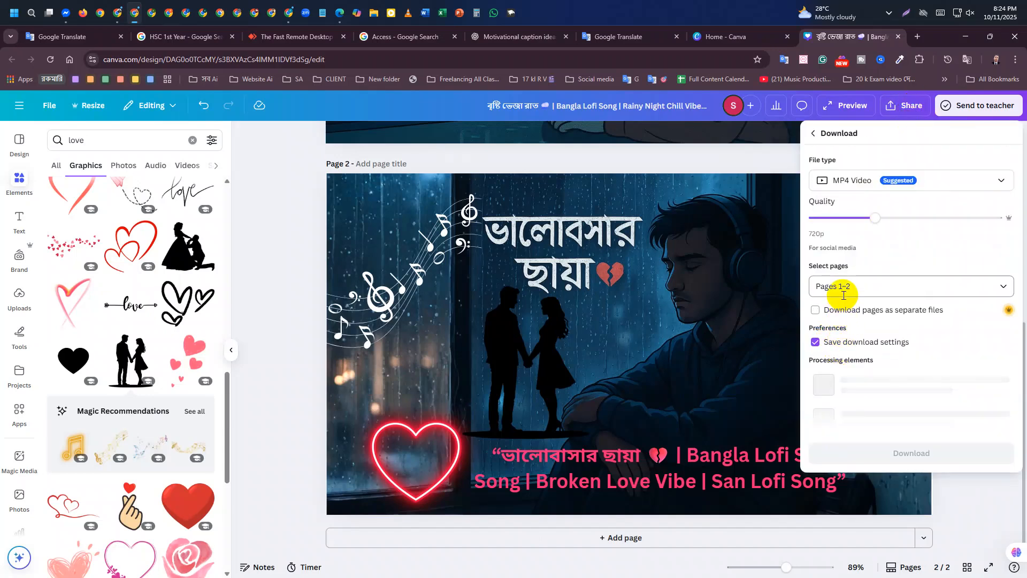
click(816, 341)
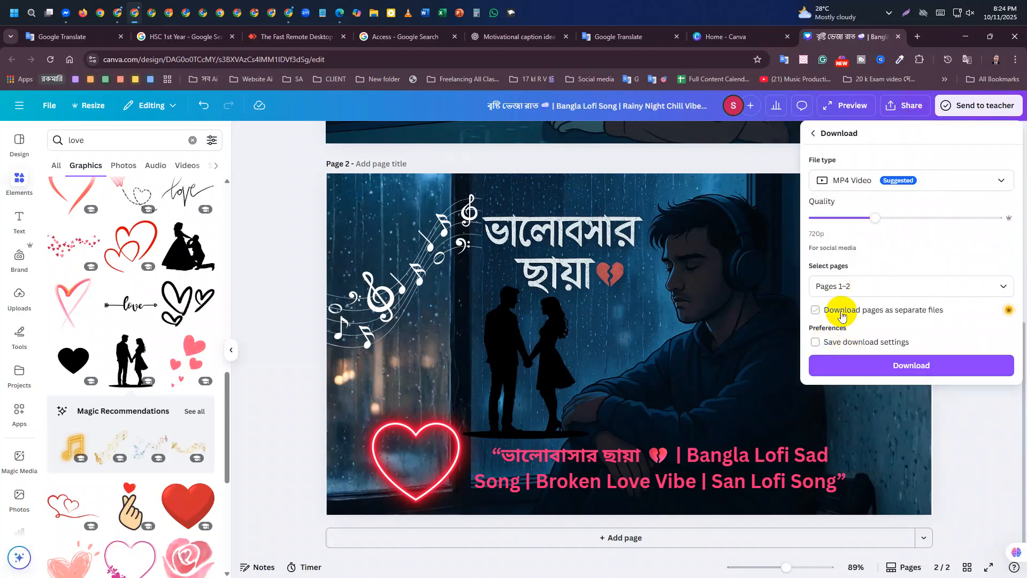
click(848, 286)
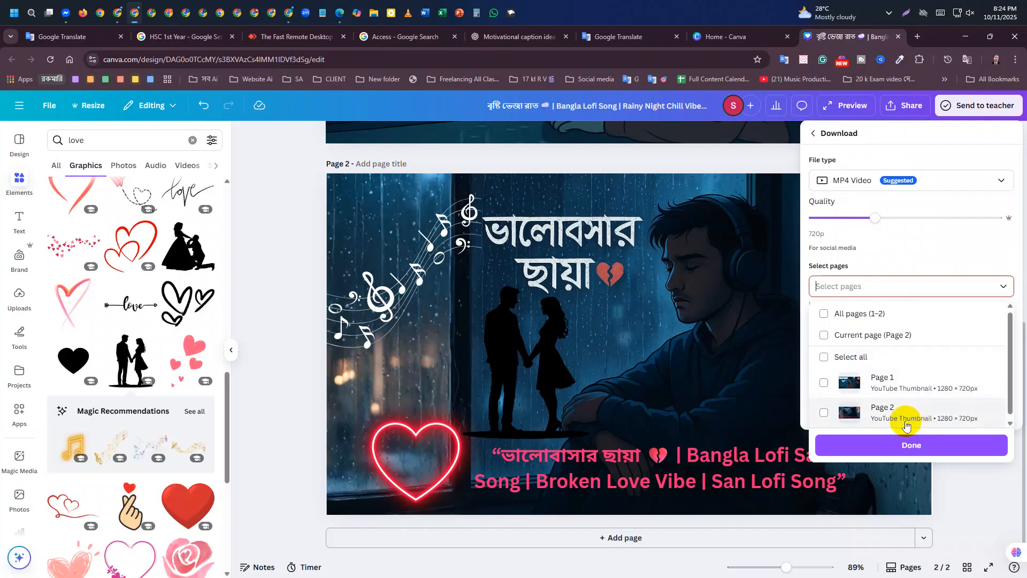
click(878, 412)
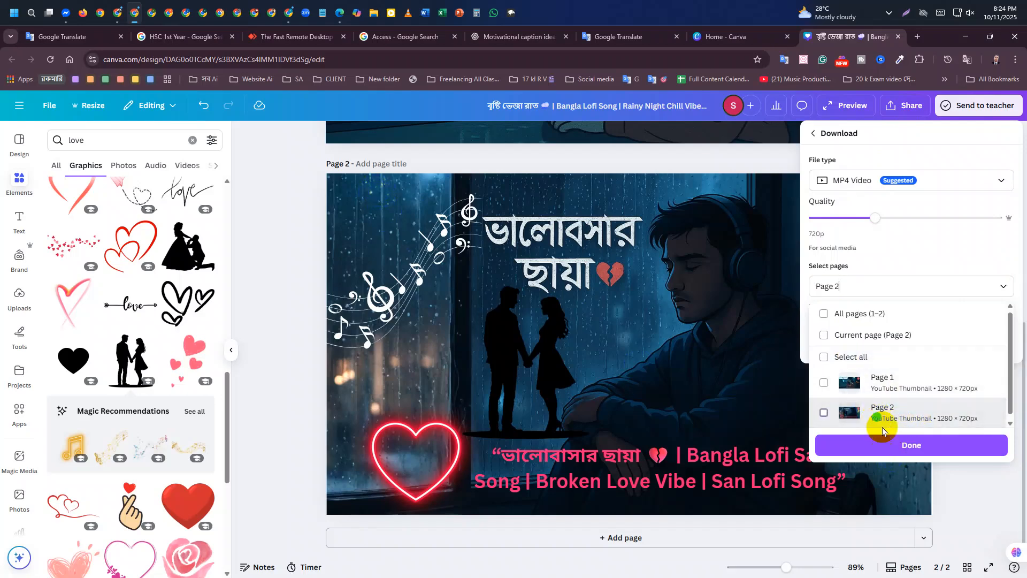
click(853, 181)
click(861, 223)
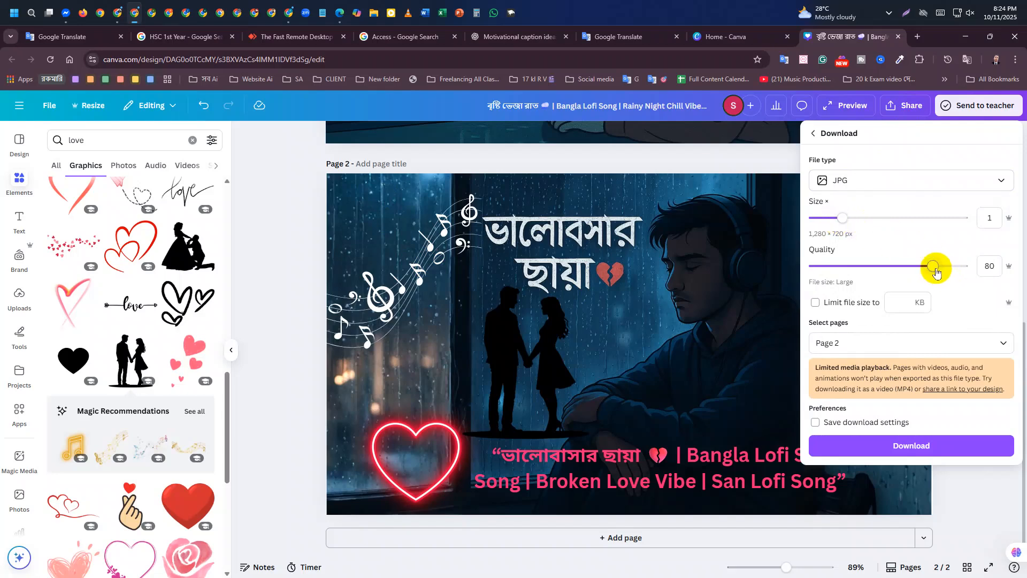
click(939, 448)
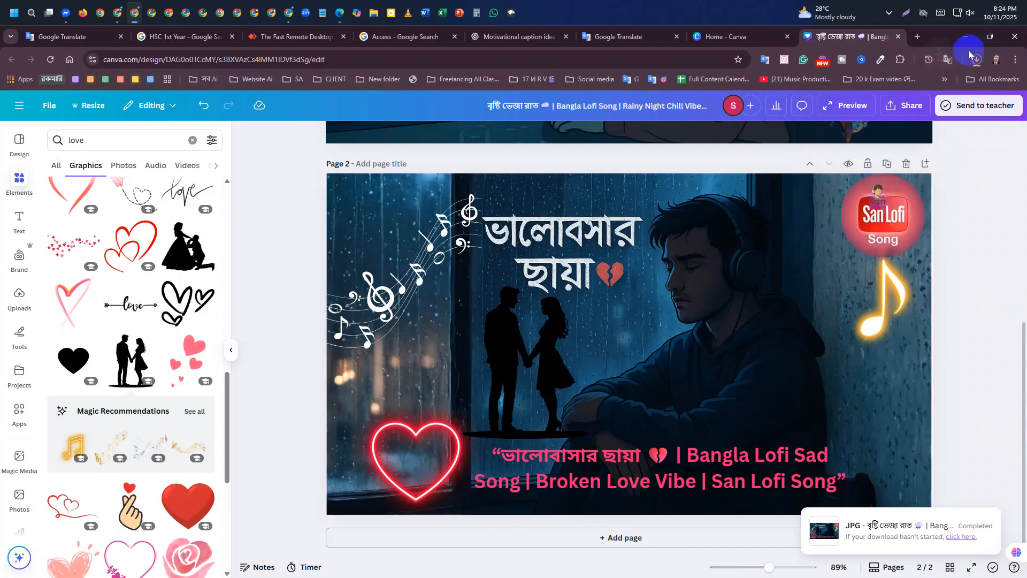
Step: Open the downloaded JPG, inspect the finished thumbnail up close, and close the image viewer
click(979, 60)
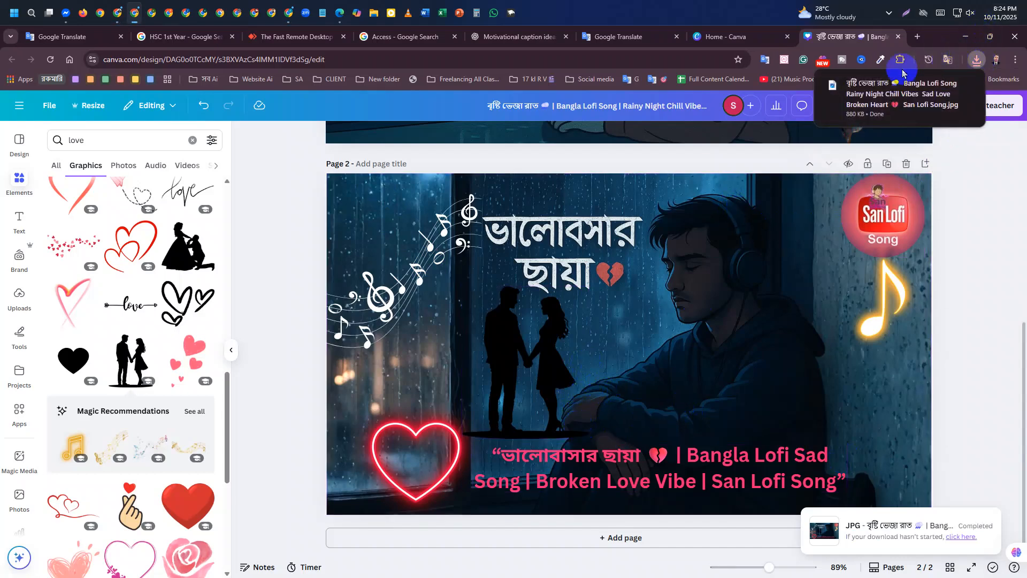
click(841, 113)
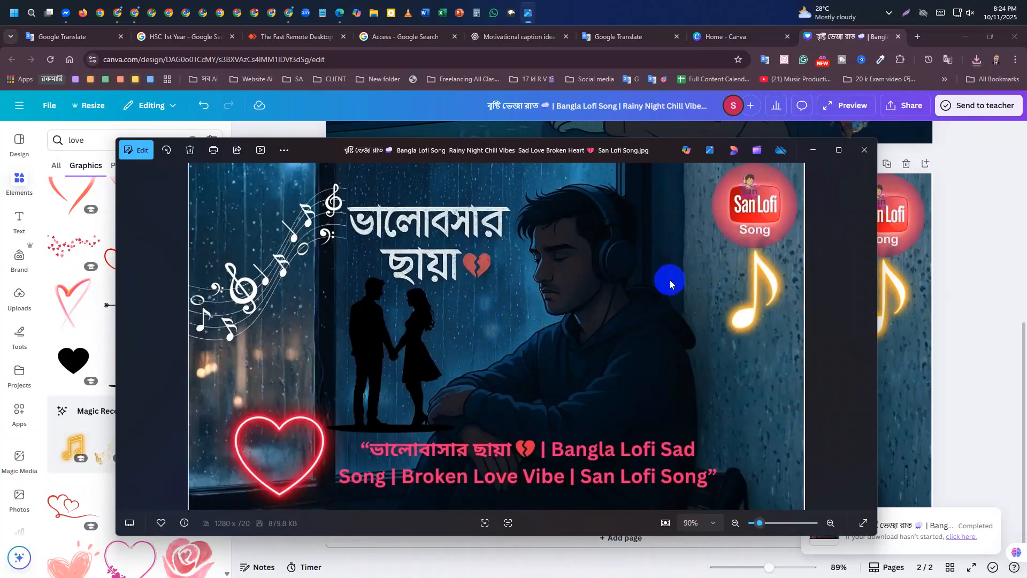
scroll(514, 256, up, 4)
scroll(469, 257, down, 4)
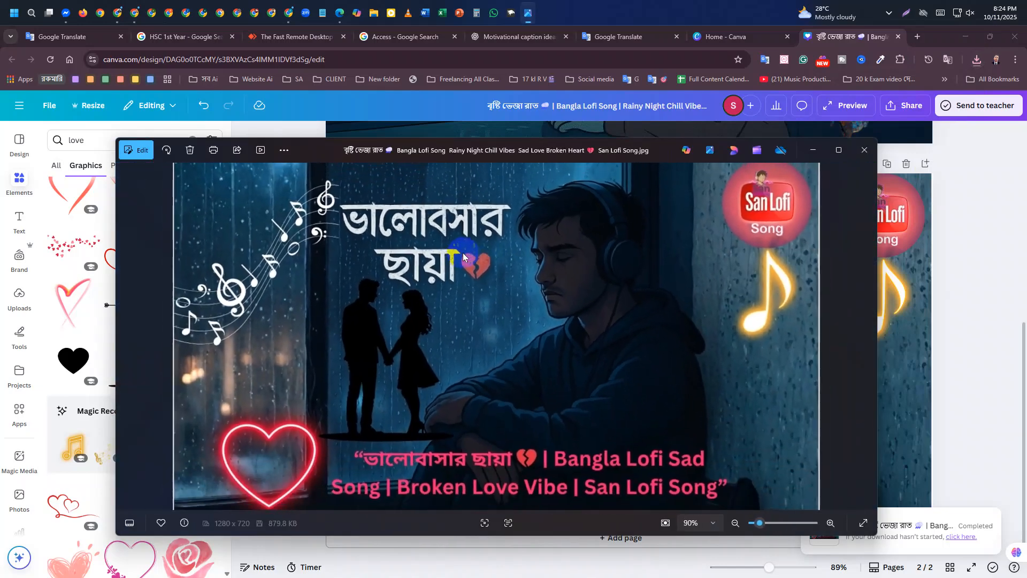
click(862, 153)
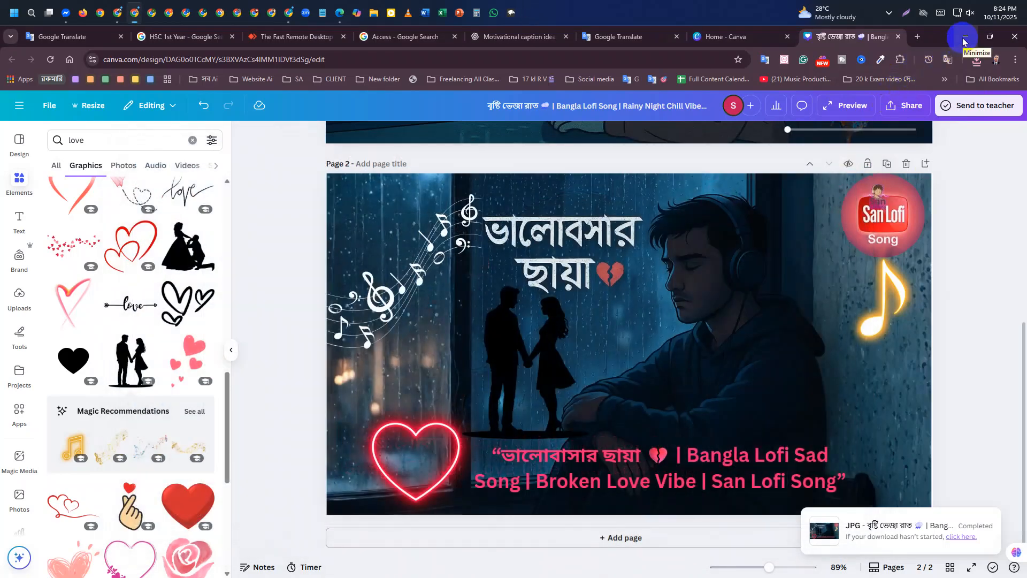
Step: Switch to the browser window with the ChatGPT conversation, un-maximize it and place it on the right part of the desktop
click(964, 39)
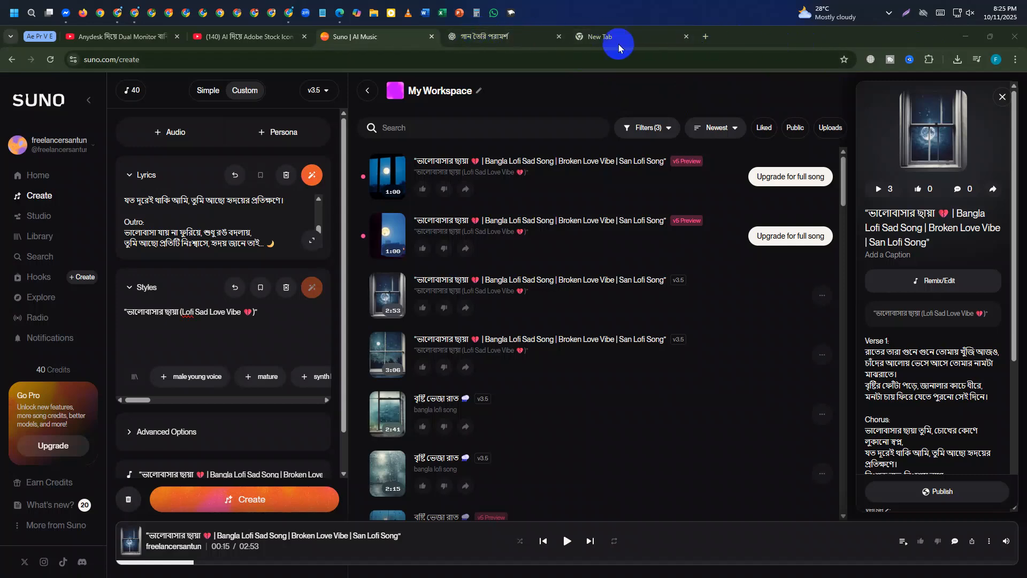
click(493, 37)
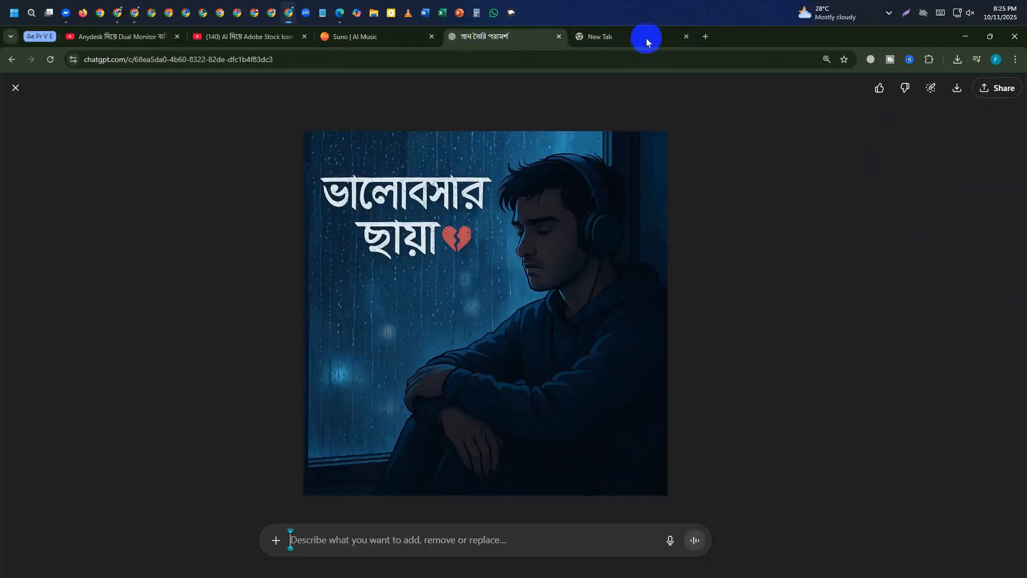
click(987, 36)
drag(784, 398, 813, 577)
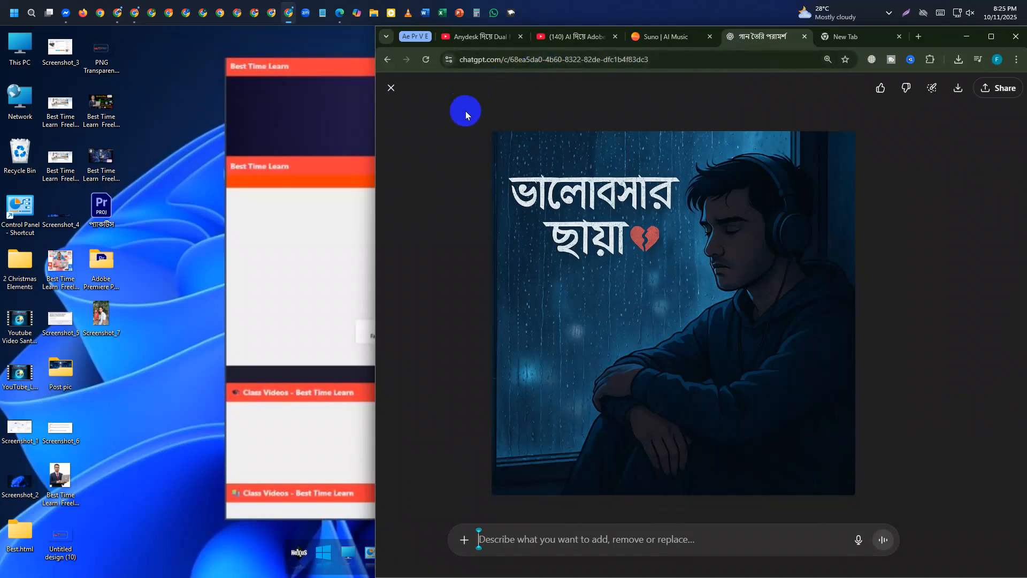
Step: Open the bookmarked Google Translate page in the empty browser tab
click(848, 36)
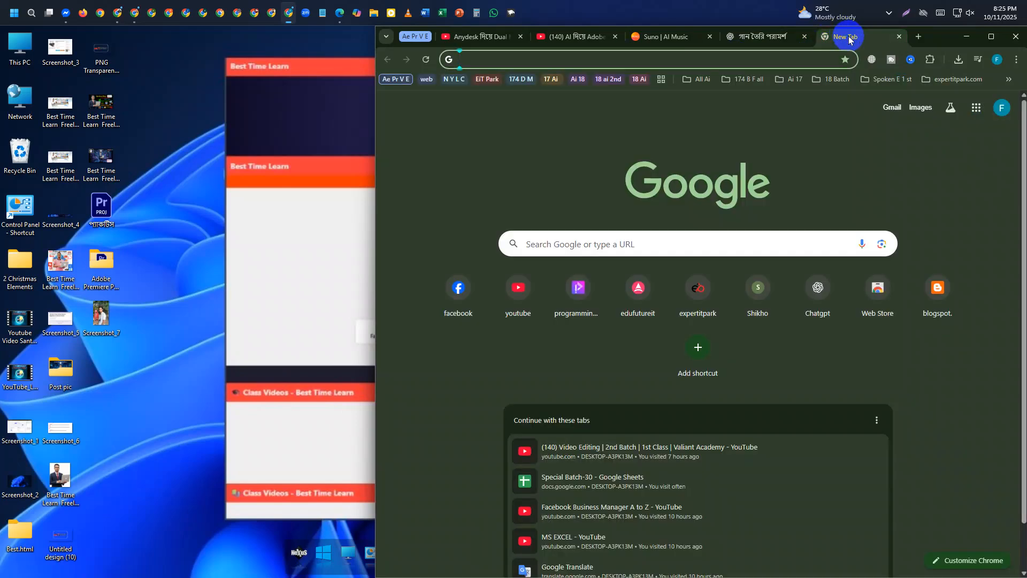
click(1009, 80)
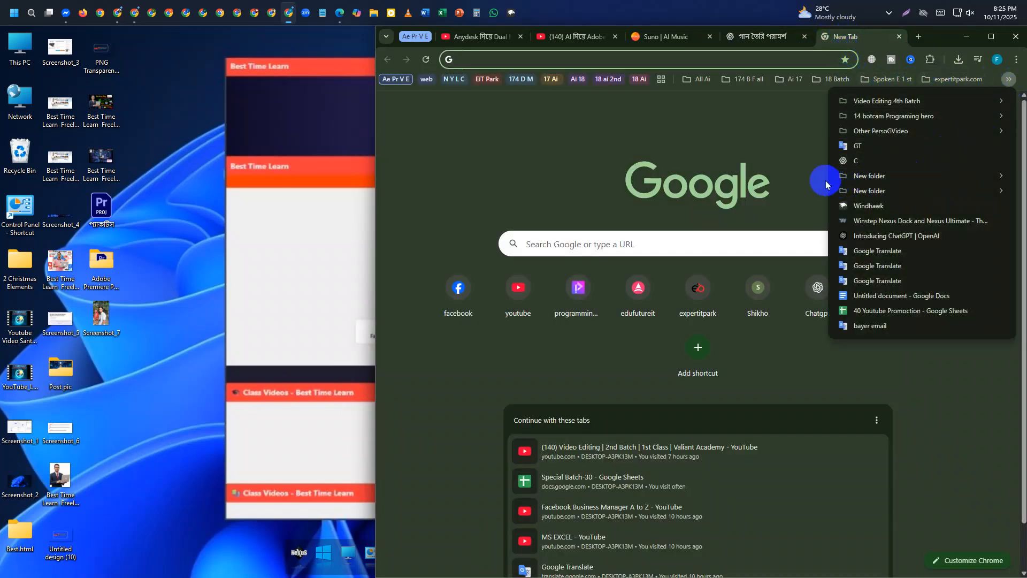
click(802, 174)
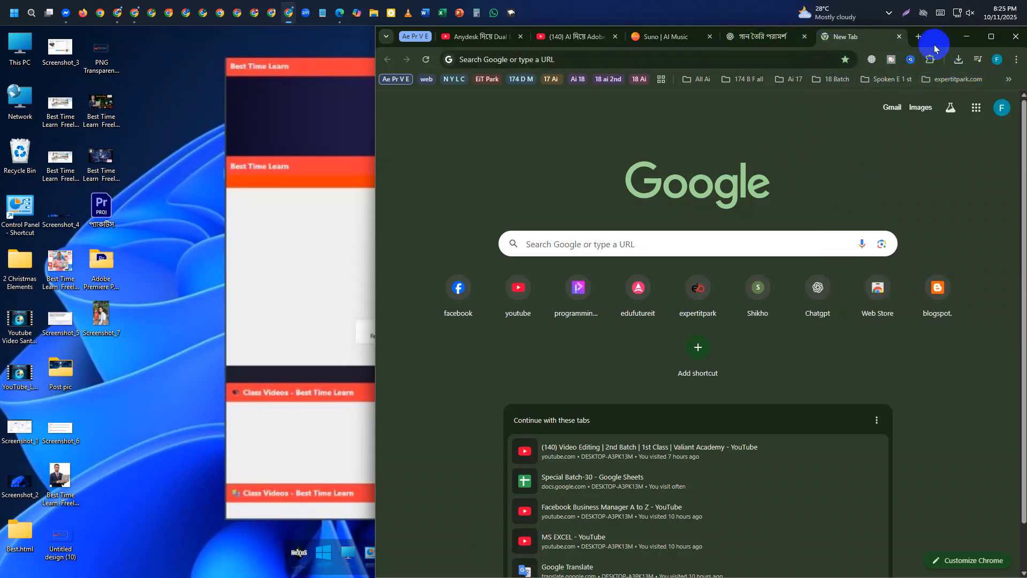
click(1009, 80)
click(856, 145)
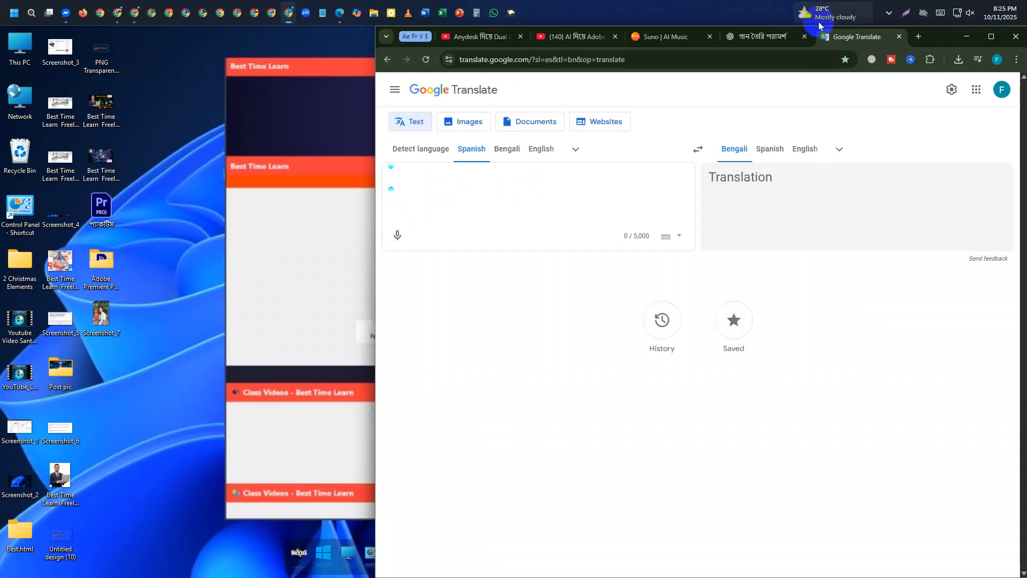
Step: Detach Google Translate into its own window, place it beside ChatGPT, and narrow it to about a third of the screen
drag(837, 35, 330, 76)
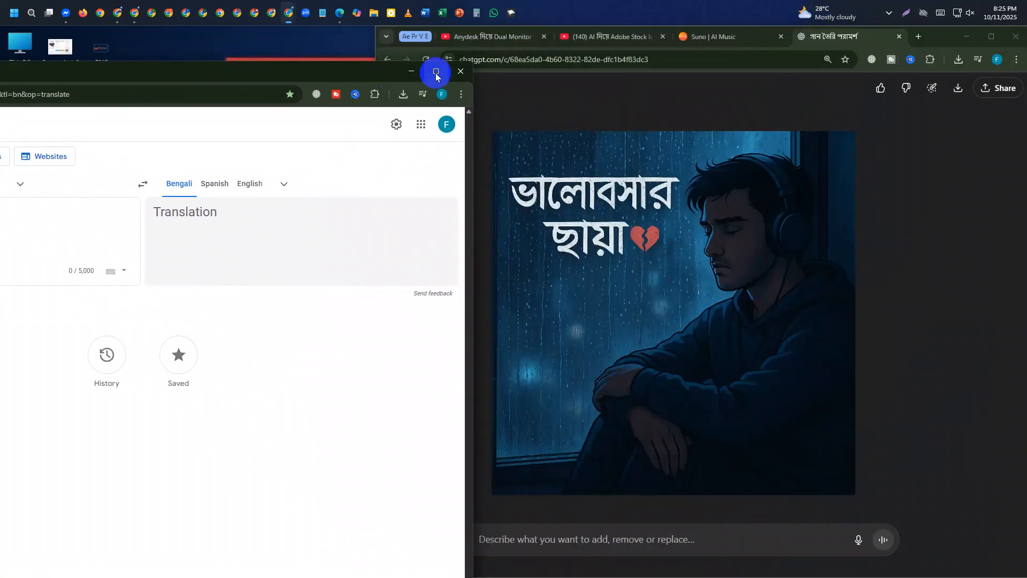
click(393, 121)
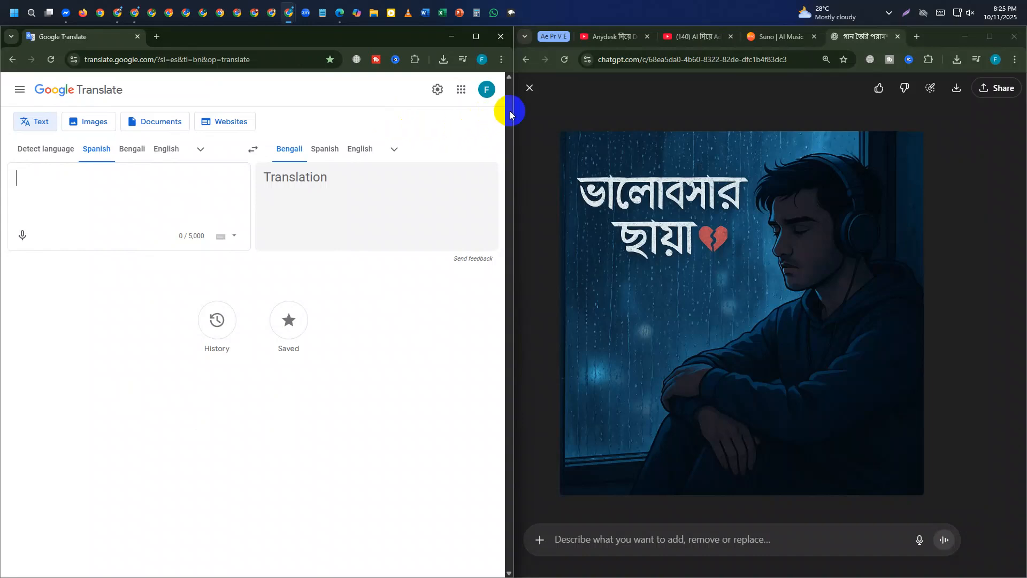
drag(512, 115, 368, 146)
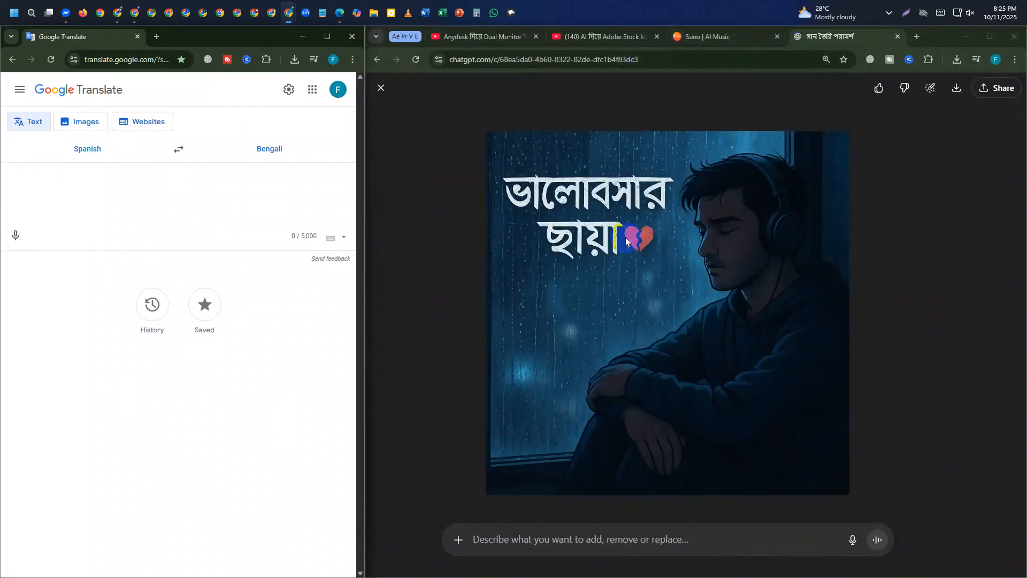
Step: Close the enlarged thumbnail image and go back up the ChatGPT conversation to the song's name and full lyrics
click(381, 88)
scroll(677, 212, up, 8)
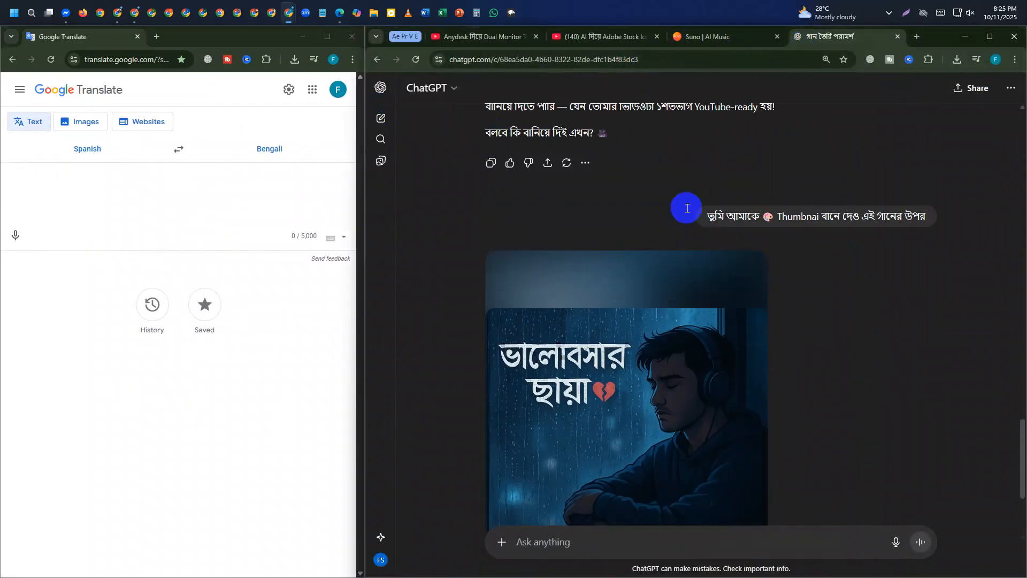
scroll(674, 199, up, 15)
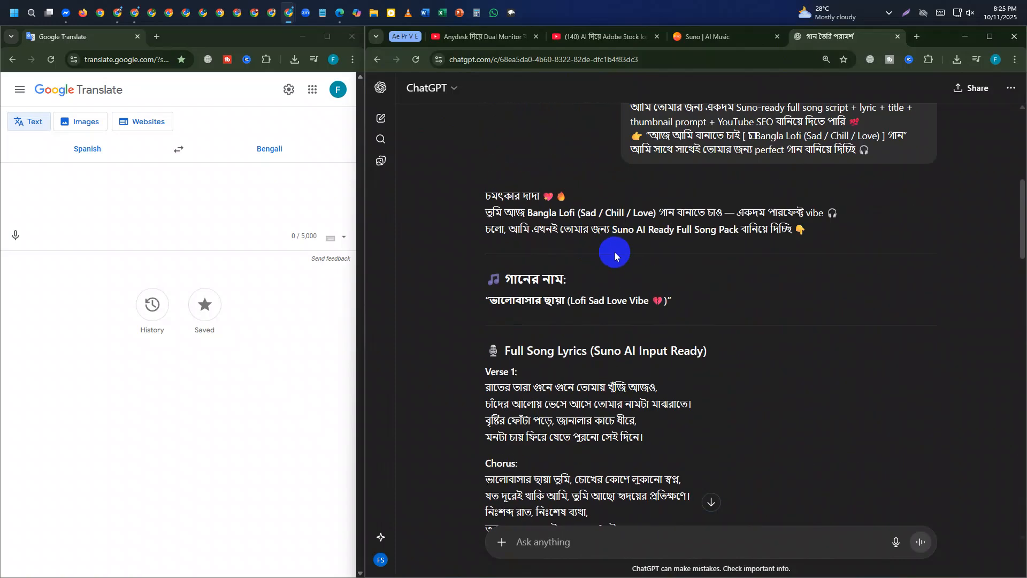
Step: Copy the YouTube title "ভালোবাসার ছায়া 💔 | Bangla Lofi Sad Song | Broken Love Vibe | San Lofi Song" from ChatGPT into Google Translate's source text
scroll(616, 260, down, 7)
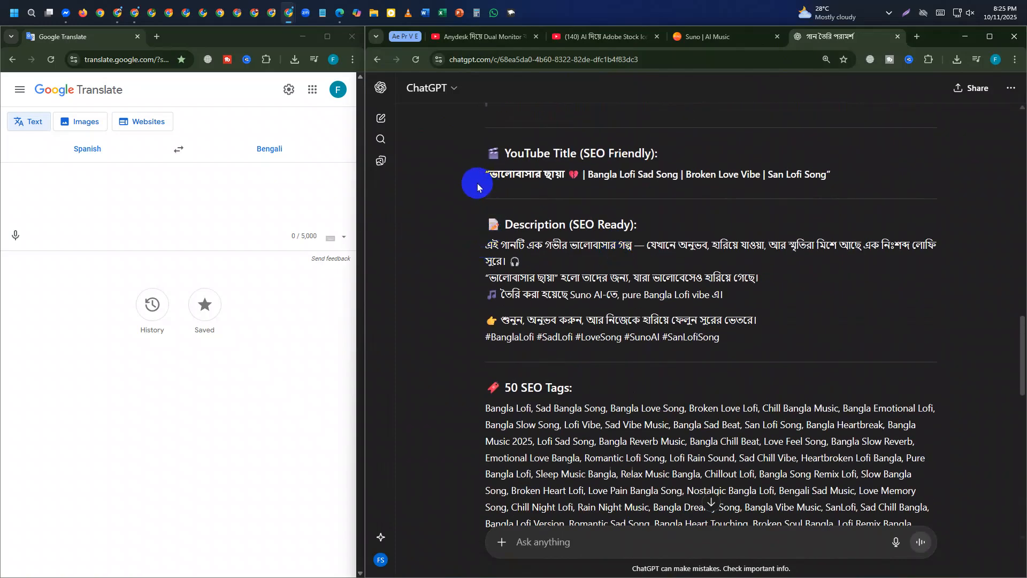
drag(484, 189, 816, 190)
key(ctrl+c)
click(48, 193)
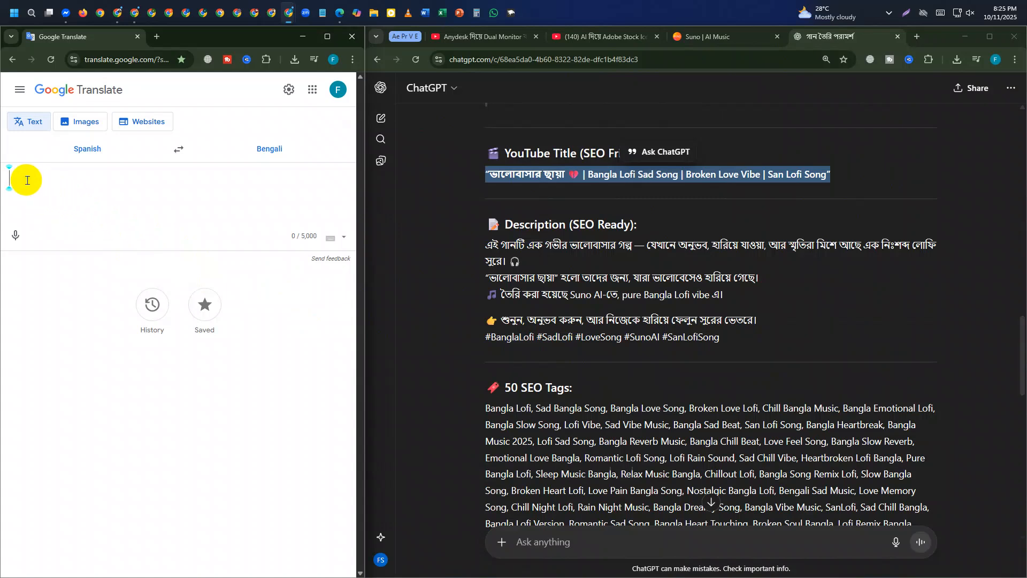
key(ctrl+v)
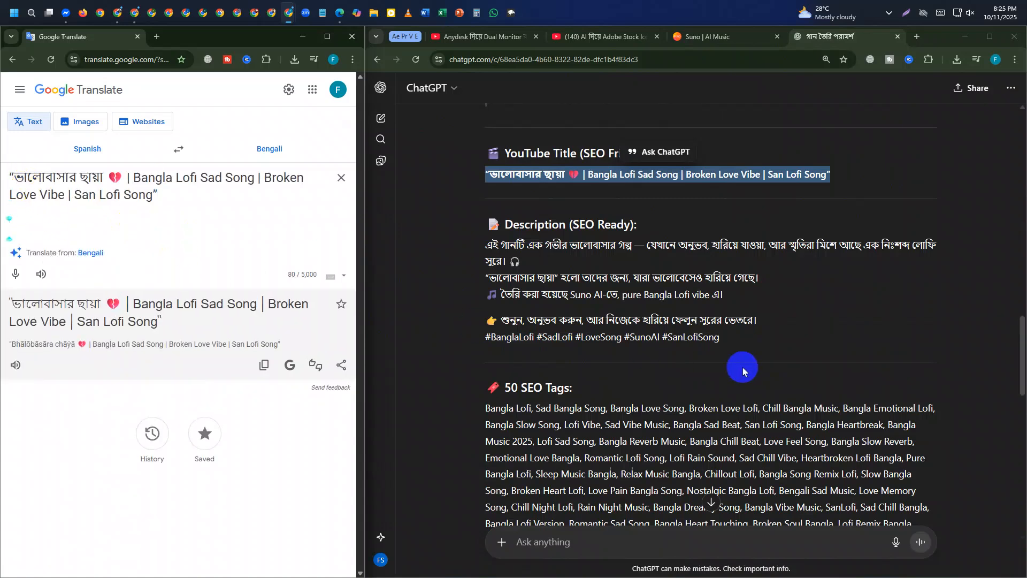
Step: Copy the SEO-ready description with its hashtags from the ChatGPT answer and paste it below the title in Google Translate
scroll(742, 371, down, 3)
scroll(571, 257, up, 3)
drag(738, 340, 469, 235)
key(ctrl+c)
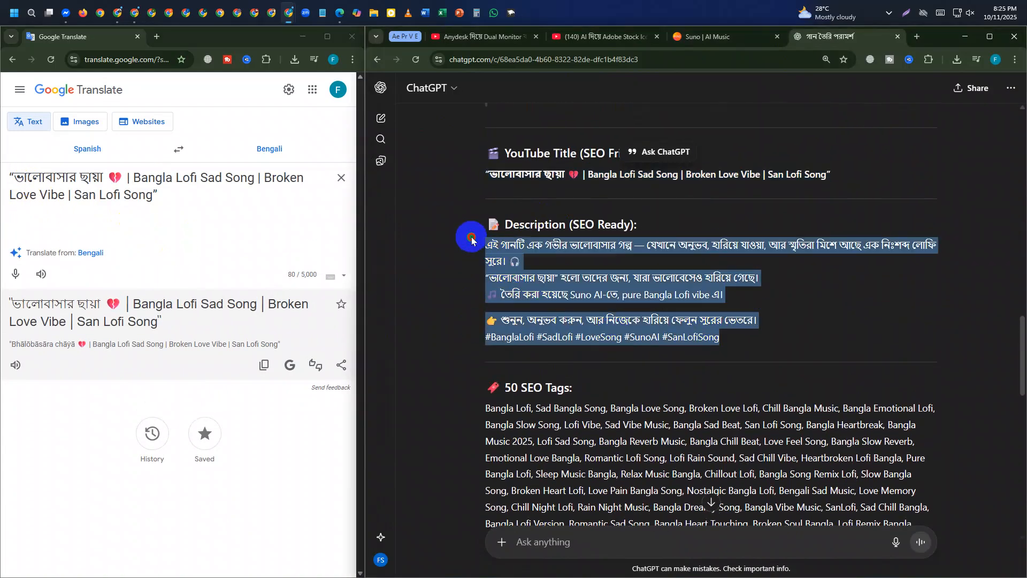
click(32, 232)
key(ctrl+v)
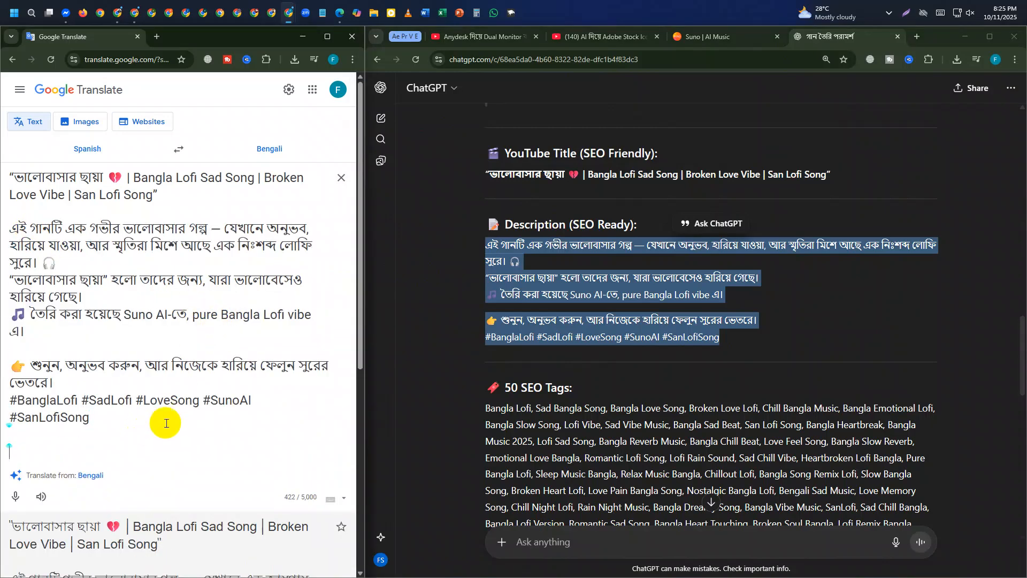
Step: Copy the full list of 50 SEO tags from ChatGPT and add it below the description in Google Translate
key(Return)
scroll(561, 422, down, 5)
drag(485, 158, 864, 313)
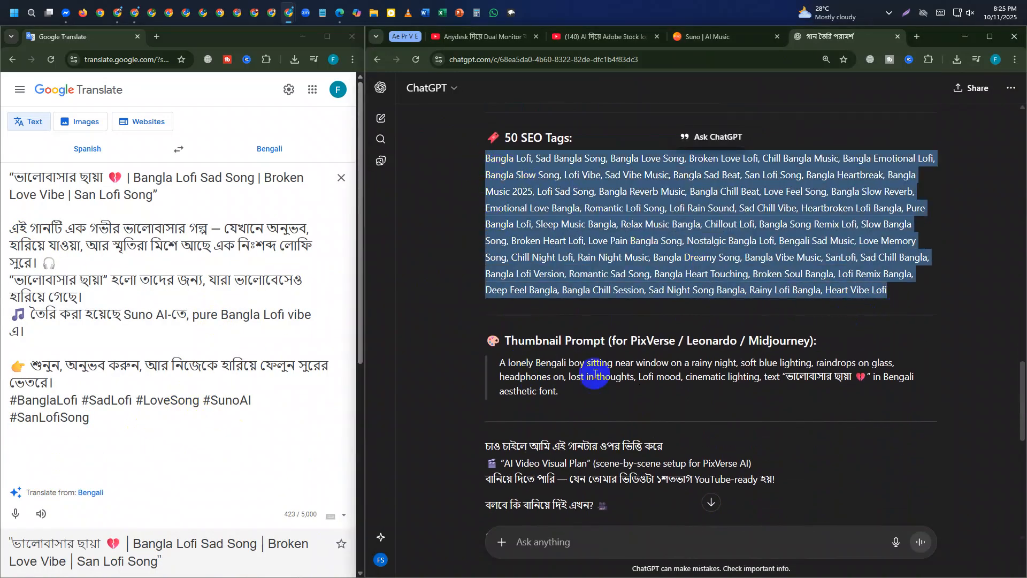
click(20, 459)
text(Bangla Lofi, Sad Bangla Song, Bangla Love Song, Broken Love Lofi, Chill Bangla Music, Bangla Emotional Lofi, Bangla Slow Song, Lofi Vibe, Sad Vibe Music, Bangla Sad Beat, San Lofi Song, Bangla Heartbreak, Bangla Music 2025, Lofi Sad Song, Bangla Reverb Music, Bangla Chill Beat, Love Feel Song, Bangla Slow Reverb, Emotional Love Bangla, Romantic Lofi Song, Lofi Rain Sound, Sad Chill Vibe, Heartbroken Lofi Bangla, Pure Bangla Lofi, Sleep Music Bangla, Relax Music Bangla, Chillout Lofi, Bangla Song Remix Lofi, Slow Bangla Song, Broken Heart Lofi, Love Pain Bangla Song, Nostalgic Bangla Lofi, Bengali Sad Music, Love Memory Song, Chill Night Lofi, Rain Night Music, Bangla Dreamy Song, Bangla Vibe Music, SanLofi, Sad Chill Bangla, Bangla Lofi Version, Romantic Sad Song, Bangla Heart Touching, Broken Soul Bangla, Lofi Remix Bangla, Deep Feel Bangla, Bangla Chill Session, Sad Night Song Bangla, Rainy Lofi Bangla, Heart Vibe Lofi)
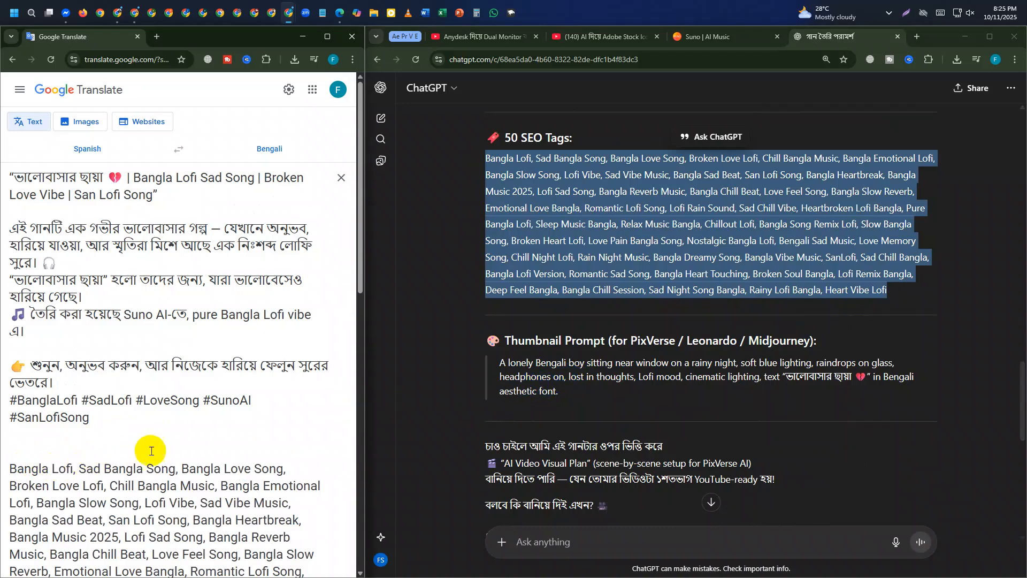
Step: Review the ChatGPT answer's tags, thumbnail prompt, generated thumbnail and Suno style suggestion
scroll(589, 377, up, 2)
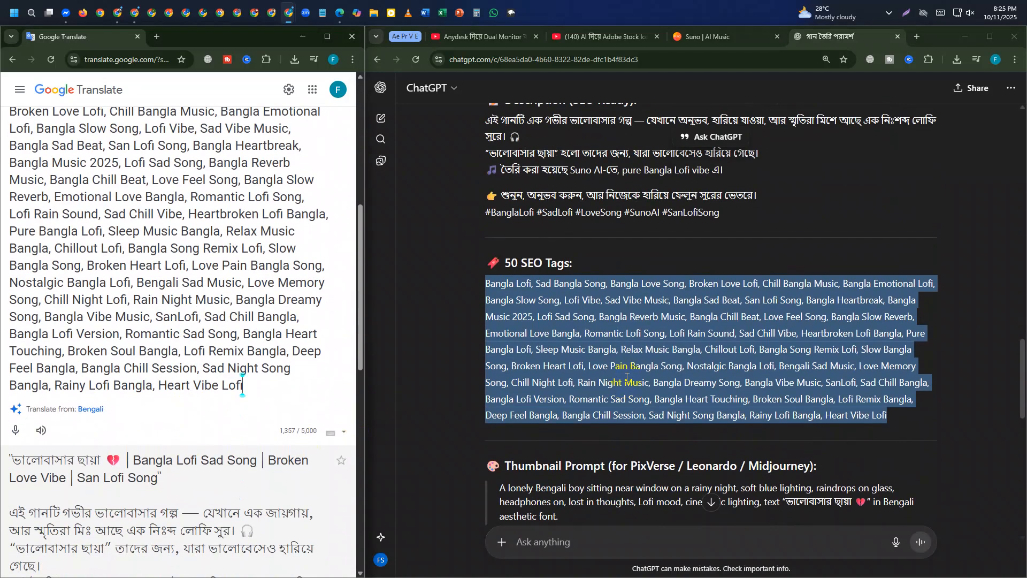
scroll(627, 377, down, 5)
scroll(641, 370, up, 2)
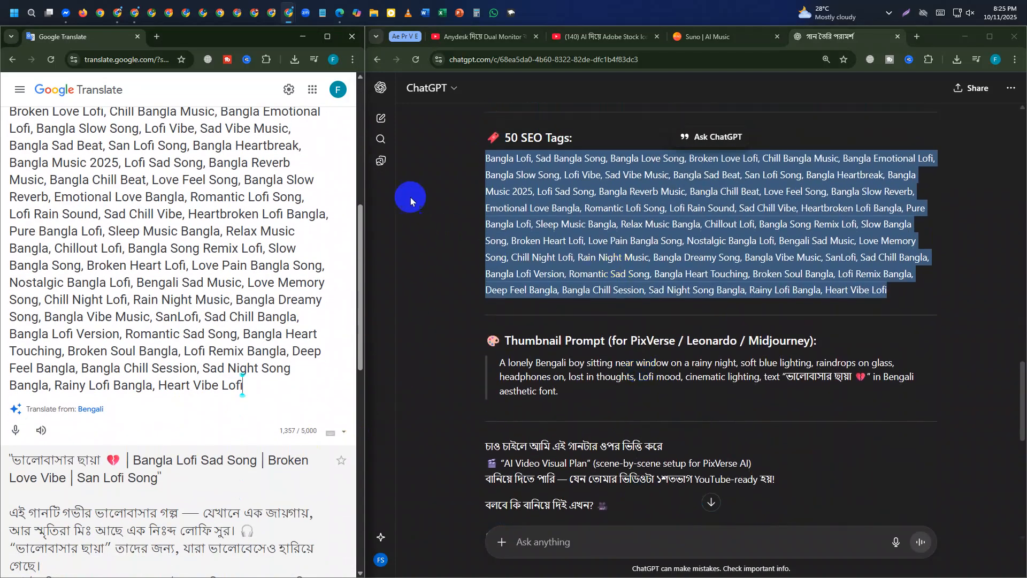
click(548, 280)
scroll(626, 393, down, 6)
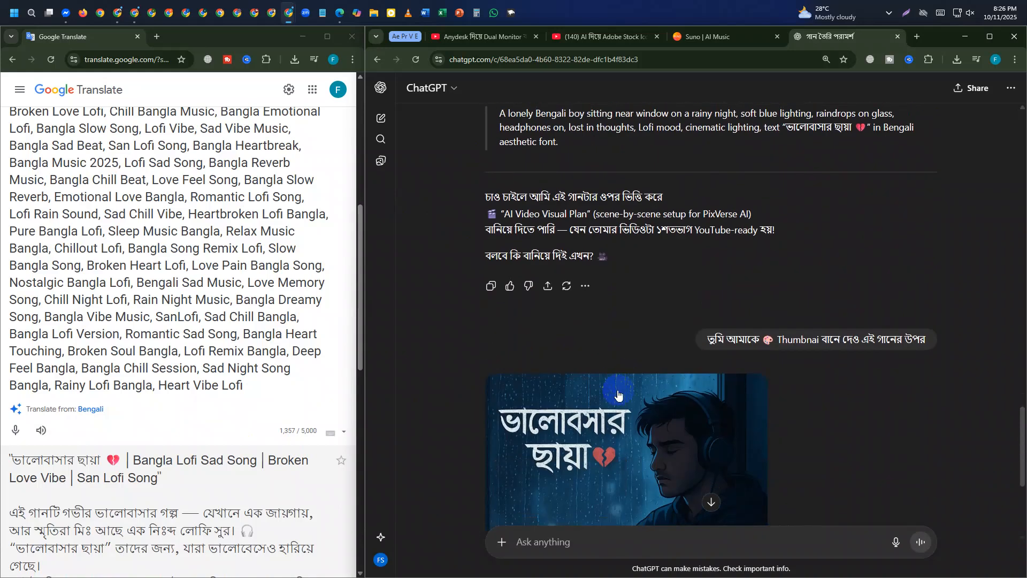
scroll(626, 393, up, 6)
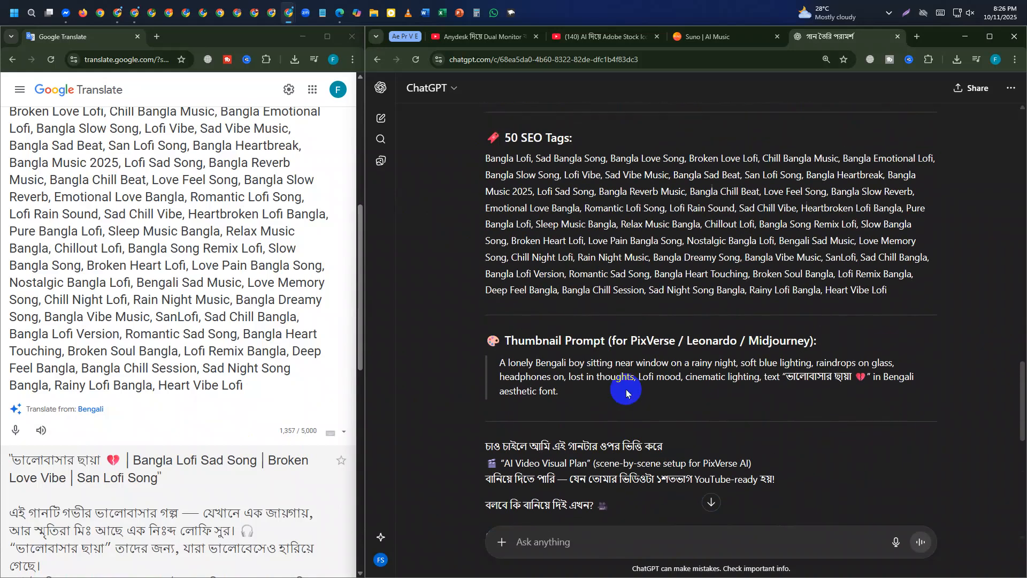
scroll(626, 390, up, 5)
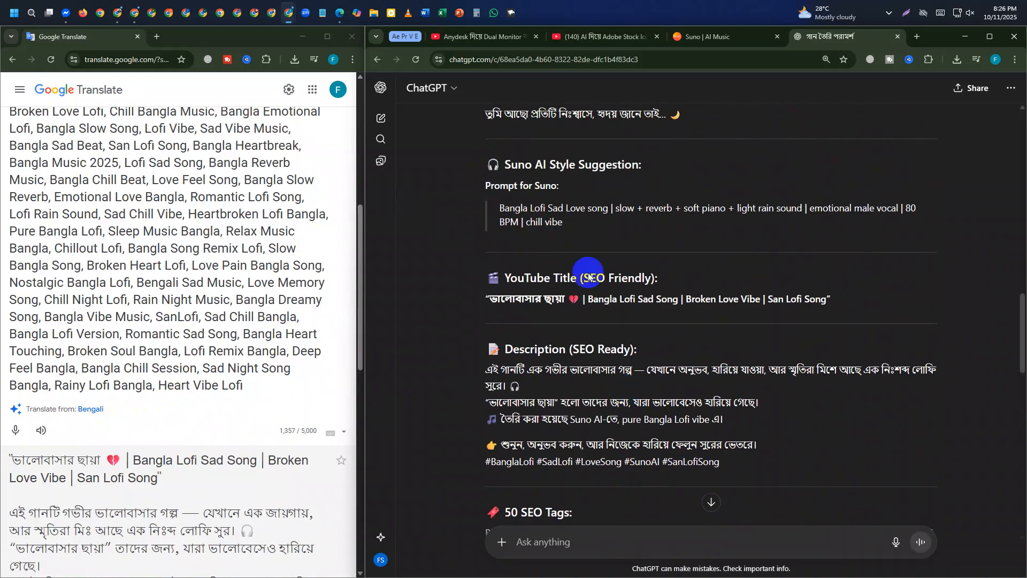
Step: Clear the view of the desktop and move the Bangla Lofi song thumbnail image from the Downloads folder onto it
click(968, 35)
drag(230, 29, 876, 47)
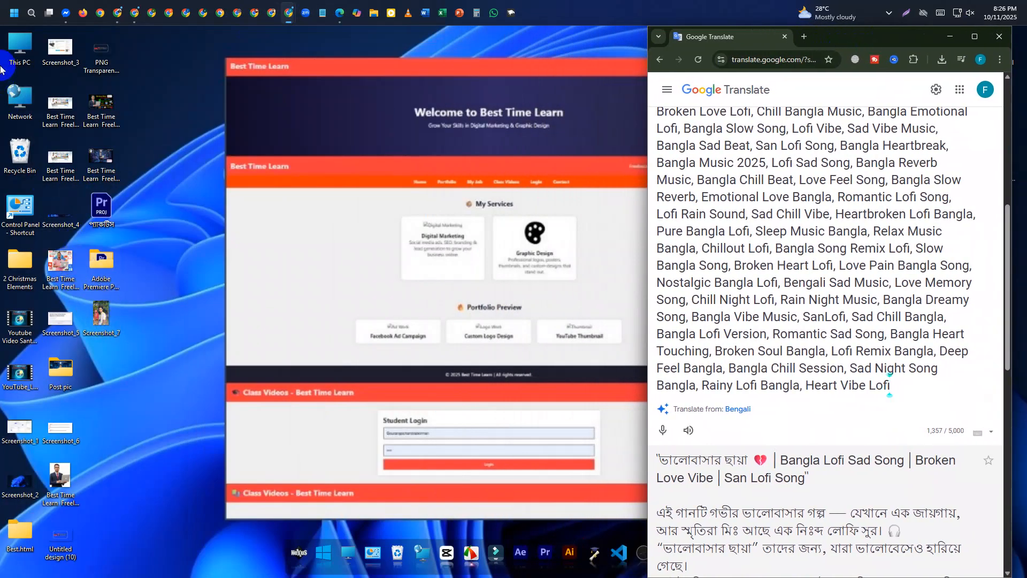
double_click(16, 51)
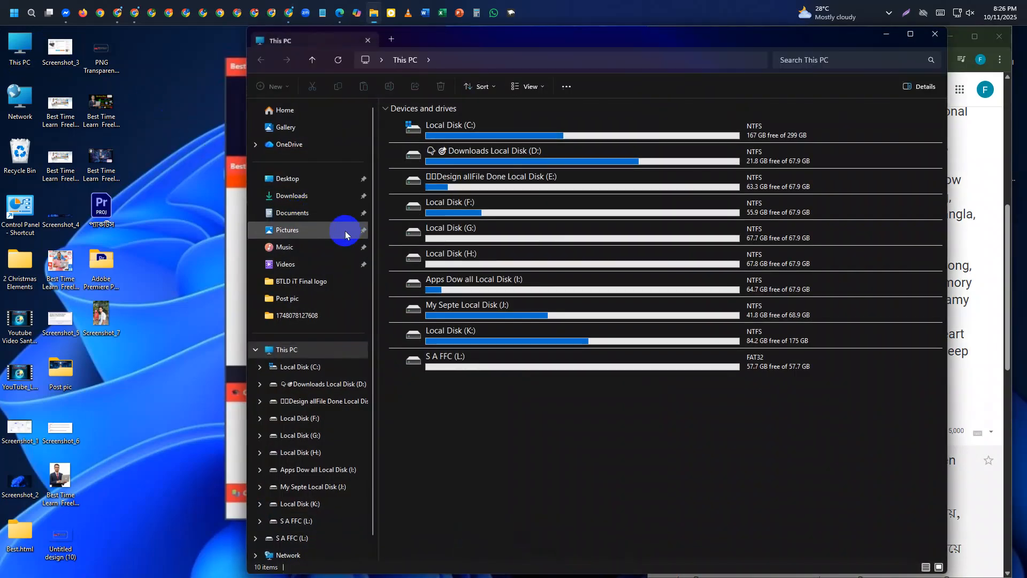
click(271, 196)
drag(419, 163, 225, 321)
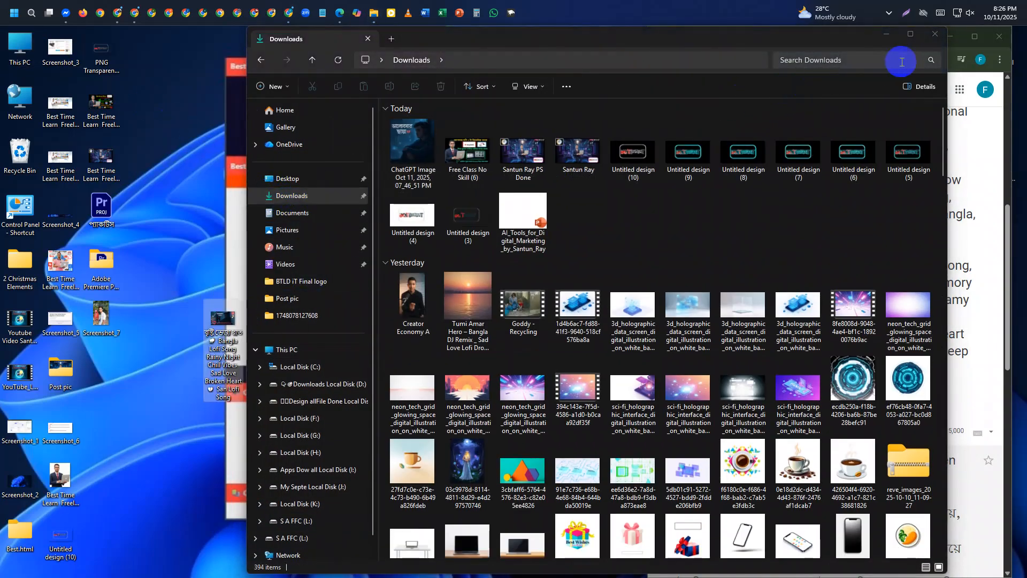
click(889, 36)
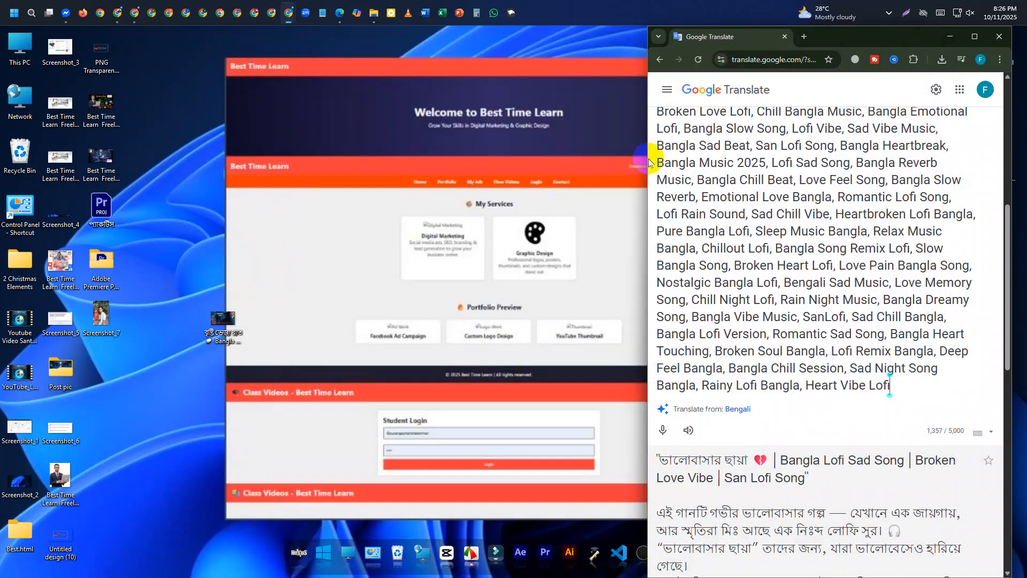
Step: Widen the Google Translate window beside the desktop thumbnail and open the thumbnail file's detailed properties
drag(645, 164, 298, 236)
scroll(443, 298, up, 3)
right_click(223, 324)
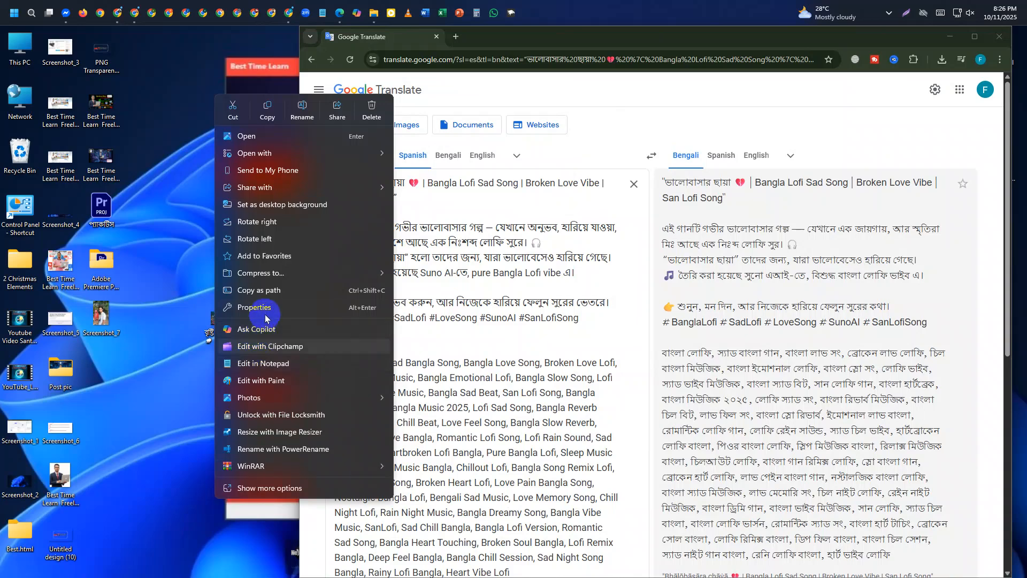
click(267, 310)
drag(266, 305, 157, 124)
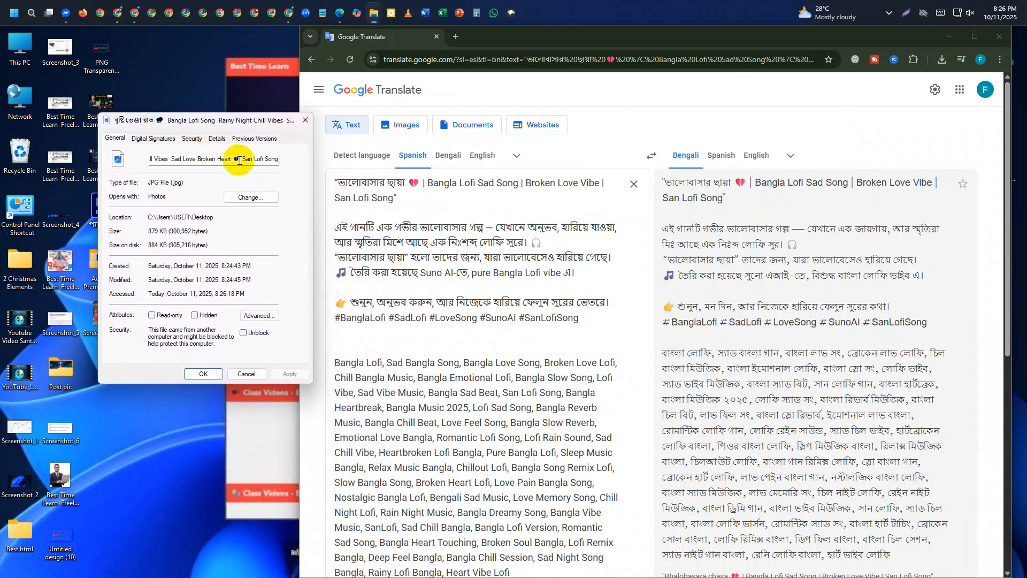
click(212, 140)
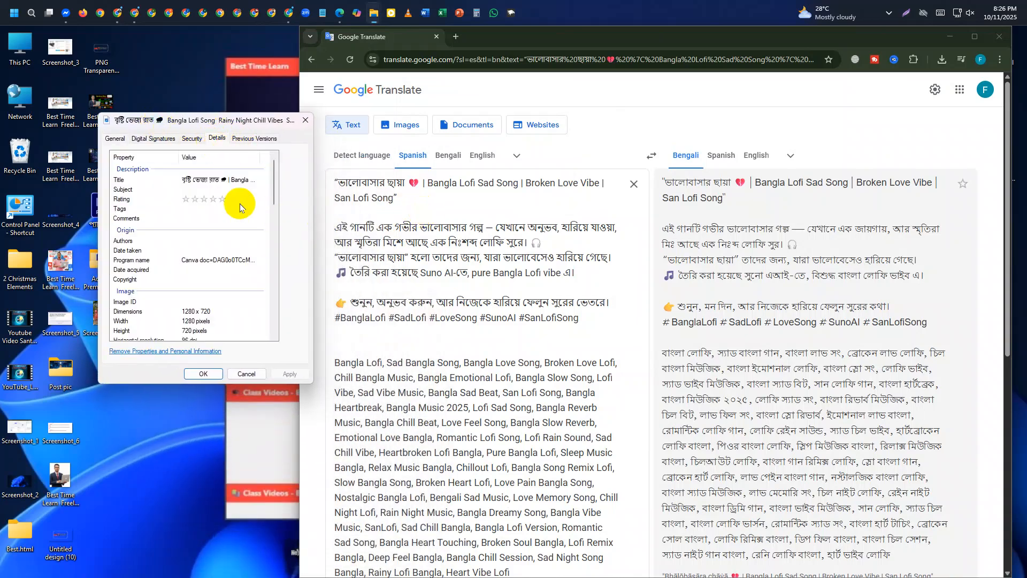
Step: Fill the image's Subject property with the title copied from Google Translate and set its rating to five stars
click(209, 191)
drag(399, 201, 282, 165)
key(ctrl+c)
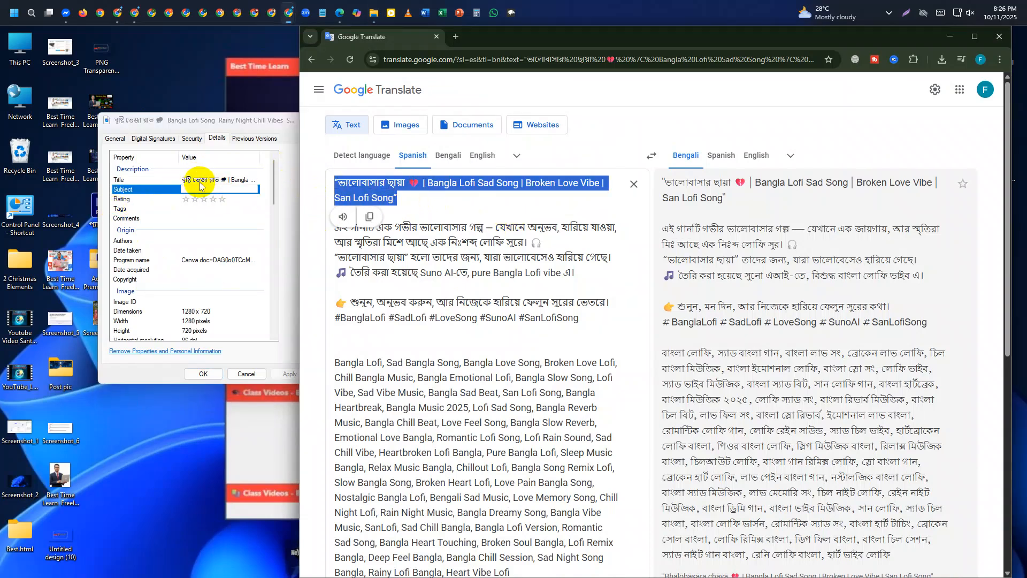
click(198, 190)
key(ctrl+v)
click(213, 181)
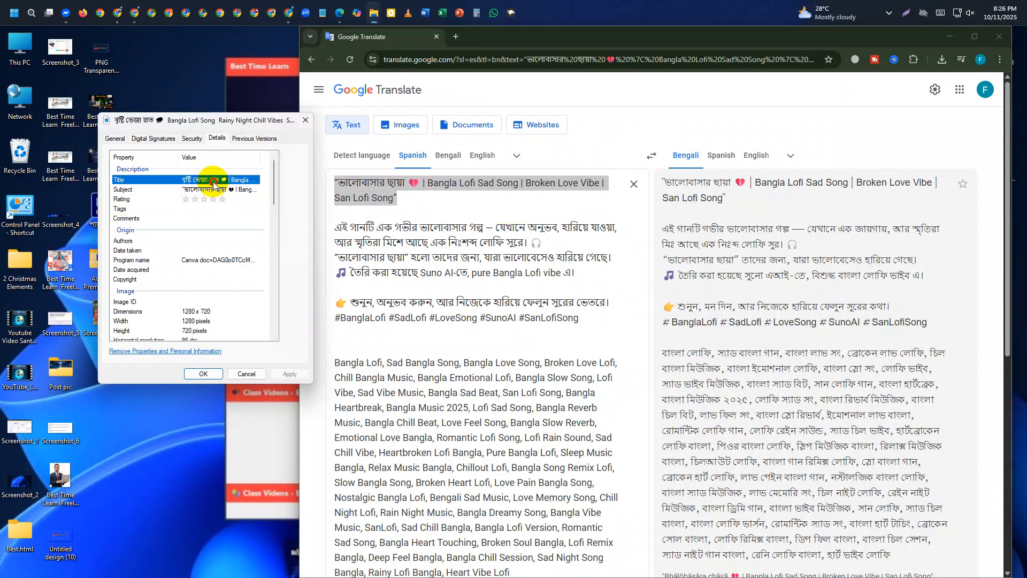
click(214, 192)
click(213, 200)
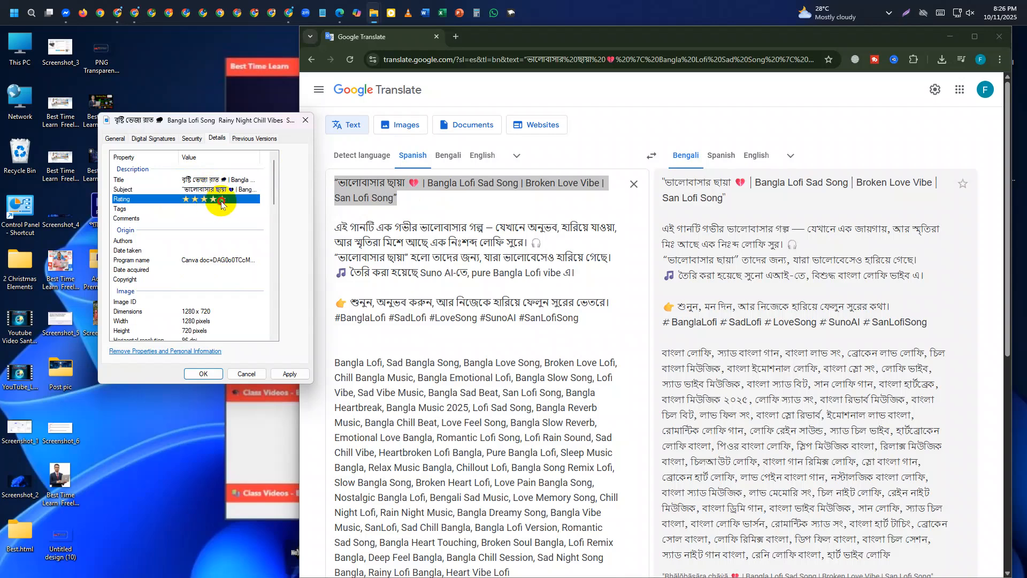
click(225, 210)
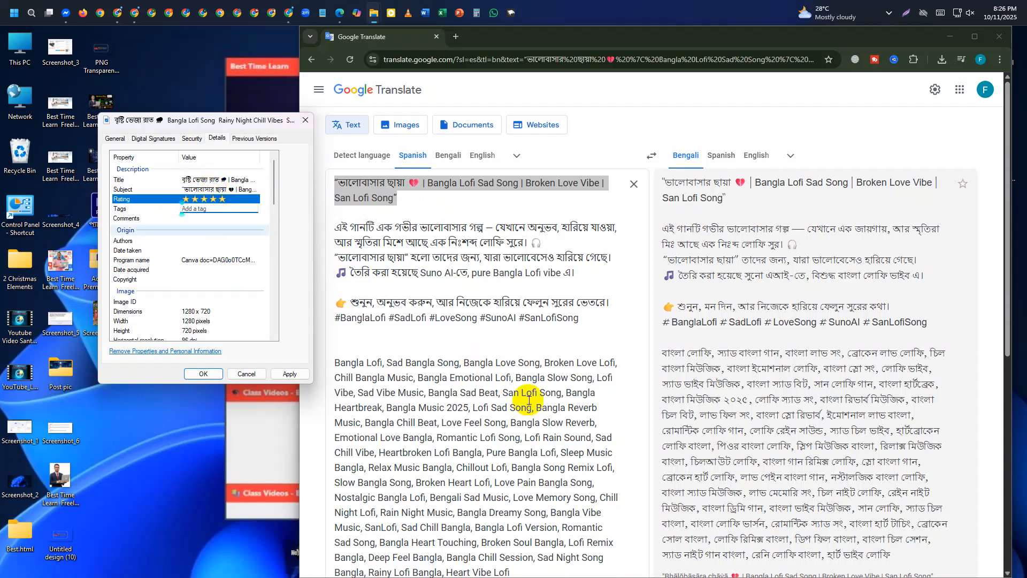
Step: Copy the SEO tag list, from "Bangla Lofi" to "Heart Vibe Lofi", out of Google Translate into the image's Tags property
scroll(529, 399, down, 5)
click(531, 342)
key(ctrl+a)
scroll(378, 282, up, 2)
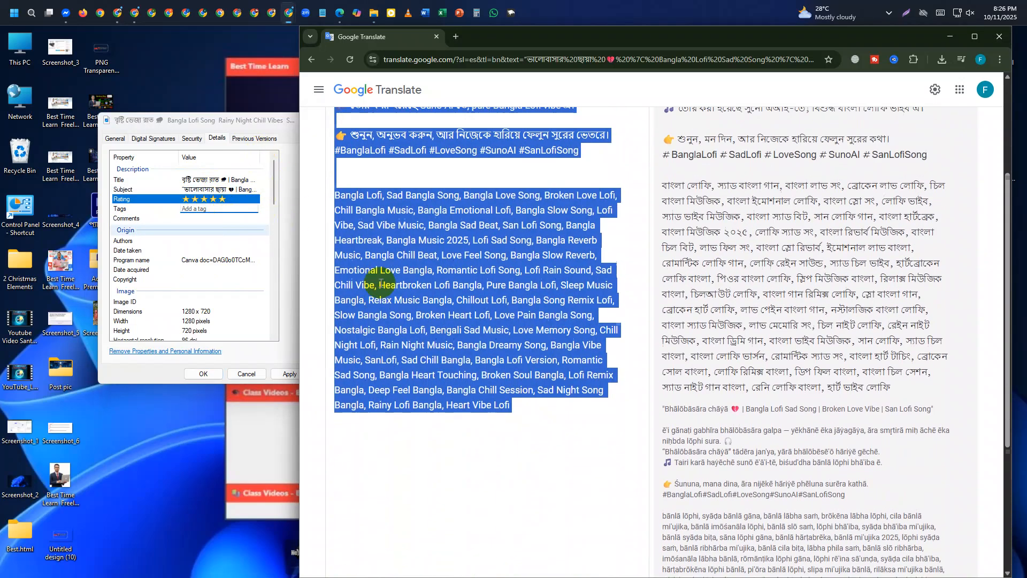
click(521, 448)
drag(521, 448, 317, 247)
key(ctrl+c)
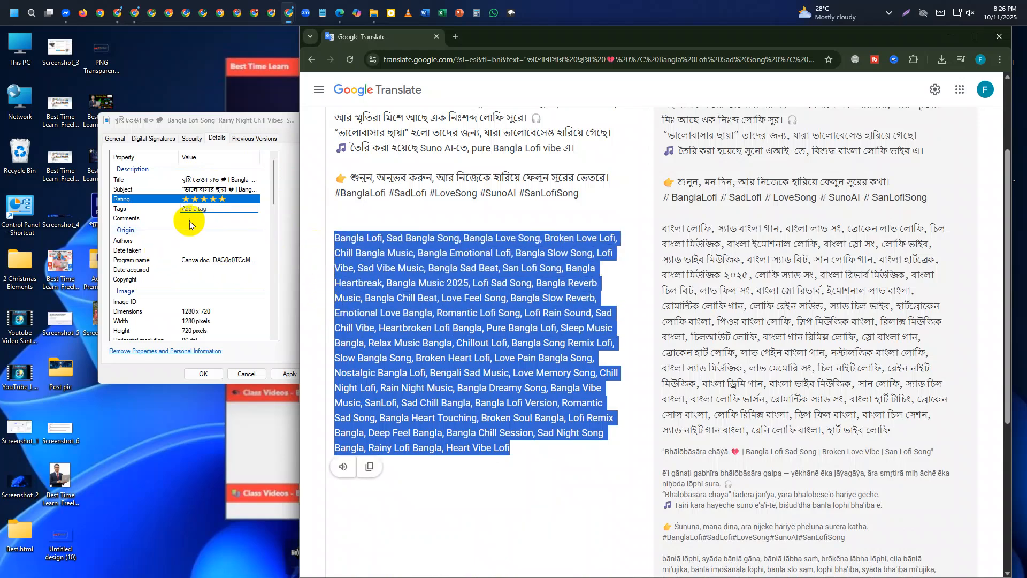
click(201, 209)
key(ctrl+v)
key(Return)
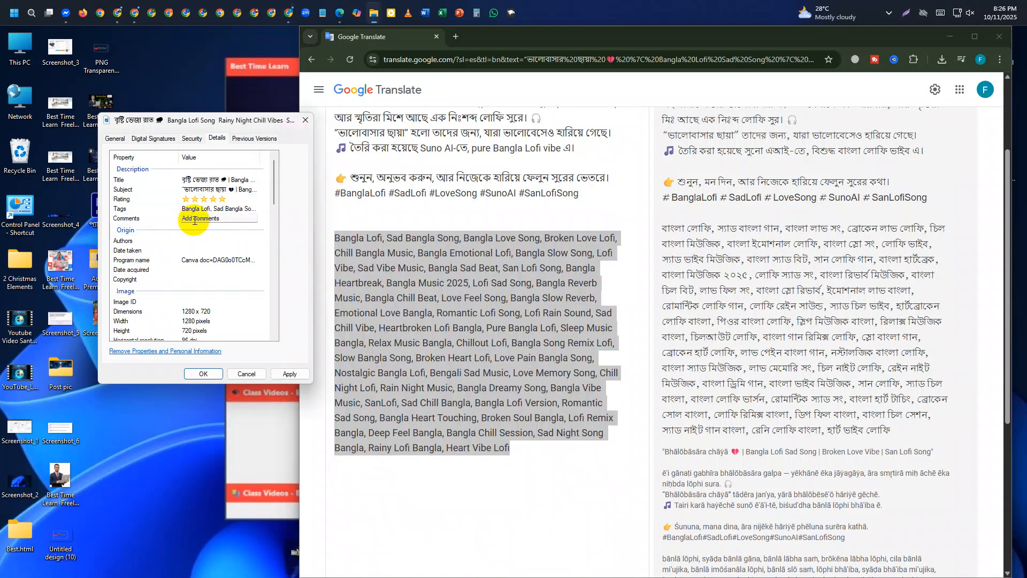
Step: Paste the entire source text of title, description and tags into the image's Comments property and save the file properties
click(471, 335)
key(ctrl+a)
key(ctrl+c)
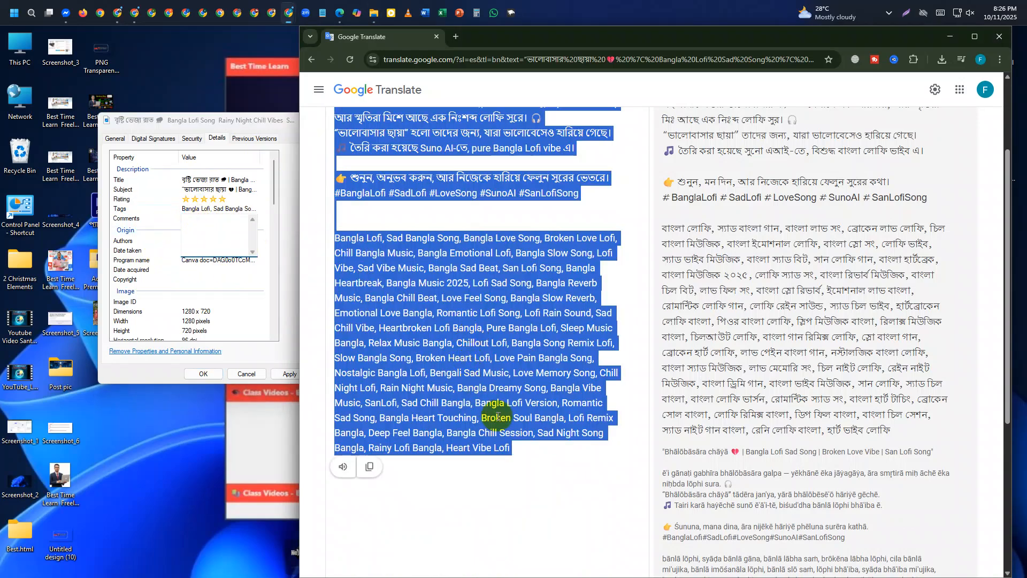
scroll(482, 417, up, 3)
click(204, 241)
key(ctrl+v)
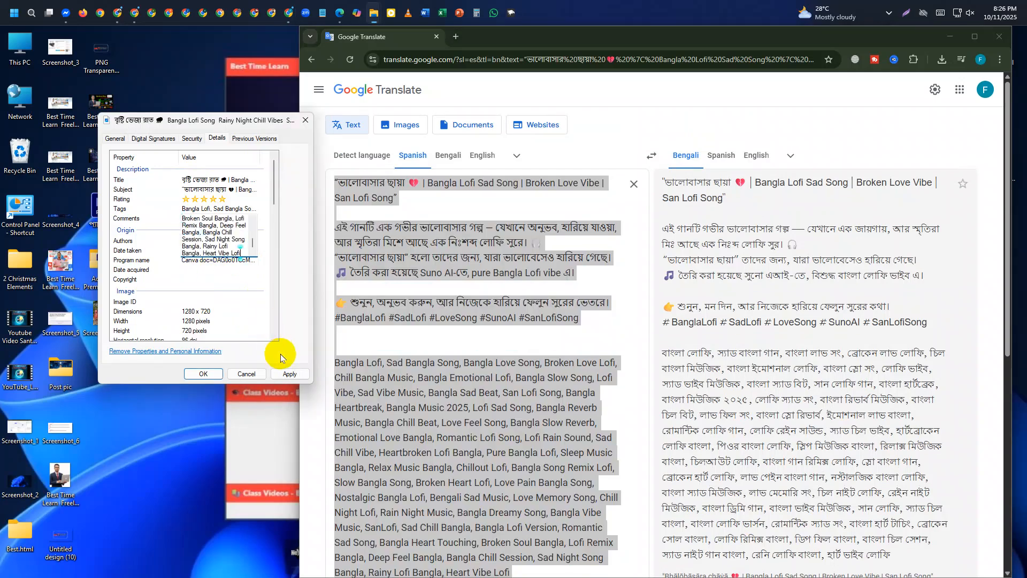
click(290, 375)
click(204, 373)
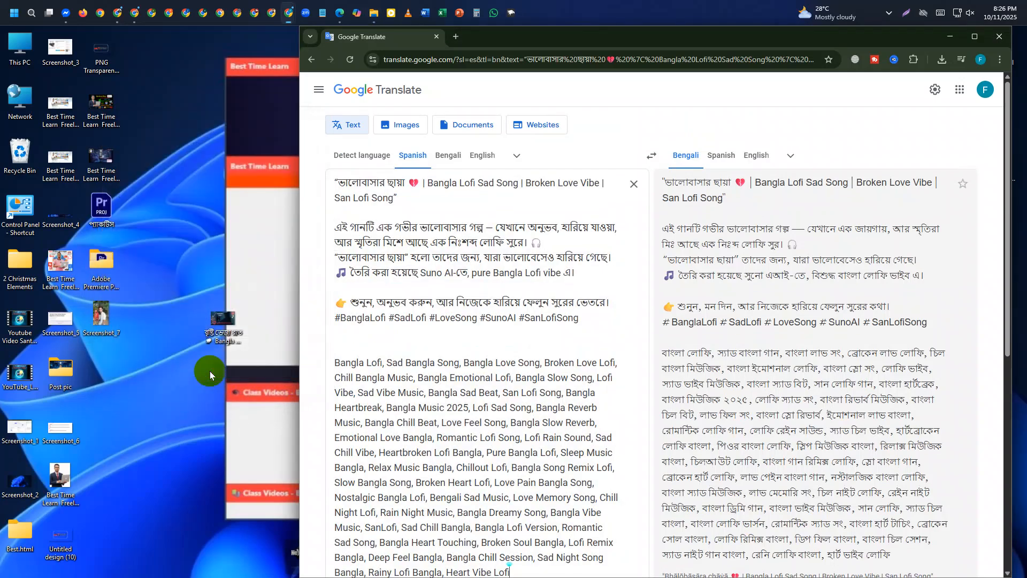
Step: Move the Google Translate window aside, bring back the ChatGPT browser window maximized and switch to the Suno workspace
click(223, 321)
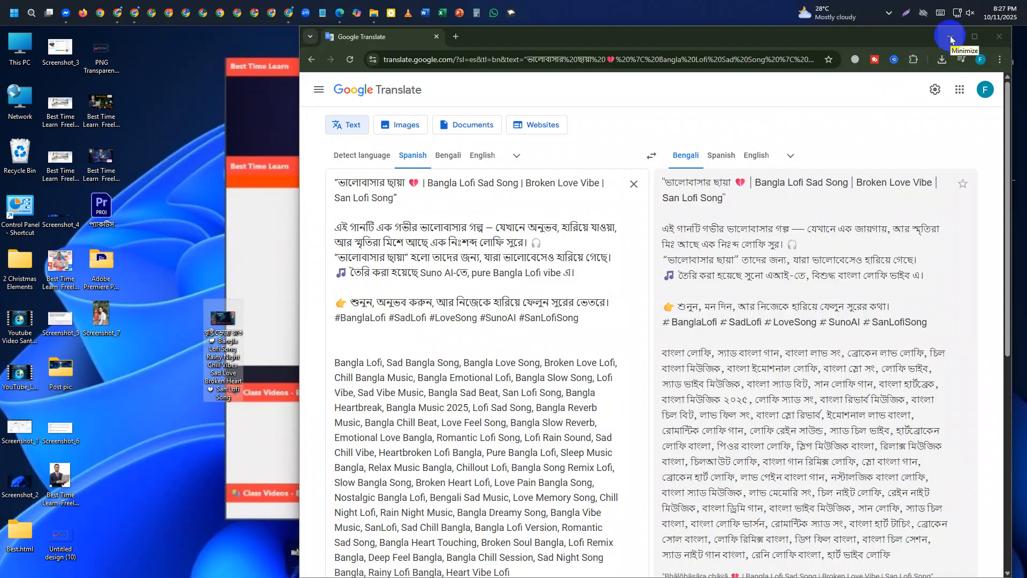
drag(866, 42, 715, 110)
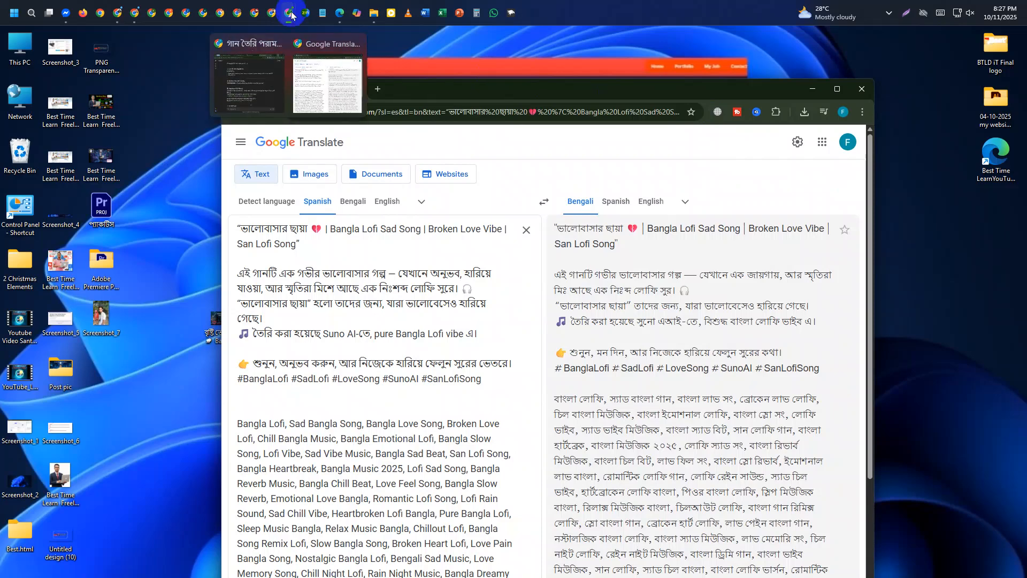
click(259, 72)
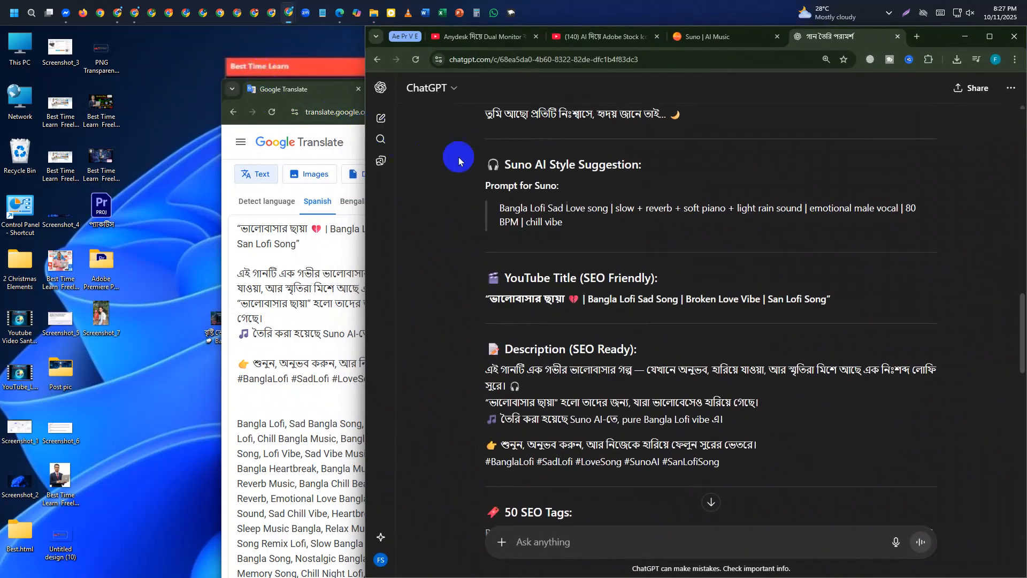
click(978, 37)
click(396, 36)
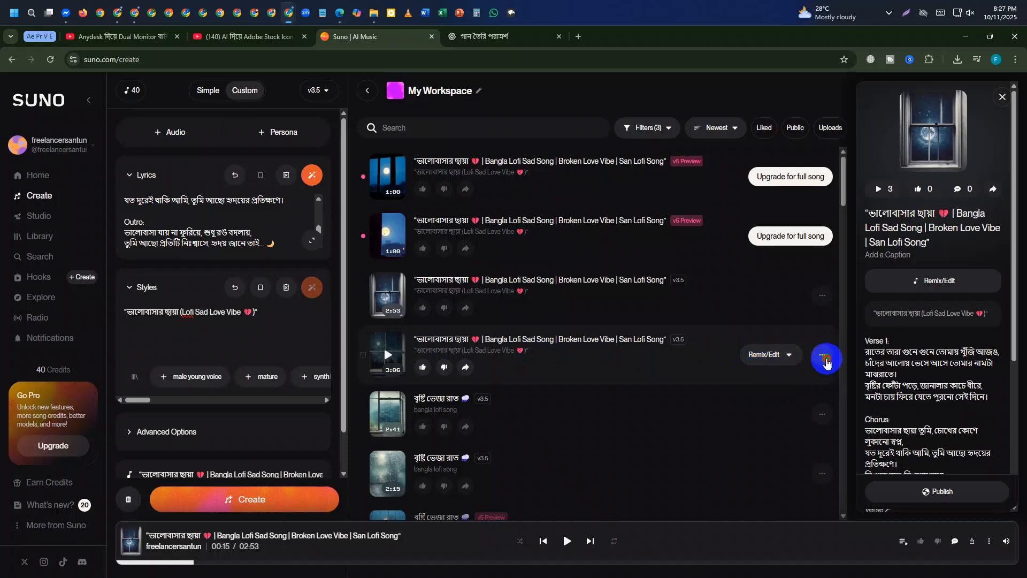
Step: Check the download format options for the 3:06 version of the "ভালোবাসার ছায়া" song and close them
click(827, 362)
click(765, 518)
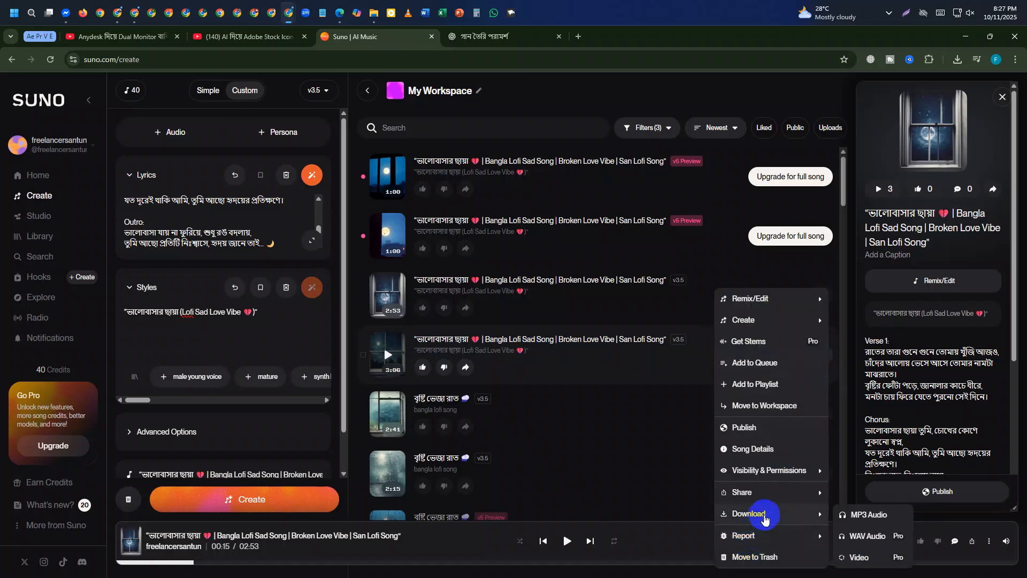
click(606, 287)
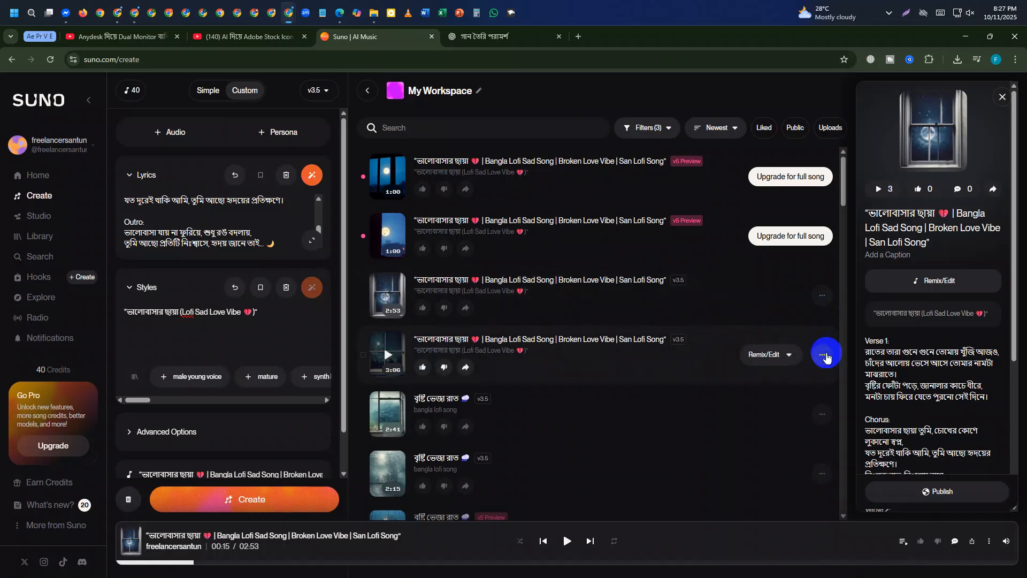
Step: Download the 3:06 version of "ভালোবাসার ছায়া" as MP3 audio, declining the commercial-rights upgrade
click(823, 363)
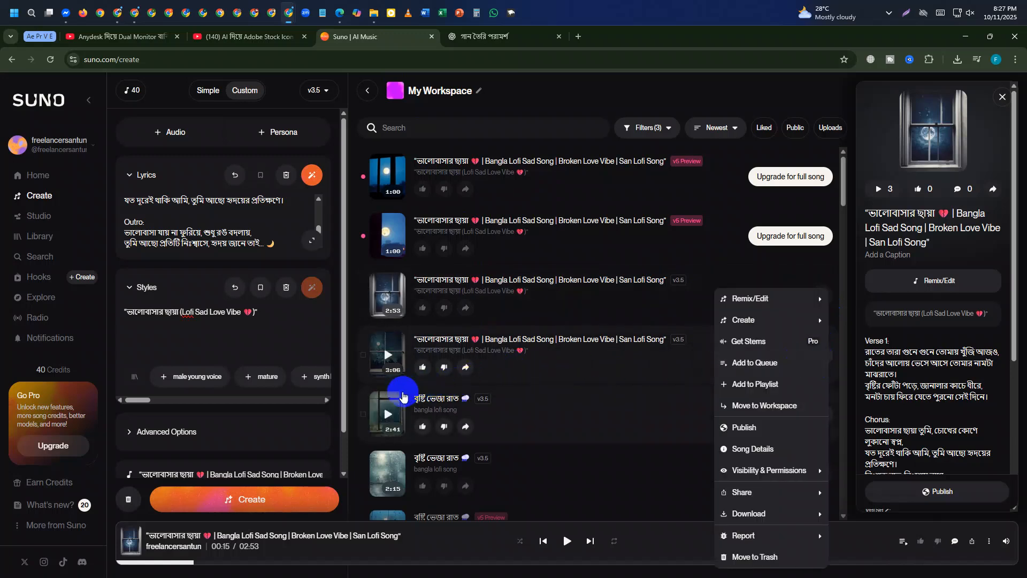
mouse_move(750, 518)
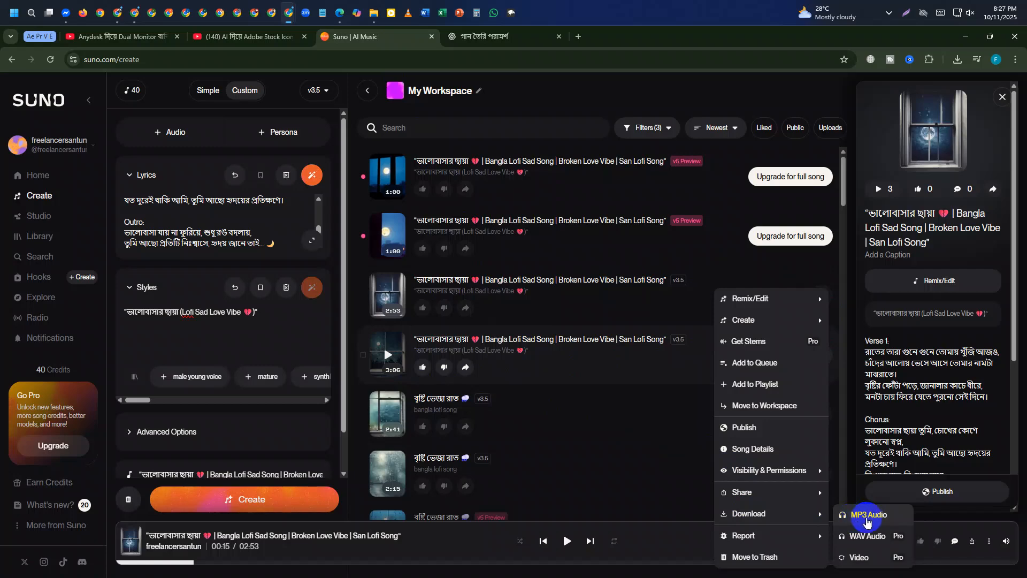
click(868, 516)
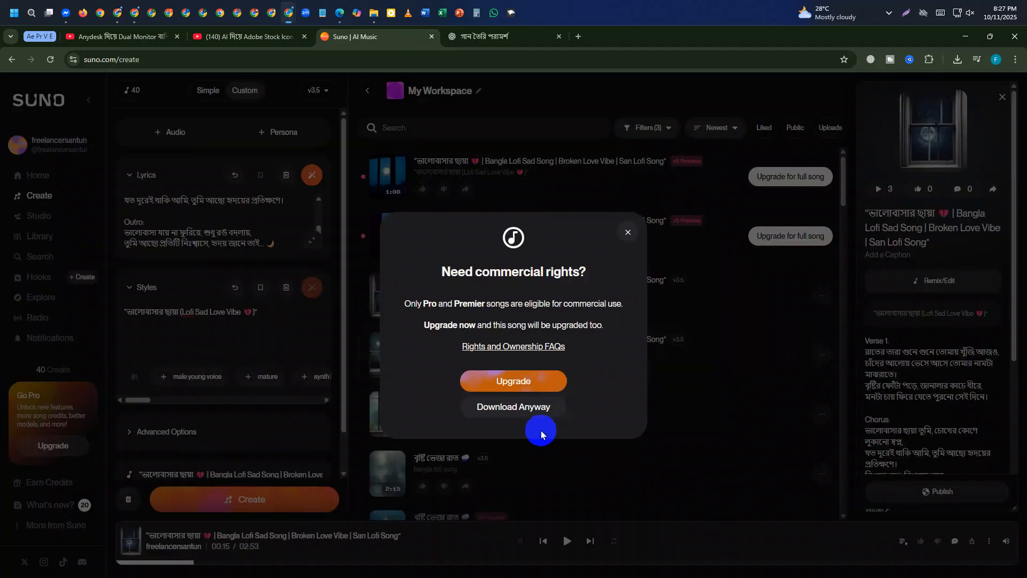
click(528, 408)
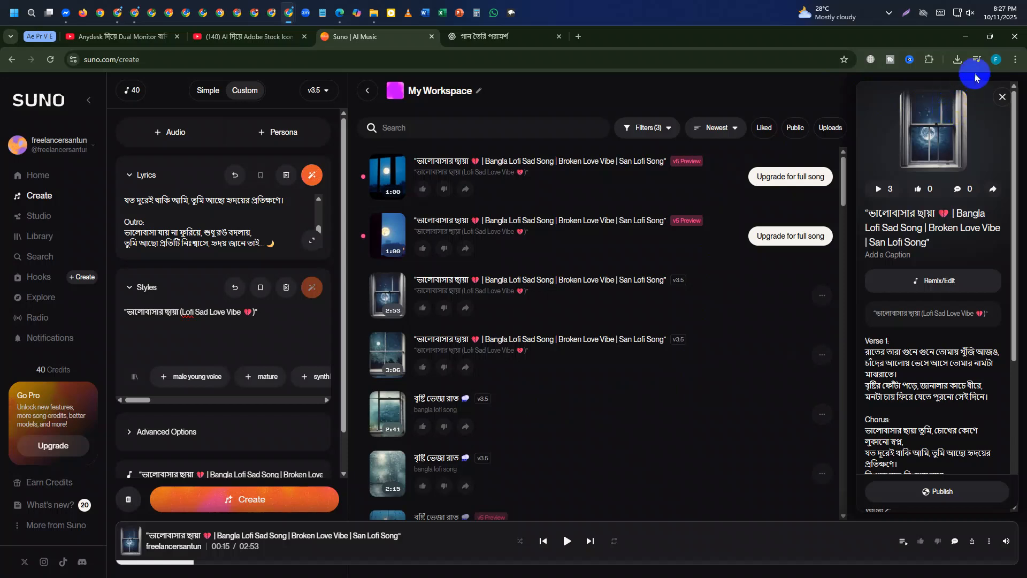
Step: Play the downloaded MP3 of the song in Media Player to check it, and close the player
click(958, 60)
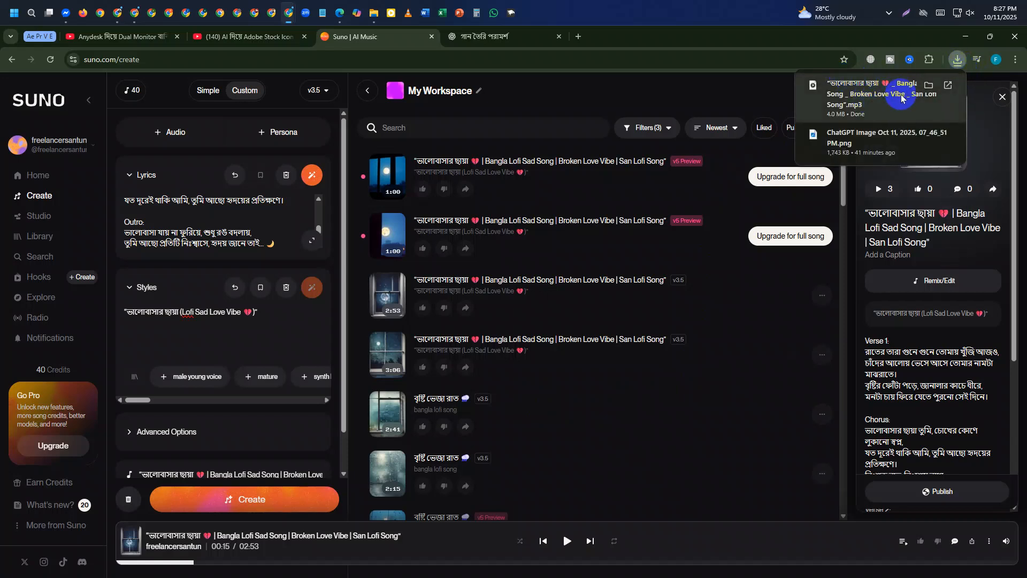
click(879, 89)
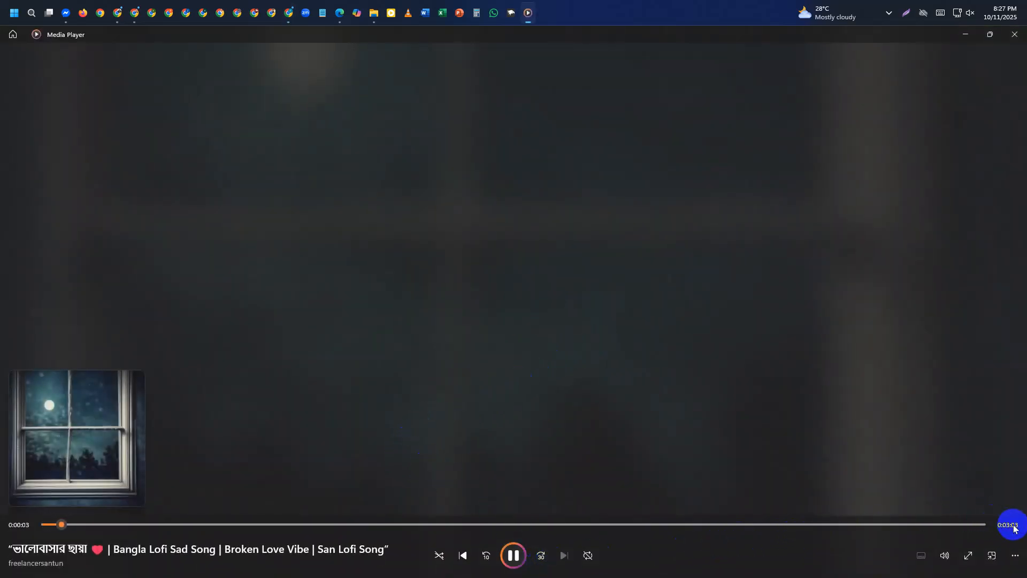
click(1024, 31)
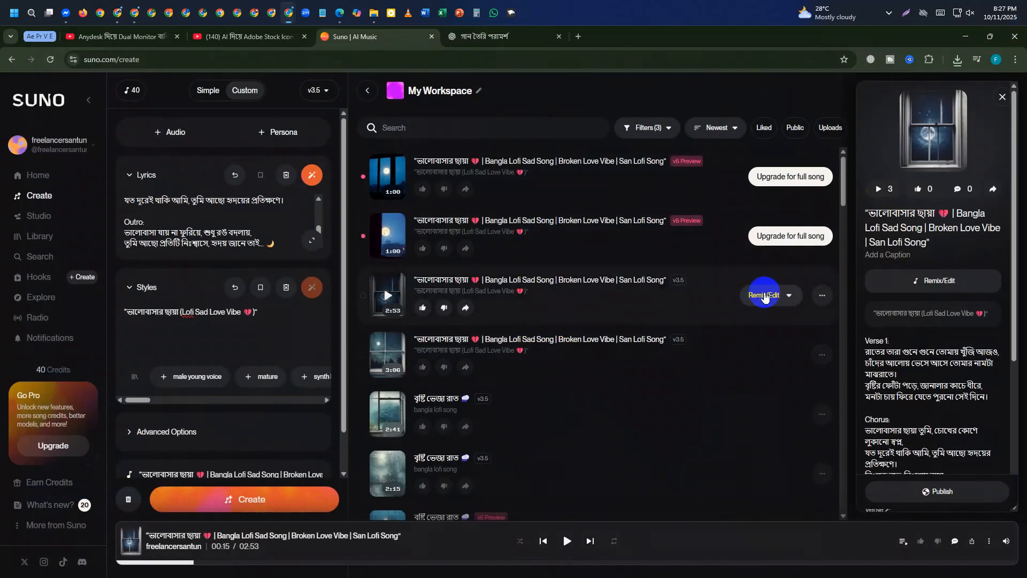
Step: Download the 2:53 version of "ভালোবাসার ছায়া" as MP3 audio without upgrading and check it in the recent downloads
click(824, 295)
click(764, 515)
click(846, 515)
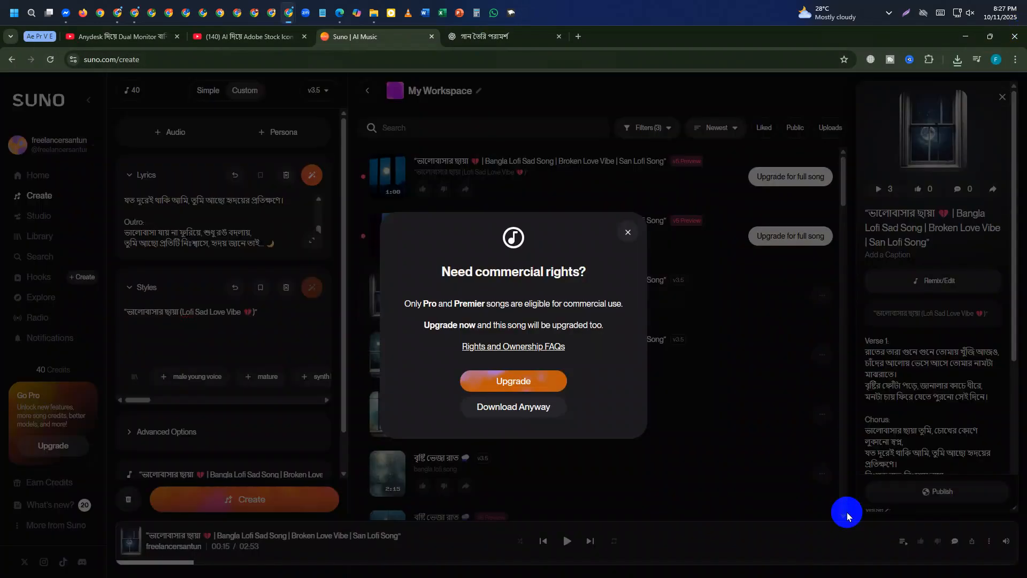
click(523, 410)
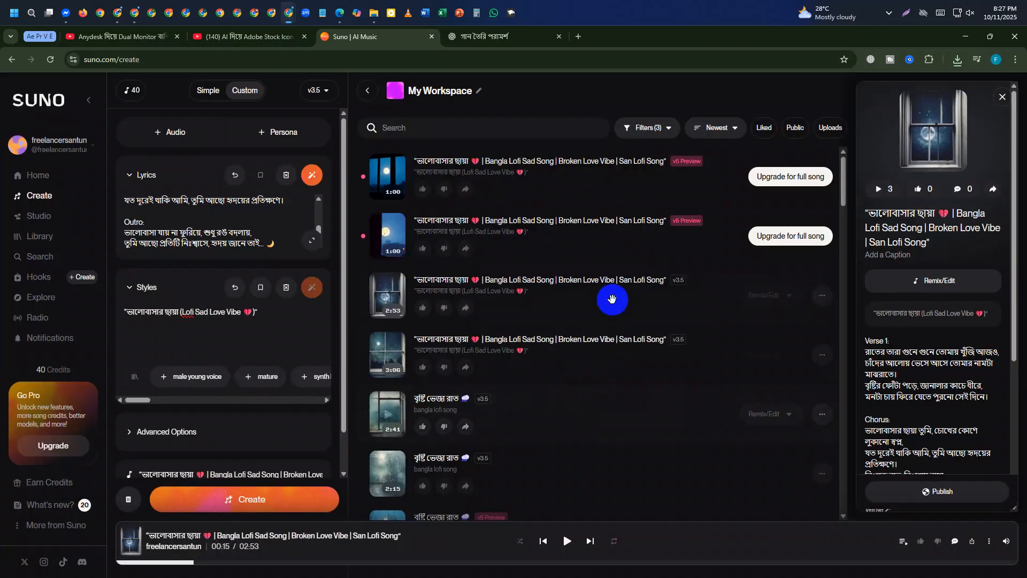
click(957, 60)
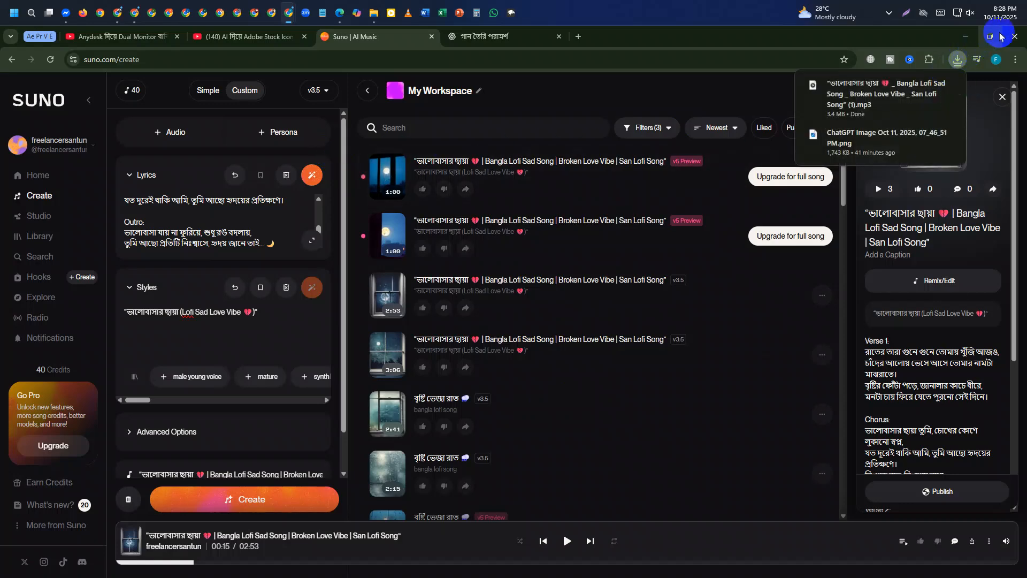
Step: Minimize the open browser windows and create a new video project in CapCut
click(967, 37)
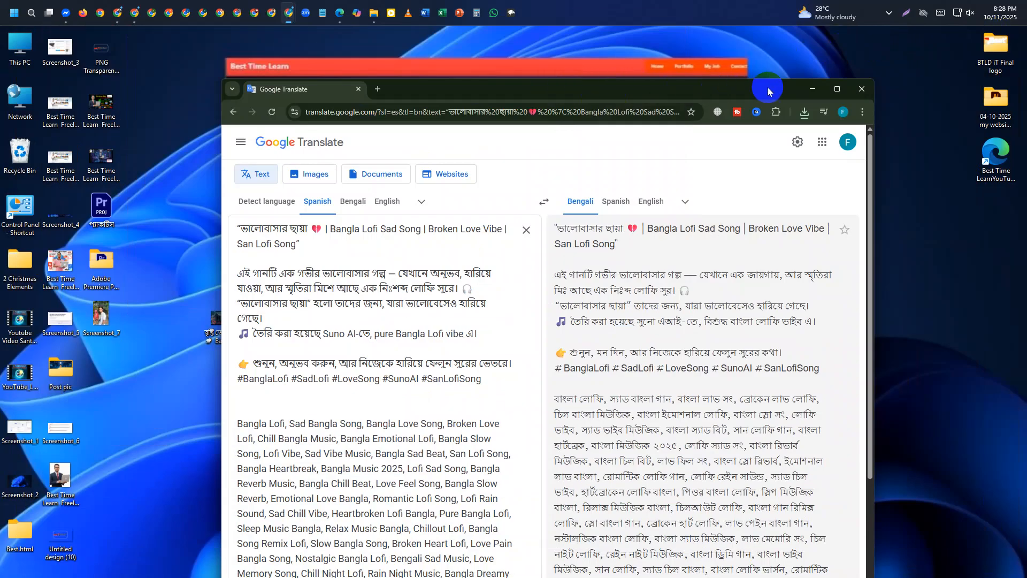
click(813, 89)
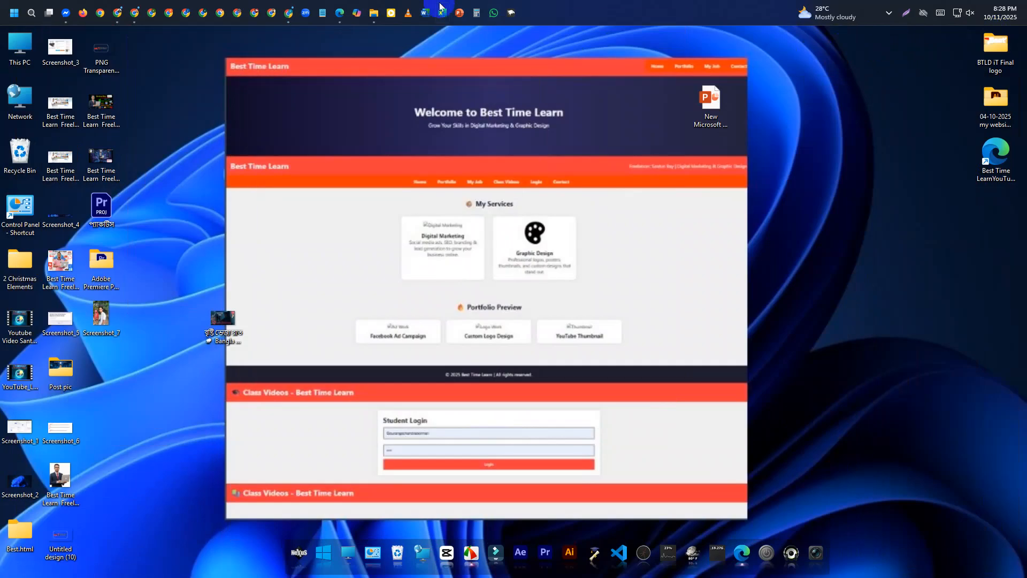
click(450, 554)
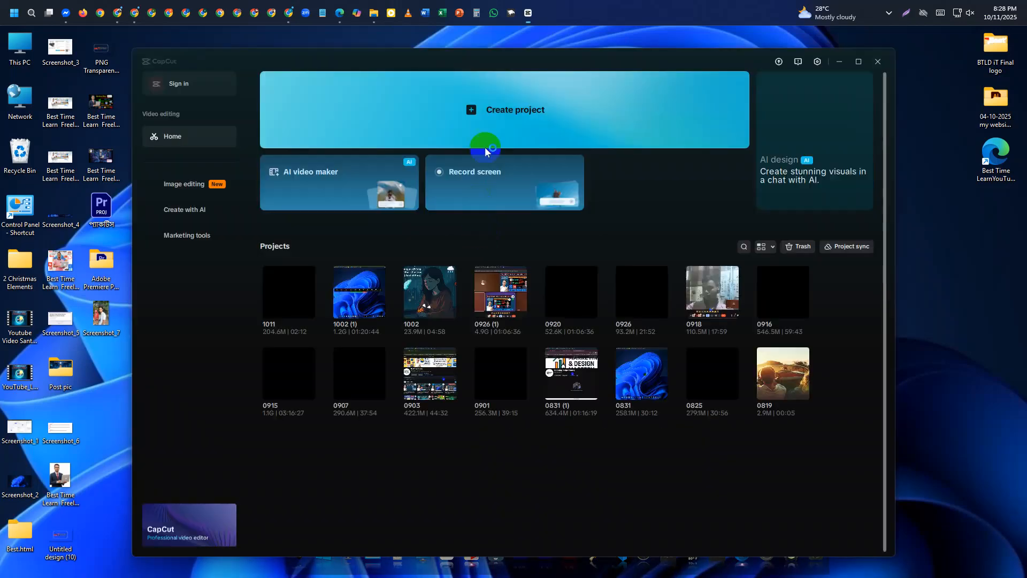
click(488, 133)
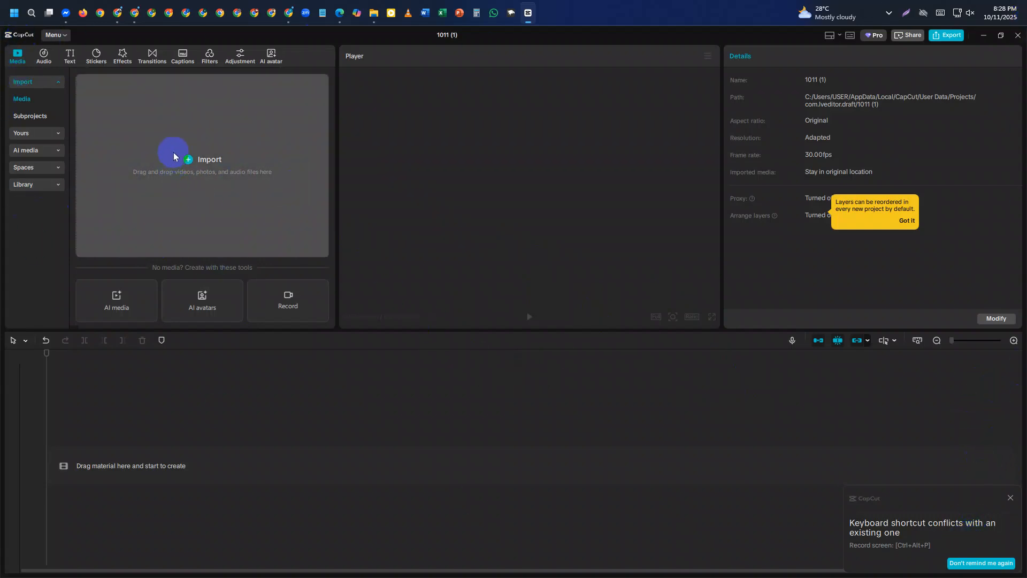
Step: Import both downloaded "ভালোবাসার ছায়া" MP3 files from the Downloads folder into the project media
click(187, 162)
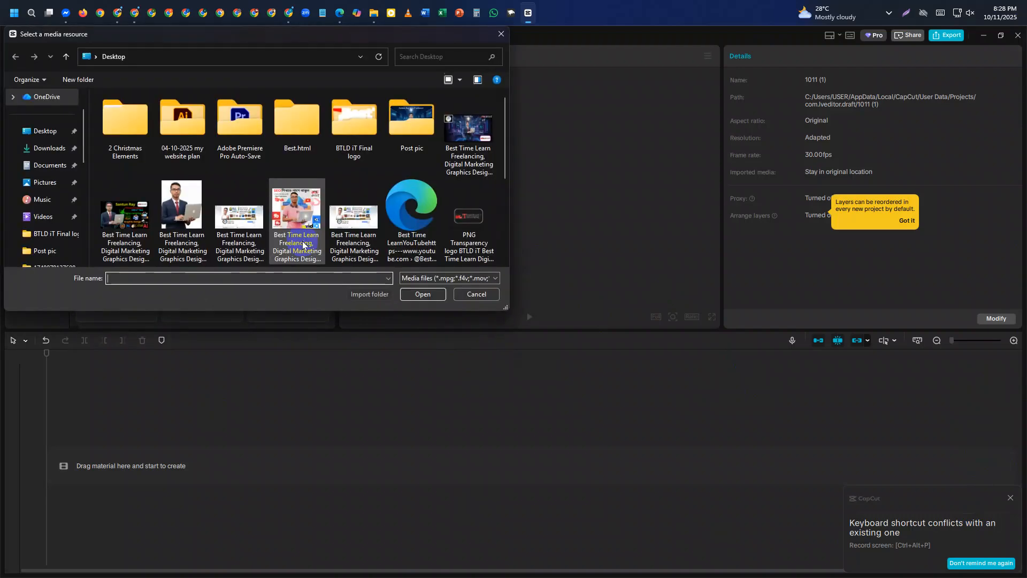
click(54, 149)
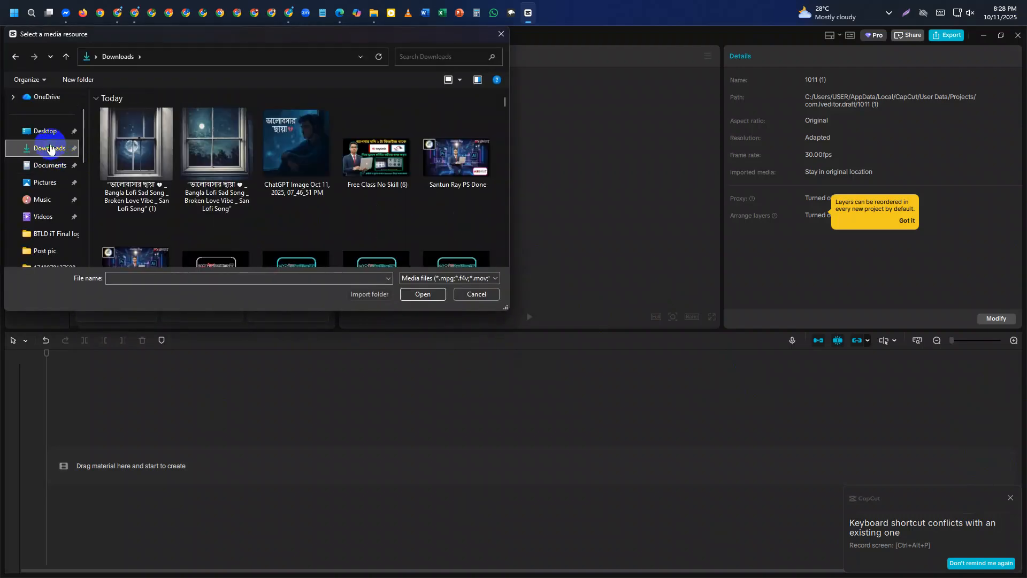
click(415, 278)
click(190, 167)
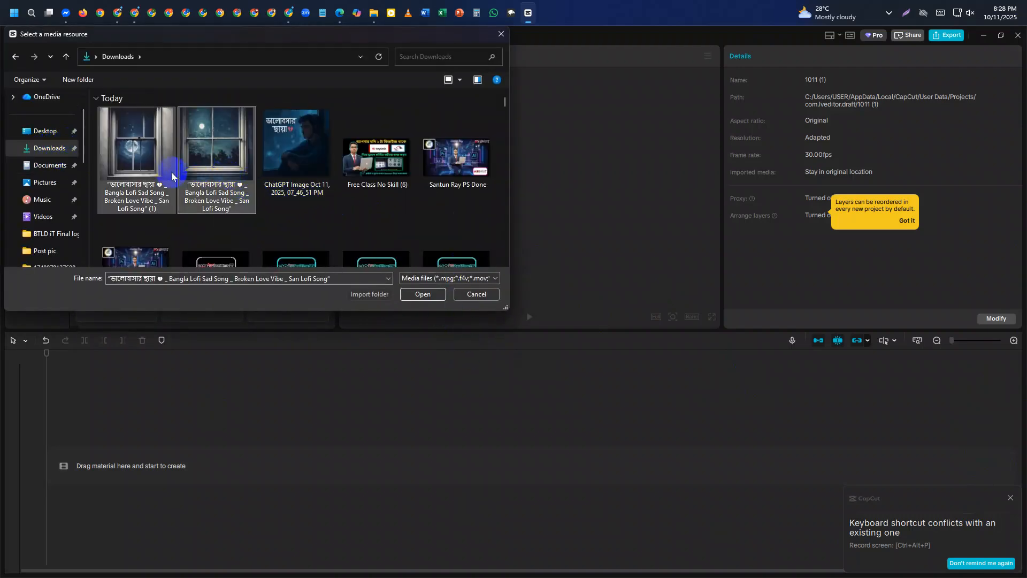
ctrl+click(145, 178)
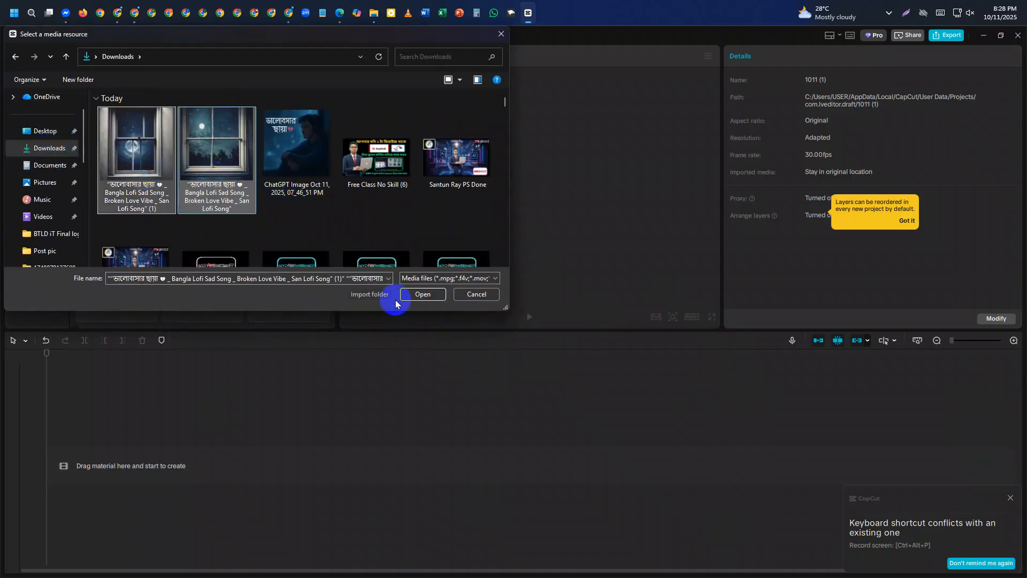
click(426, 299)
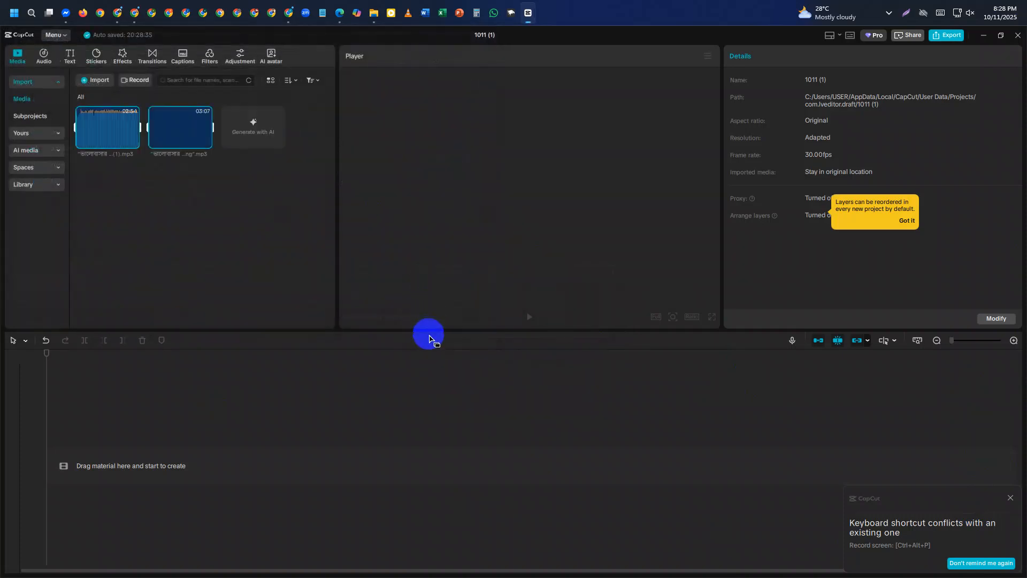
Step: Place the two songs end to end on the timeline's audio track, with the longer 03:07 song first
click(177, 130)
drag(177, 142, 102, 457)
drag(113, 136, 442, 507)
Step: Raise the volume of both audio clips on the timeline, bringing the second clip to 18.2 dB
click(351, 499)
drag(351, 505, 355, 488)
drag(445, 507, 446, 490)
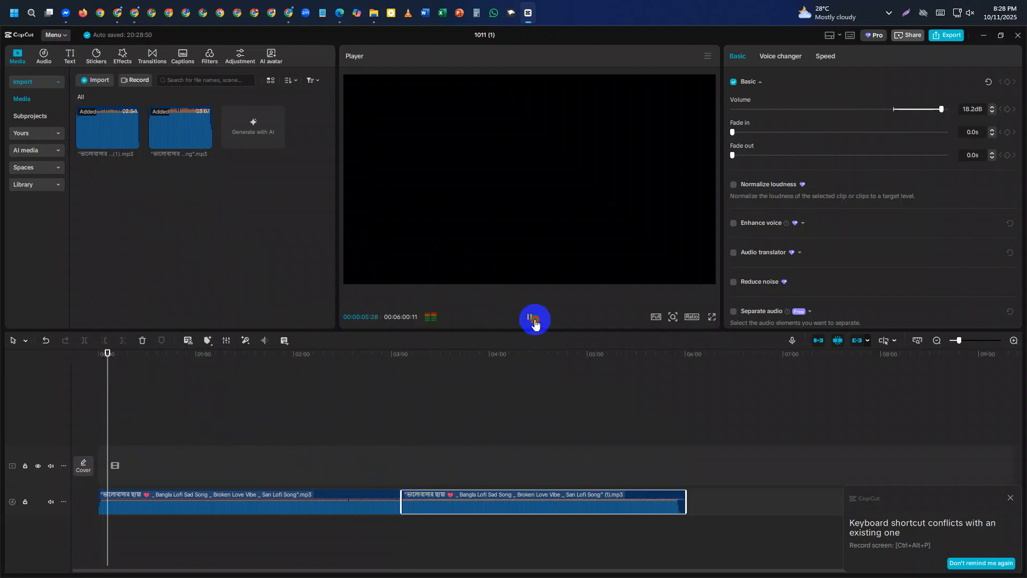
Step: Import the song thumbnail JPG from the Desktop and place it above the audio, extended to the end of both songs
click(83, 86)
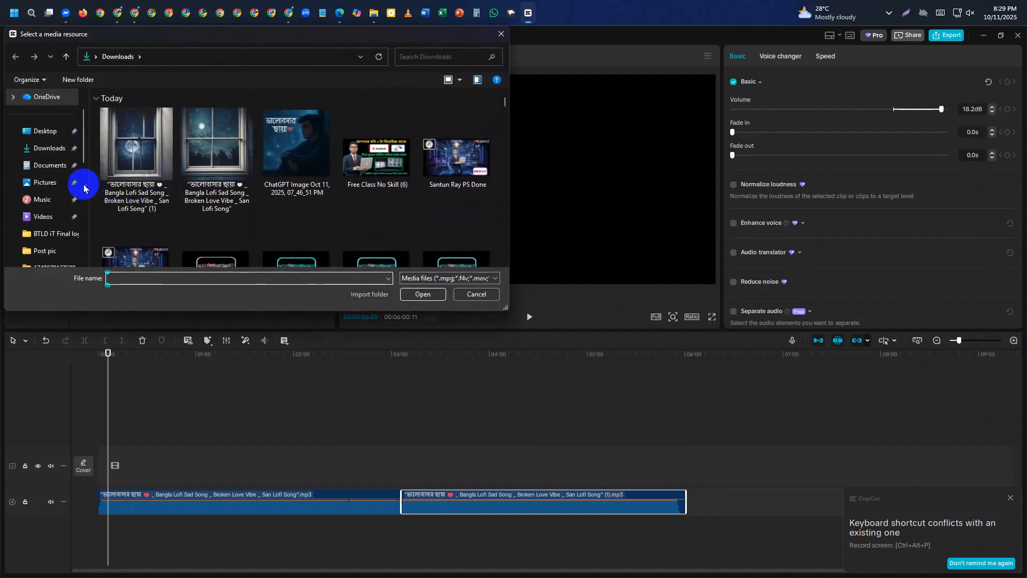
click(48, 133)
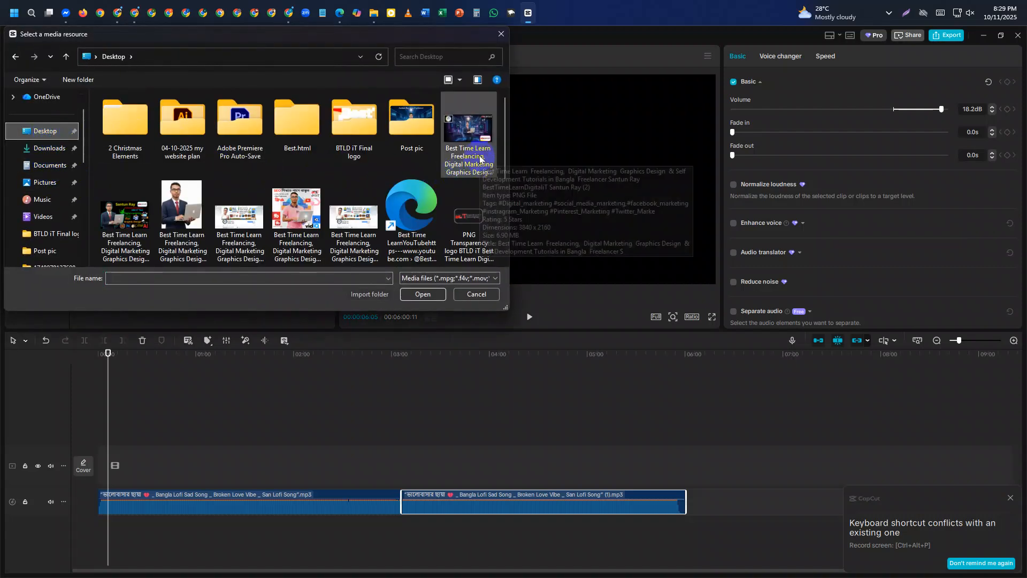
scroll(407, 214, down, 3)
click(297, 220)
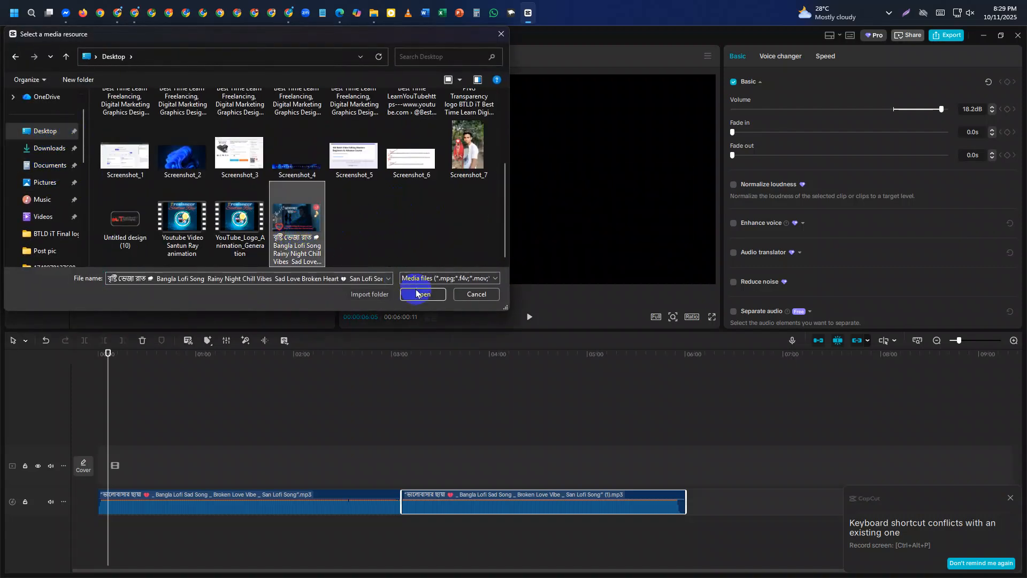
click(422, 294)
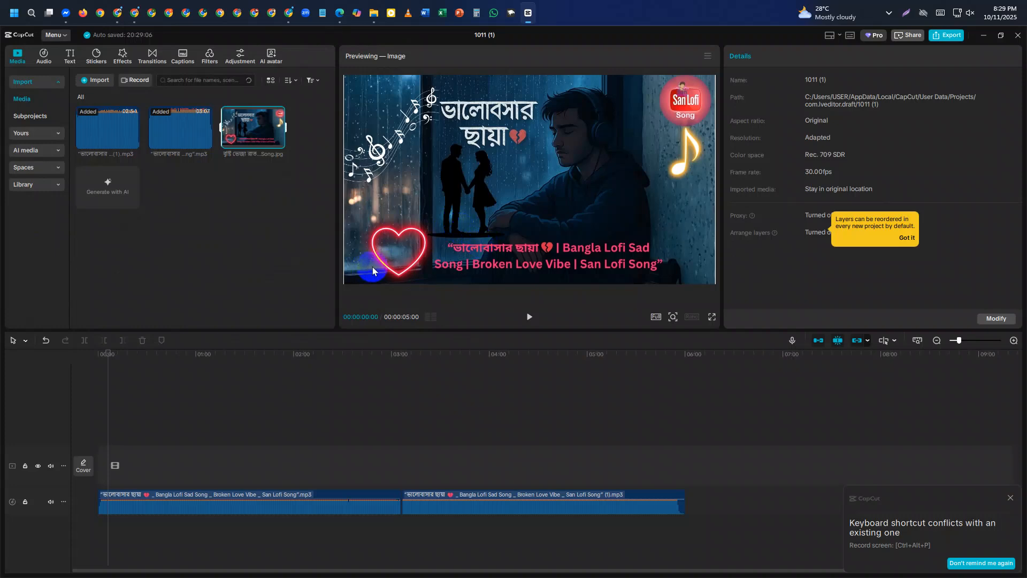
drag(232, 128, 681, 520)
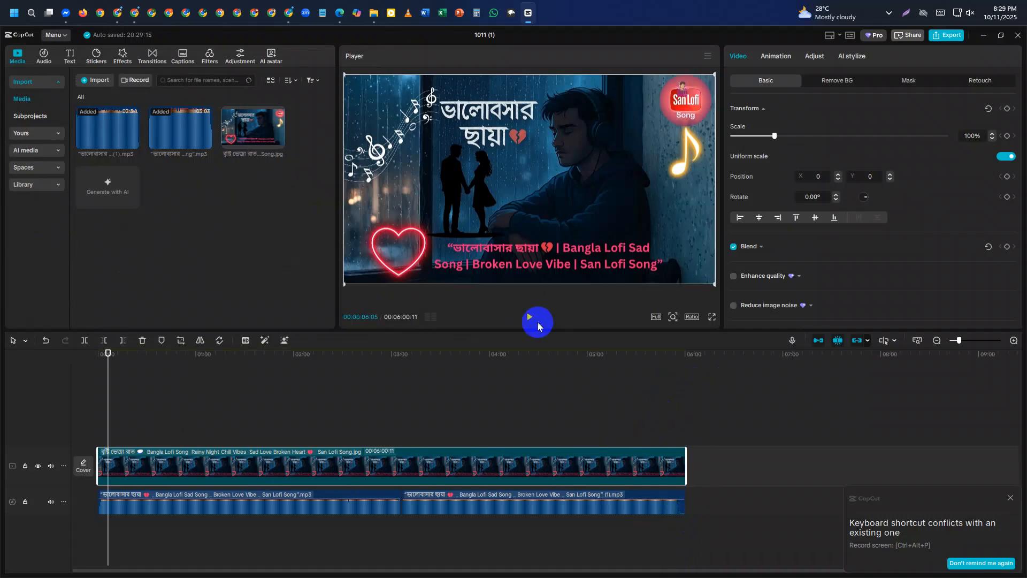
Step: Export the video as "ভালোবাসার ছায়া 💔 Bangla Lofi Sad Song Broke" in 4K, H.264, mp4 at 30fps
click(949, 37)
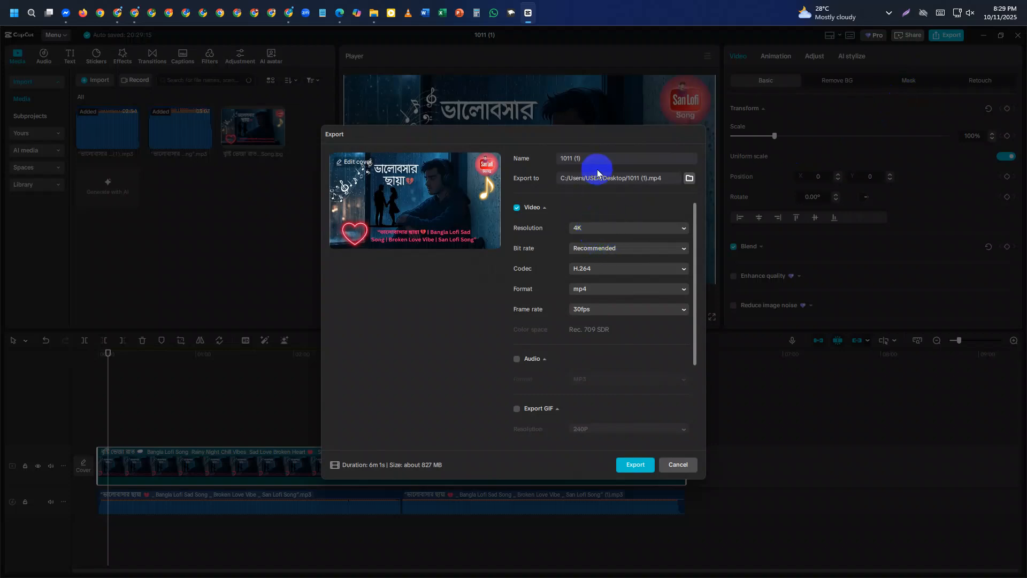
double_click(581, 164)
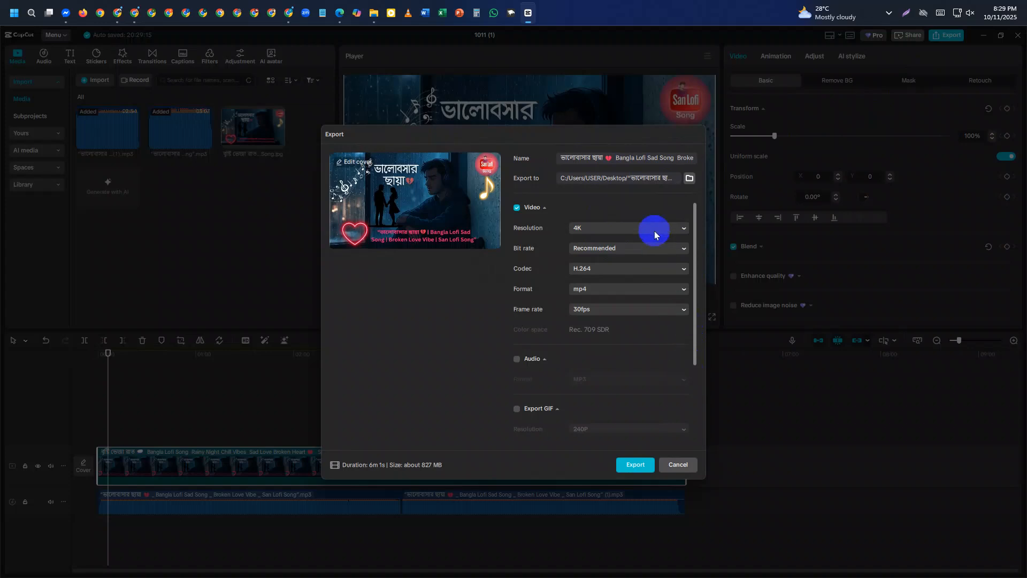
click(617, 158)
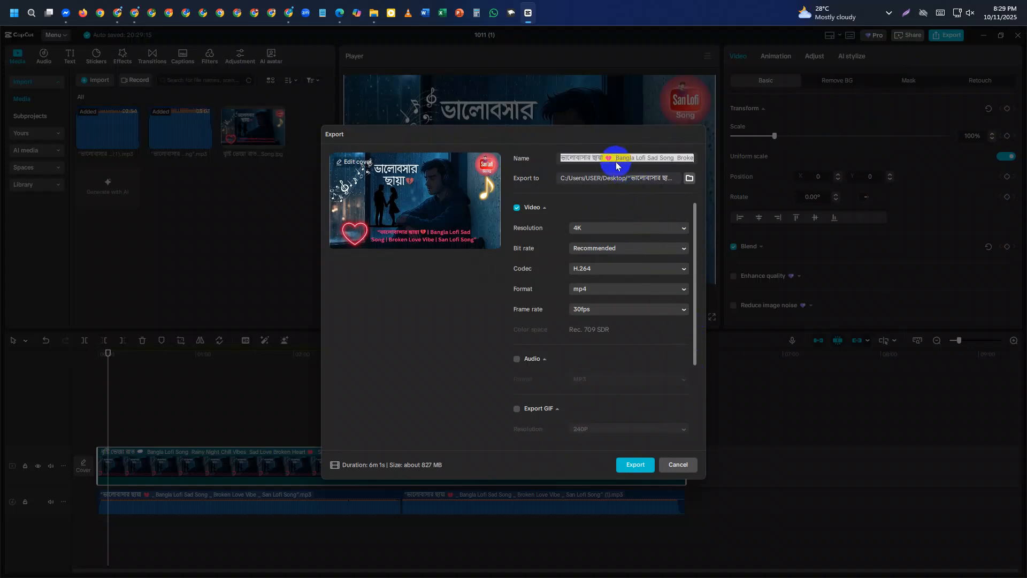
click(622, 169)
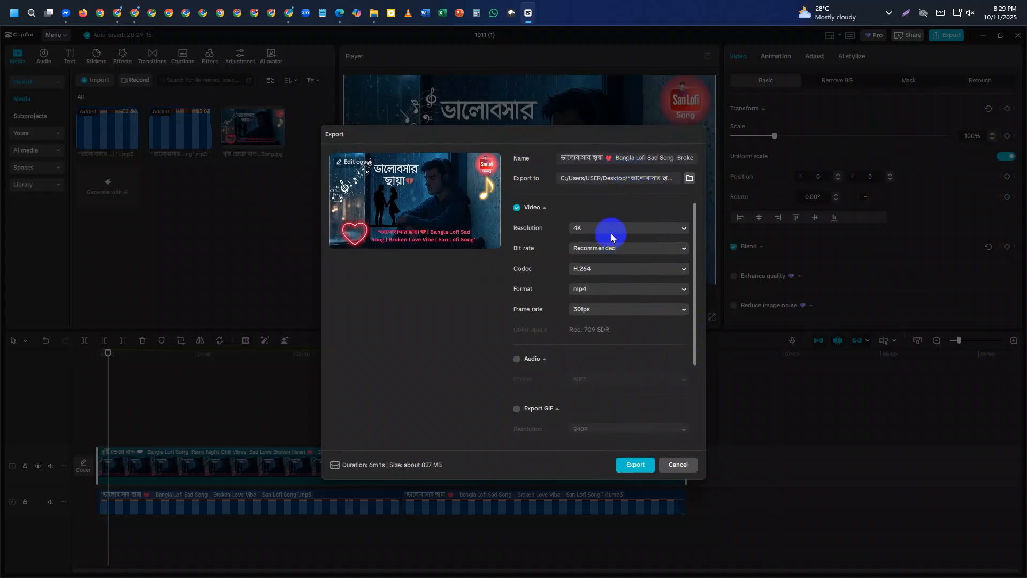
click(632, 466)
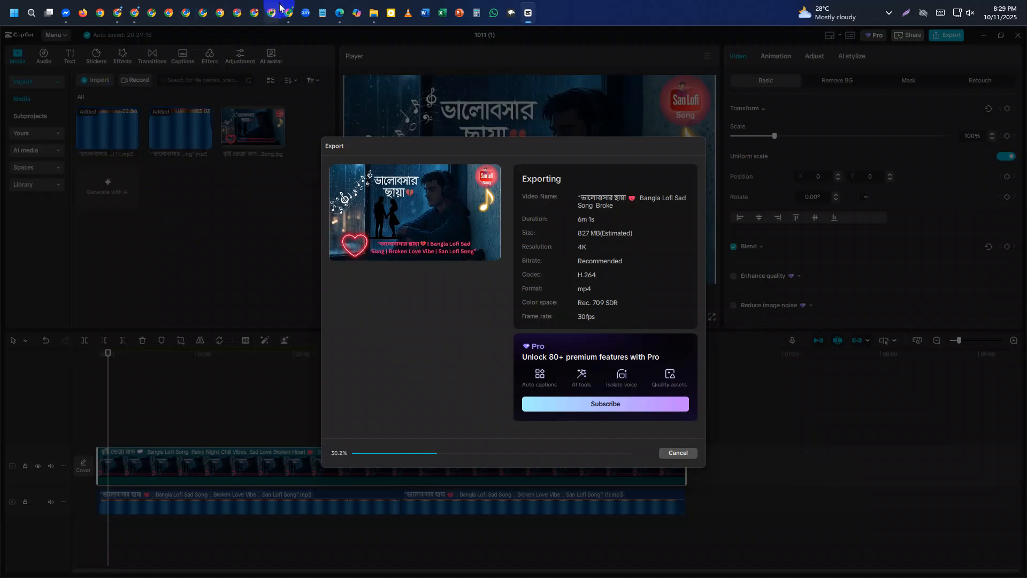
mouse_move(287, 14)
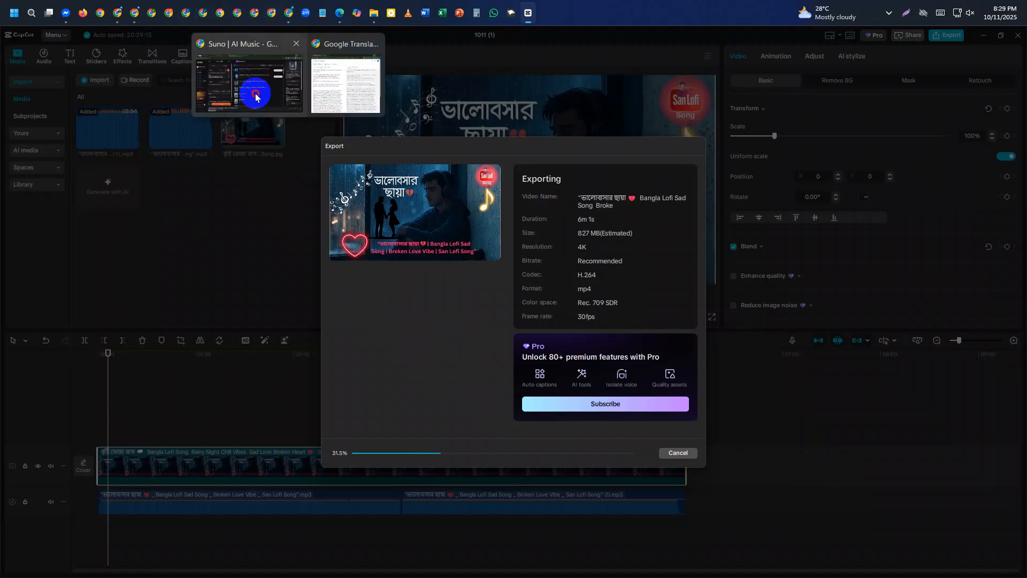
click(251, 86)
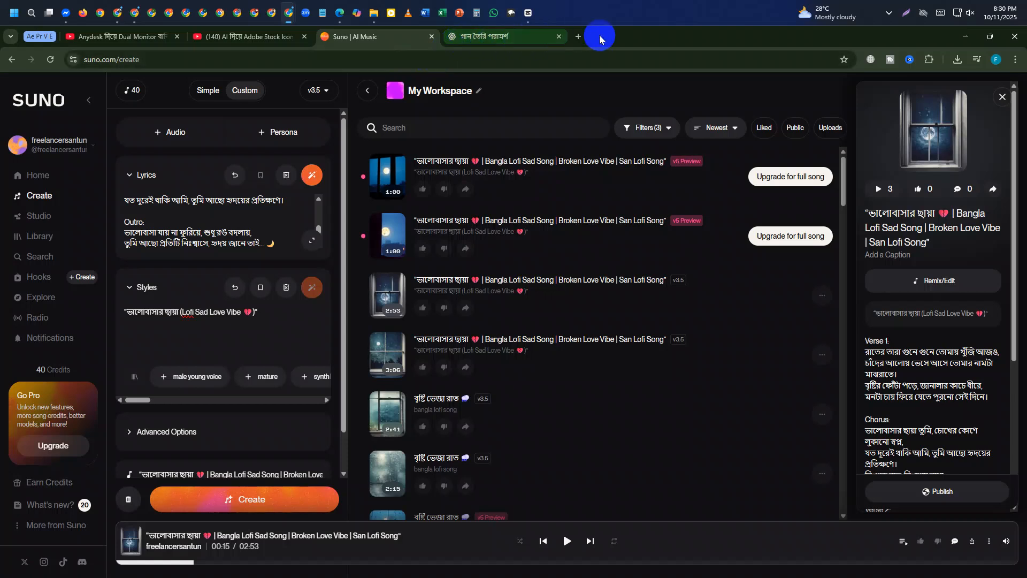
click(578, 37)
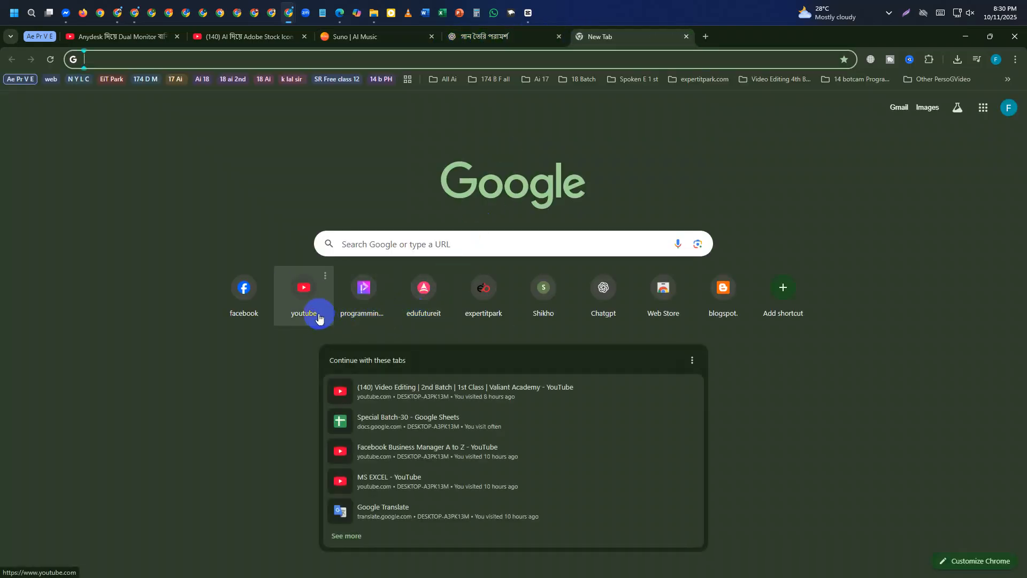
click(319, 316)
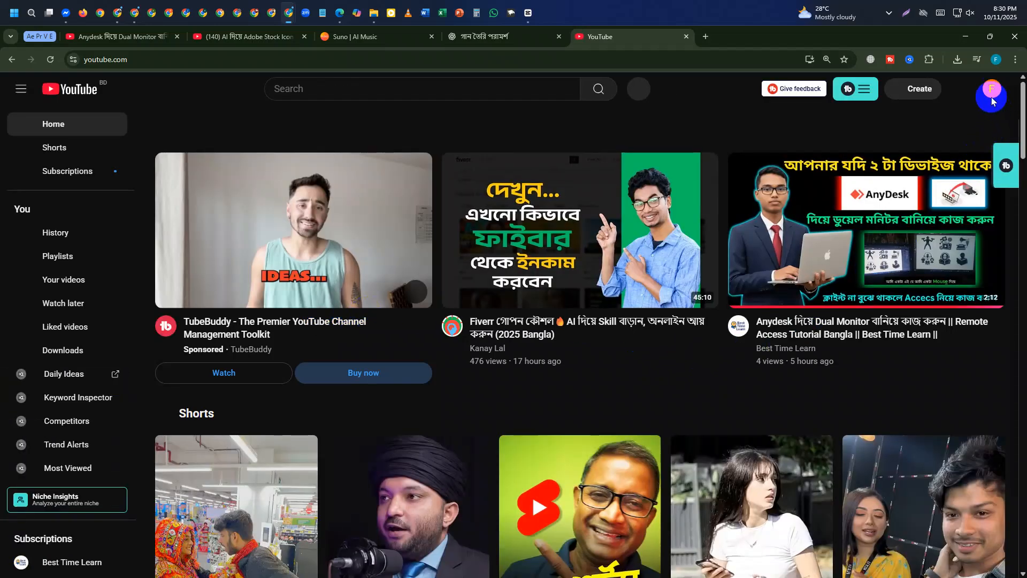
click(992, 90)
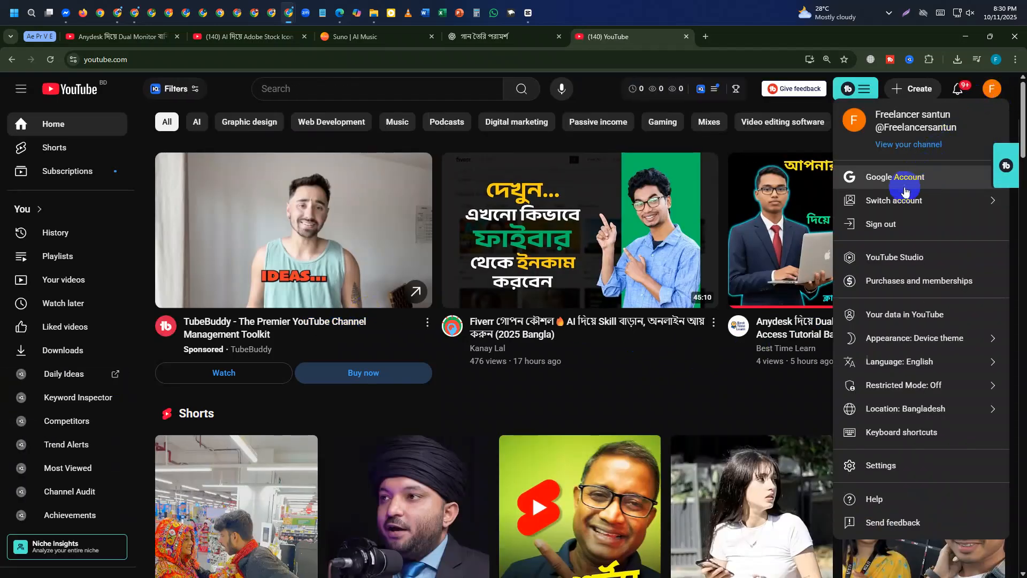
click(883, 201)
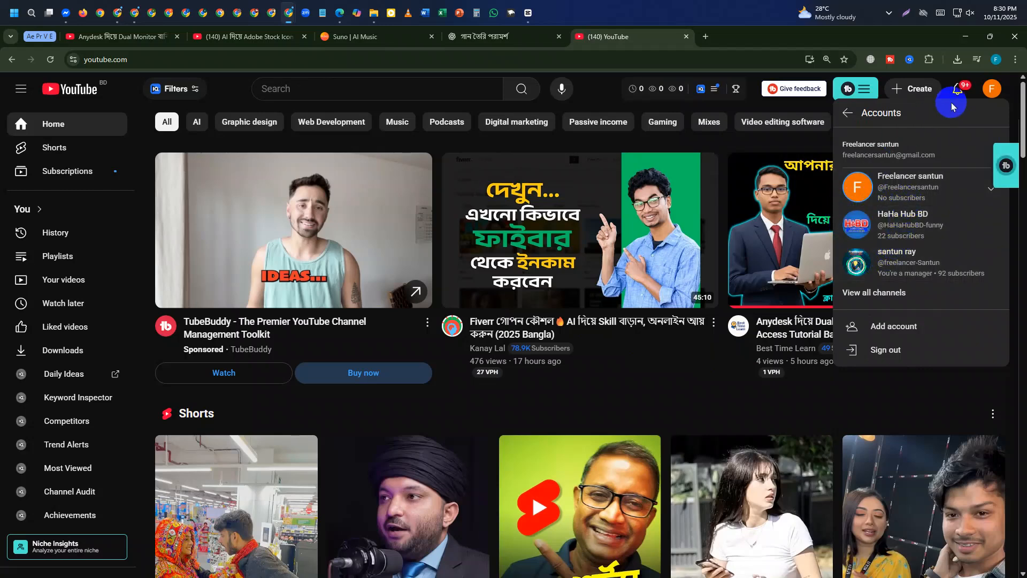
click(965, 35)
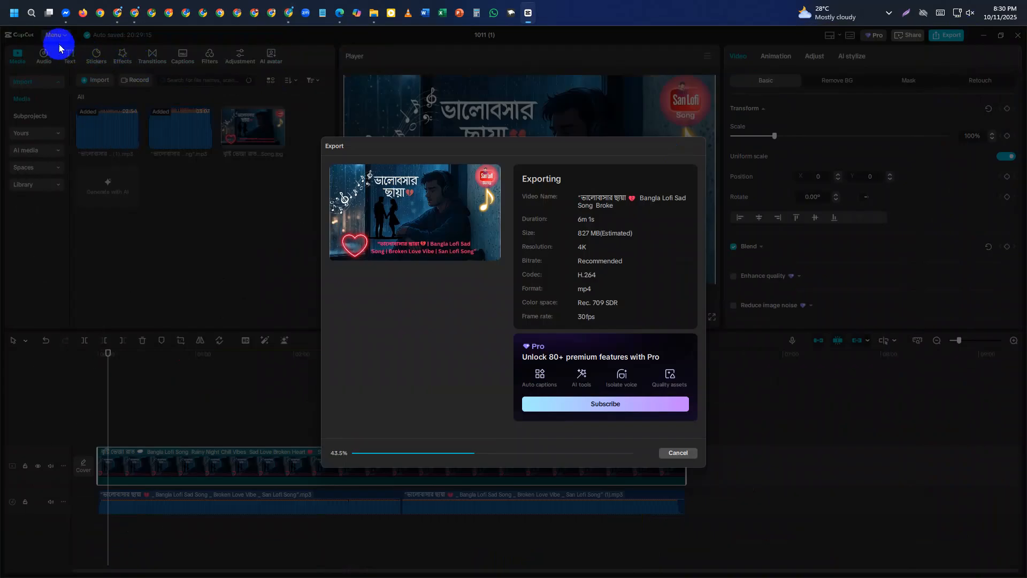
Step: Switch to the Chrome window containing the Canva design, open YouTube in a new tab and go to the San Lofi Song channel page
click(134, 13)
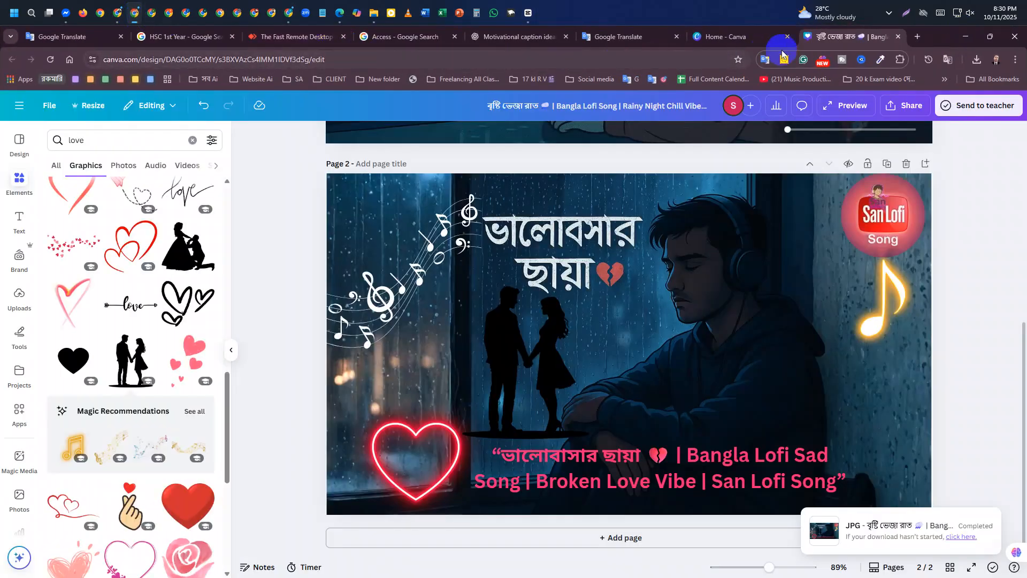
click(918, 37)
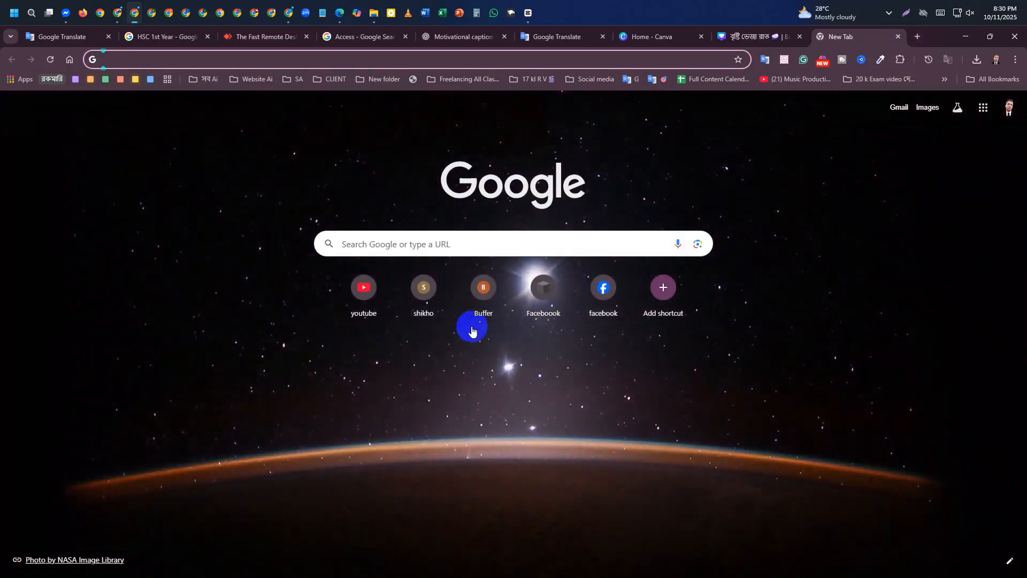
click(360, 311)
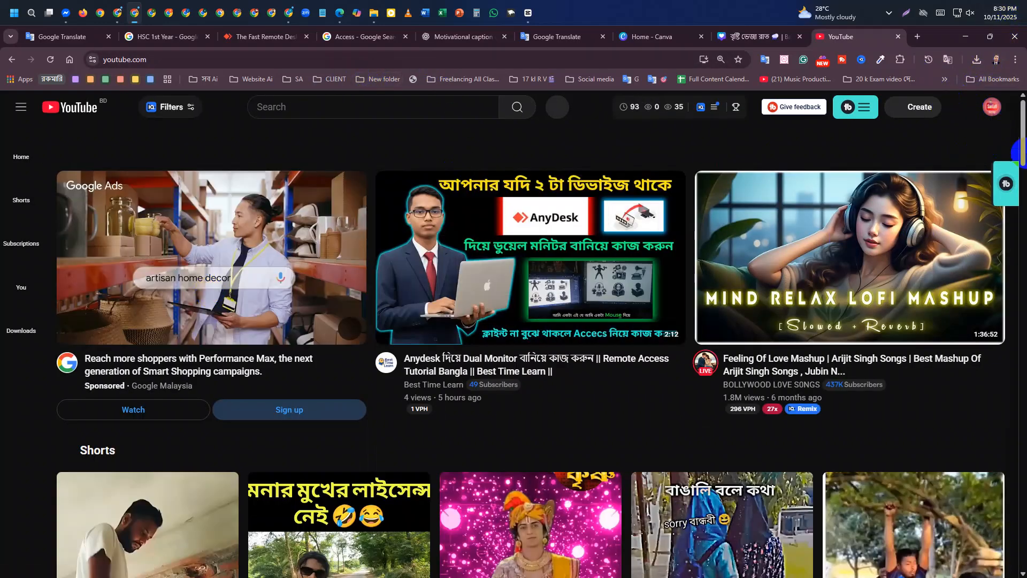
click(997, 109)
click(888, 173)
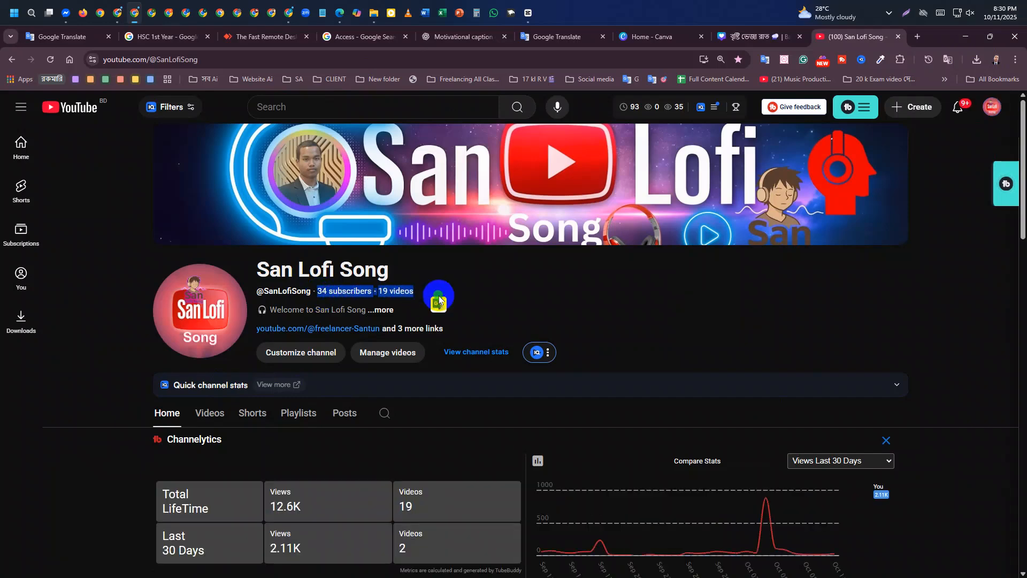
Step: Review the San Lofi Song channel's home page, including subscribers, lifetime and 30-day view statistics, channel keywords and featured videos
scroll(465, 333, down, 5)
drag(303, 304, 269, 302)
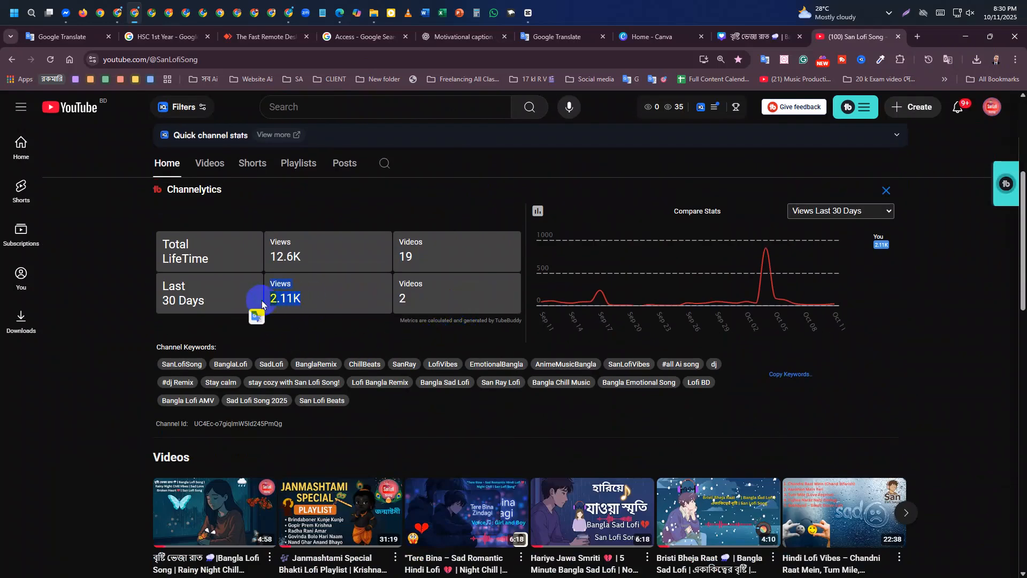
scroll(450, 335, down, 5)
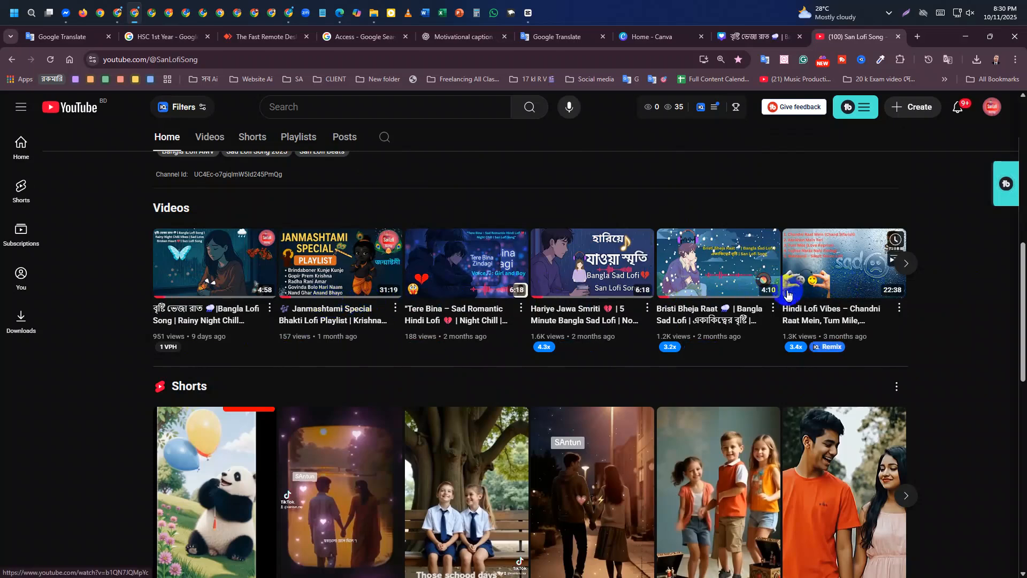
scroll(731, 302, up, 5)
scroll(728, 300, up, 5)
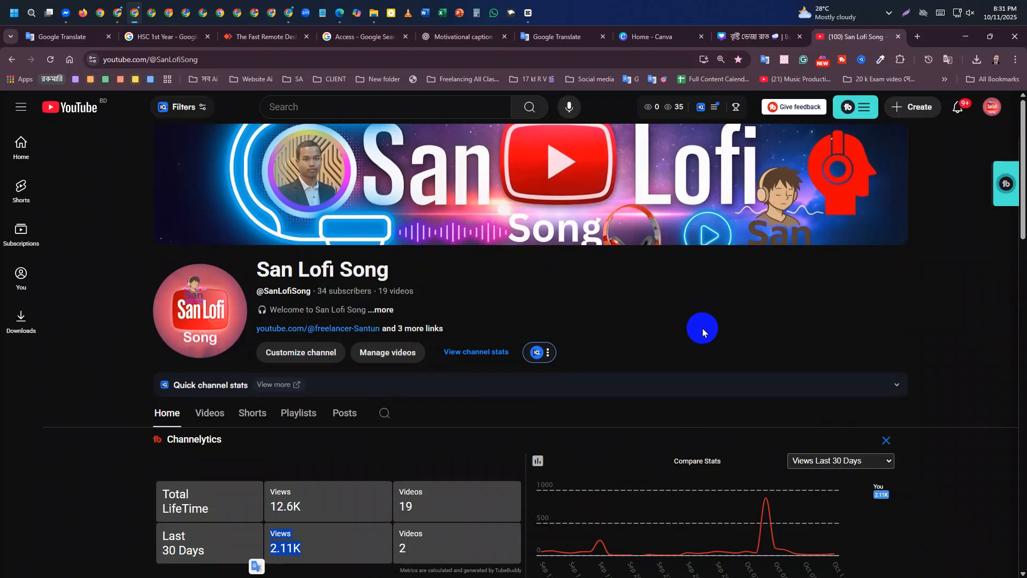
scroll(686, 333, down, 2)
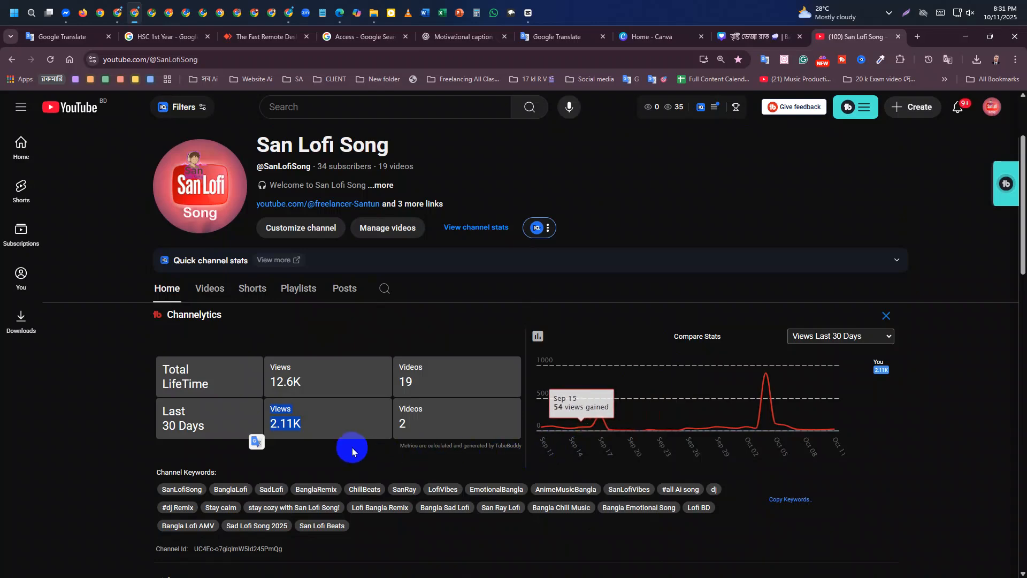
click(357, 452)
scroll(357, 451, down, 6)
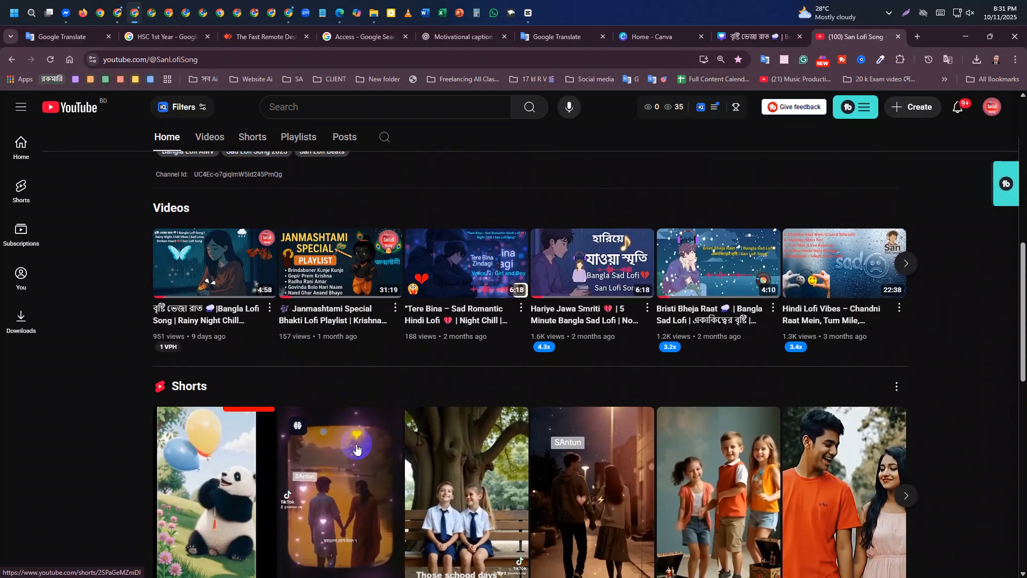
Step: Look through the channel's list of uploaded videos and compare their view counts
click(209, 138)
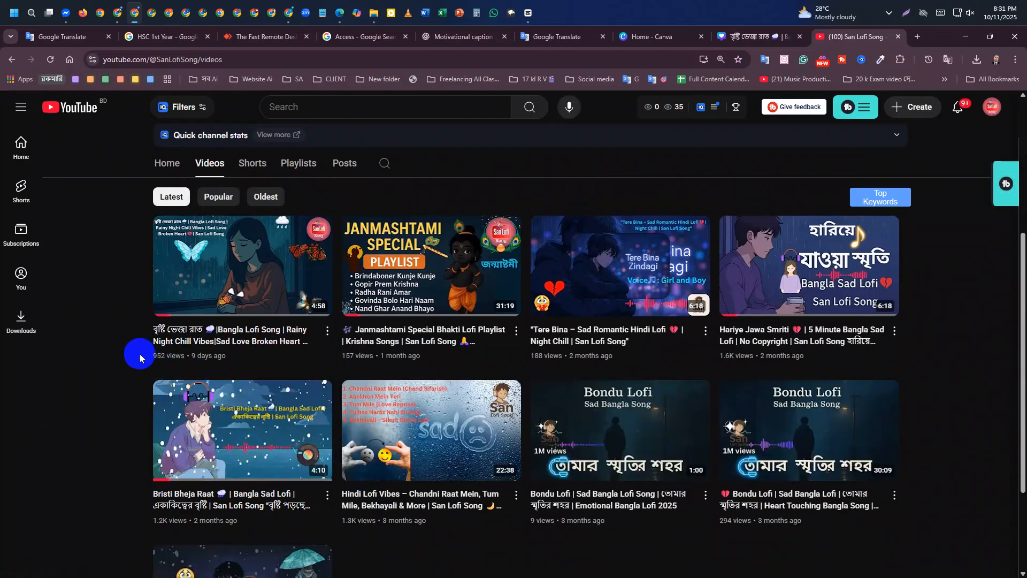
drag(148, 358, 186, 366)
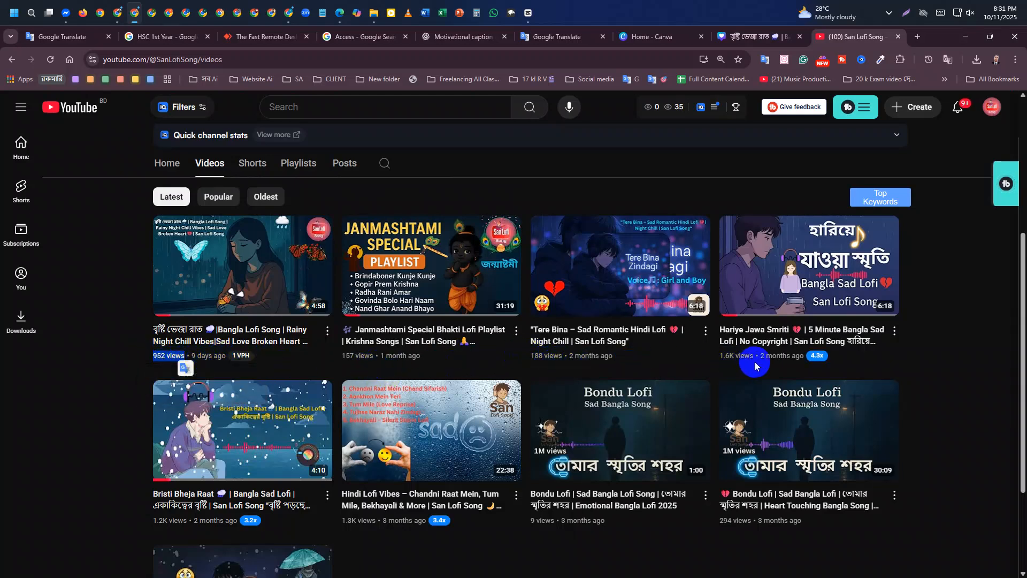
drag(719, 364, 764, 363)
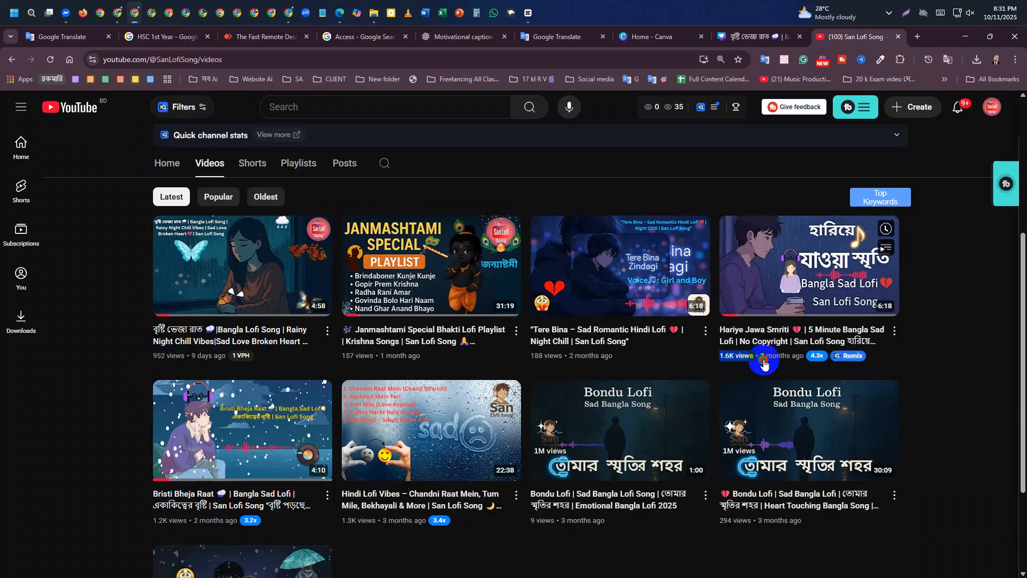
scroll(466, 423, down, 2)
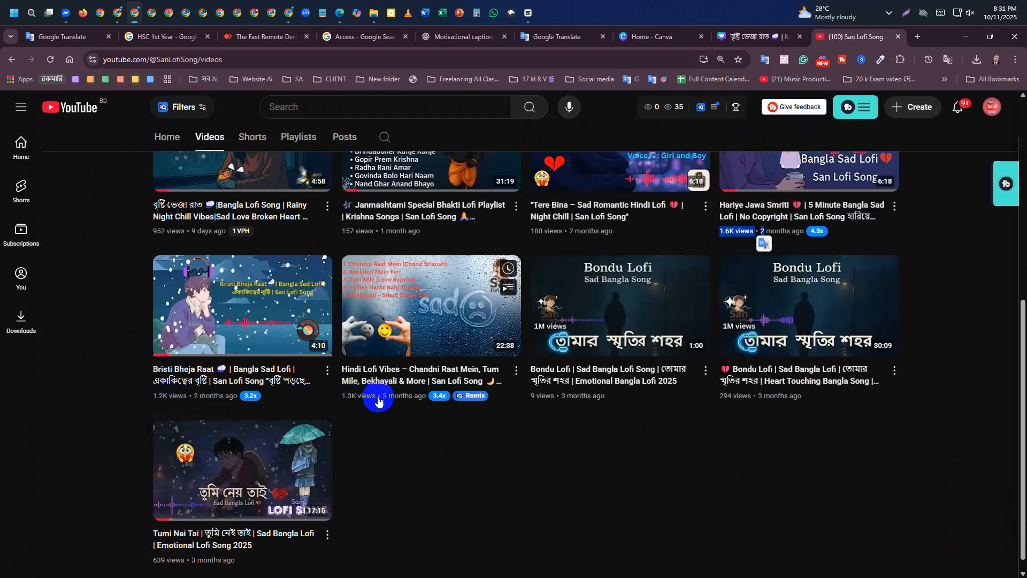
scroll(389, 428, down, 1)
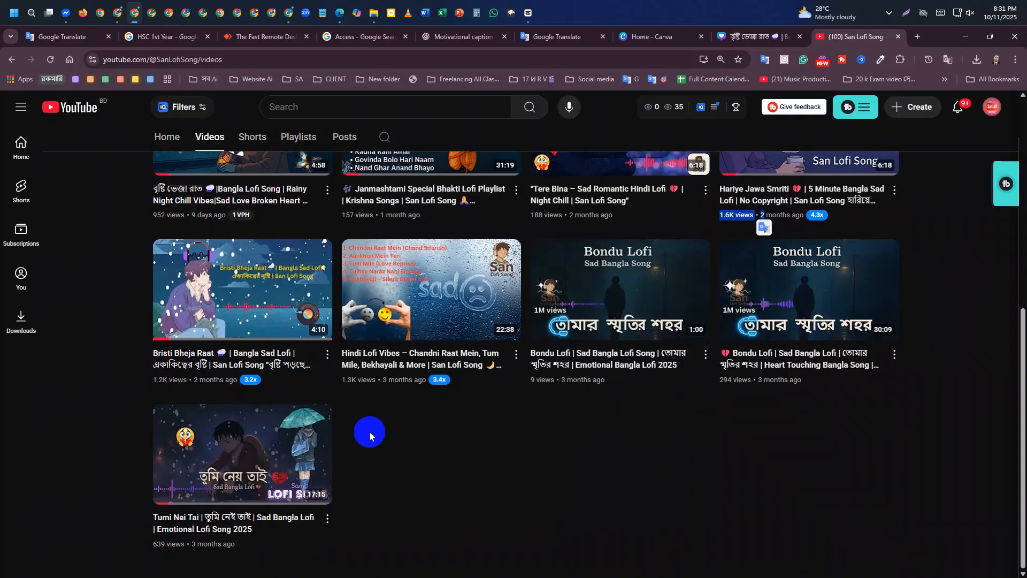
scroll(385, 476, up, 5)
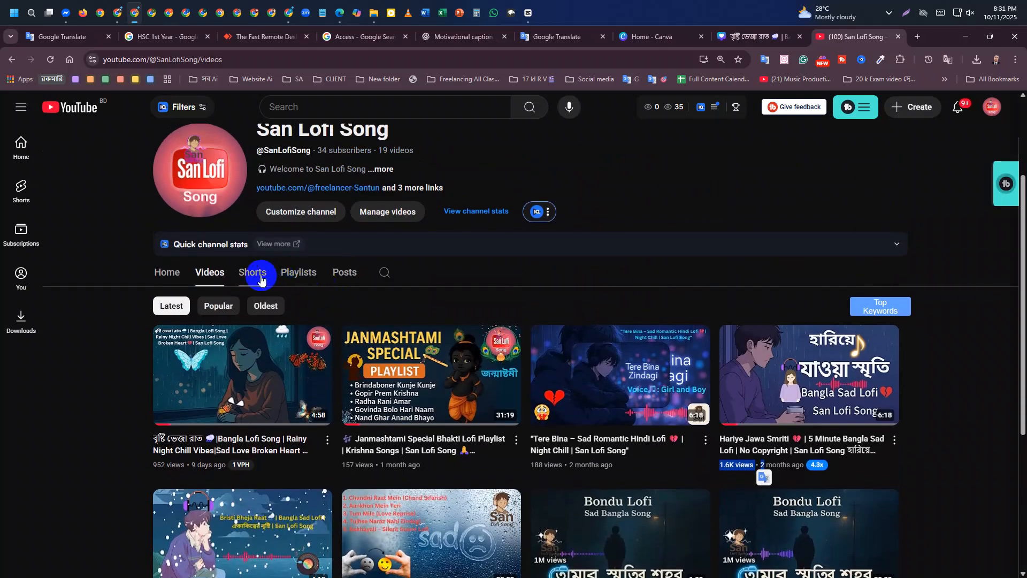
Step: Look through the channel's Shorts and check their view counts
click(257, 273)
scroll(383, 351, down, 3)
scroll(383, 351, down, 1)
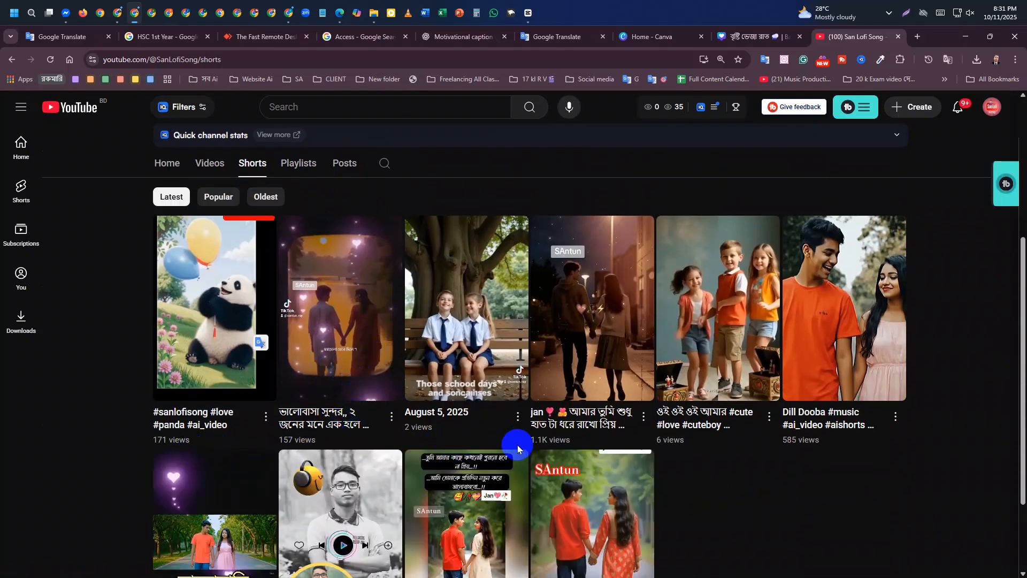
scroll(715, 450, down, 2)
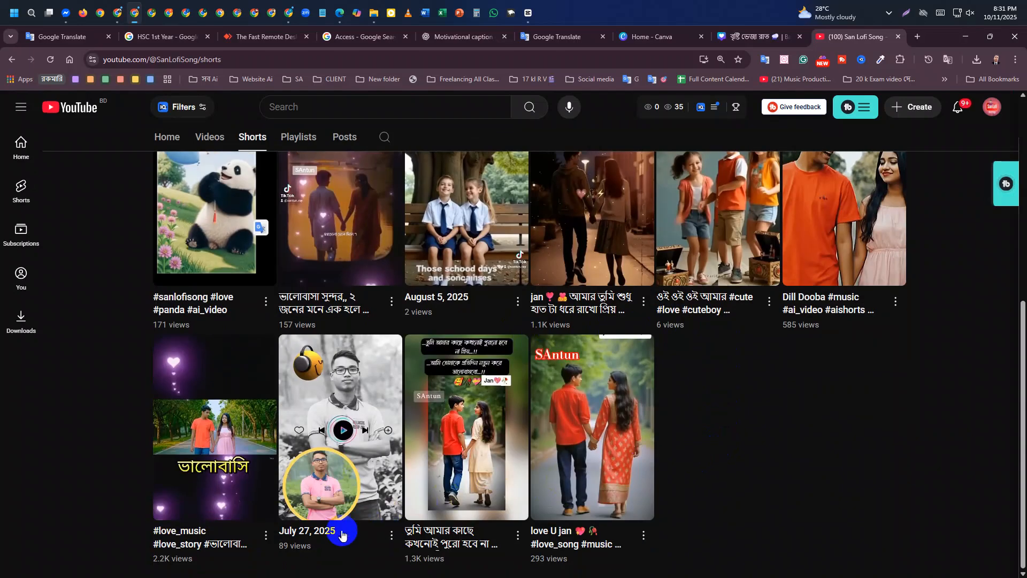
drag(197, 571, 145, 572)
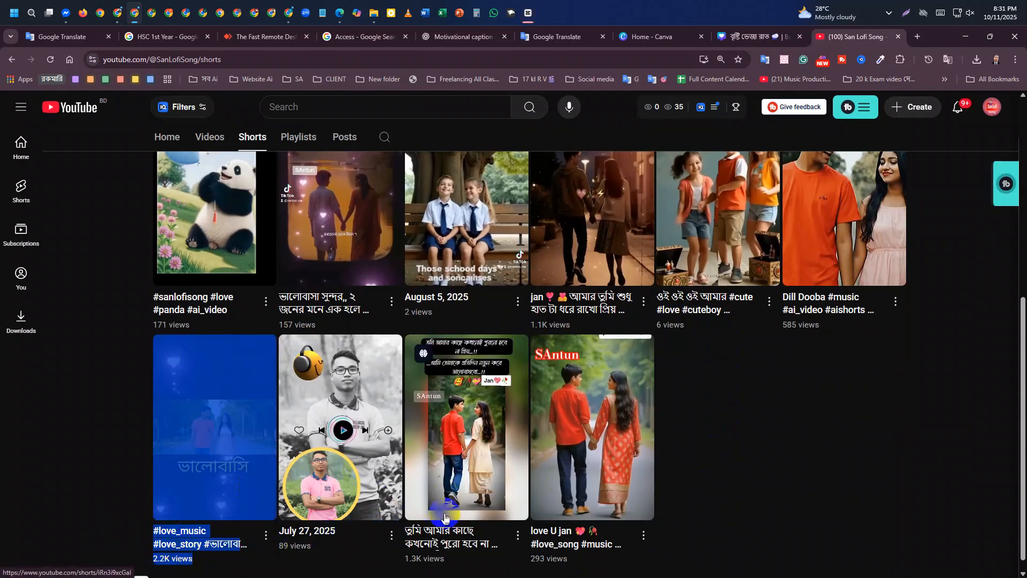
scroll(420, 310, up, 6)
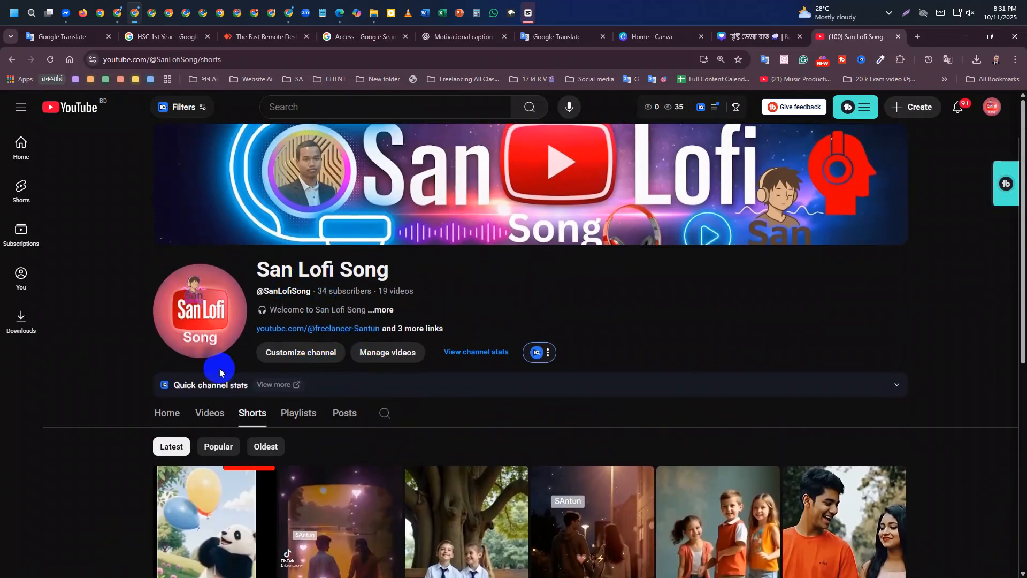
Step: Return to the channel's videos list and look over the latest uploads and the channel banner
click(209, 413)
scroll(473, 411, down, 4)
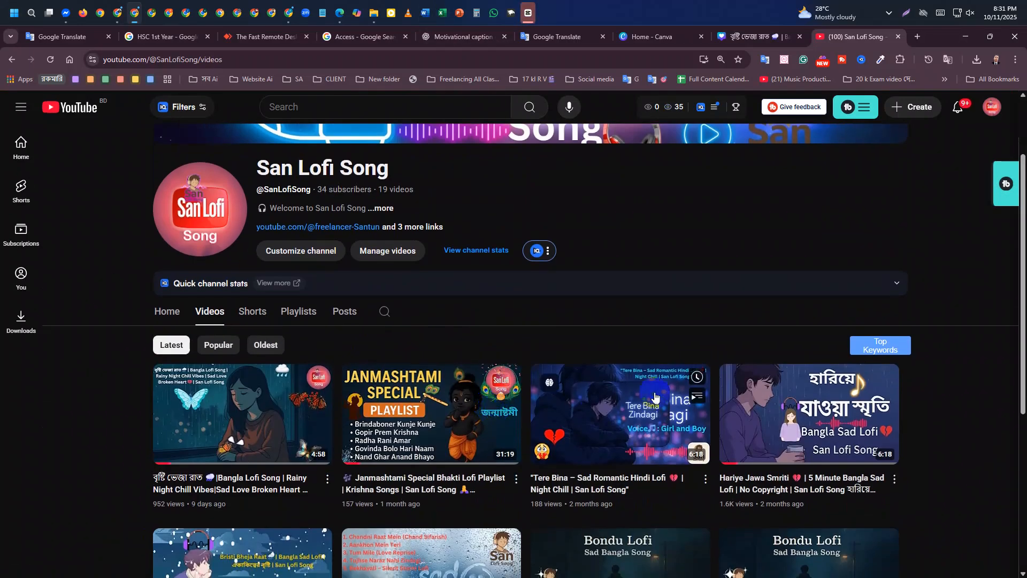
scroll(776, 396, up, 4)
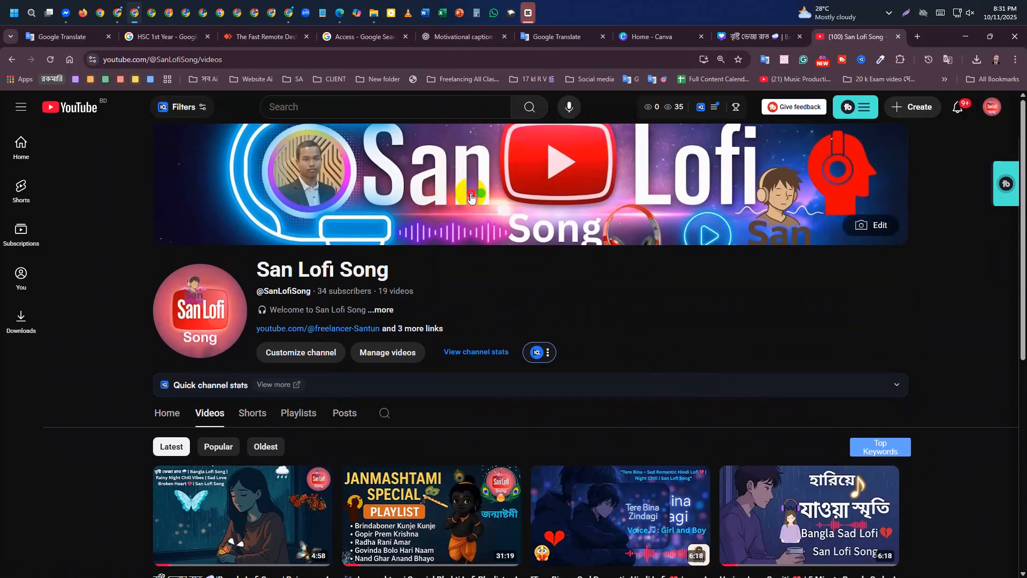
drag(453, 197, 511, 254)
click(567, 300)
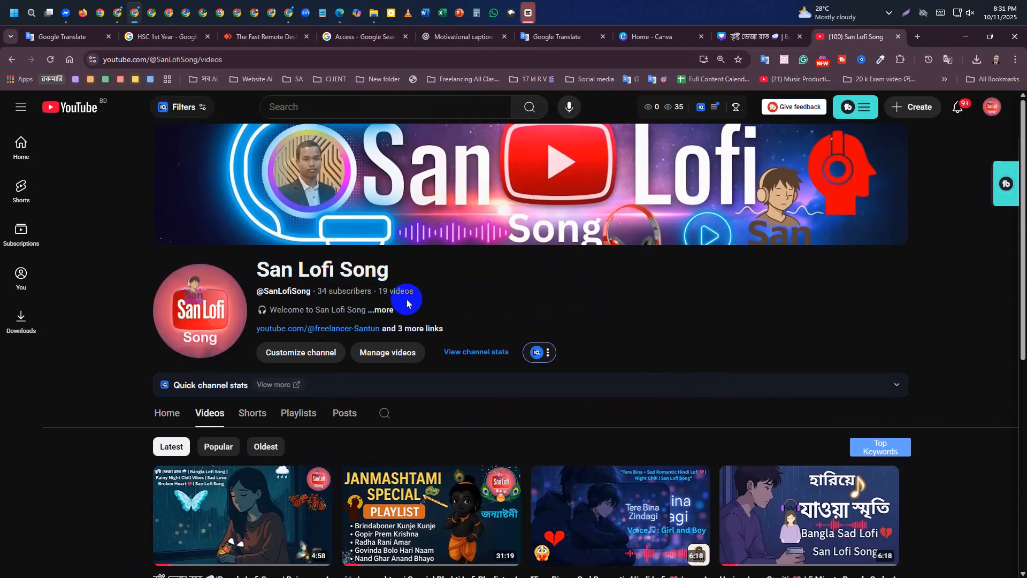
Step: Read the full San Lofi Song channel description with its keywords and hashtags, and close it
click(384, 311)
scroll(571, 324, down, 5)
scroll(568, 332, up, 5)
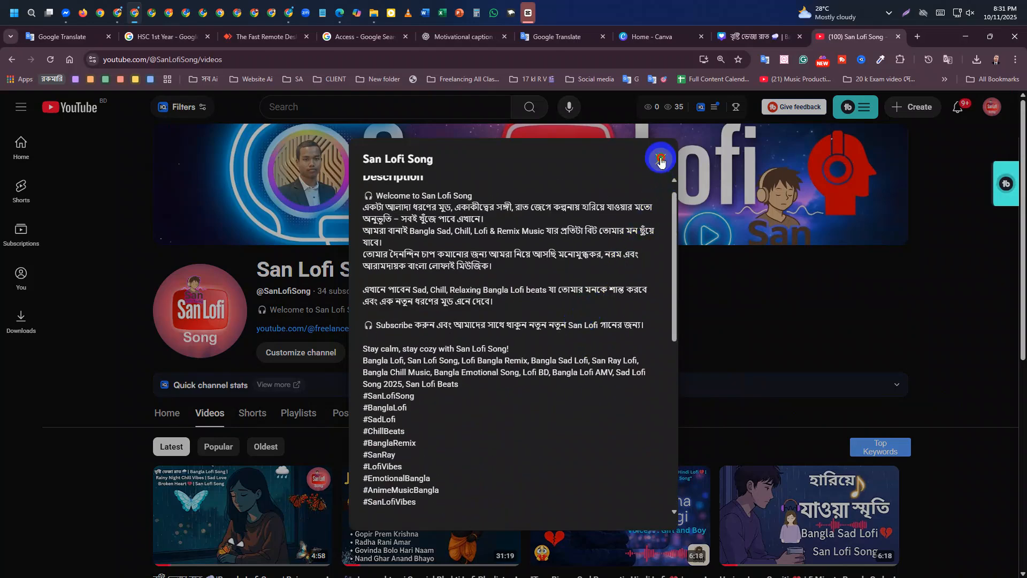
click(661, 159)
Step: Switch back to CapCut, dismiss the finished export's sharing dialog without sharing, and minimize the editor to show the desktop
click(962, 35)
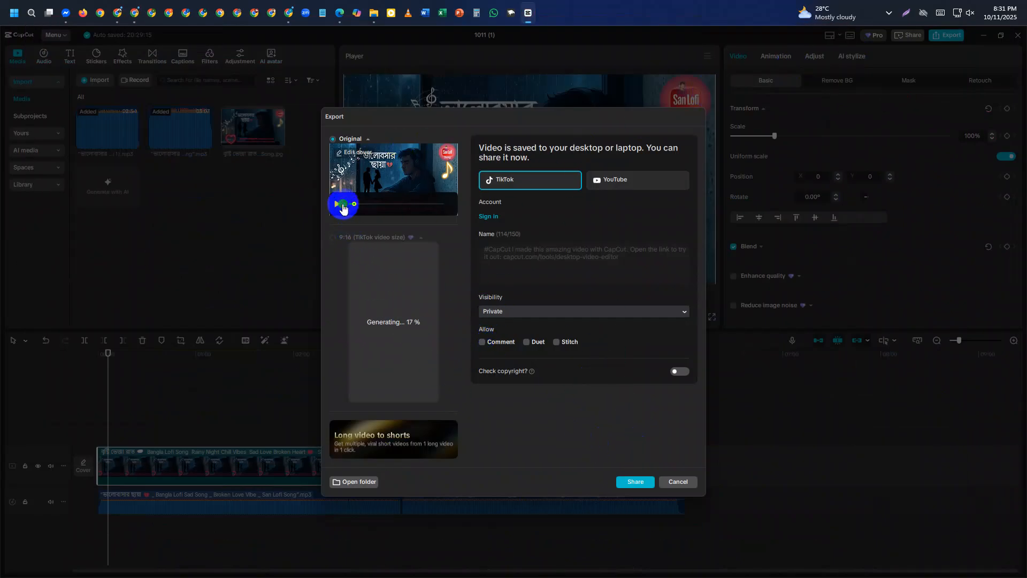
click(678, 482)
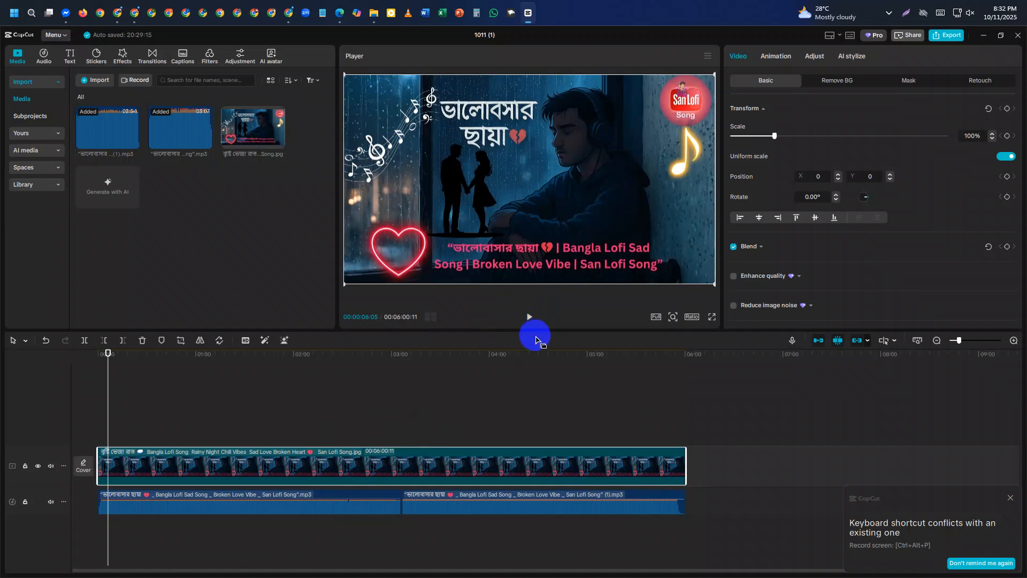
click(987, 35)
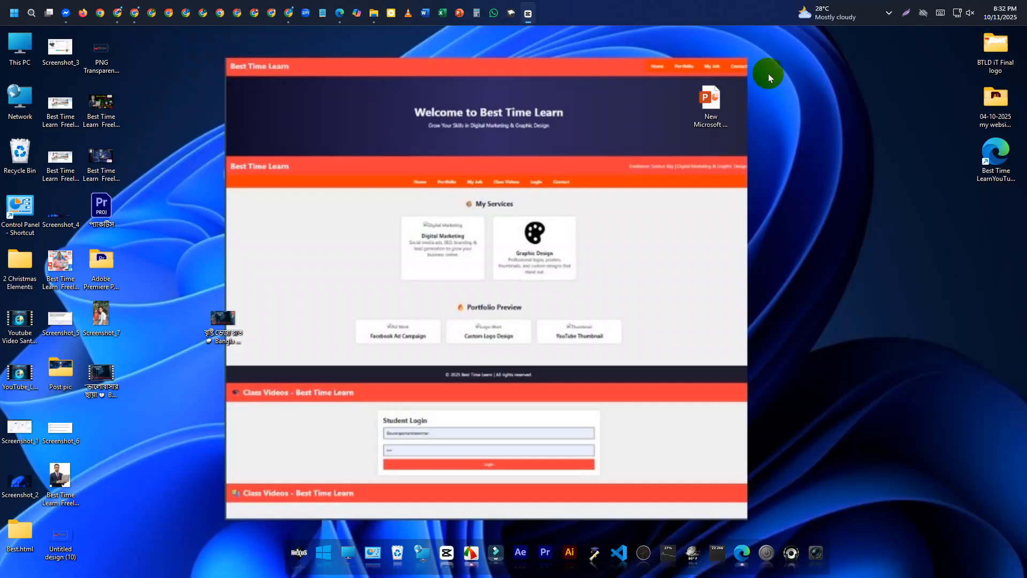
Step: Open the exported "ভালোবাসার ছায়া" video from the desktop in Media Player to check it, and pause playback
click(106, 378)
double_click(106, 378)
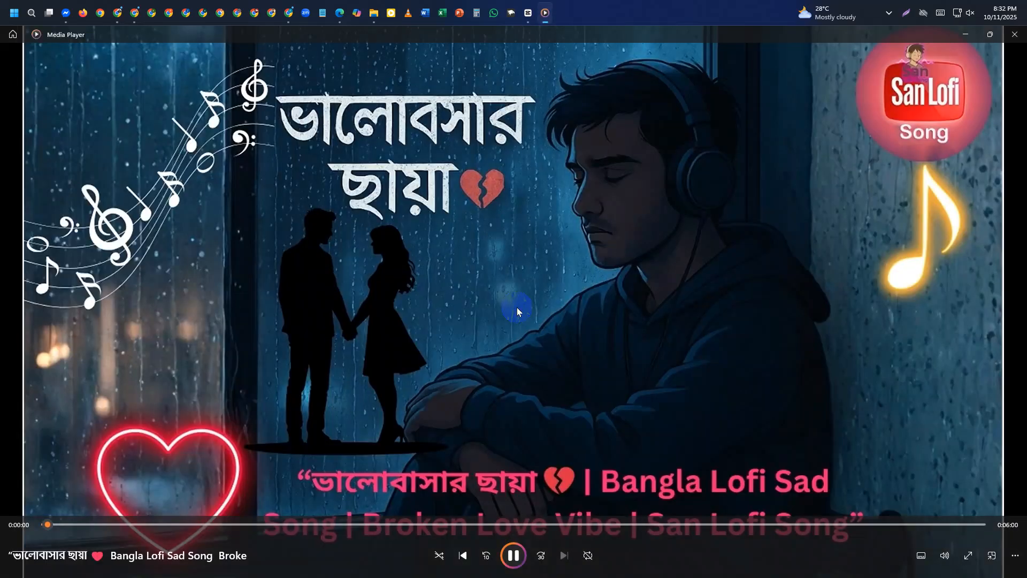
click(524, 559)
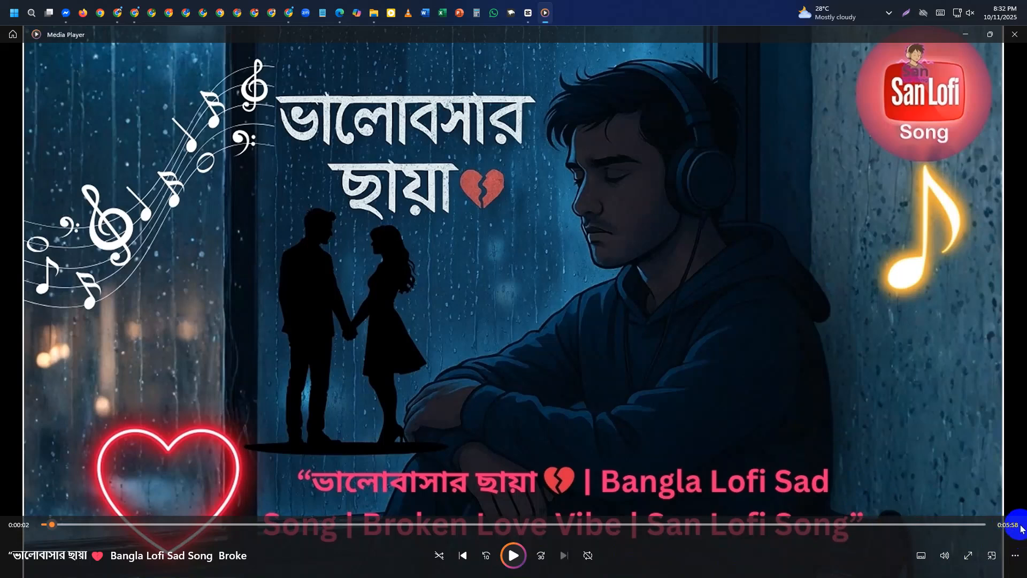
Step: Spot-check the exported video's playback near its middle and close Media Player
click(514, 555)
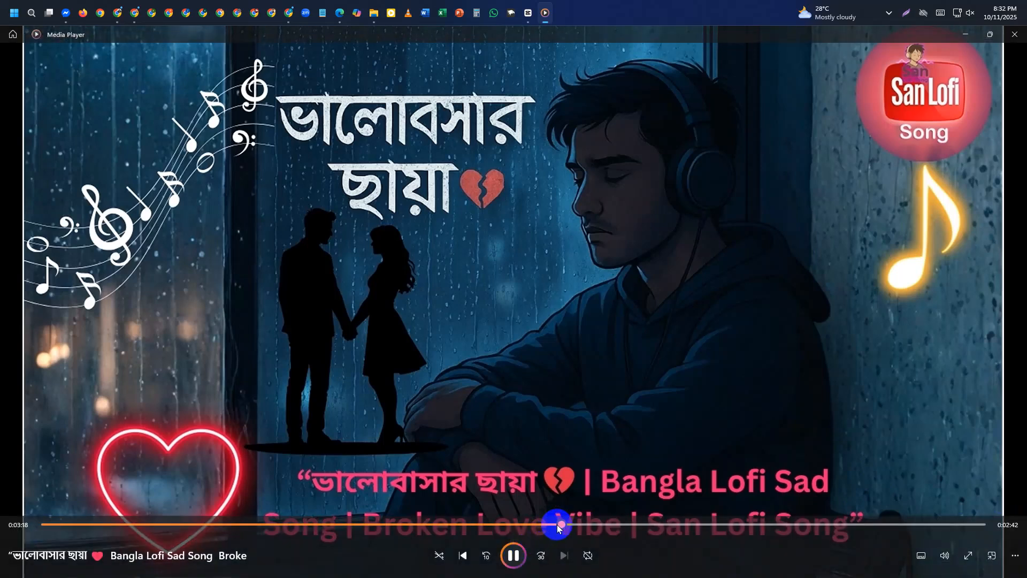
click(514, 555)
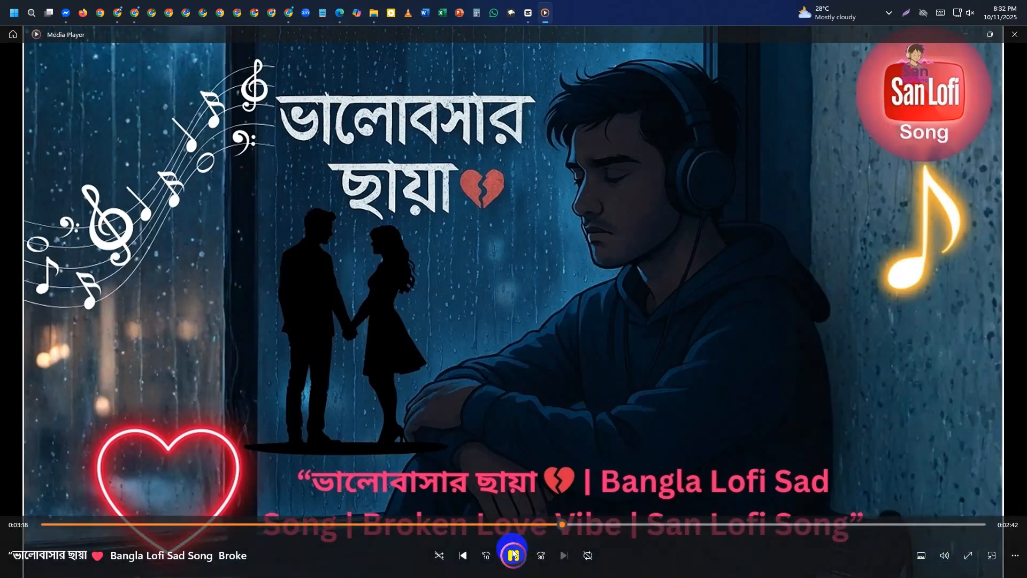
click(1010, 35)
drag(223, 337, 190, 289)
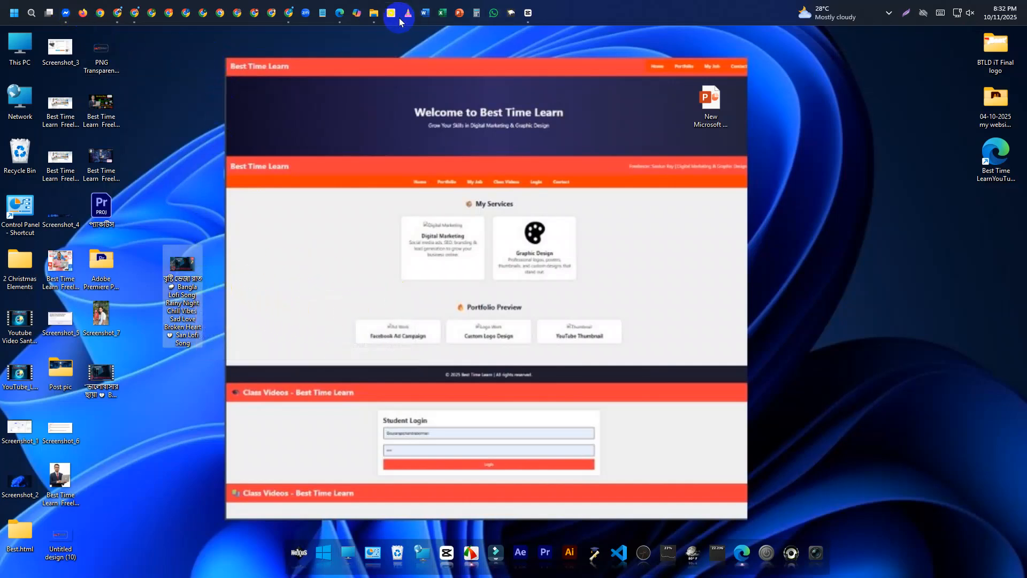
Step: Bring up the Google Translate window with the song text and place it beside the desktop's video file
mouse_move(289, 16)
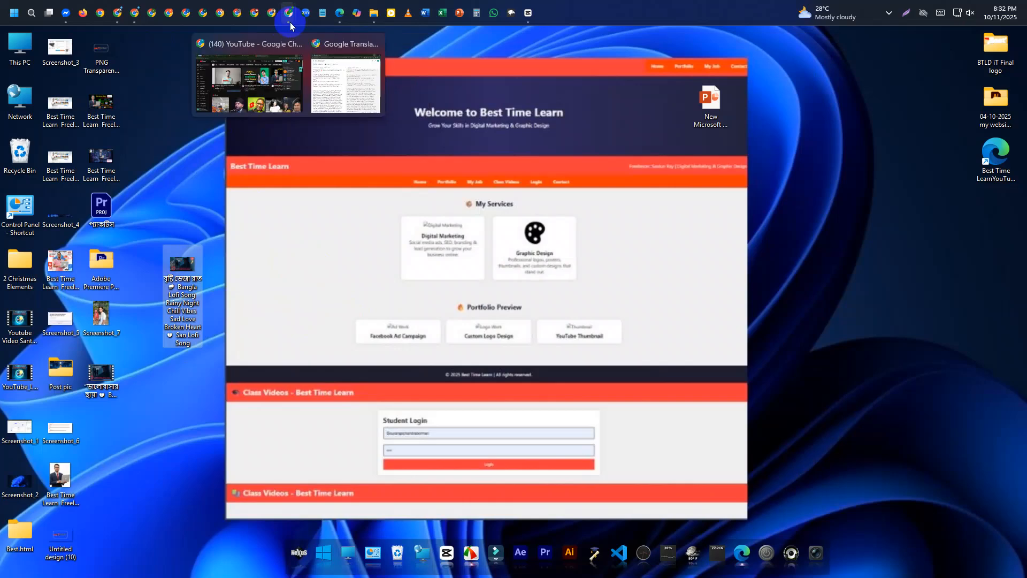
click(356, 75)
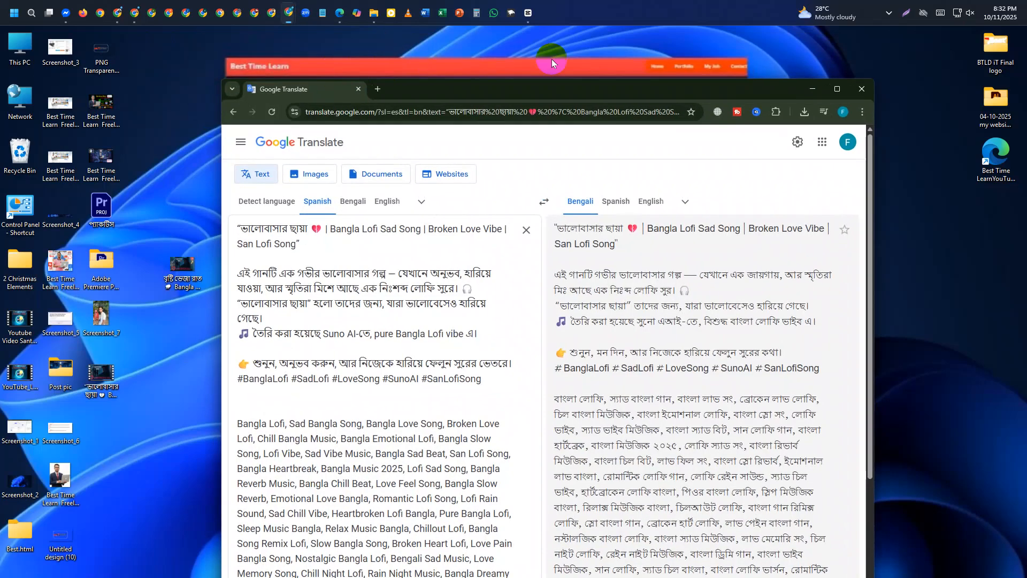
double_click(500, 79)
drag(550, 41, 698, 34)
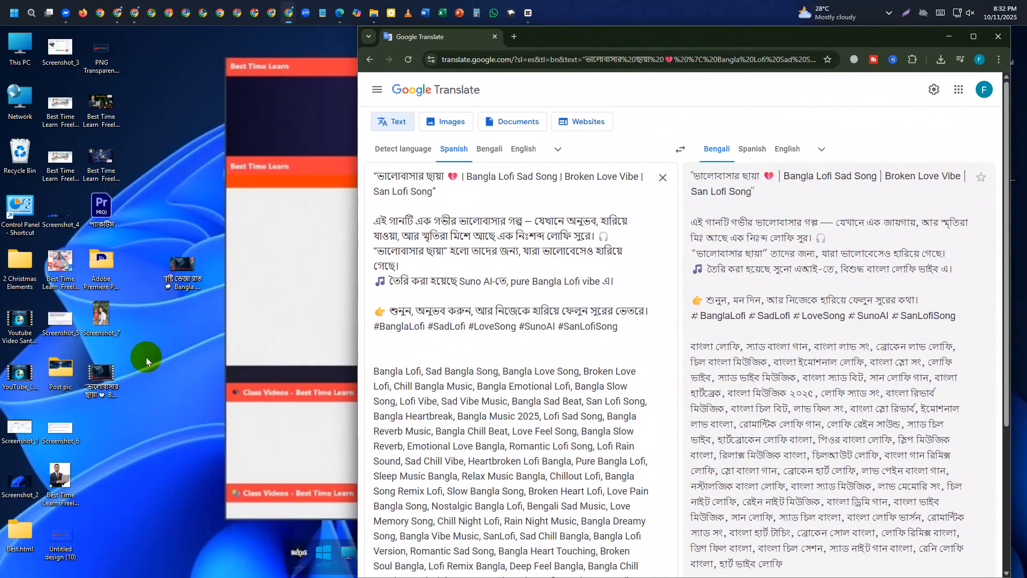
Step: Open the exported video's properties and copy the full song title from the Google Translate source text
right_click(107, 375)
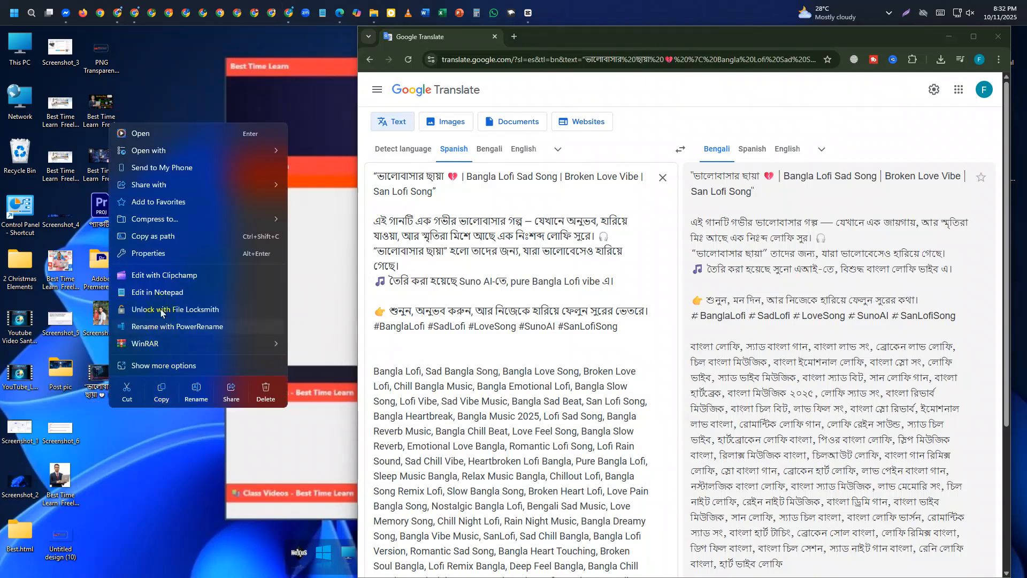
click(172, 254)
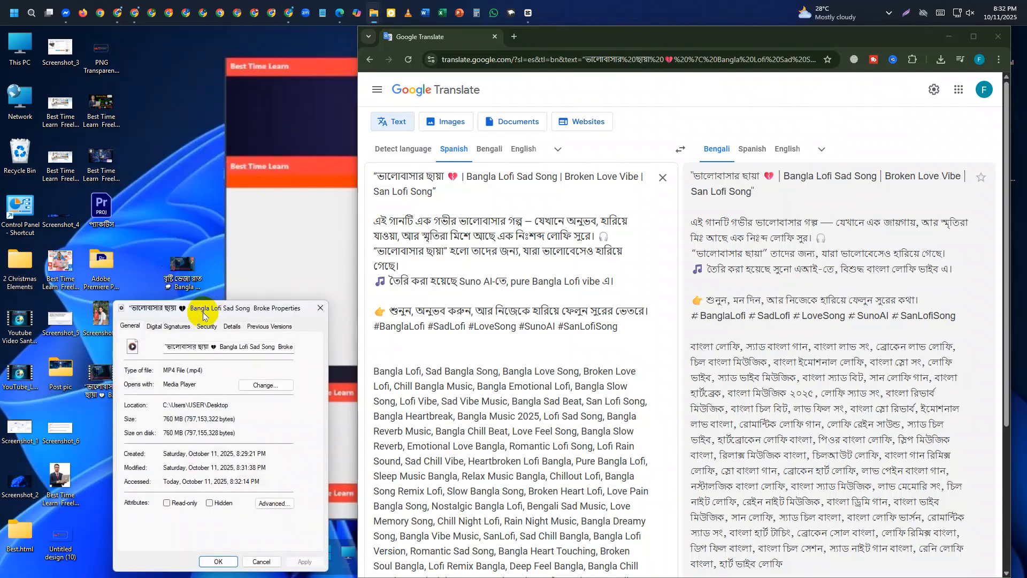
drag(204, 314, 202, 209)
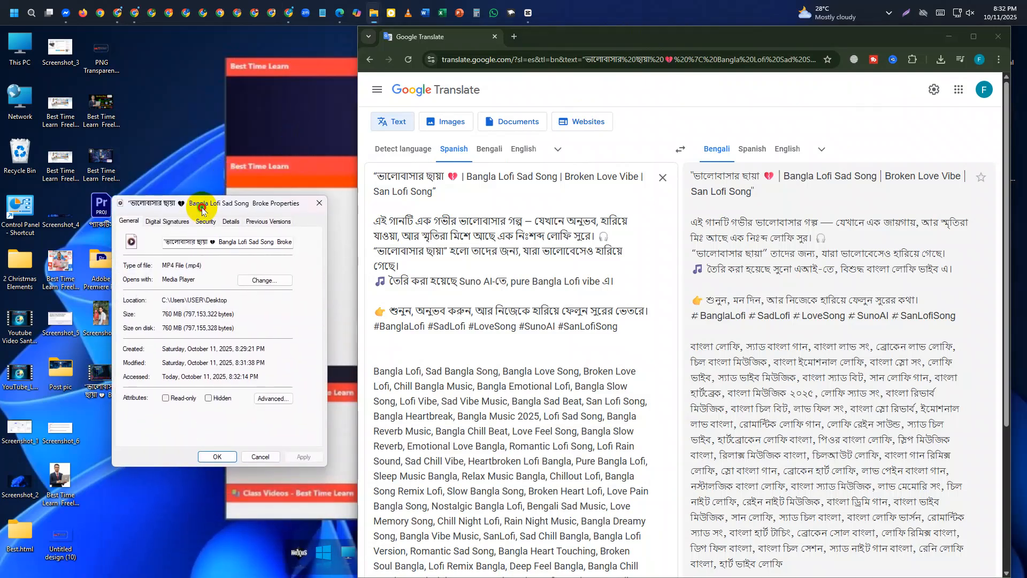
double_click(225, 244)
drag(469, 198, 372, 177)
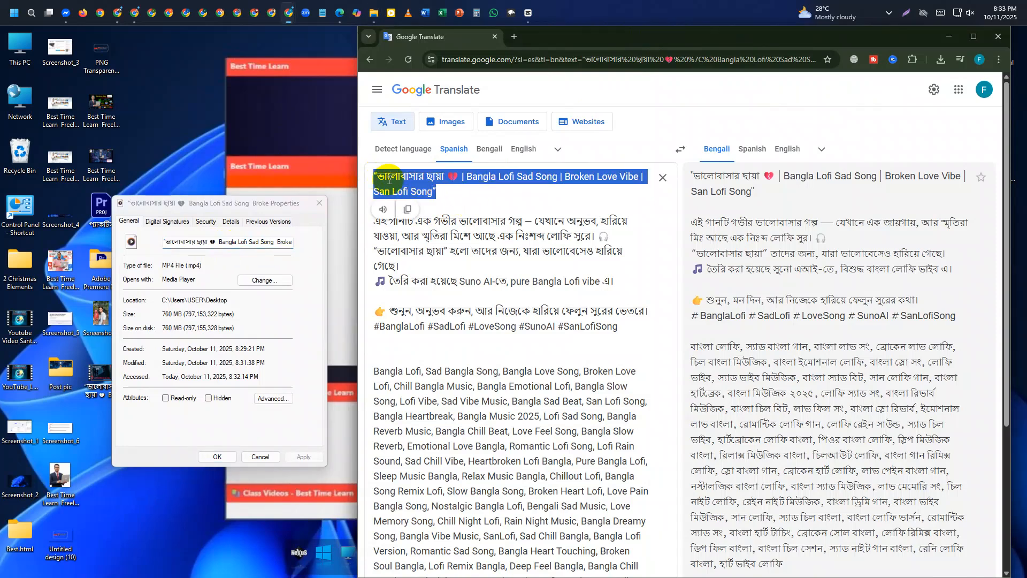
Step: Try to rename the video file to the copied full song title while CapCut is still open
click(252, 236)
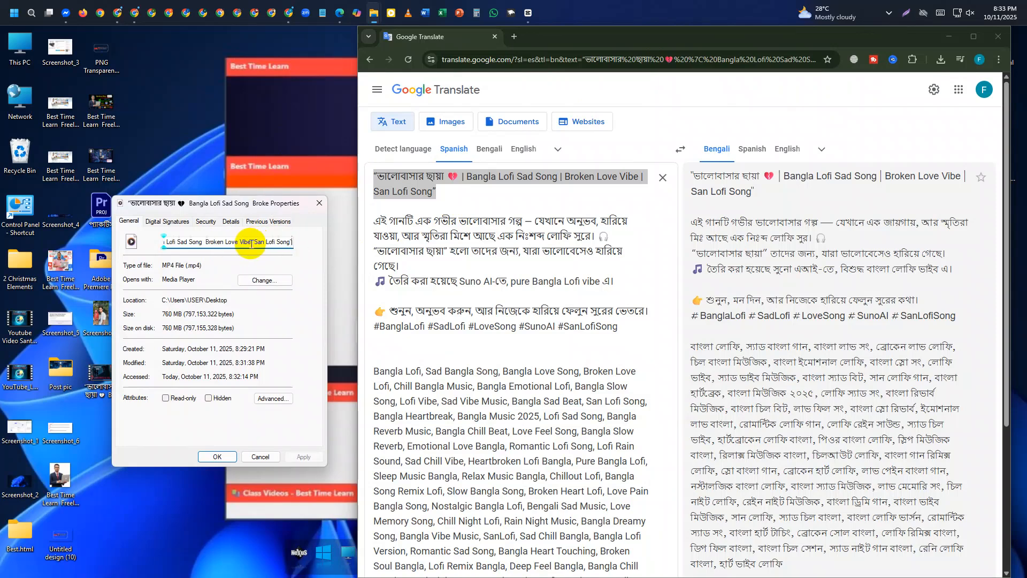
text(ভালোবাসার ছায়া 💔  Bangla Lofi Sad Song  Broken Love Vibe  San Lofi Song)
click(216, 456)
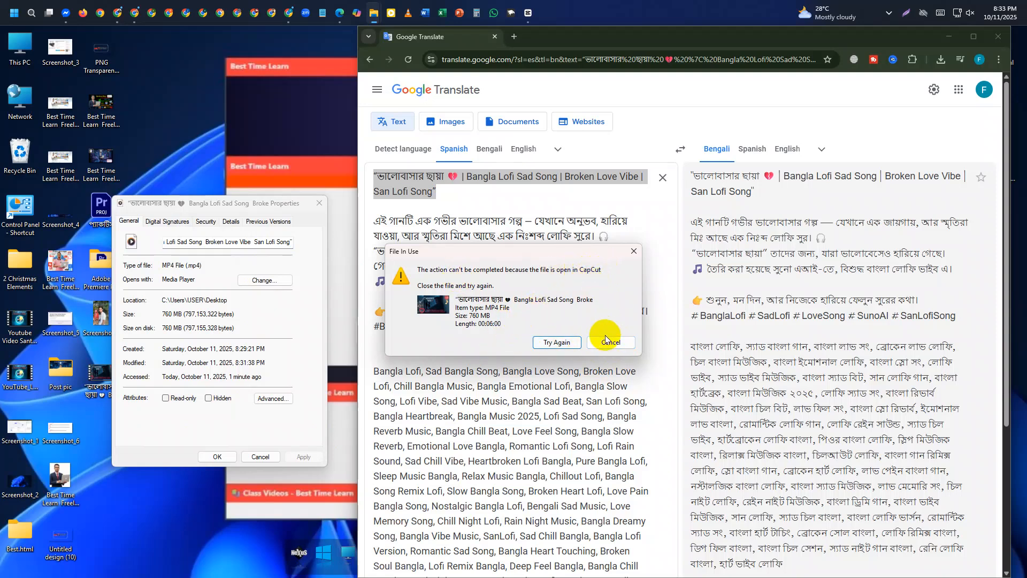
click(606, 338)
Step: Switch to CapCut, close the open project, and quit the program
click(528, 13)
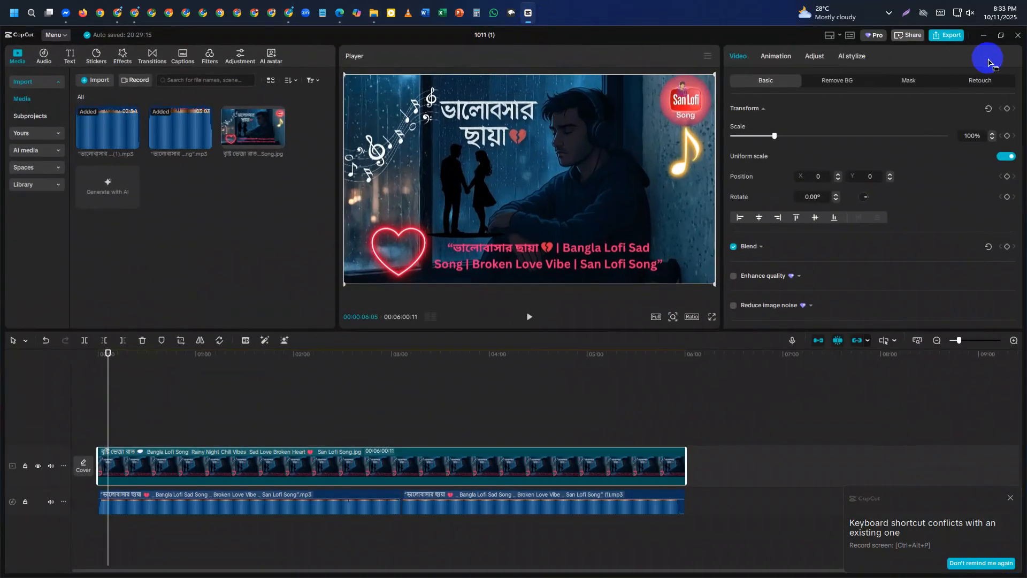
click(1019, 44)
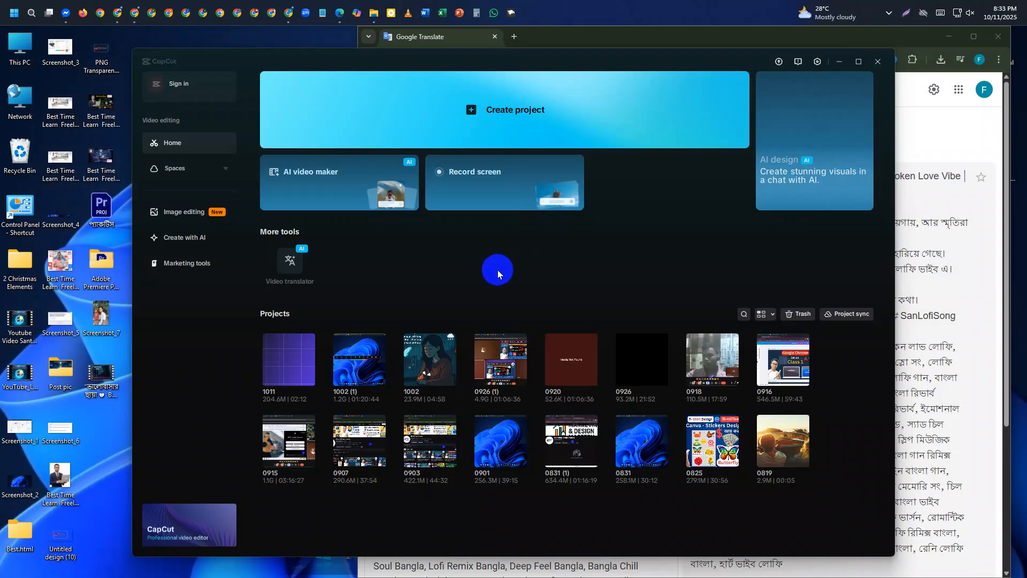
click(880, 62)
Step: Rename the exported video file to "ভালোবাসার ছায়া 💔 Bangla Lofi Sad Song Broken Love Vibe San Lofi Song" through its properties
right_click(112, 390)
click(106, 380)
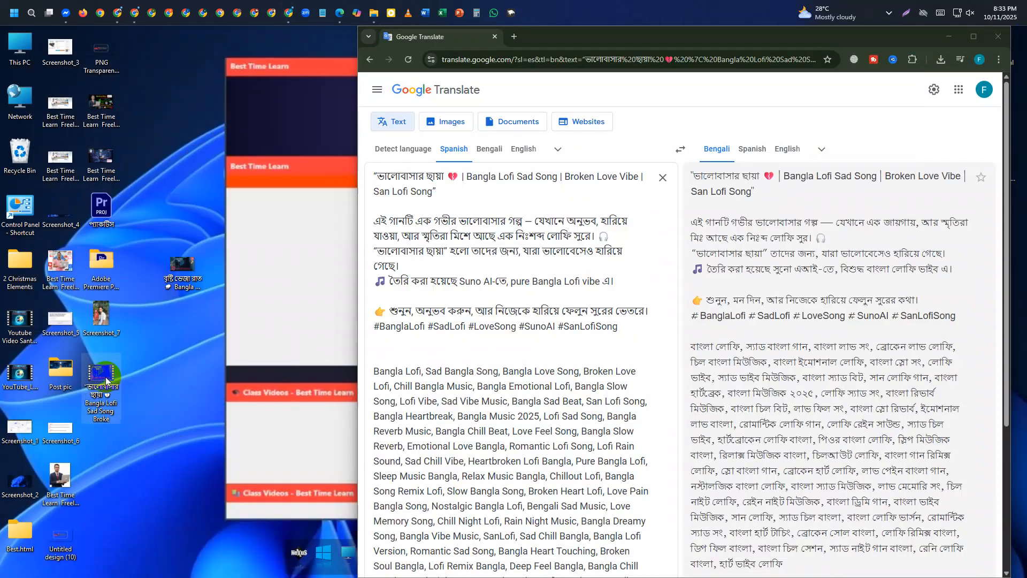
right_click(106, 381)
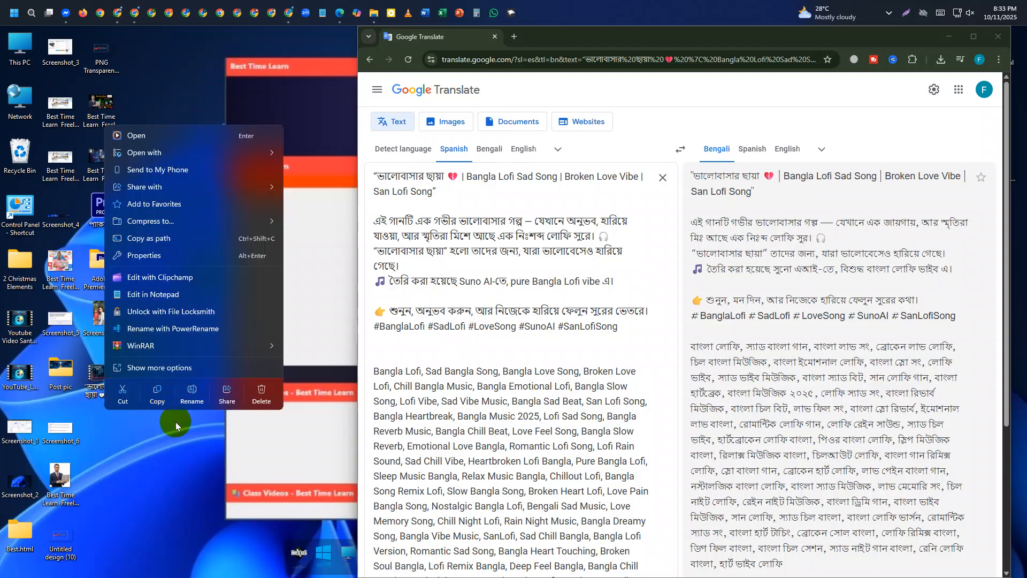
click(144, 256)
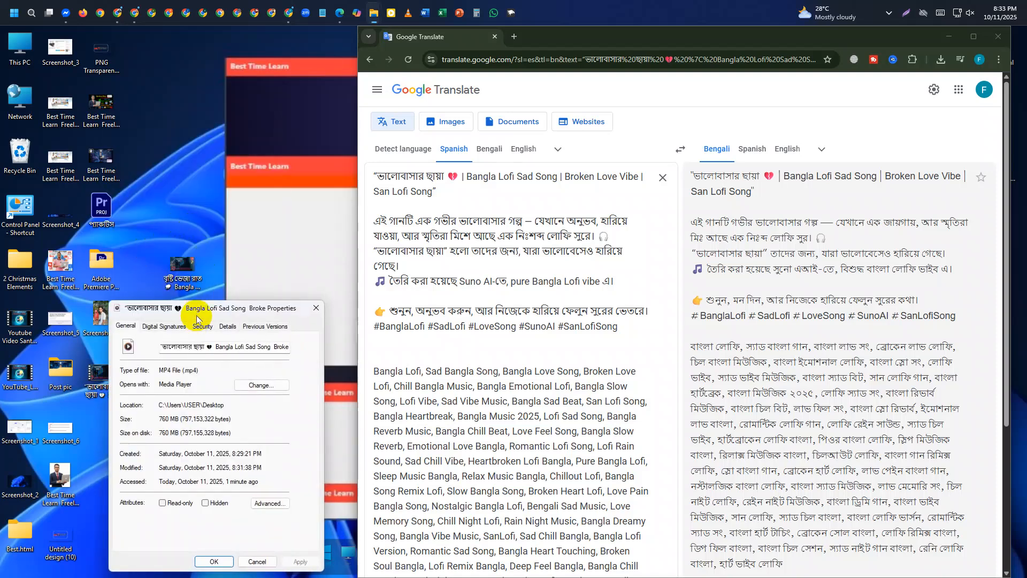
drag(202, 302, 209, 191)
key(ctrl+a)
key(BackSpace)
key(ctrl+v)
click(218, 441)
Step: Set the video file's title and subtitle metadata to the full song title and its rating to four stars
right_click(102, 393)
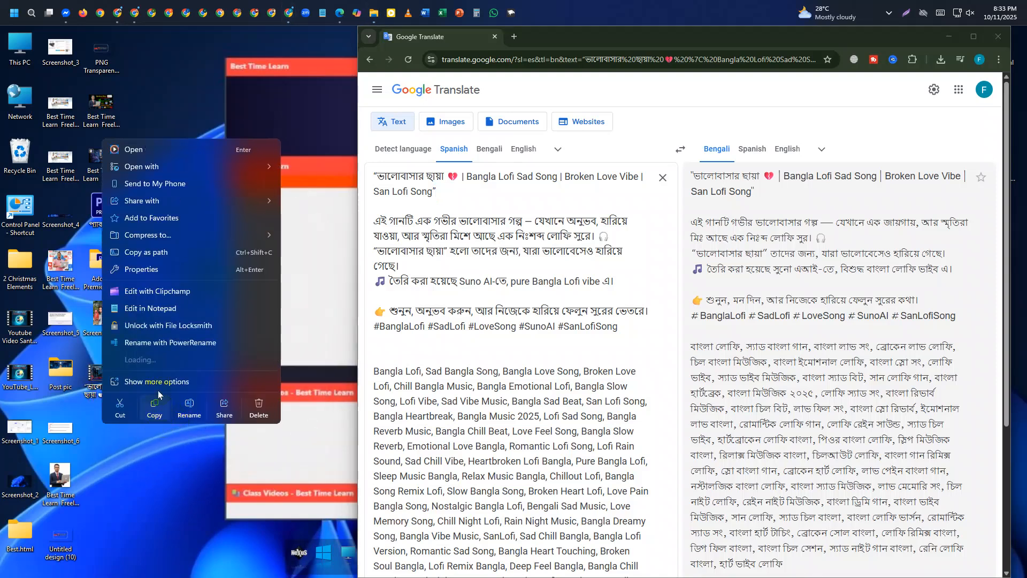
click(161, 270)
click(234, 327)
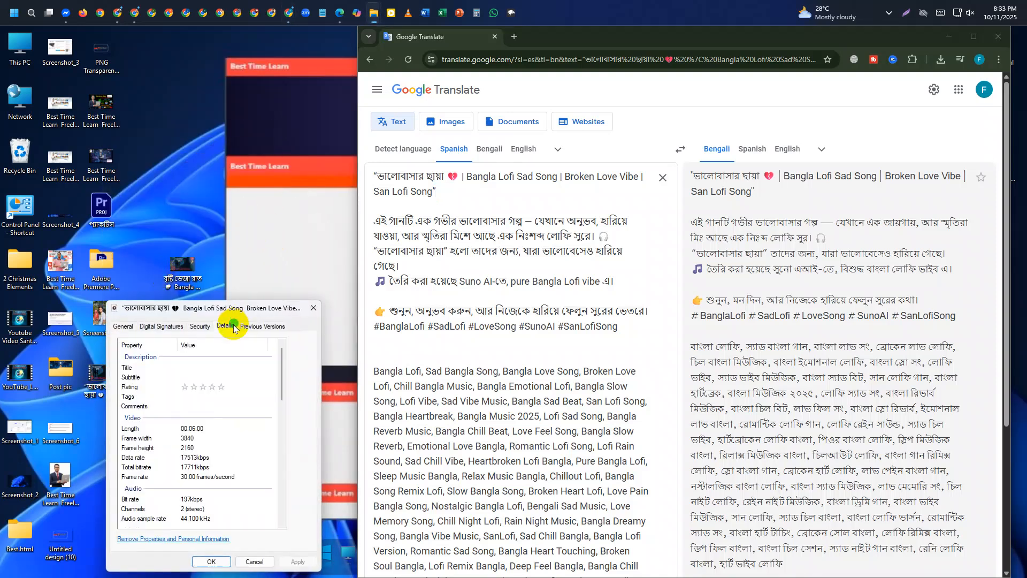
drag(240, 309, 237, 183)
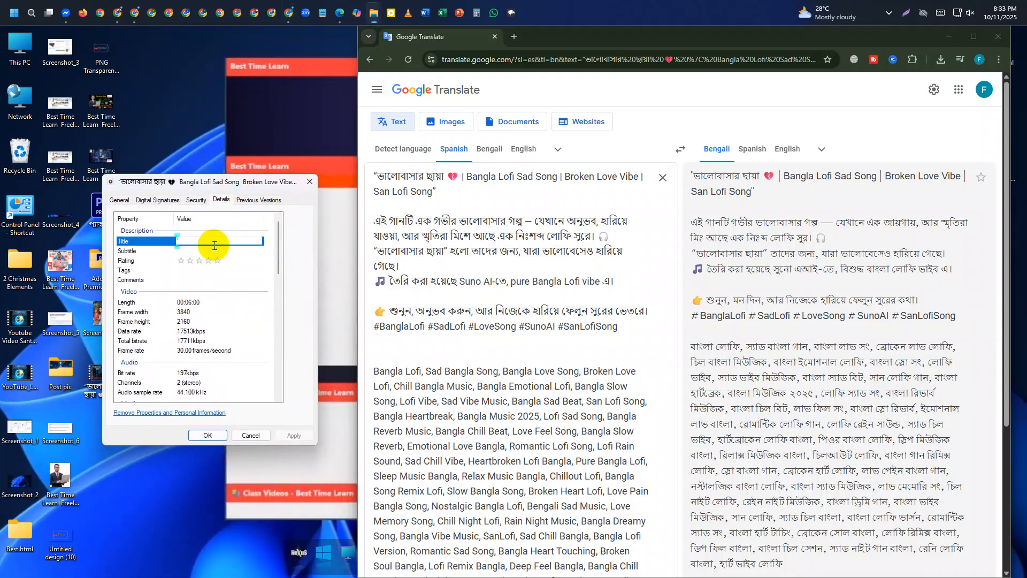
click(199, 251)
click(229, 263)
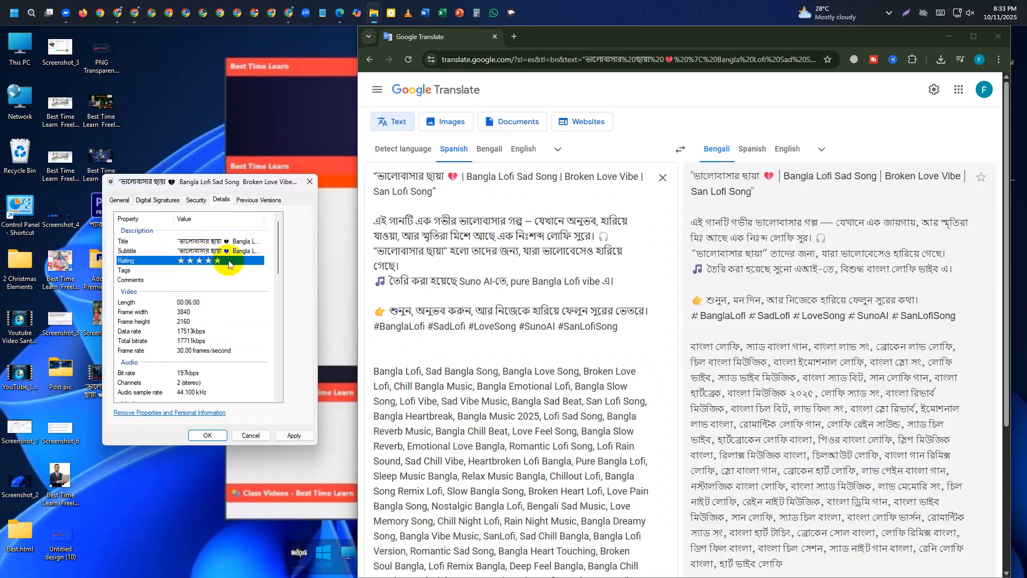
click(211, 271)
click(216, 263)
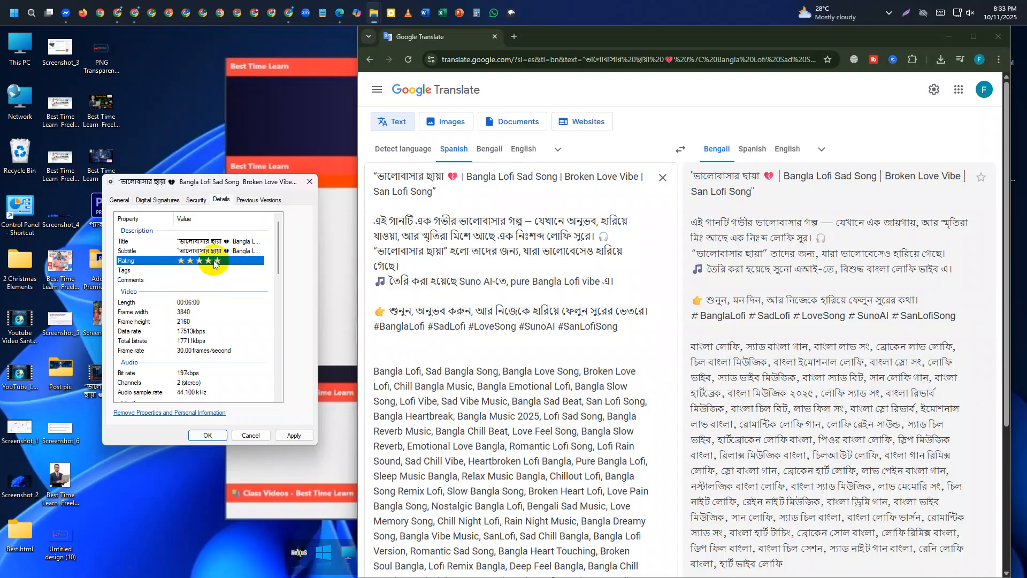
Step: Copy the English keyword list from Google Translate into the video file's tags and apply the metadata changes
click(191, 271)
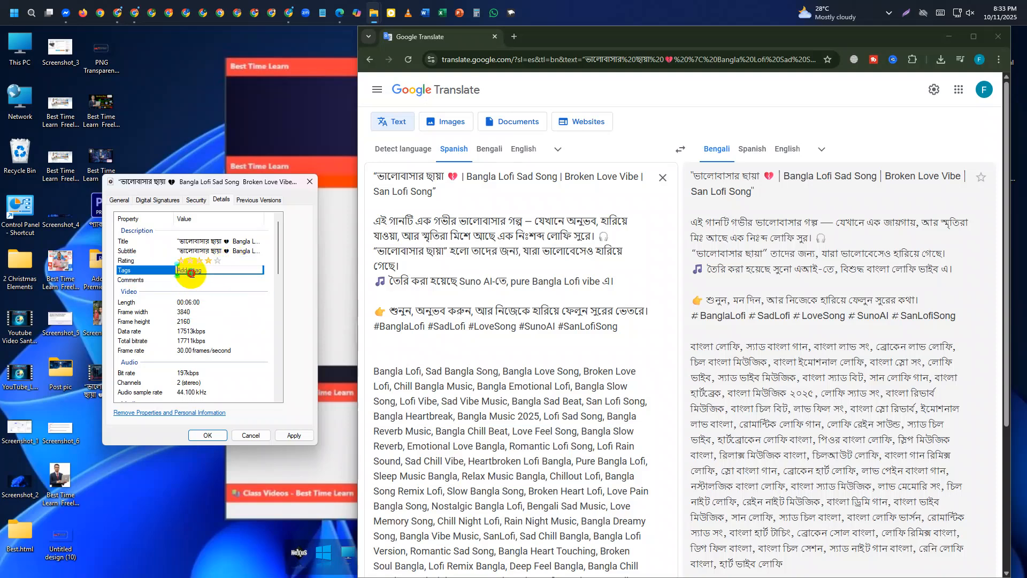
scroll(390, 395, down, 2)
drag(637, 502, 292, 291)
click(186, 272)
key(ctrl+v)
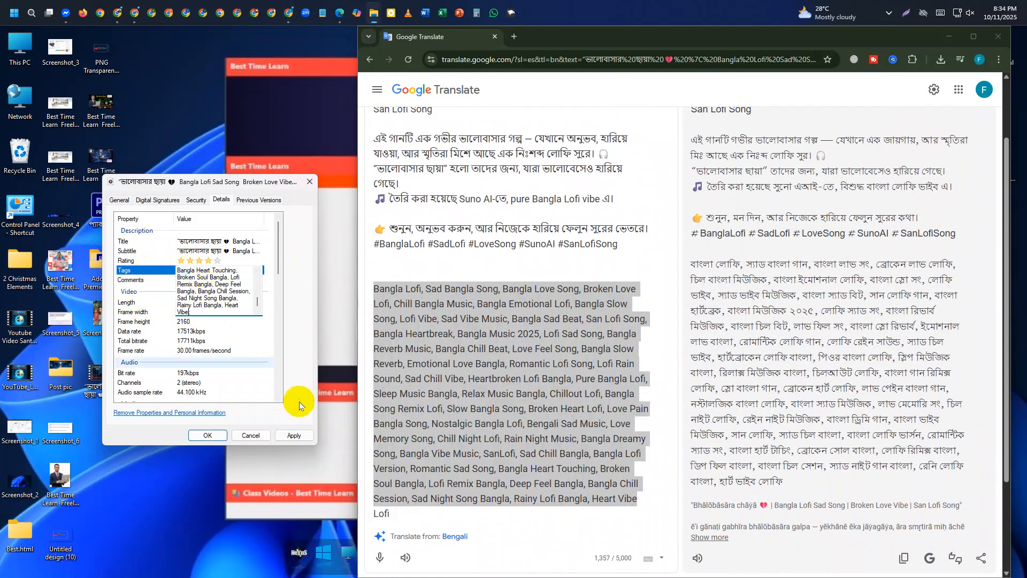
click(287, 436)
click(208, 435)
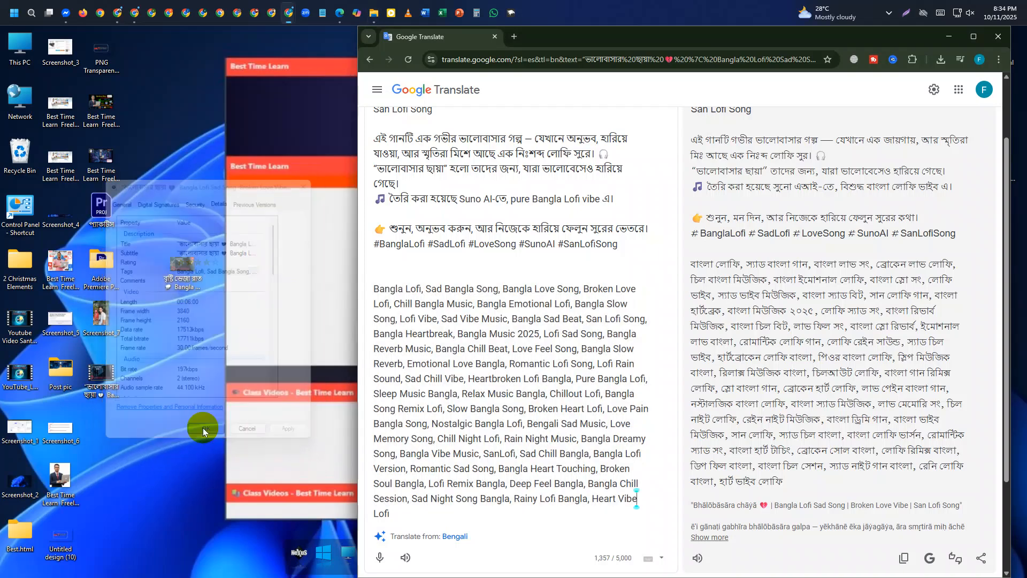
Step: Place the video file directly below the thumbnail image on the desktop and minimize Google Translate
drag(110, 376, 192, 345)
drag(163, 213, 179, 391)
drag(180, 340, 180, 393)
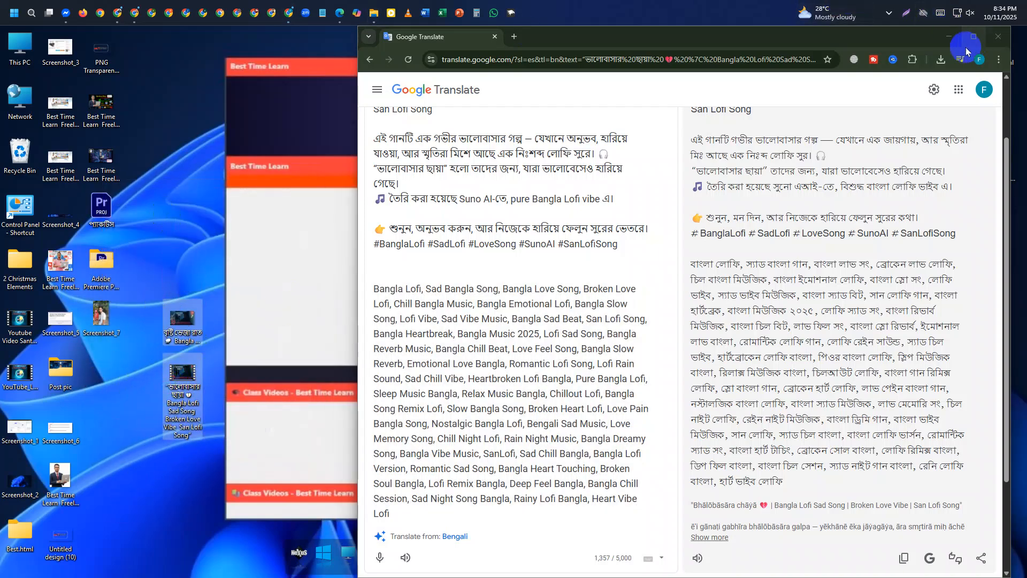
click(950, 37)
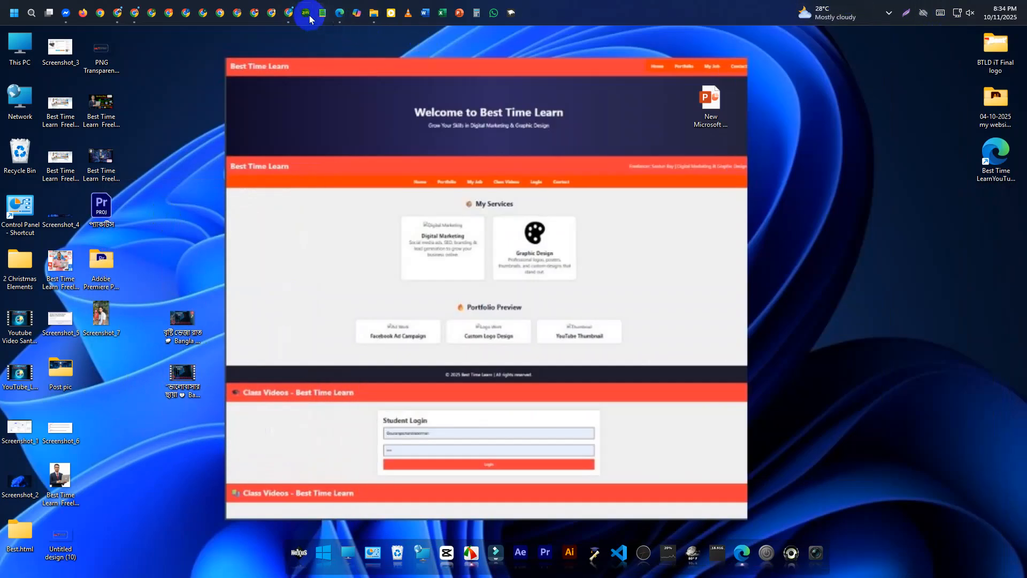
Step: Switch to the San Lofi Song channel in Chrome, start a video upload, and resize the browser to expose the desktop files
click(134, 21)
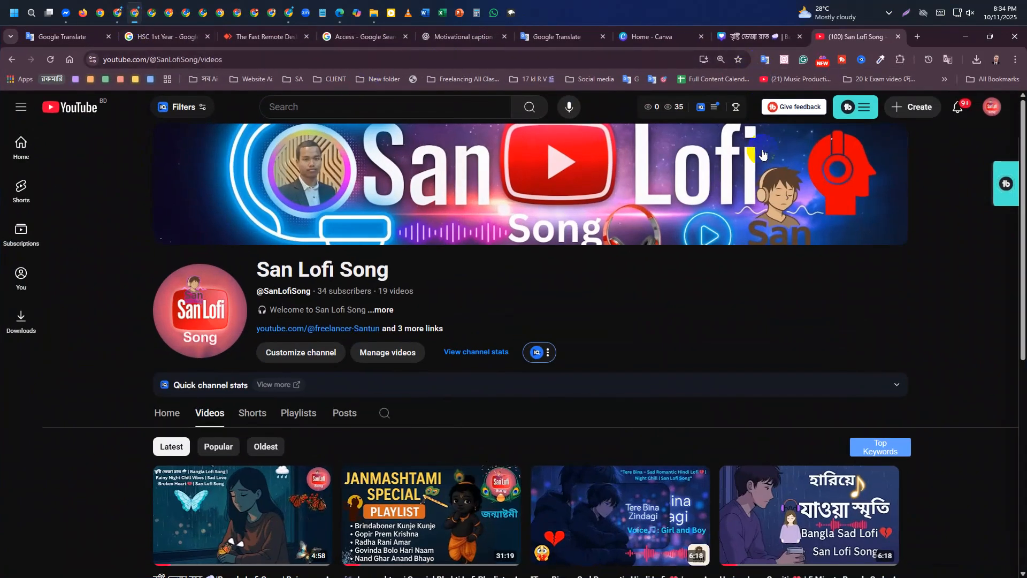
click(919, 109)
click(912, 132)
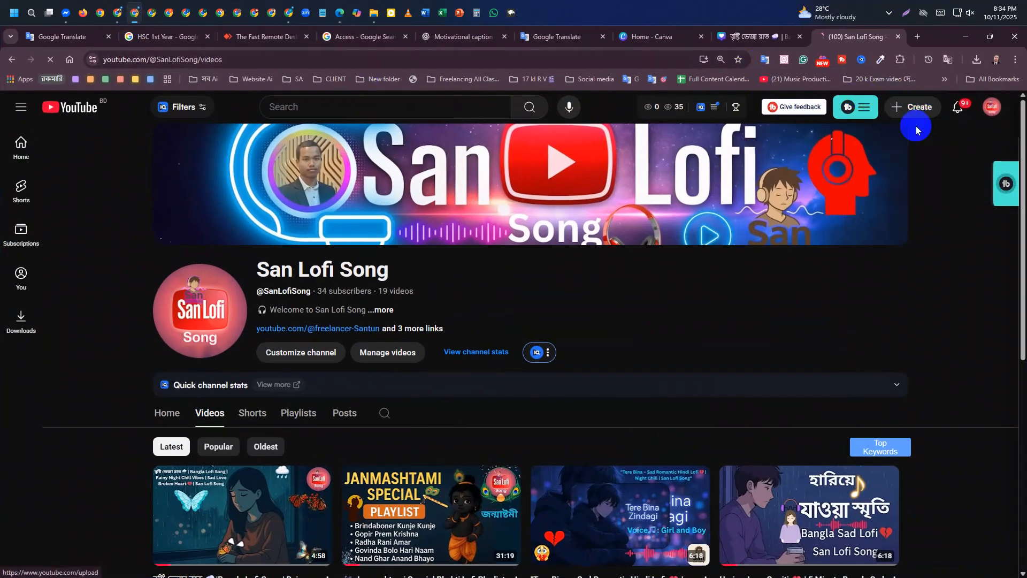
click(989, 37)
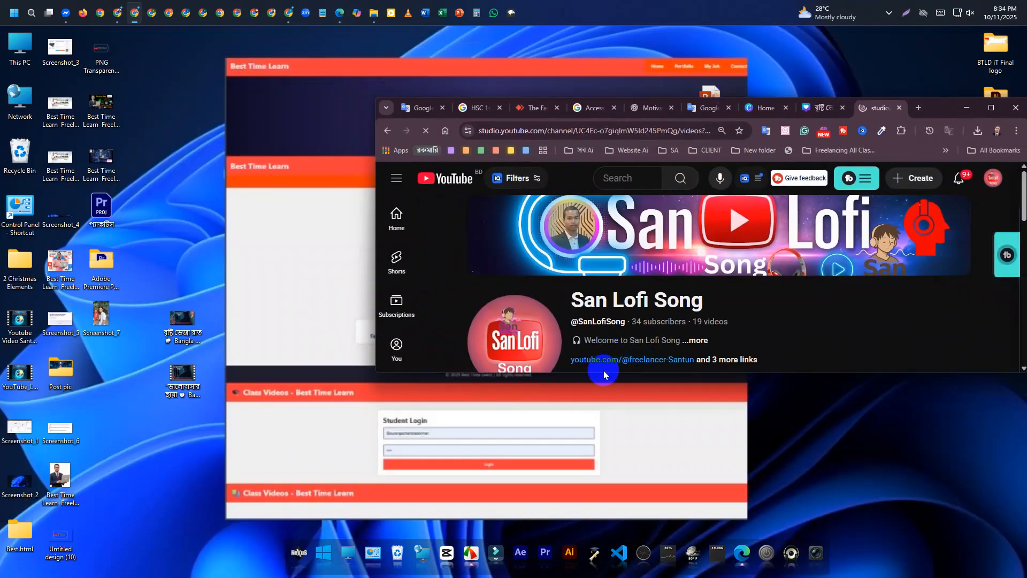
drag(603, 373, 626, 576)
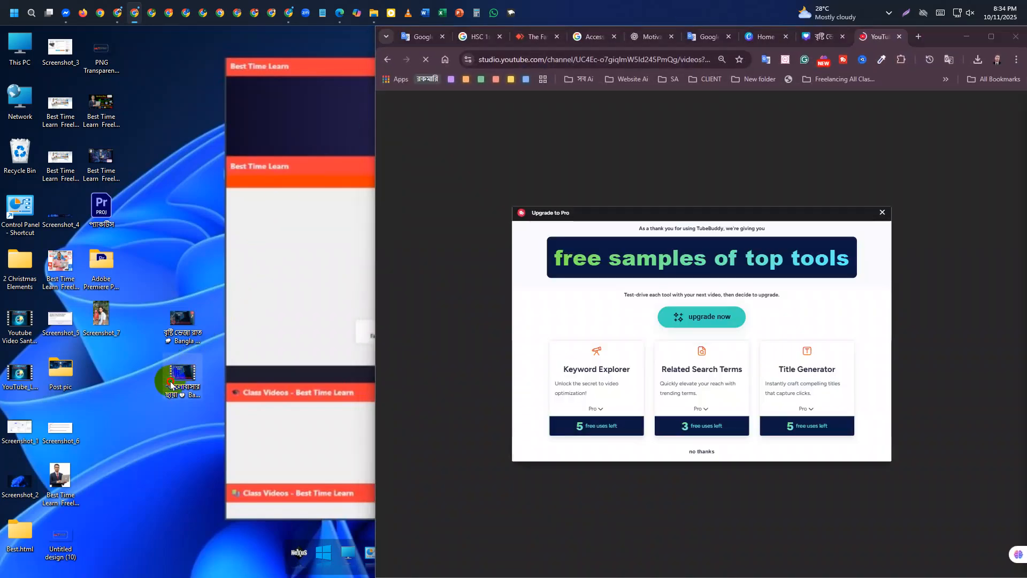
Step: Move the video and thumbnail files closer to the browser and dismiss the TubeBuddy upgrade offer
drag(190, 361, 272, 307)
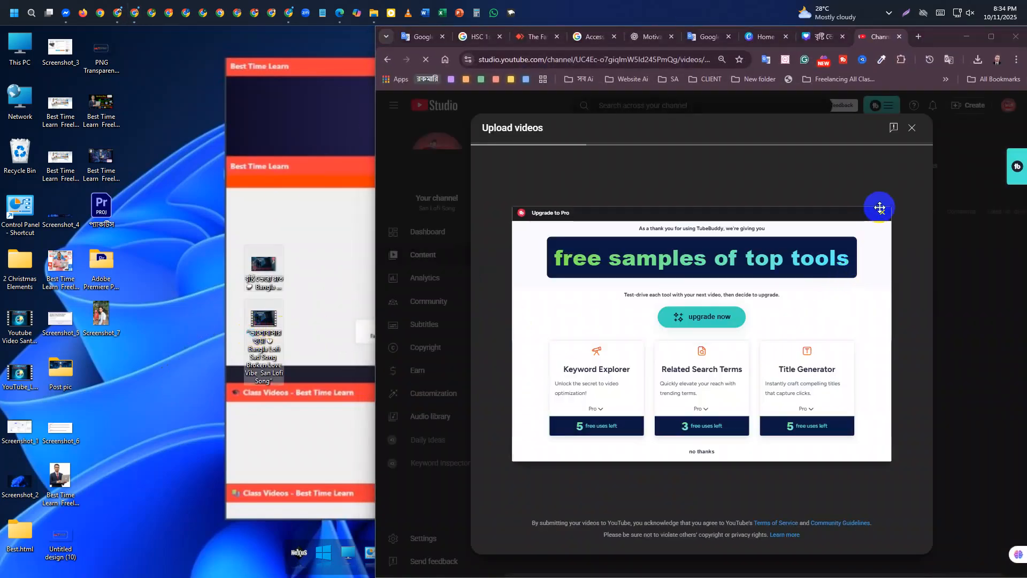
click(881, 212)
click(748, 208)
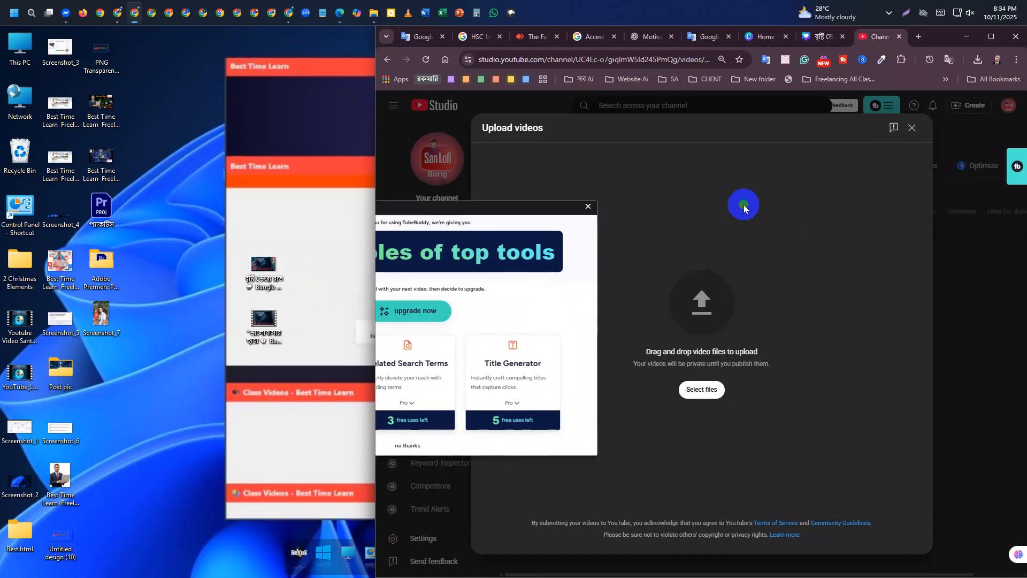
click(748, 200)
Step: Upload the "ভালোবাসার ছায়া" video file from the desktop and add the desktop thumbnail image to it
drag(268, 336, 701, 383)
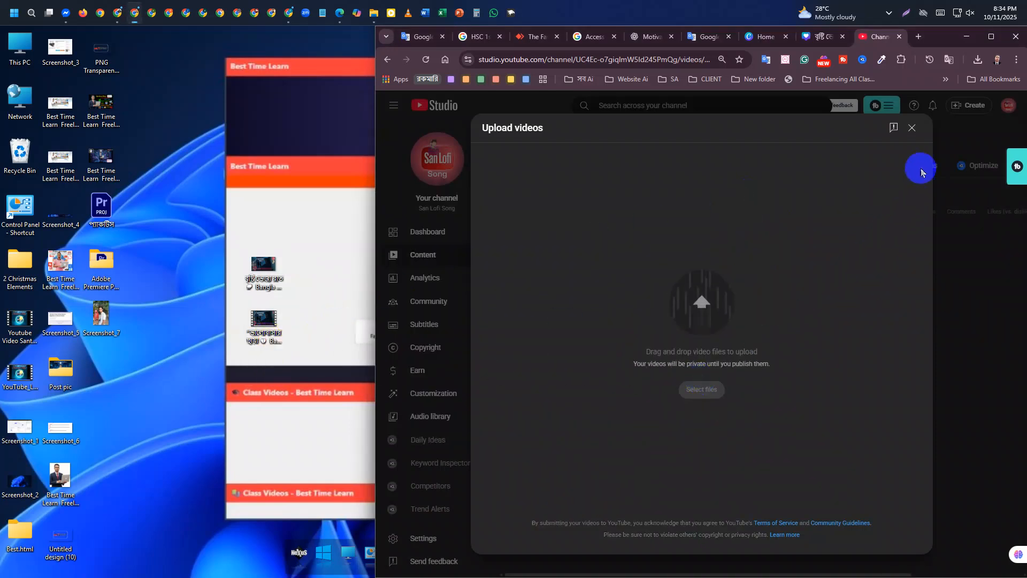
drag(263, 267, 534, 311)
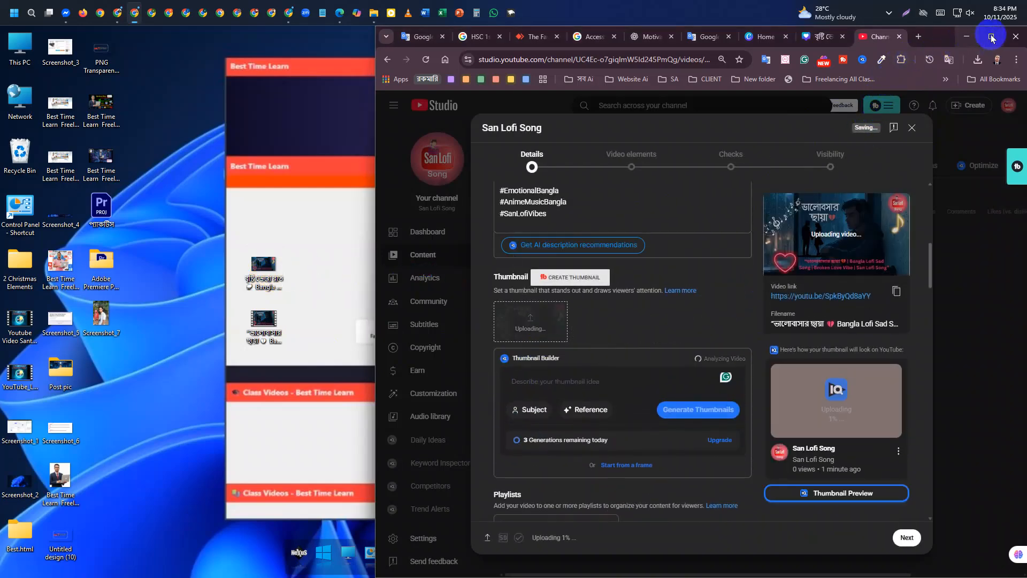
Step: Maximize the browser window and clear the default San Lofi Song title from the video details
click(984, 37)
scroll(497, 301, up, 10)
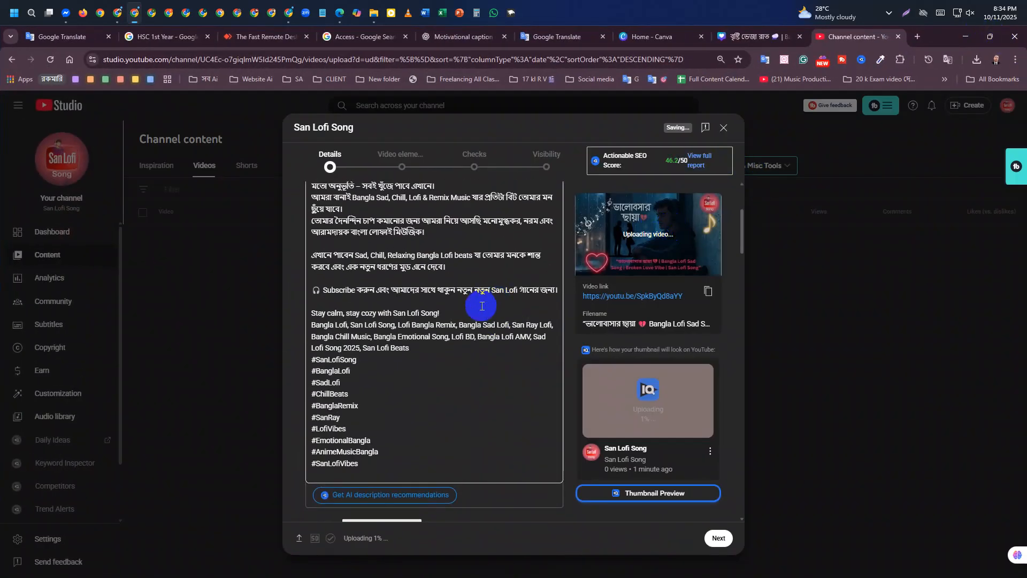
drag(385, 228, 264, 229)
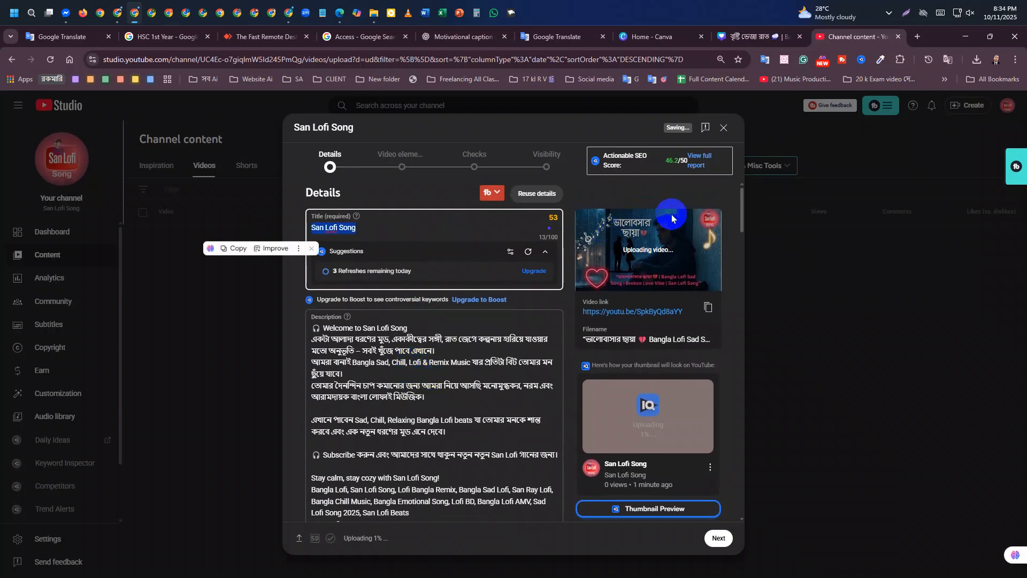
scroll(469, 326, down, 15)
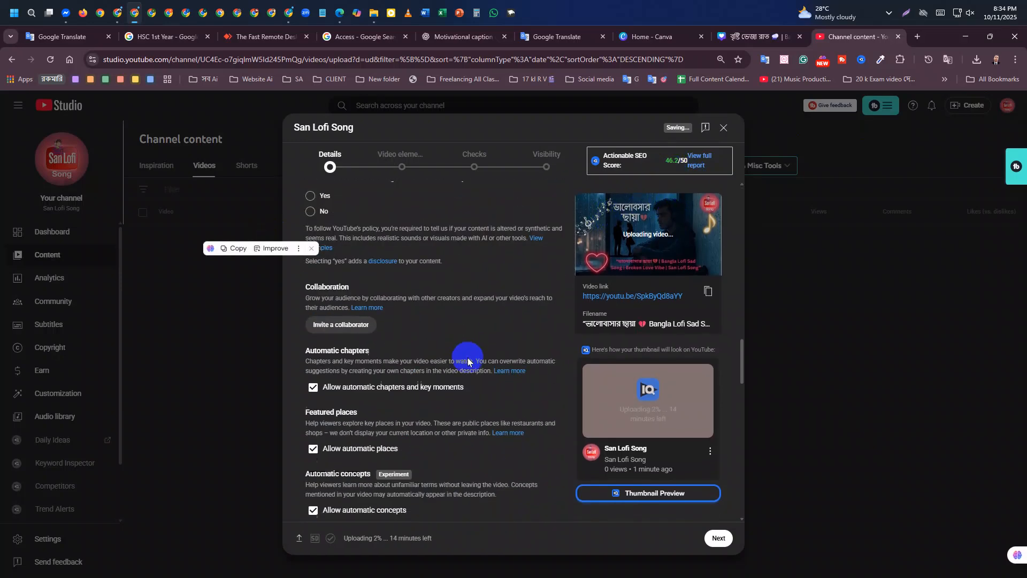
scroll(465, 365, up, 15)
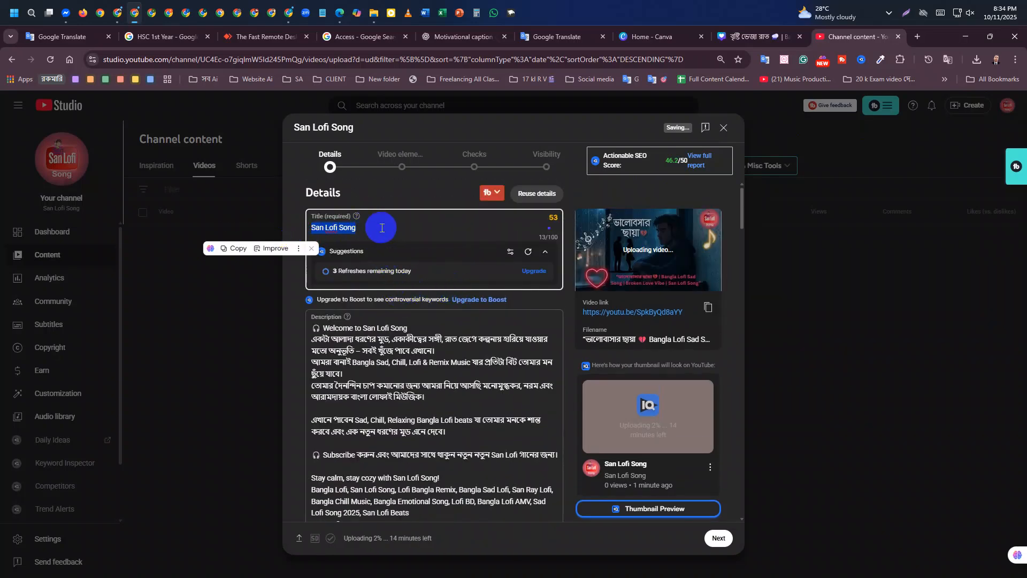
key(BackSpace)
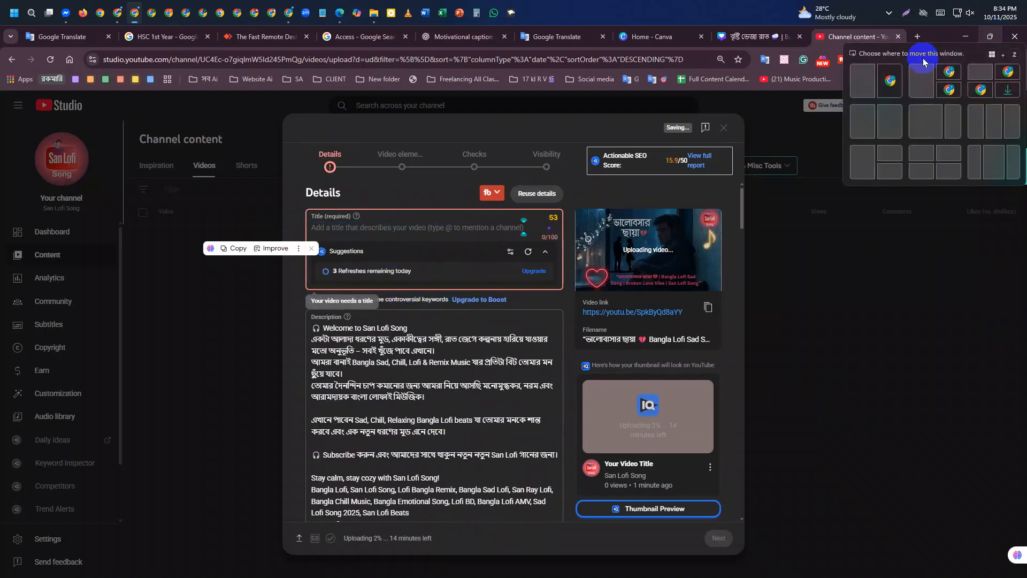
Step: Arrange YouTube Studio beside Google Translate and copy the line "ভালোবাসার ছায়া 💔 | Bangla Lofi Sad Song | Broken Love Vibe | San Lofi Song" into the video title
click(865, 80)
drag(513, 252, 718, 261)
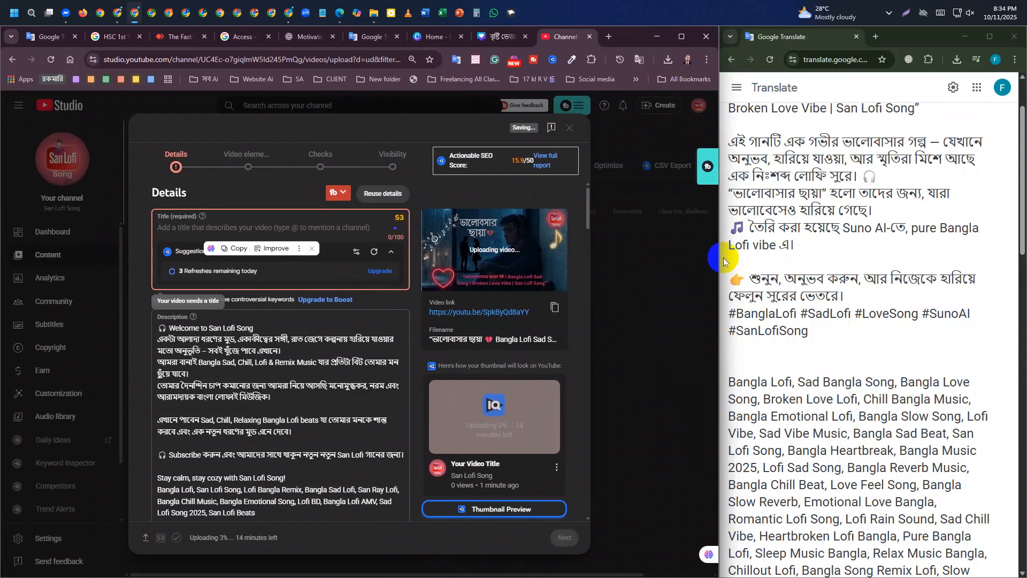
scroll(851, 214, up, 3)
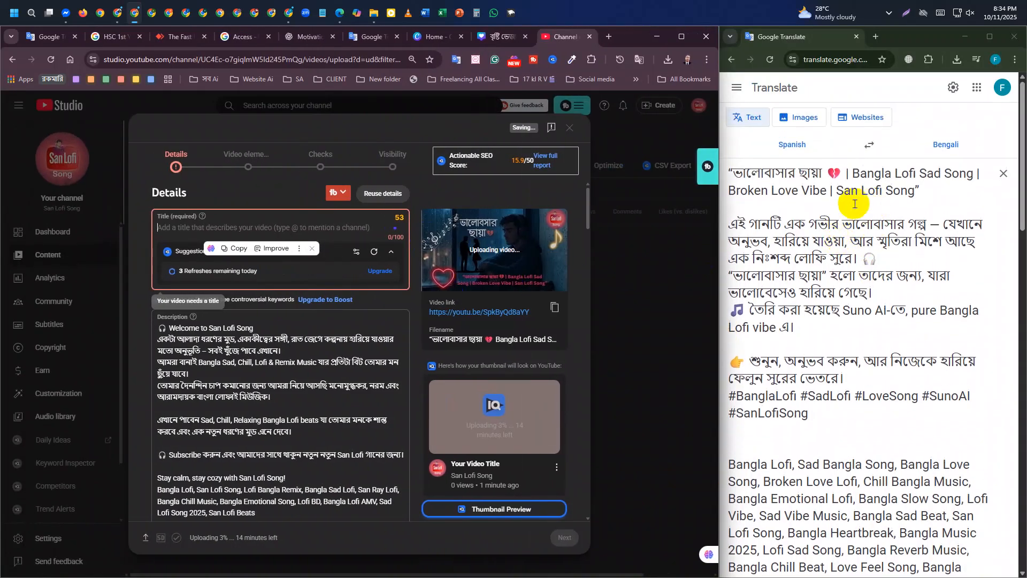
drag(921, 192, 253, 240)
click(374, 263)
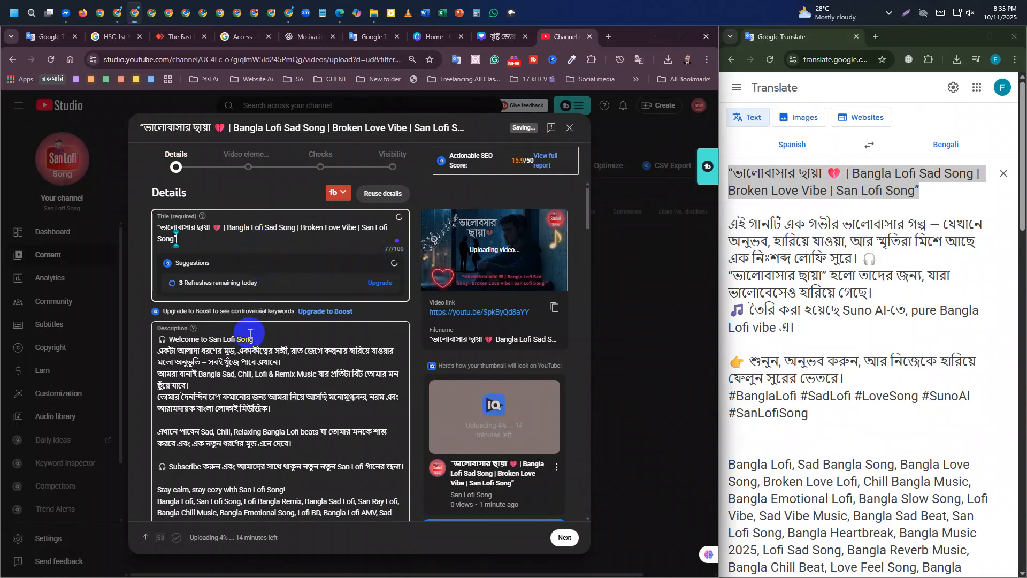
Step: Add blank lines above the default description and paste the entire Google Translate source text there
scroll(312, 422, down, 4)
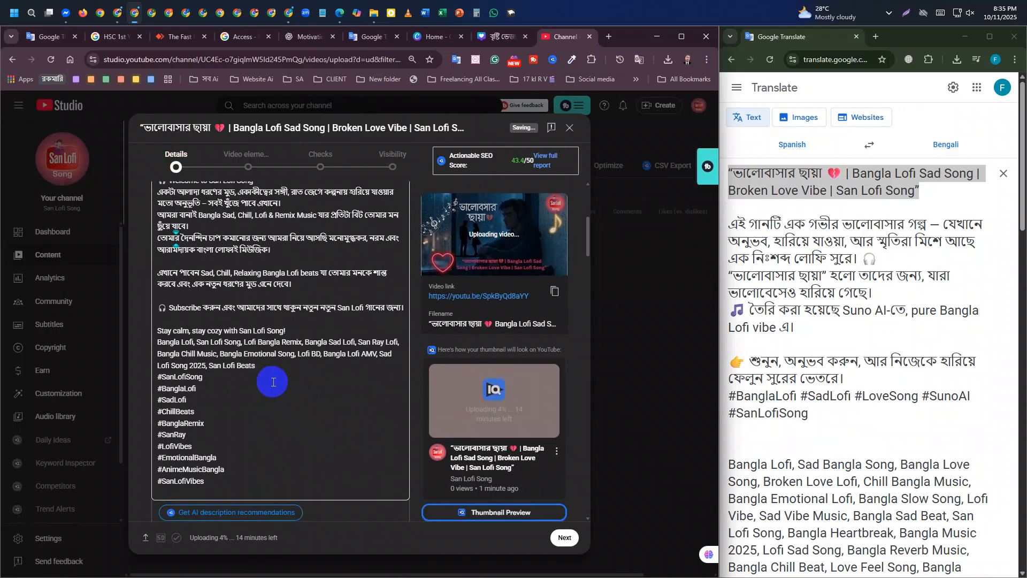
scroll(271, 379, up, 2)
click(160, 304)
key(Return)
key(Return)
key(Return)
key(Return)
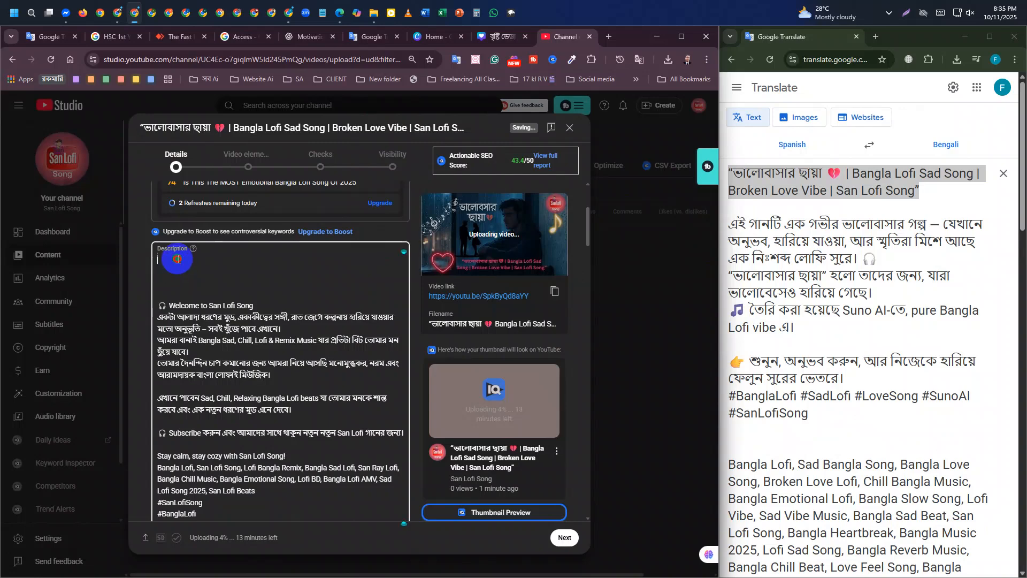
click(917, 399)
key(ctrl+a)
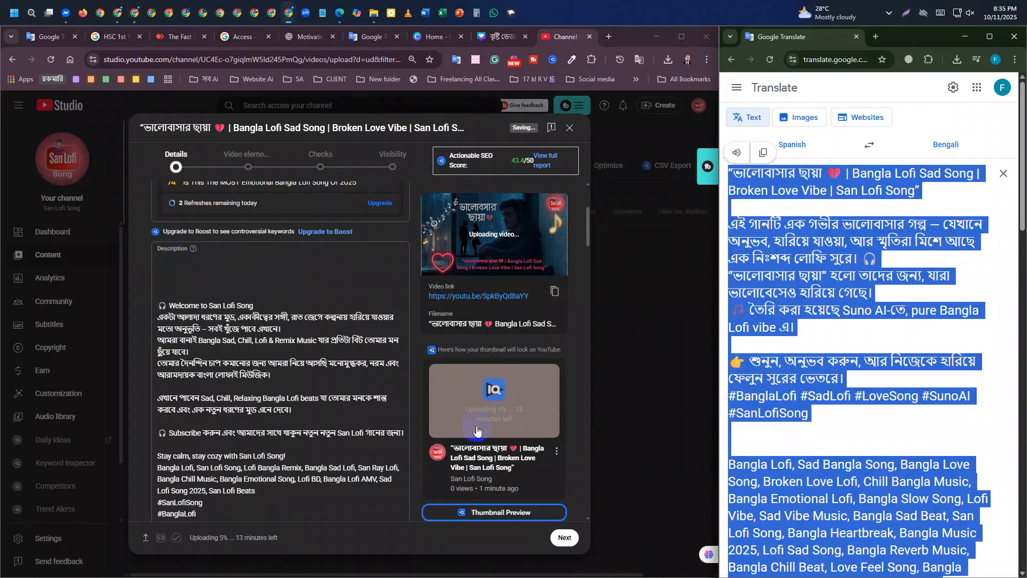
click(164, 279)
key(ctrl+v)
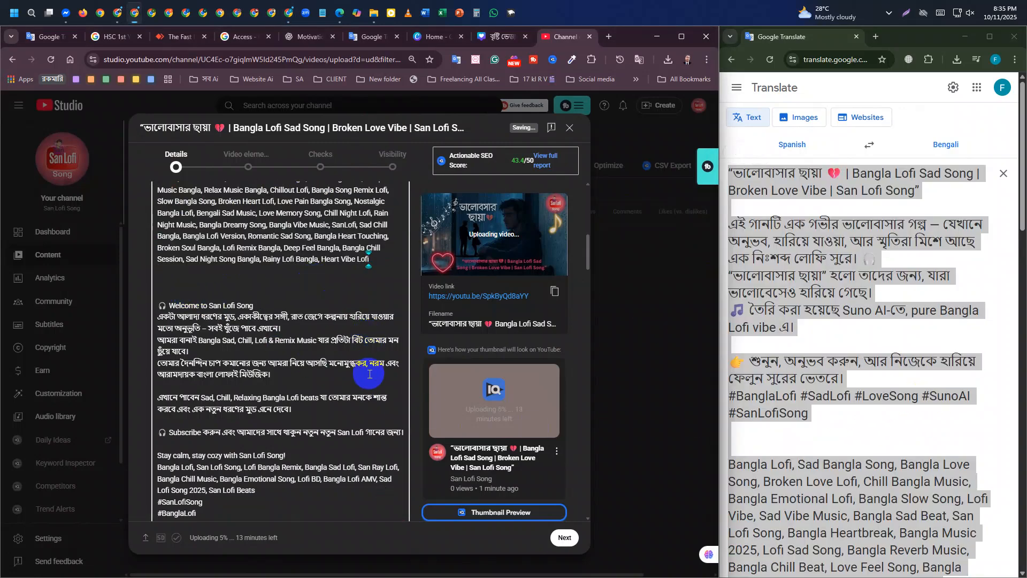
Step: Remove all default tags from the video
scroll(299, 353, down, 10)
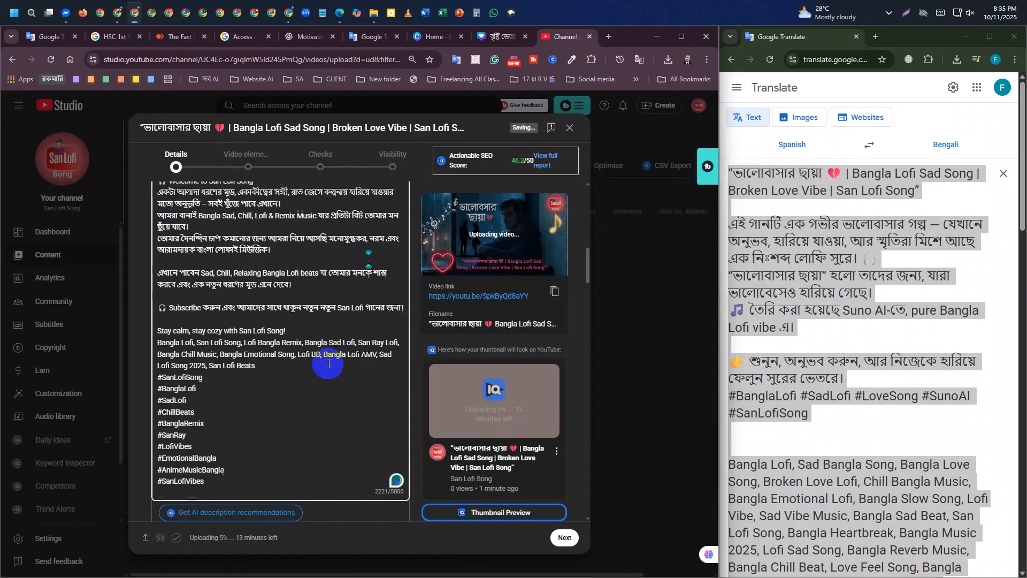
scroll(332, 375, down, 10)
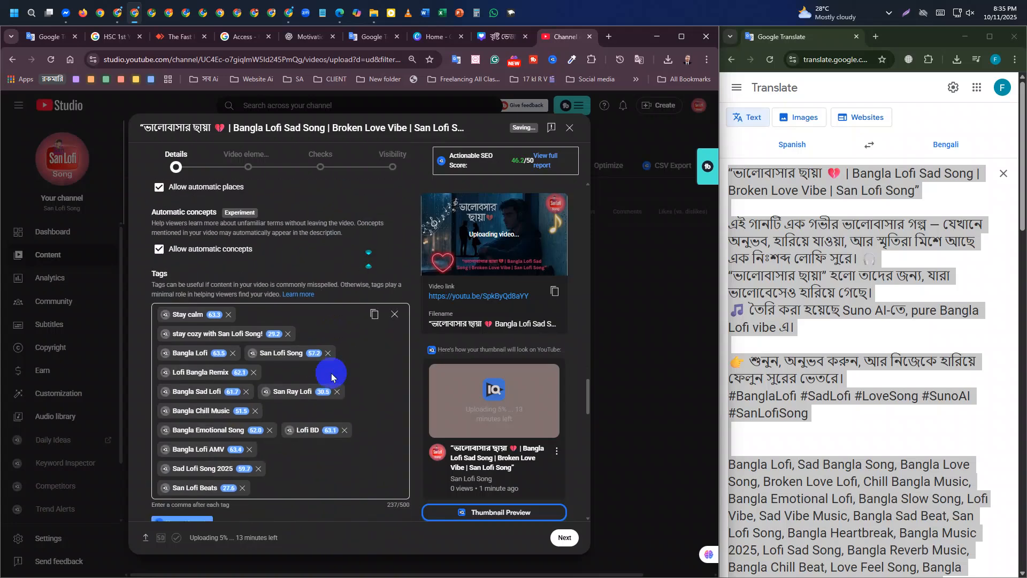
click(393, 317)
Step: Copy the hashtag #BanglaLofi from the Google Translate text and add it as a video tag
scroll(844, 326, down, 7)
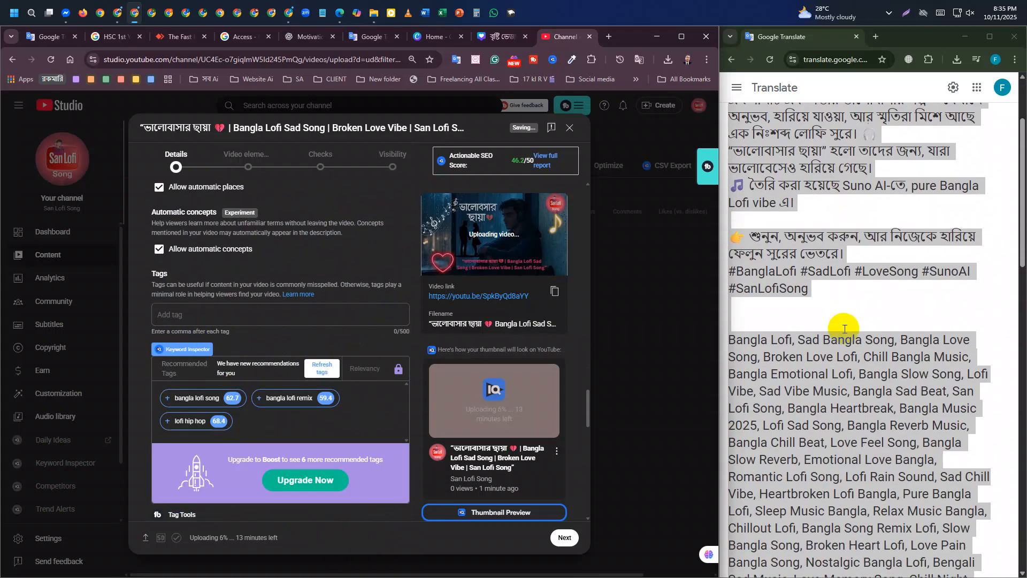
scroll(849, 347, up, 3)
click(793, 266)
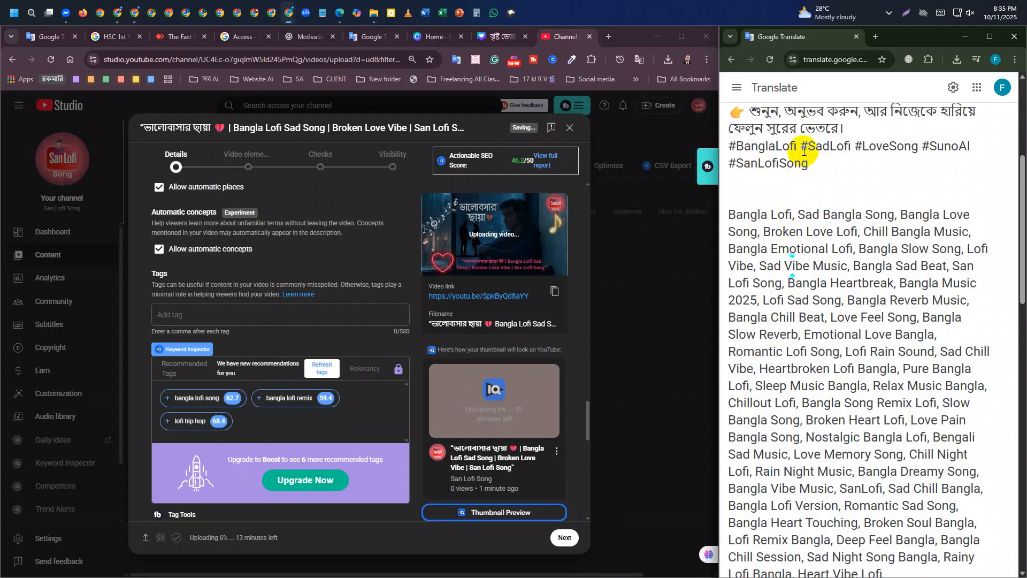
drag(799, 145, 707, 148)
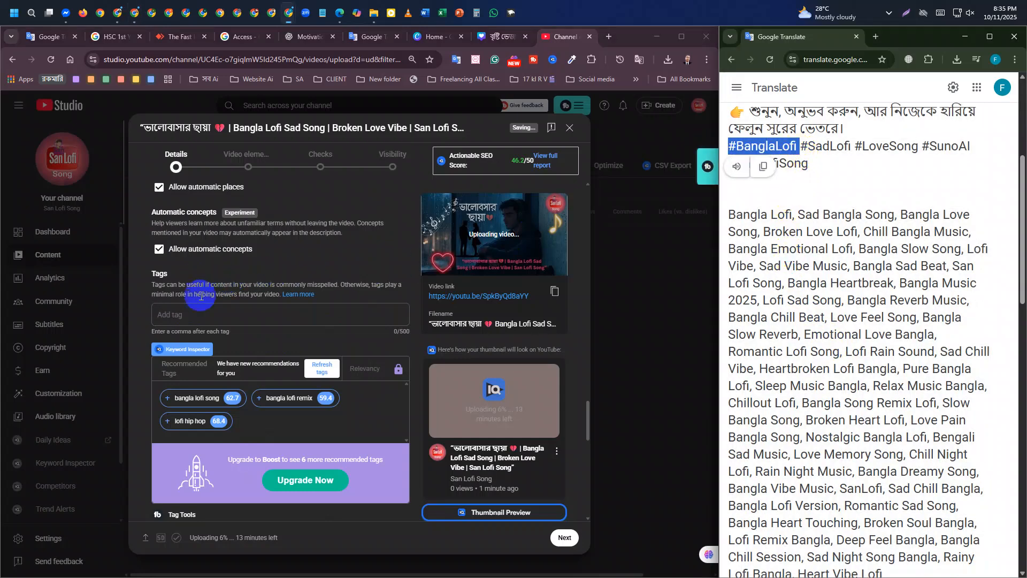
click(188, 315)
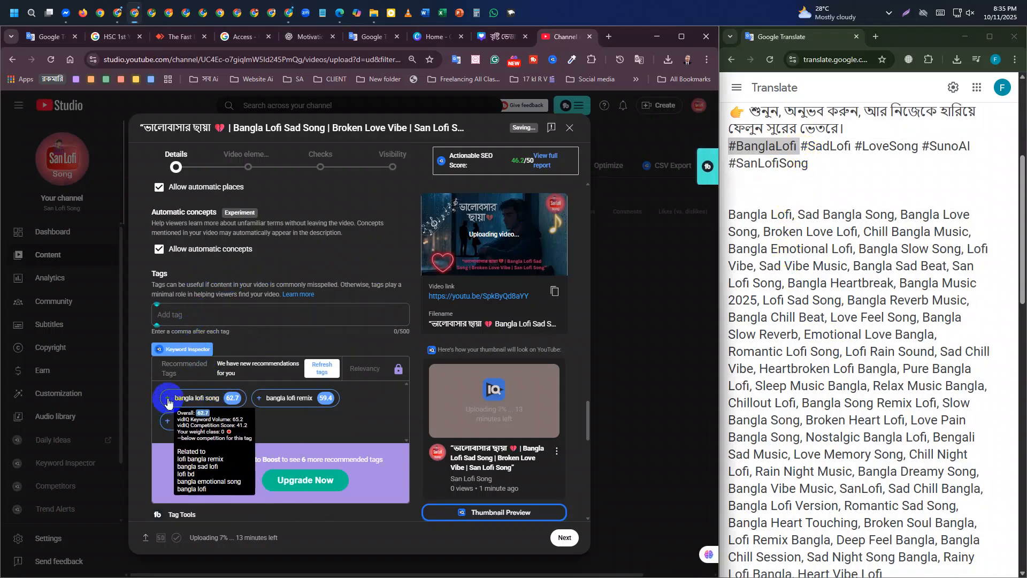
click(182, 316)
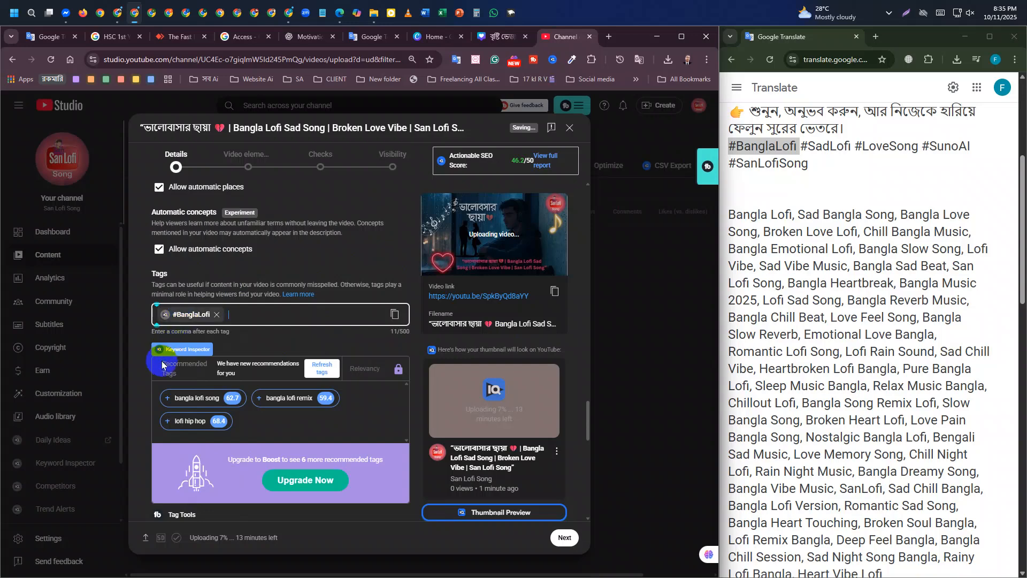
Step: Add the recommended tags "bangla lofi song", "lofi hip hop" and "bangla lofi remix" to the video
click(170, 399)
click(171, 421)
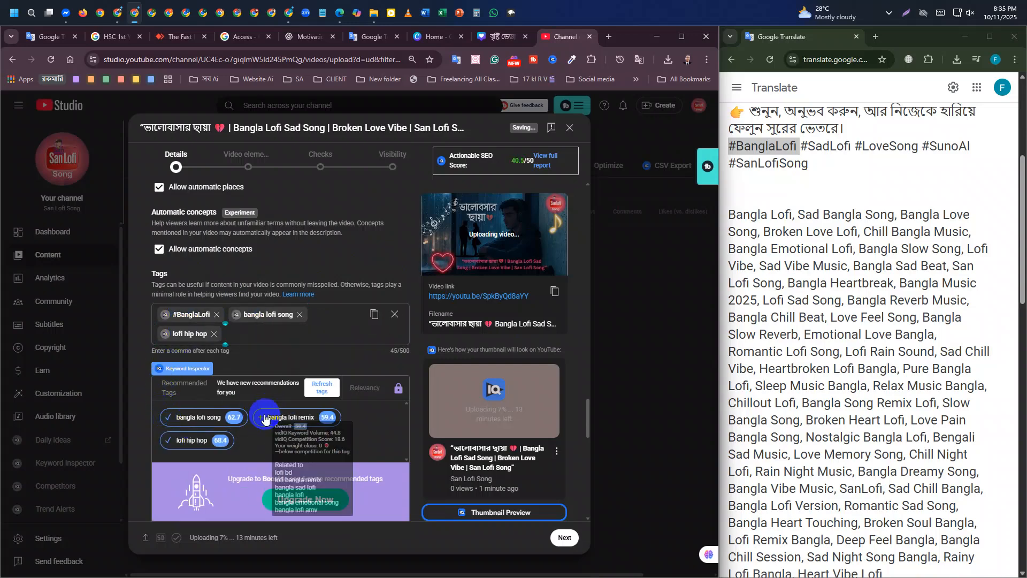
scroll(270, 412, down, 5)
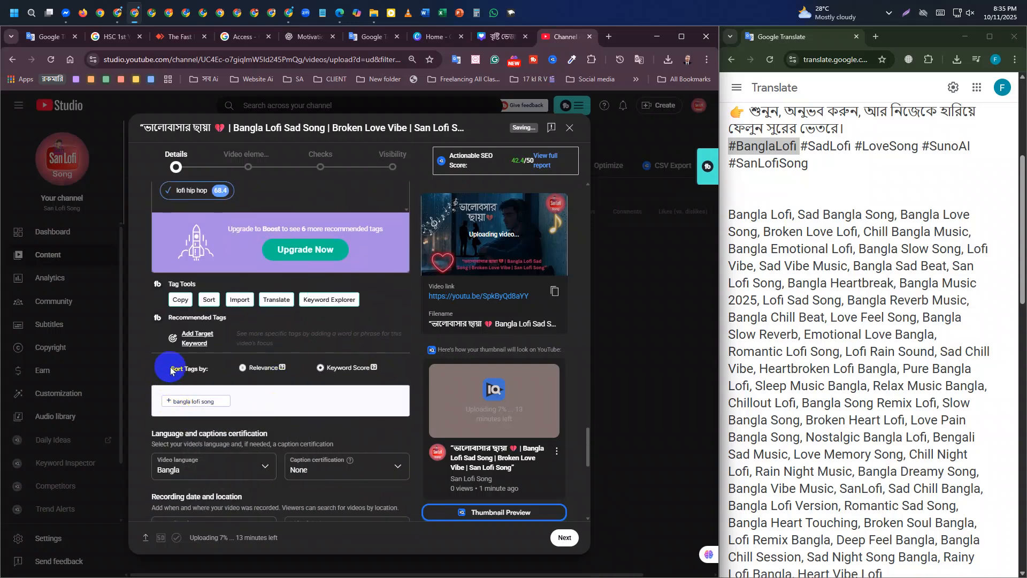
click(166, 403)
scroll(244, 399, up, 10)
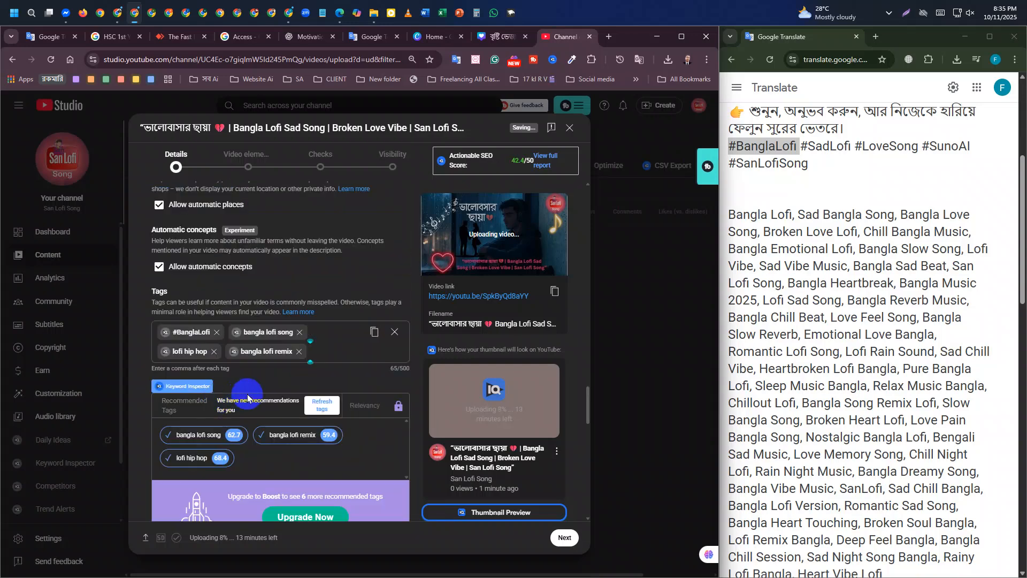
Step: Copy the hashtags #SadLofi and #LoveSong from the Google Translate text into the video tags
scroll(323, 426, down, 5)
click(321, 350)
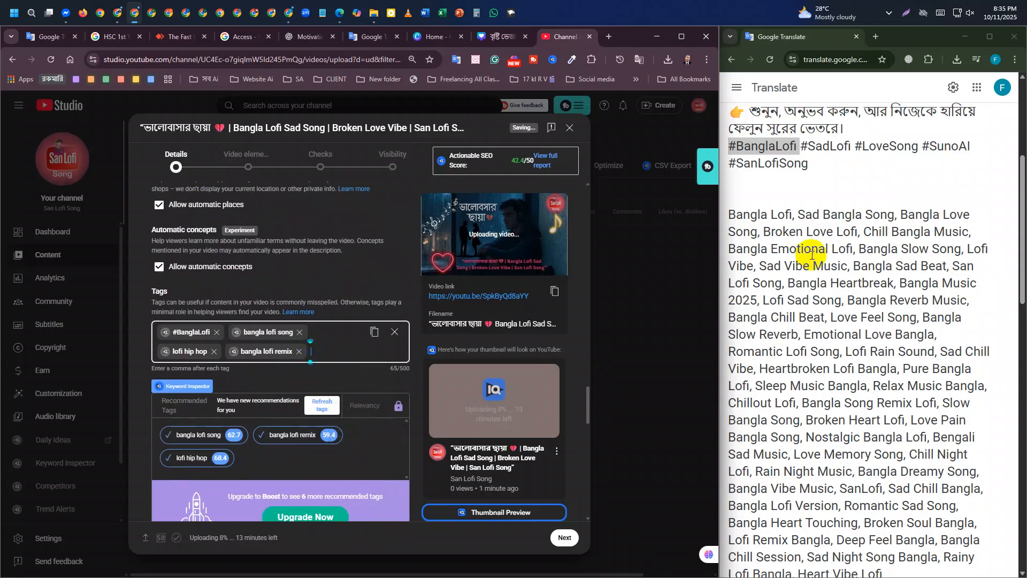
drag(853, 146, 800, 147)
key(ctrl+c)
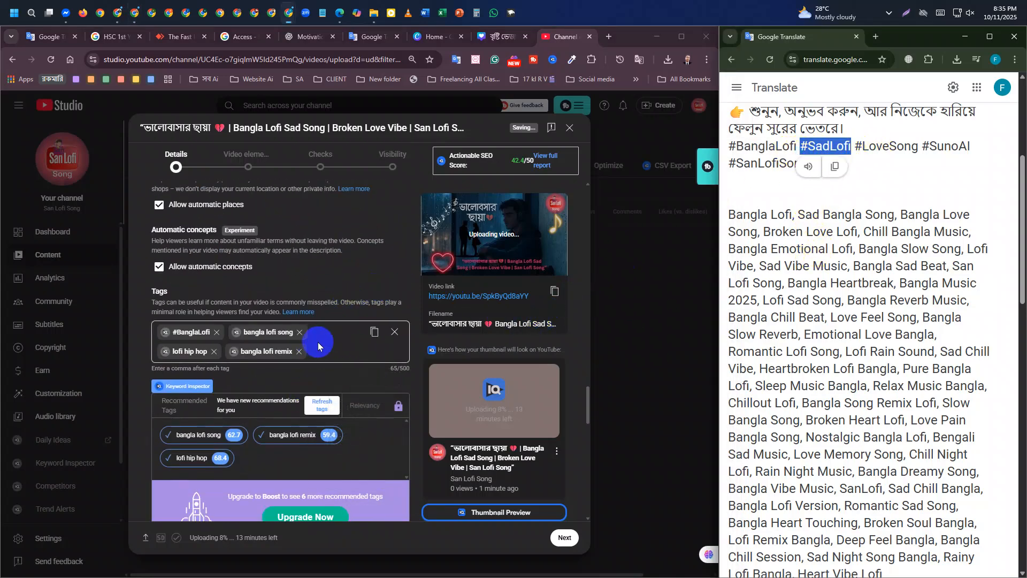
click(319, 357)
key(ctrl+v)
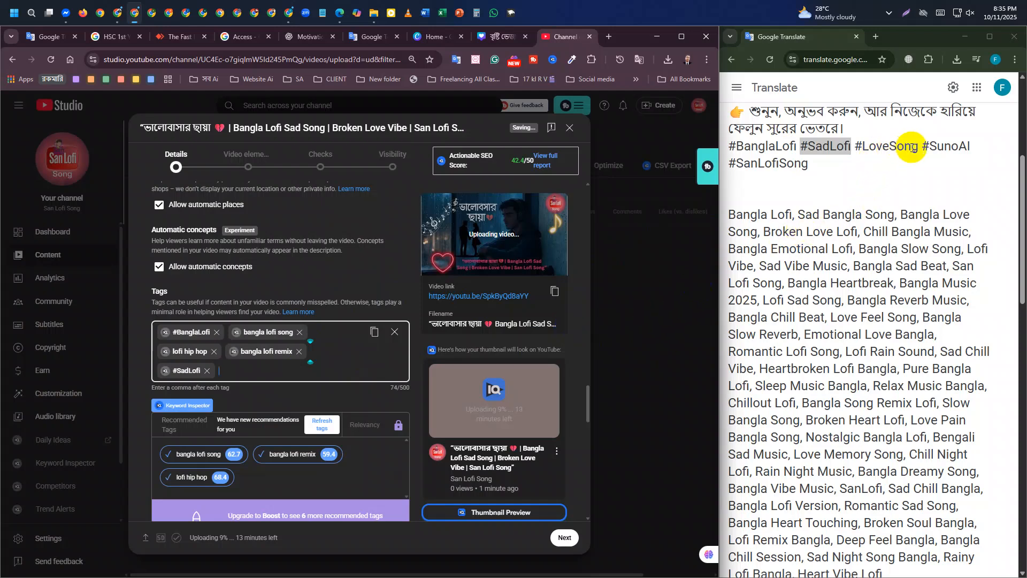
drag(920, 146, 857, 150)
key(ctrl+c)
click(360, 343)
key(ctrl+v)
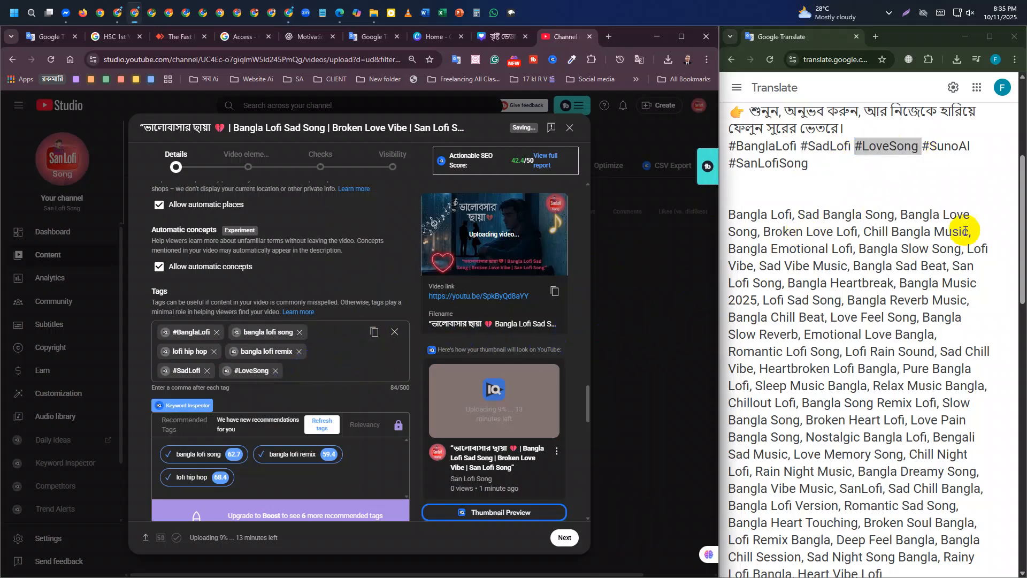
Step: Copy the hashtags #SunoAI and #SanLofiSong from the Google Translate text into the video tags
drag(974, 147, 918, 149)
key(ctrl+c)
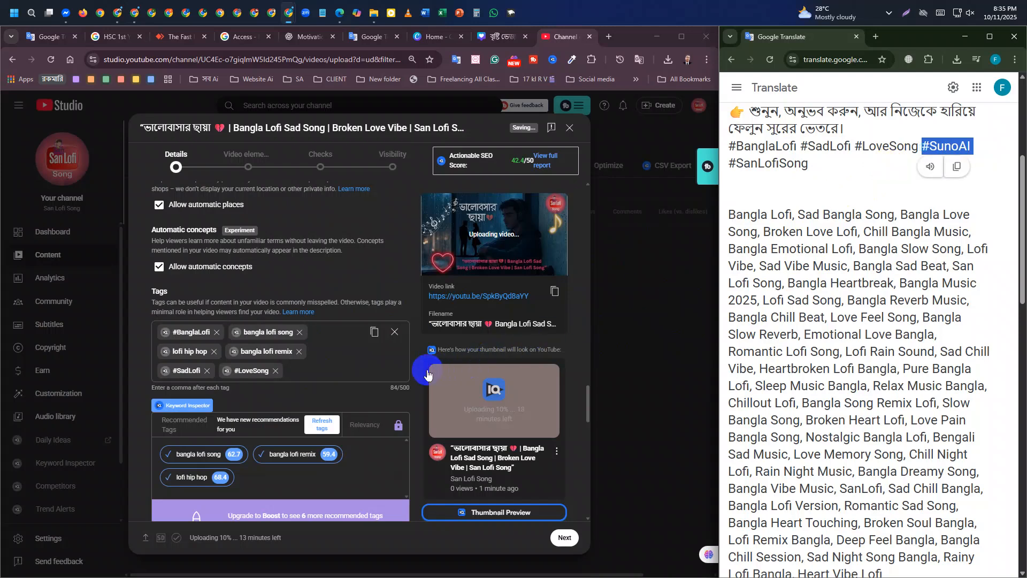
click(293, 378)
key(ctrl+v)
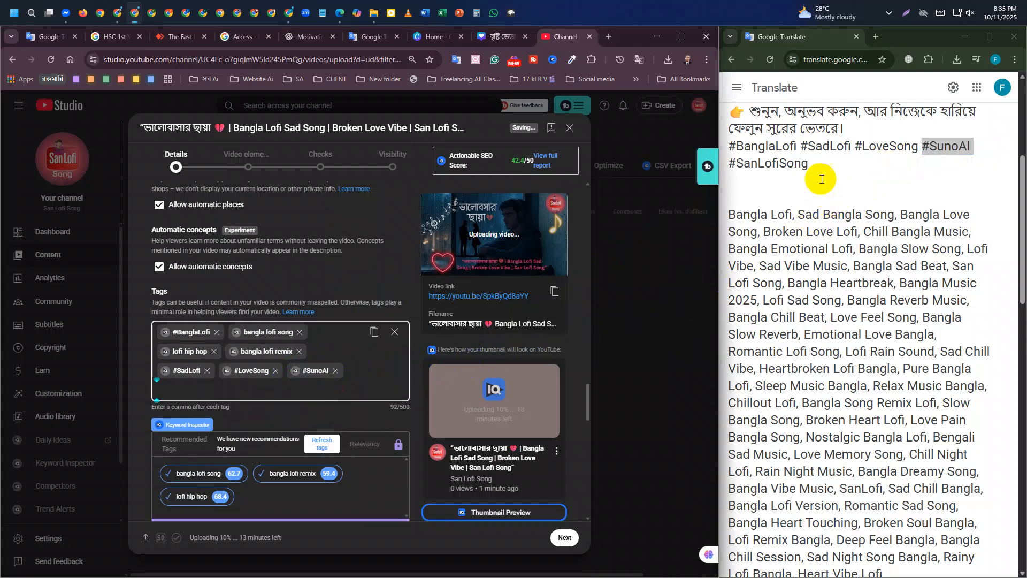
drag(819, 163, 731, 165)
key(ctrl+c)
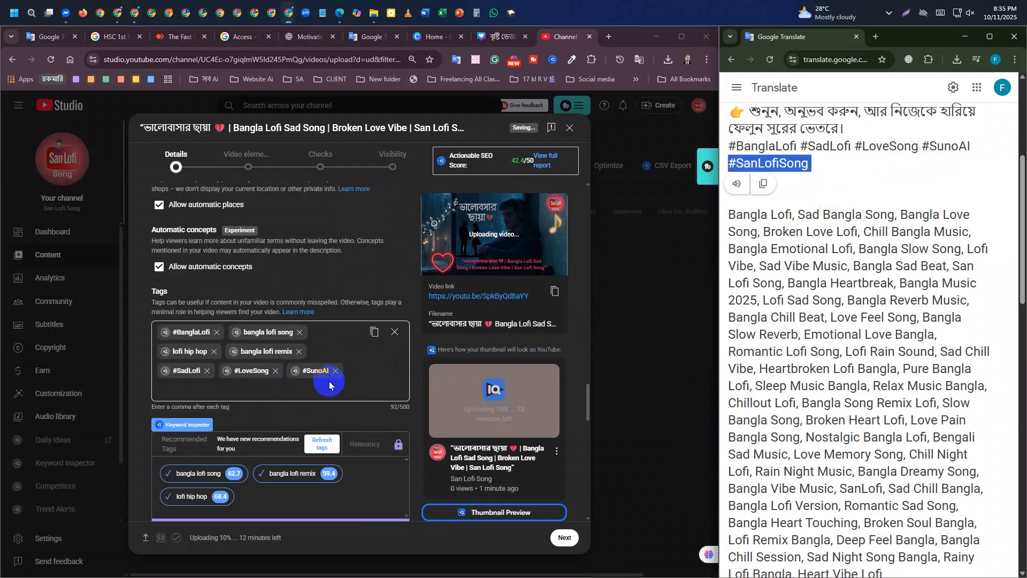
click(316, 388)
key(ctrl+v)
Step: Copy the keywords "Bangla Lofi" and "Sad Bangla Song" from the Google Translate keyword list into the video tags
drag(792, 214, 690, 215)
key(ctrl+c)
click(282, 394)
key(ctrl+v)
drag(894, 216, 807, 206)
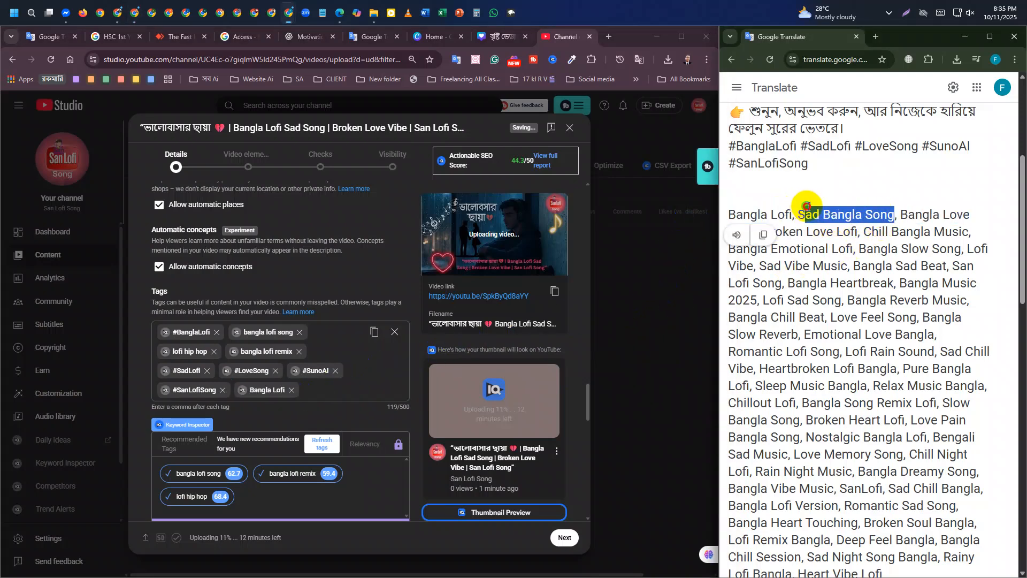
key(ctrl+c)
click(330, 394)
key(ctrl+v)
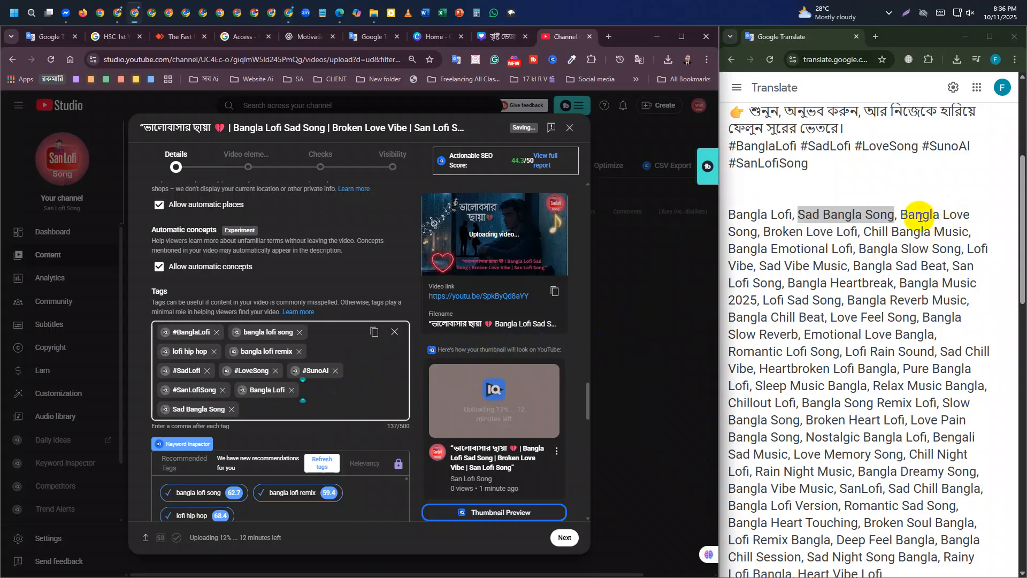
Step: Copy the keywords "Bangla Love Song" and "Broken Love Lofi" from the Google Translate keyword list into the video tags
drag(898, 221, 351, 395)
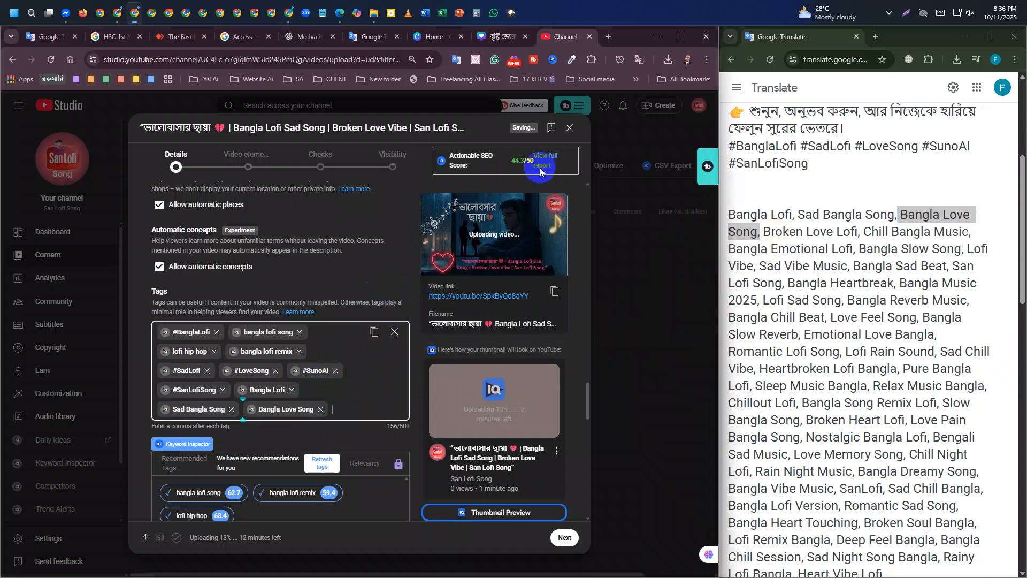
scroll(760, 257, down, 3)
scroll(776, 227, up, 3)
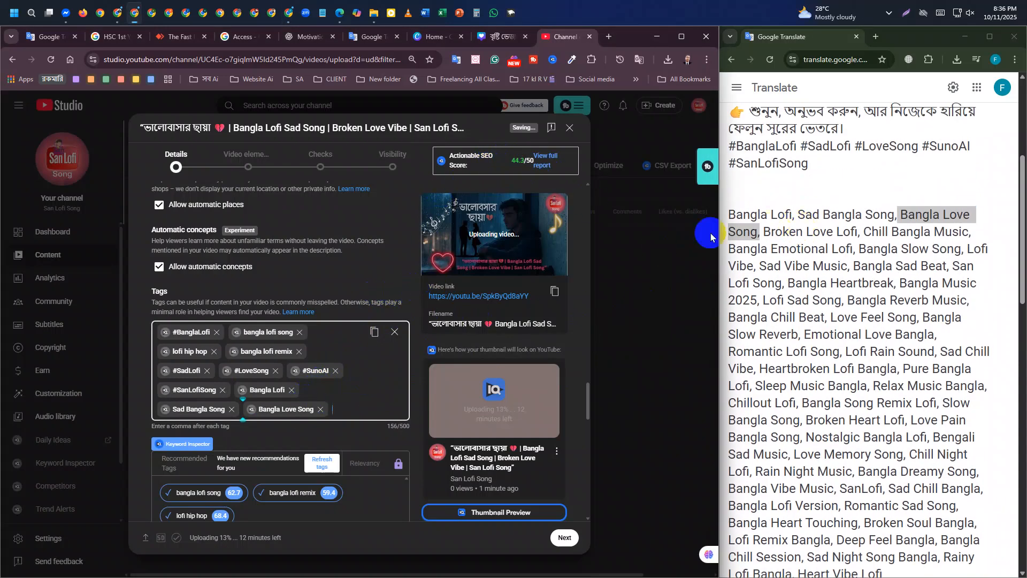
drag(764, 231, 862, 231)
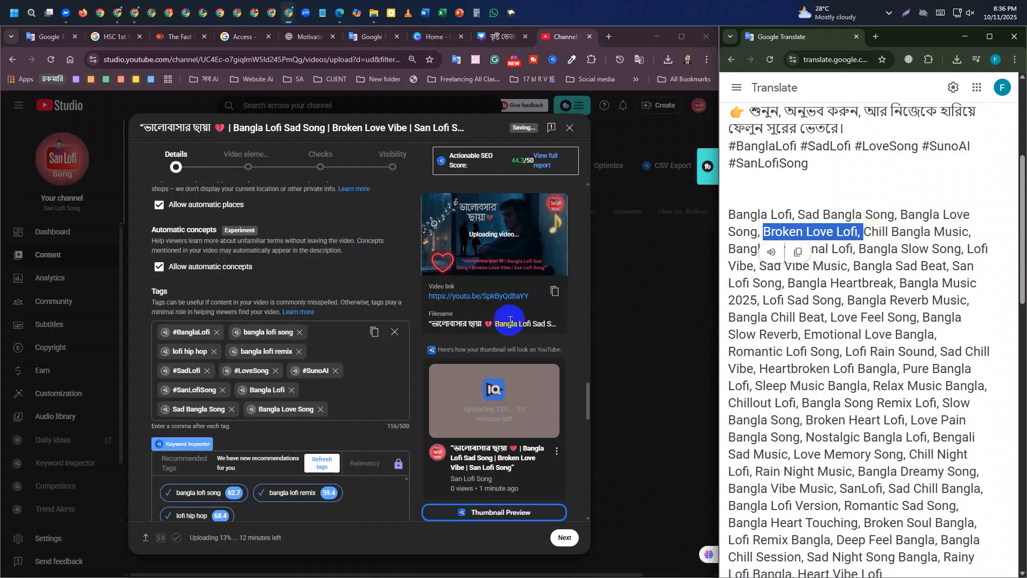
click(351, 405)
key(ctrl+v)
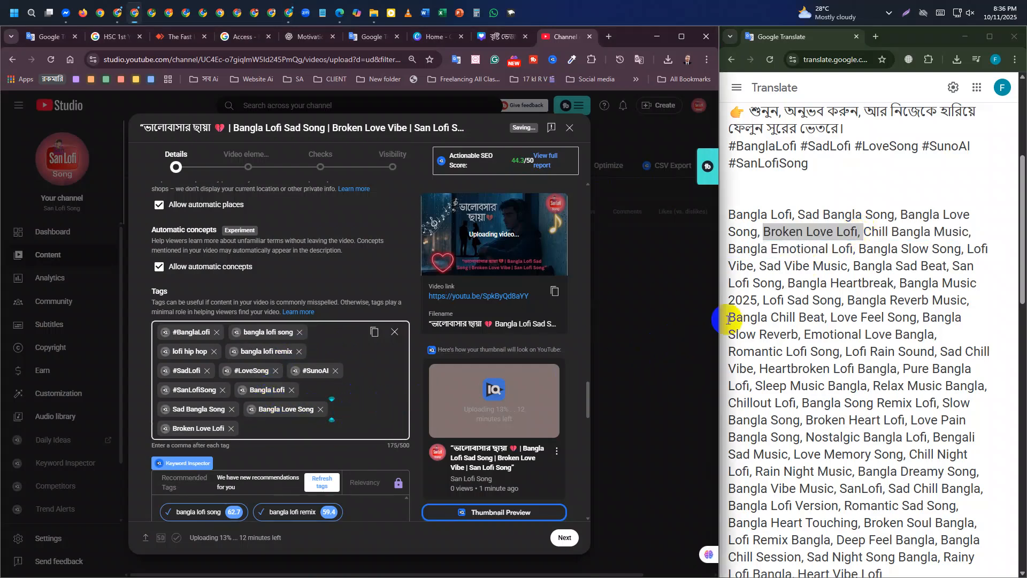
Step: Copy the keywords "Chill Bangla Music" and "Bangla Emotional Lofi" from the Google Translate keyword list into the video tags
drag(865, 232, 986, 235)
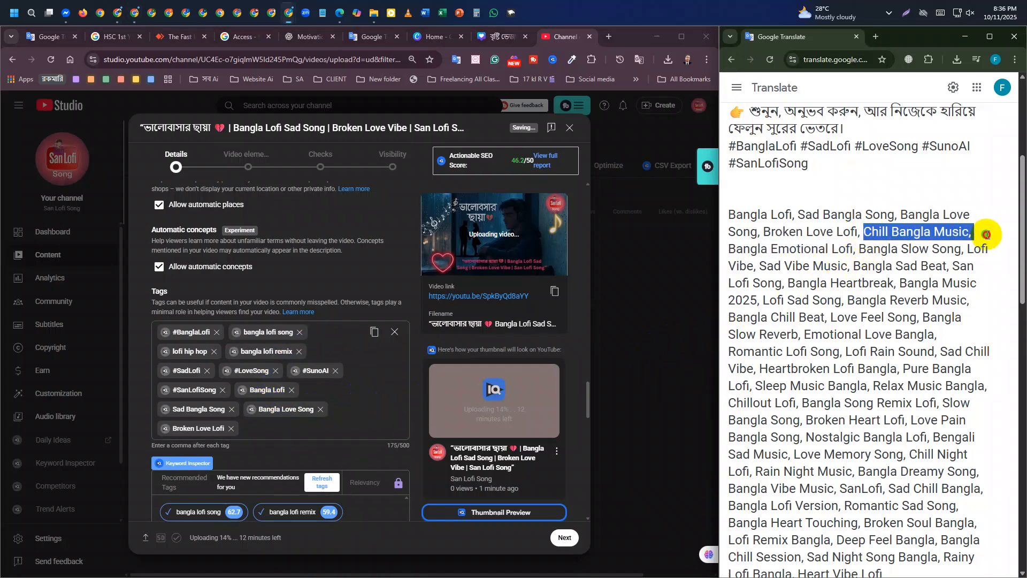
click(305, 427)
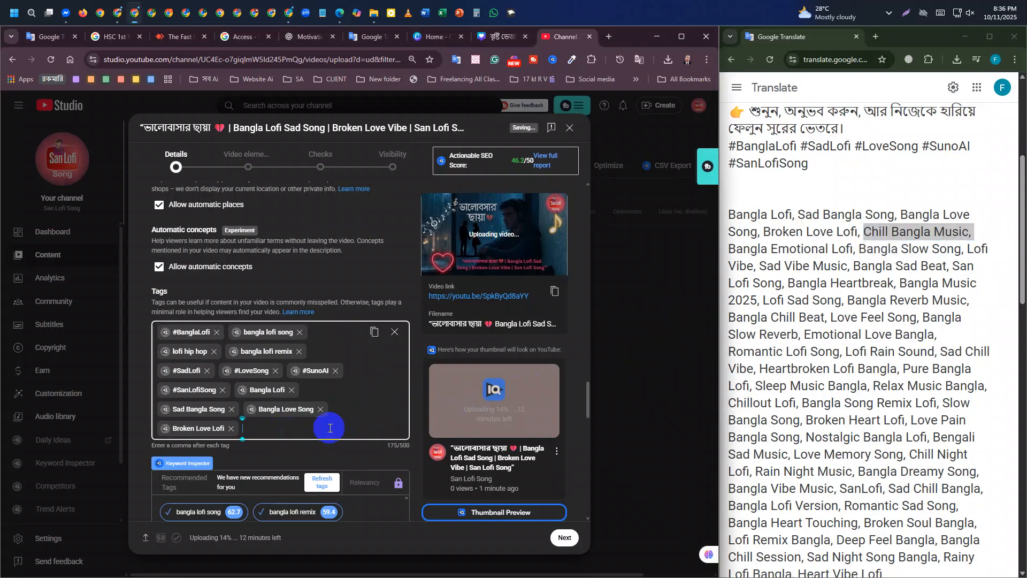
key(ctrl+v)
drag(854, 248, 691, 254)
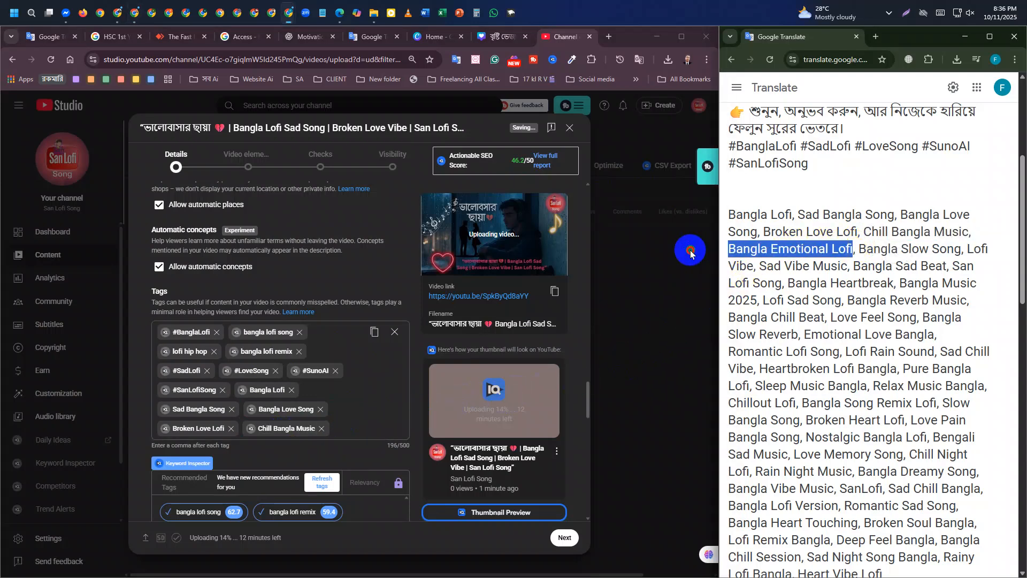
click(335, 428)
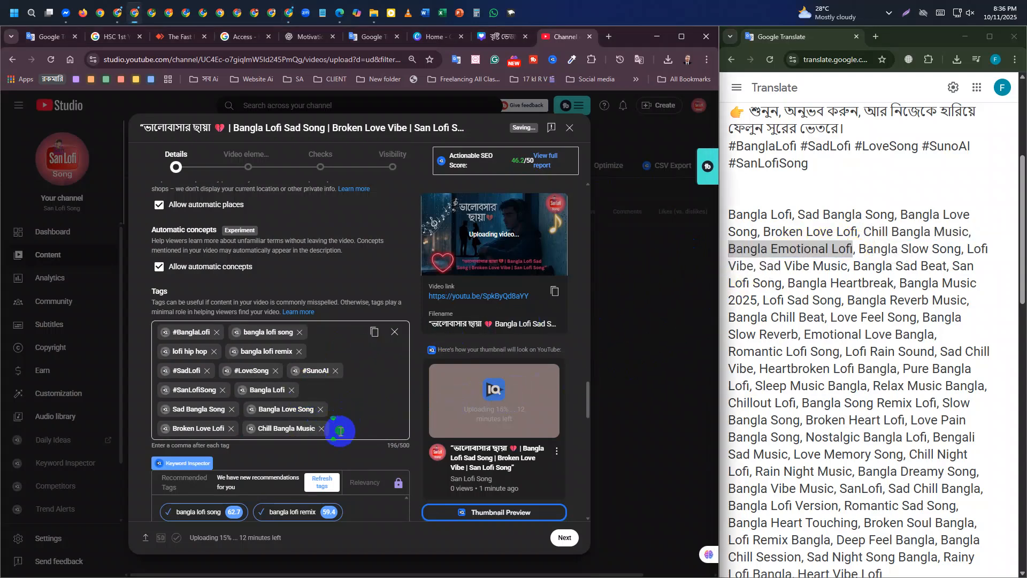
key(ctrl+v)
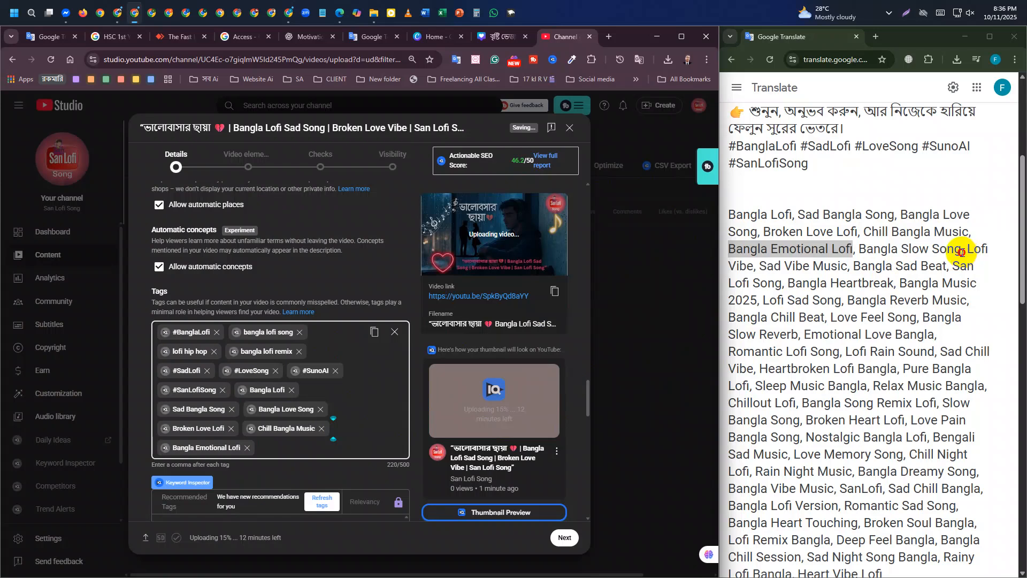
Step: Copy the keywords "Bangla Slow Song" and "Lofi Vibe" from the Google Translate keyword list into the video tags
drag(962, 253, 858, 251)
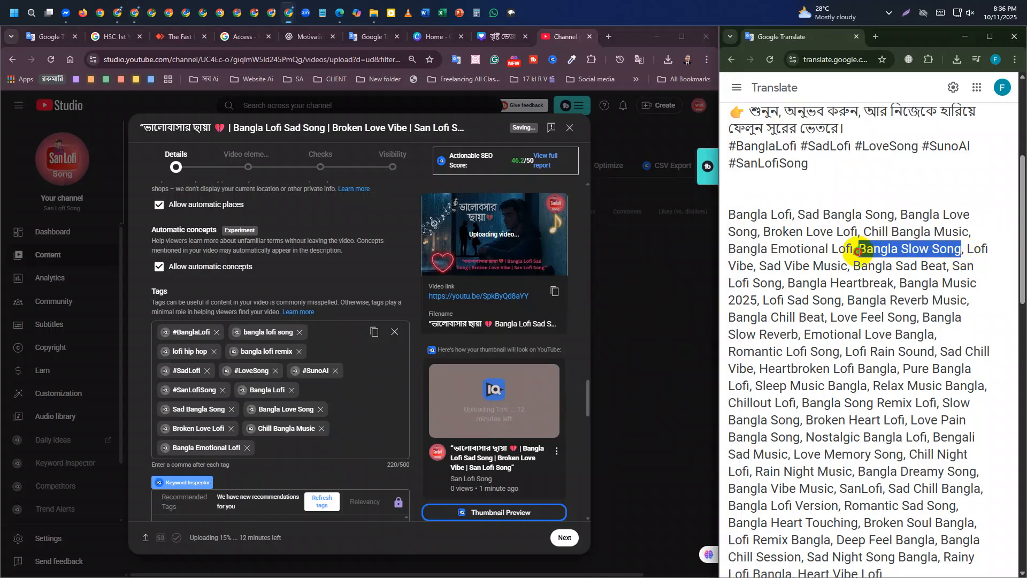
click(301, 445)
key(ctrl+v)
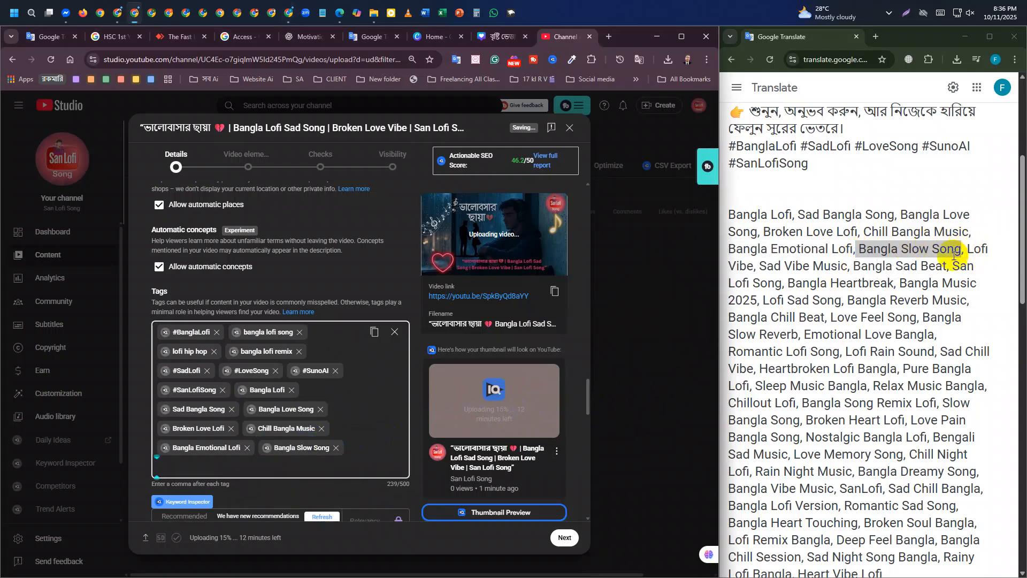
drag(967, 249, 771, 263)
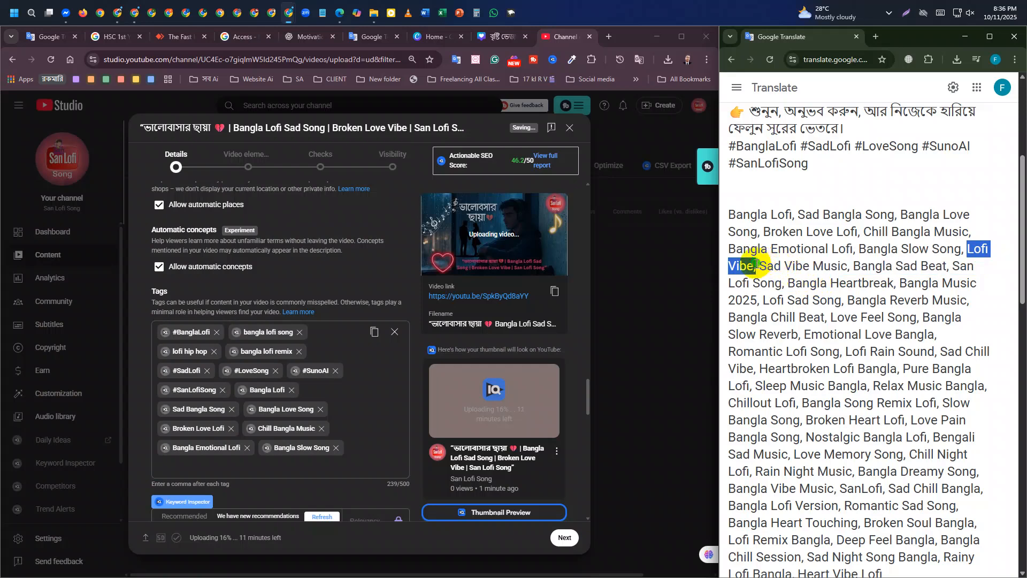
click(286, 465)
key(ctrl+v)
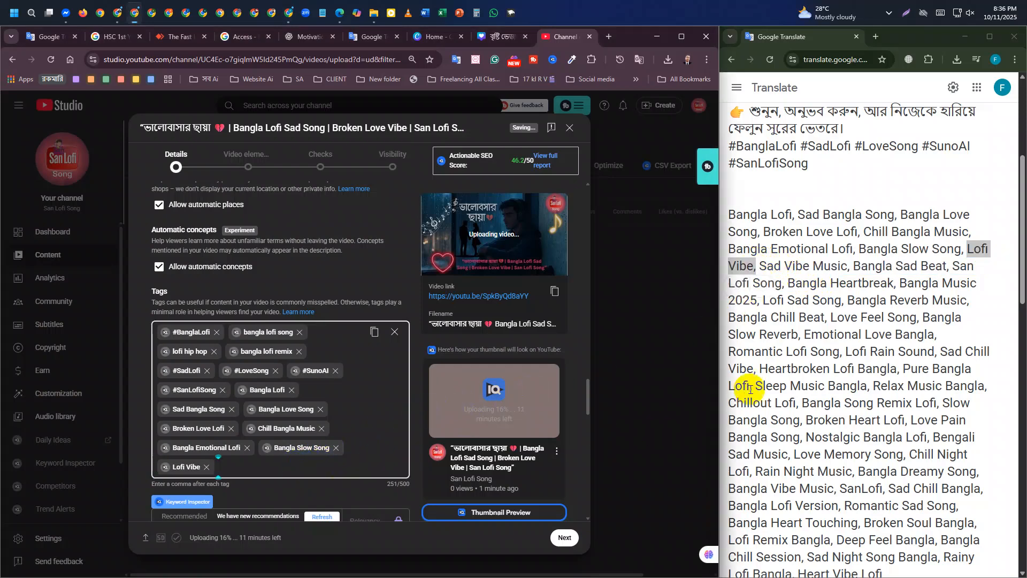
Step: Copy the keyword "Sad Vibe Music" from the Google Translate keyword list into the video tags
drag(760, 266, 848, 266)
key(ctrl+c)
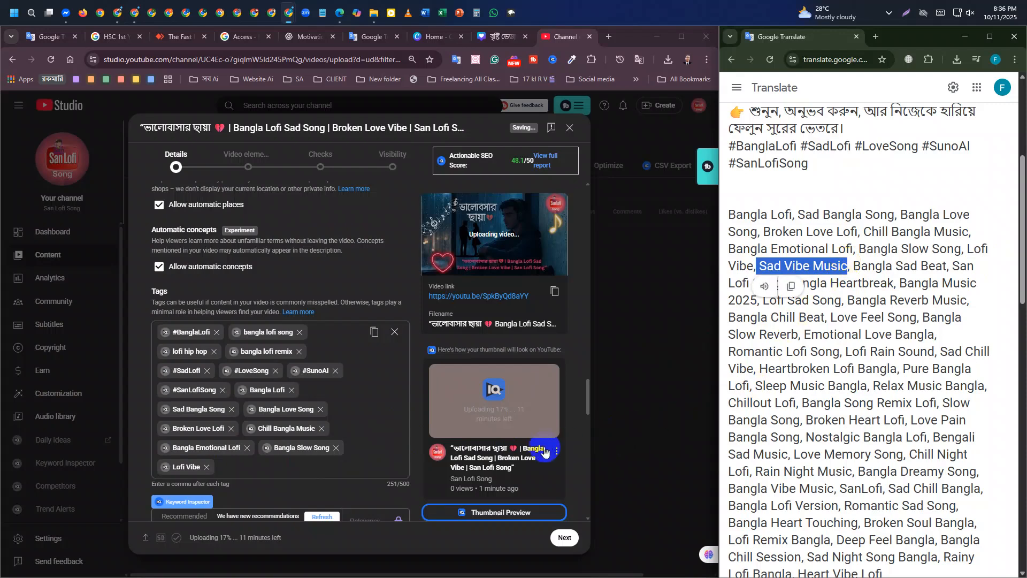
click(297, 465)
key(ctrl+v)
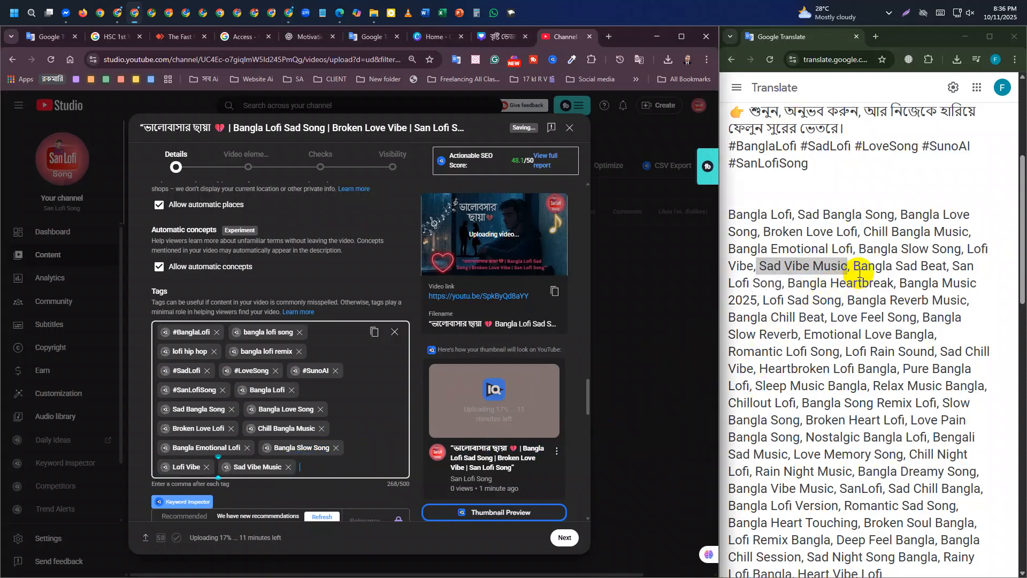
Step: Try the keyword "Bangla Sad Beat" from the Google Translate keyword list as a video tag, and remove it again
drag(854, 268, 950, 266)
key(ctrl+c)
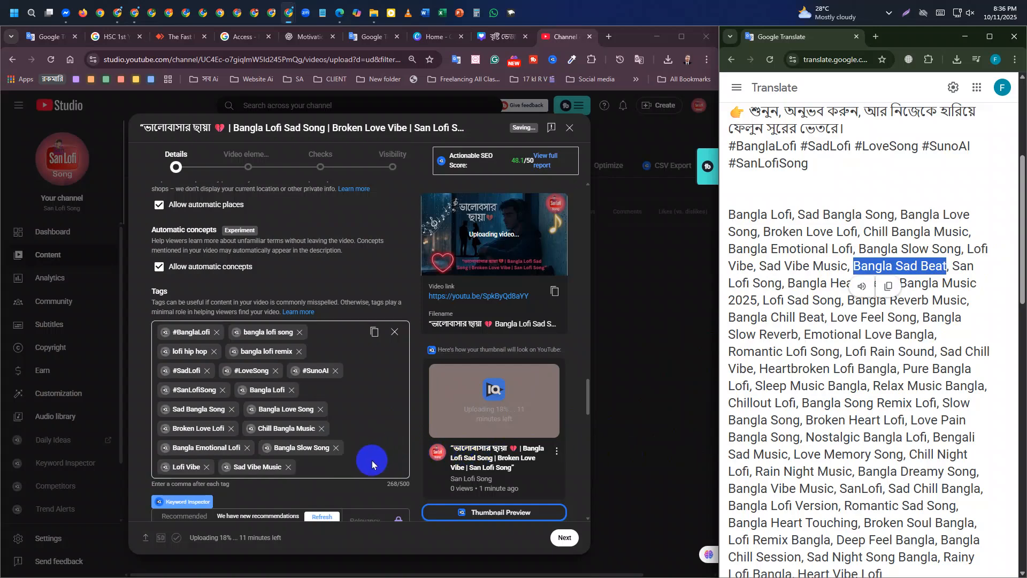
click(344, 465)
key(ctrl+v)
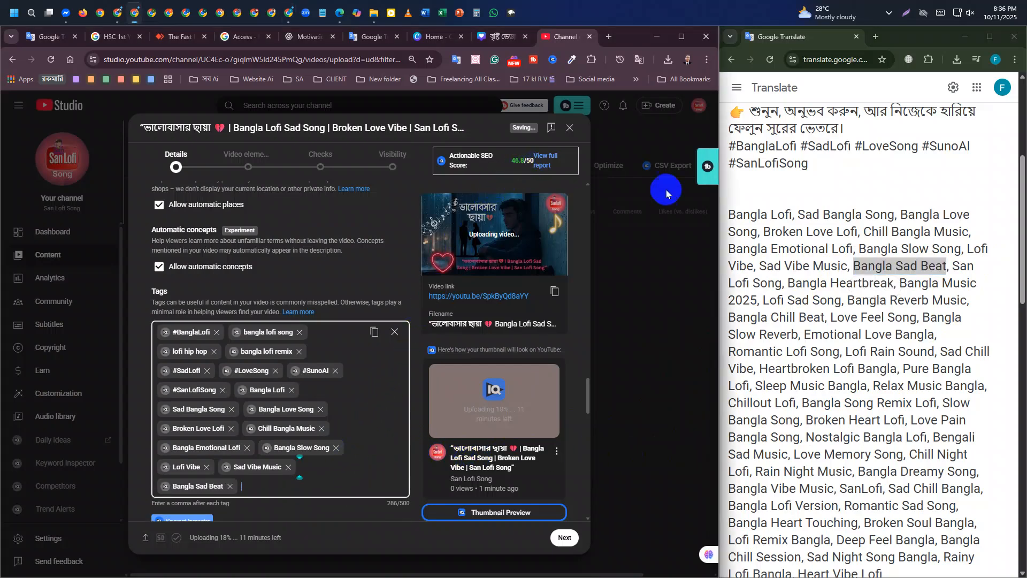
click(232, 488)
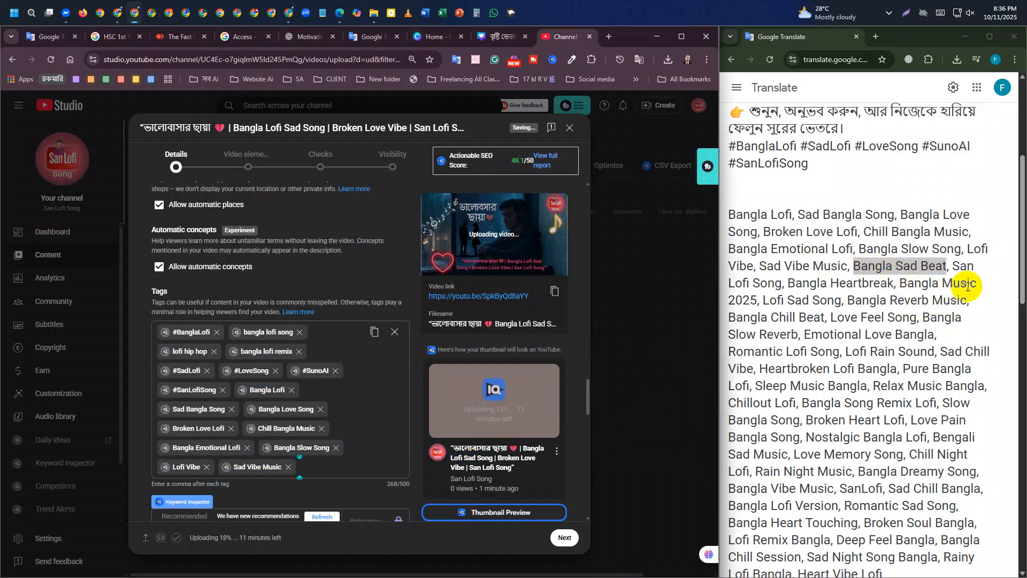
Step: Copy the keywords "San Lofi Song" and "Bangla Heartbreak" from the Google Translate keyword list into the video tags
drag(954, 266, 792, 277)
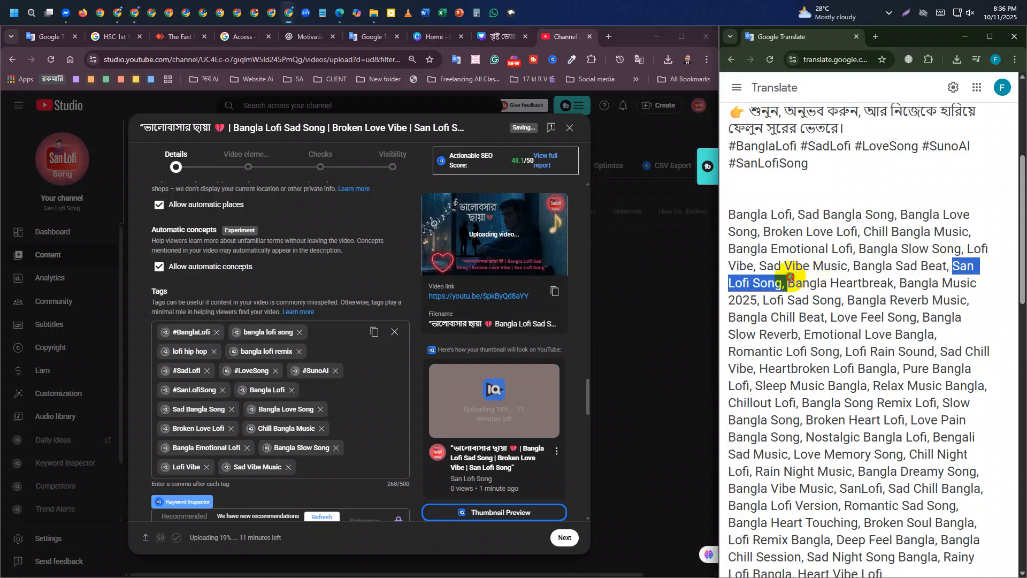
key(ctrl+c)
click(316, 467)
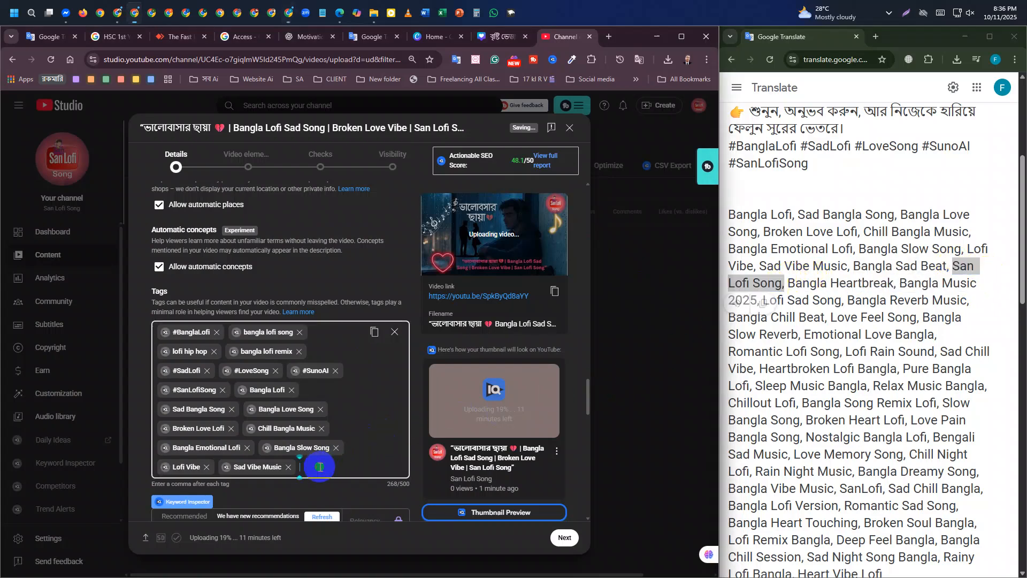
key(ctrl+v)
drag(787, 282, 888, 280)
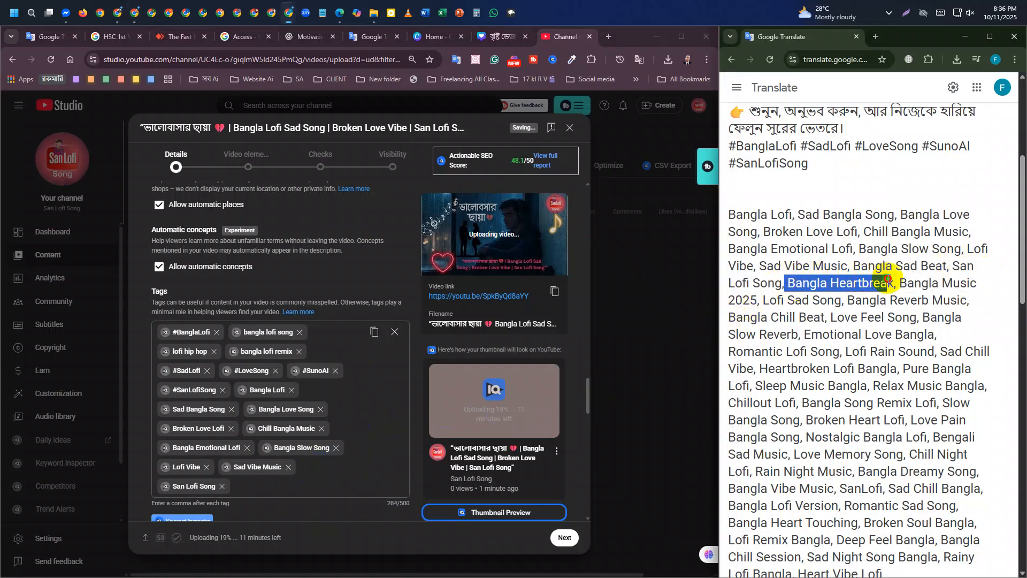
key(ctrl+c)
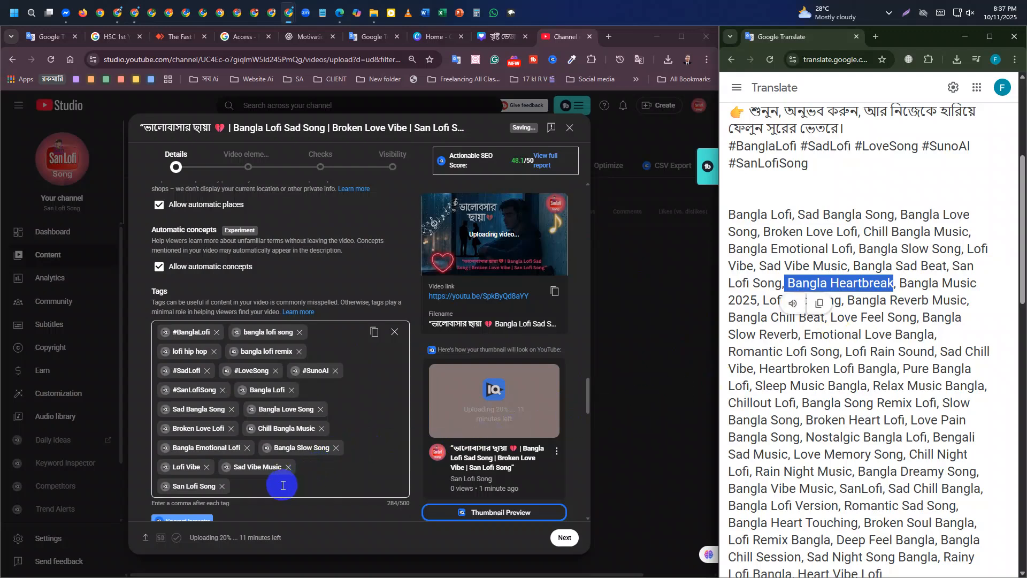
click(325, 475)
key(ctrl+v)
Step: Copy the keywords "Bangla Music 2025" and "Lofi Sad Song" from the Google Translate keyword list into the video tags
drag(899, 283, 756, 304)
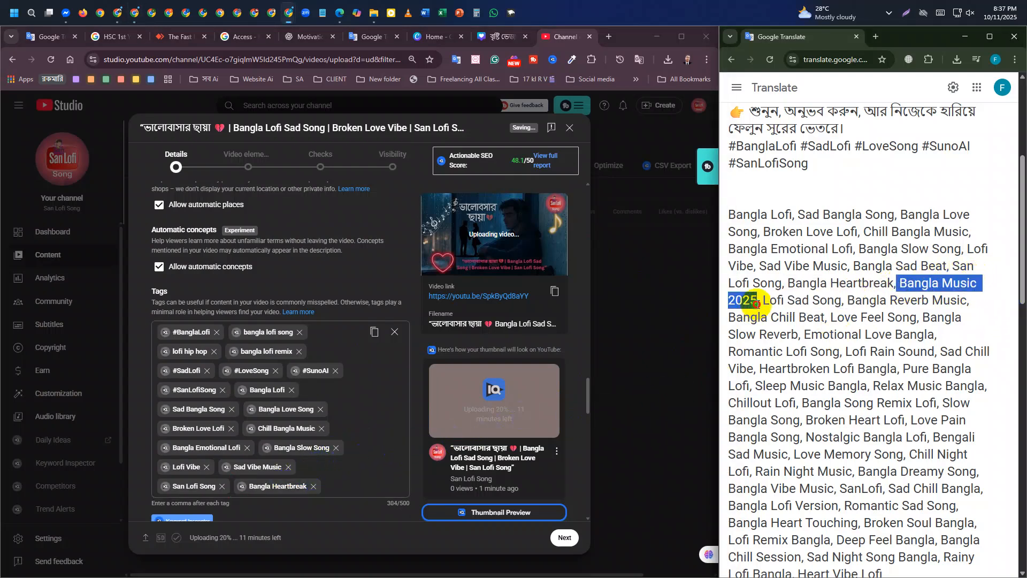
click(369, 467)
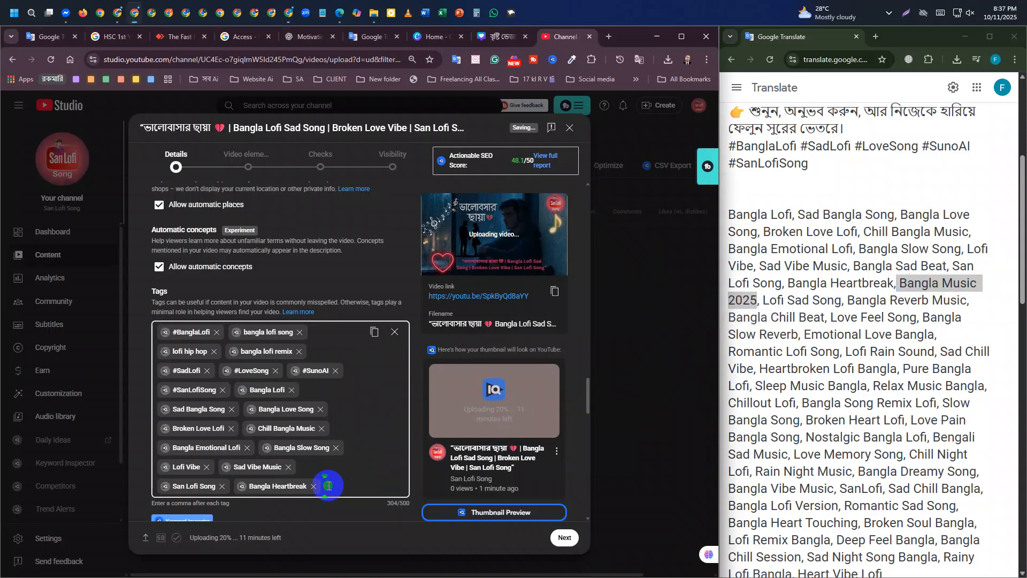
key(ctrl+v)
drag(761, 303, 844, 299)
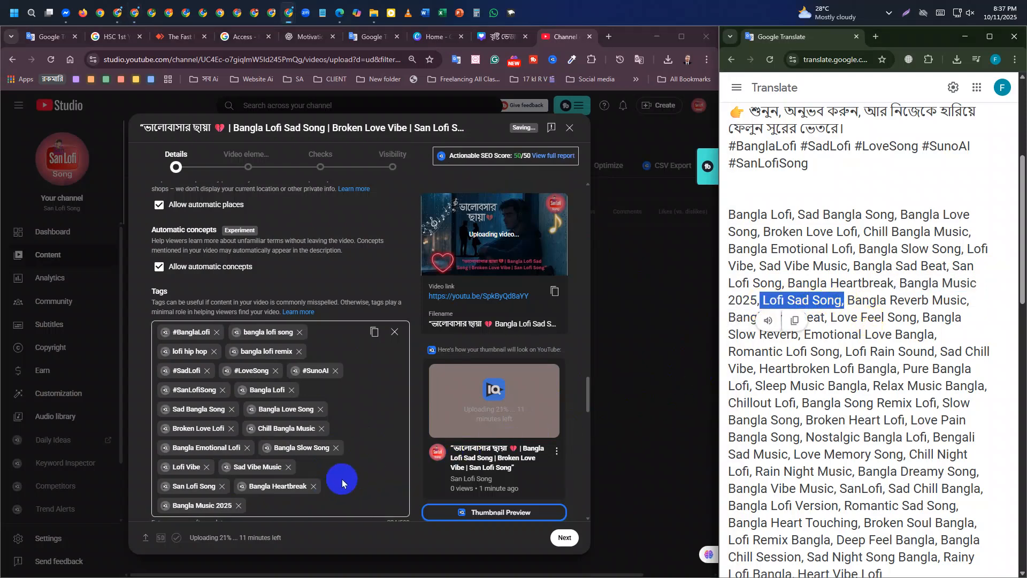
click(296, 502)
key(ctrl+v)
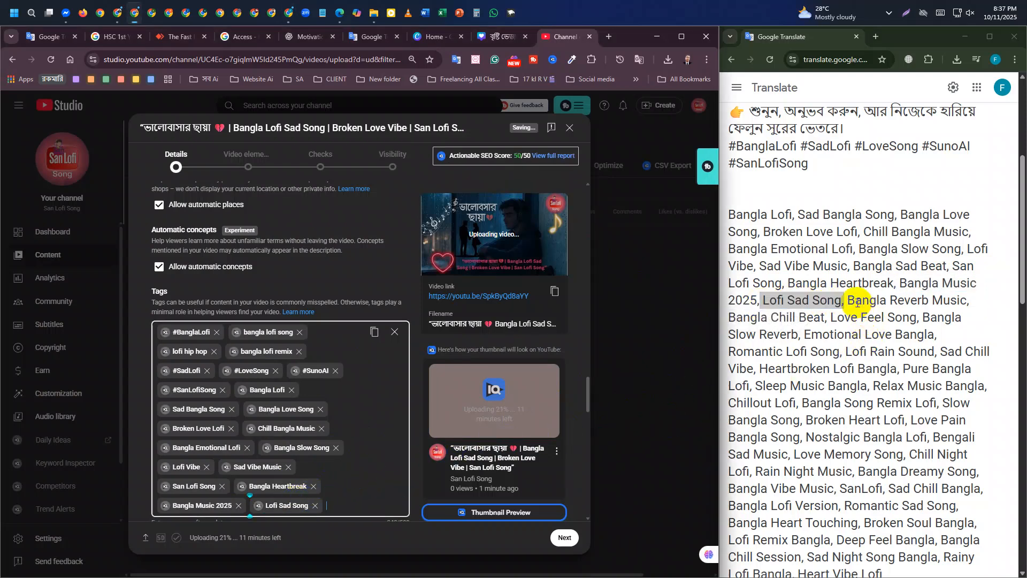
Step: Copy the keywords "Bangla Reverb Music" and "Love Feel Song" from the Google Translate keyword list into the video tags
drag(847, 301, 966, 300)
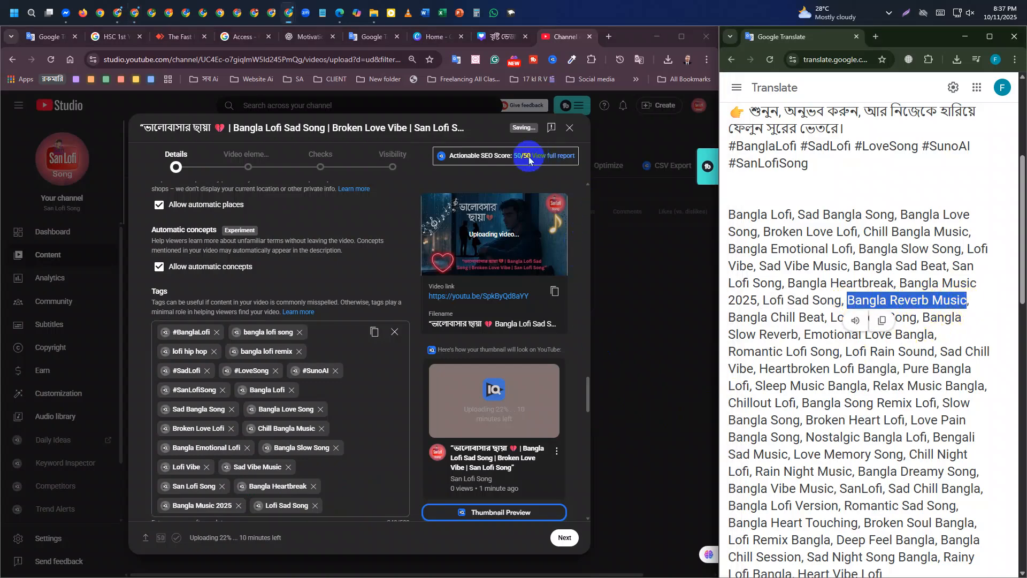
click(332, 512)
key(ctrl+v)
scroll(386, 428, down, 5)
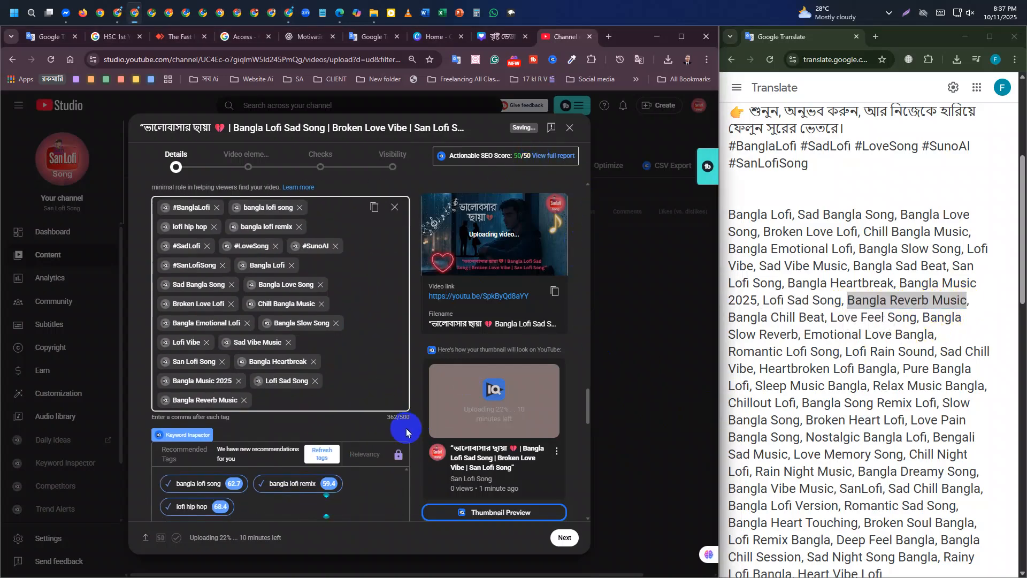
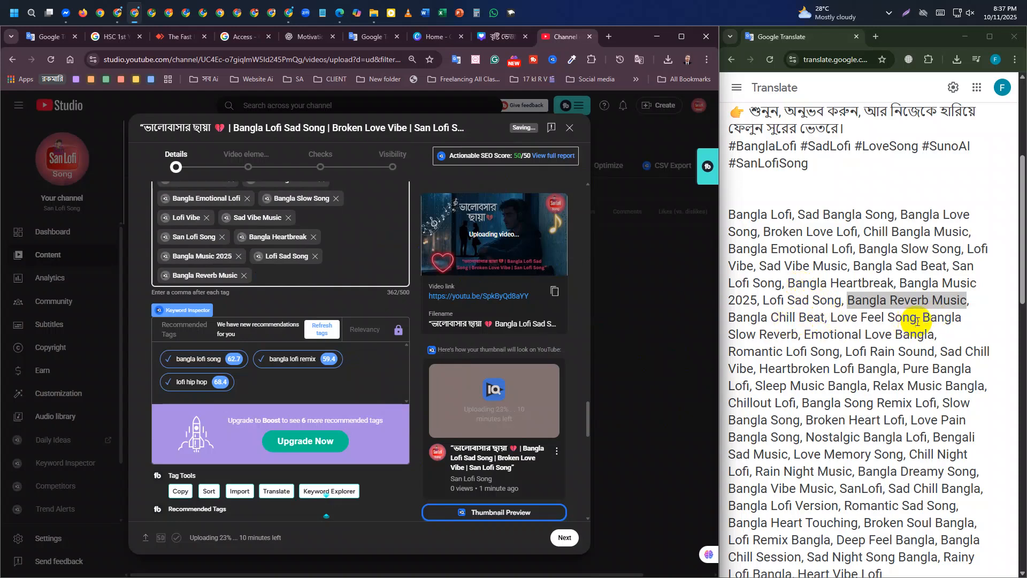
drag(917, 323, 829, 325)
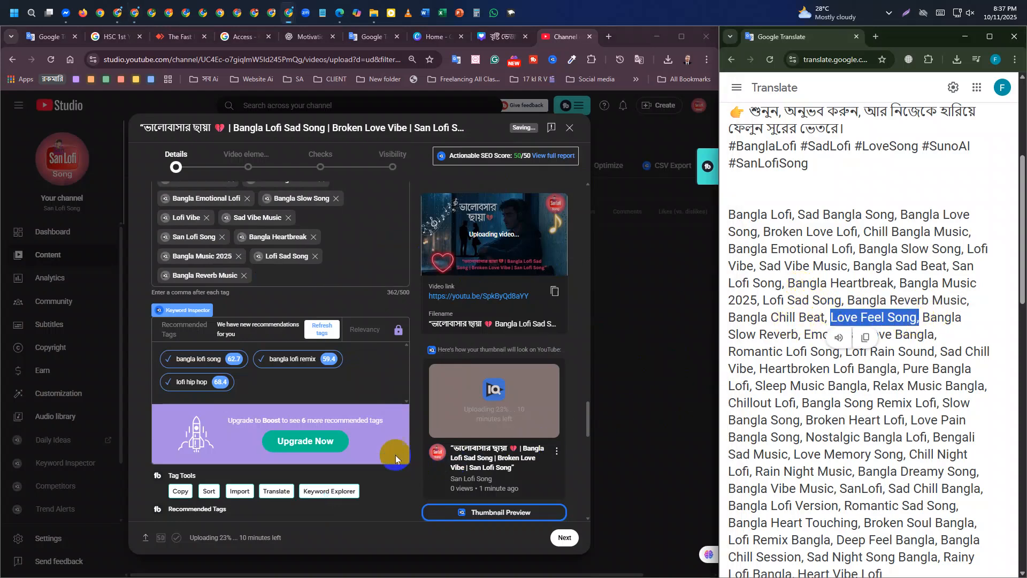
click(267, 281)
text(Love Feel Song,)
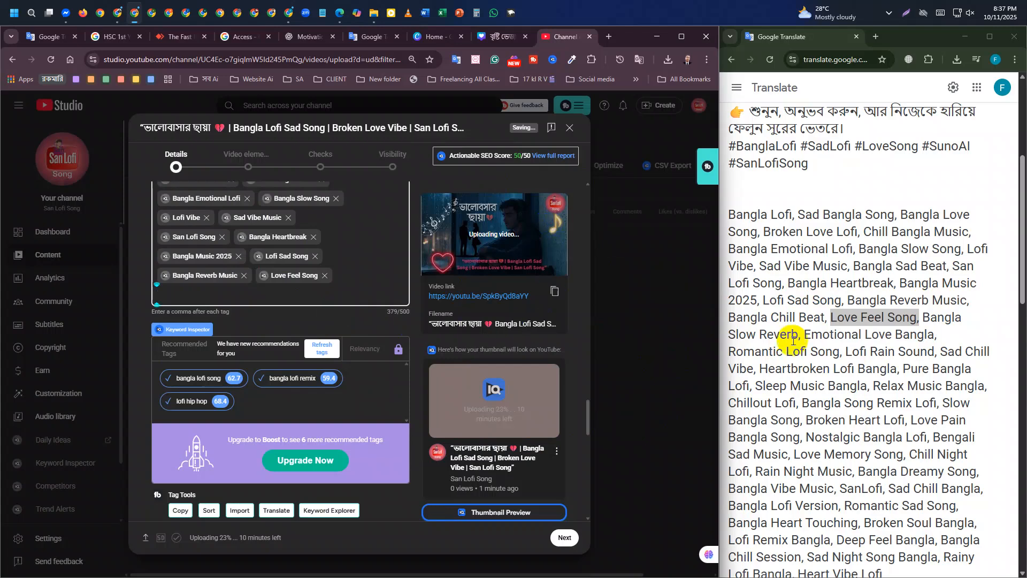
Step: Copy the keyword "Bangla Slow Reverb" from the Google Translate keyword list into the video tags
drag(922, 316, 799, 335)
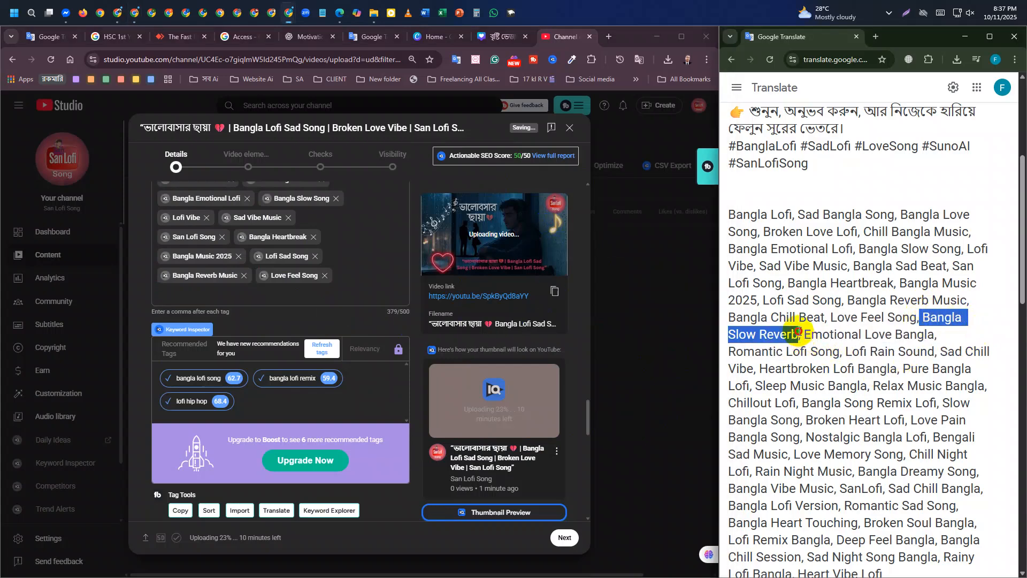
key(ctrl+c)
click(281, 301)
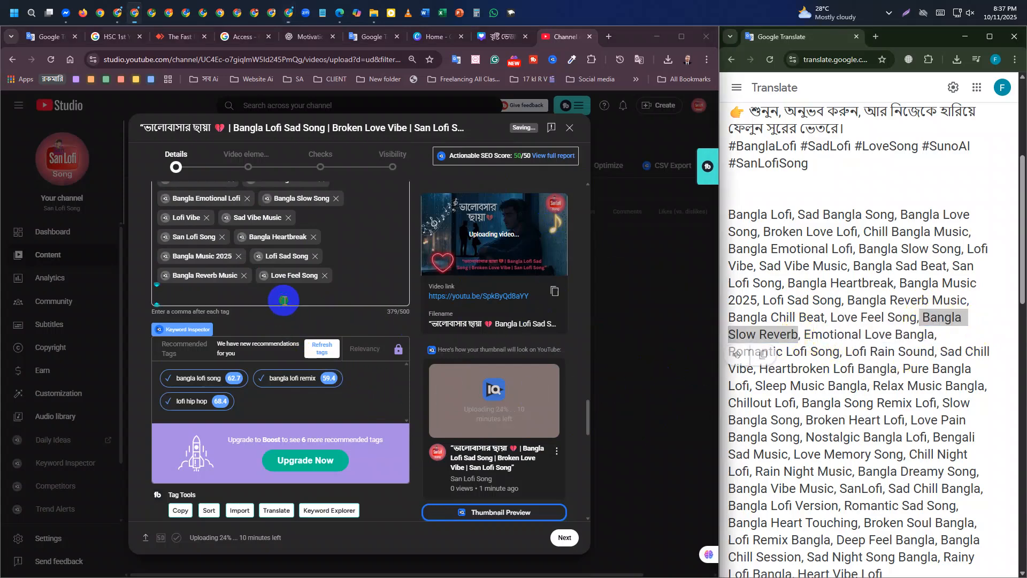
key(ctrl+v)
Step: Copy the phrases “ভালোবাসার ছায়া and "Bangla Lofi Sad Song" from the title line in Google Translate into the video tags
scroll(828, 321, up, 5)
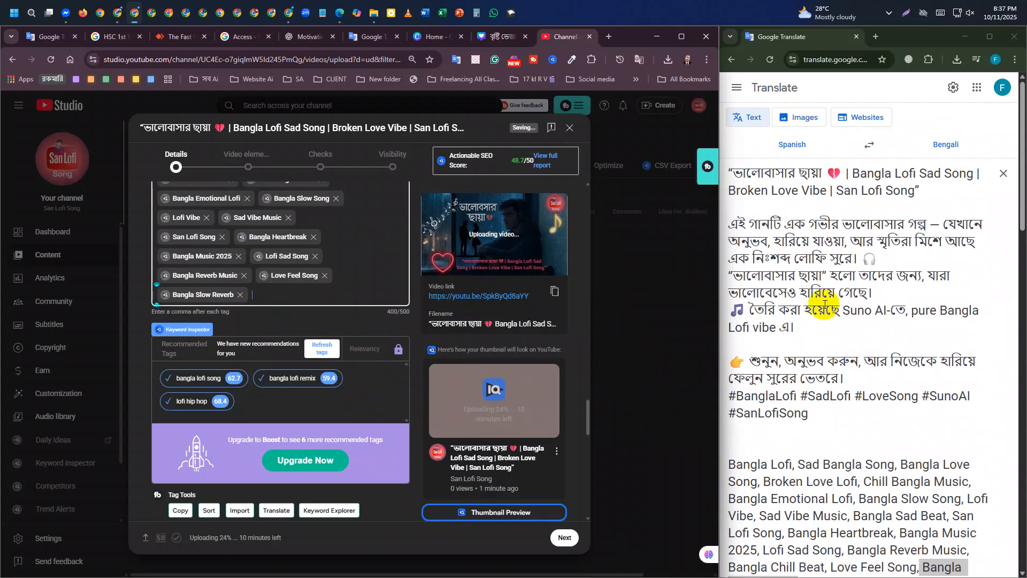
click(836, 166)
drag(820, 172, 701, 175)
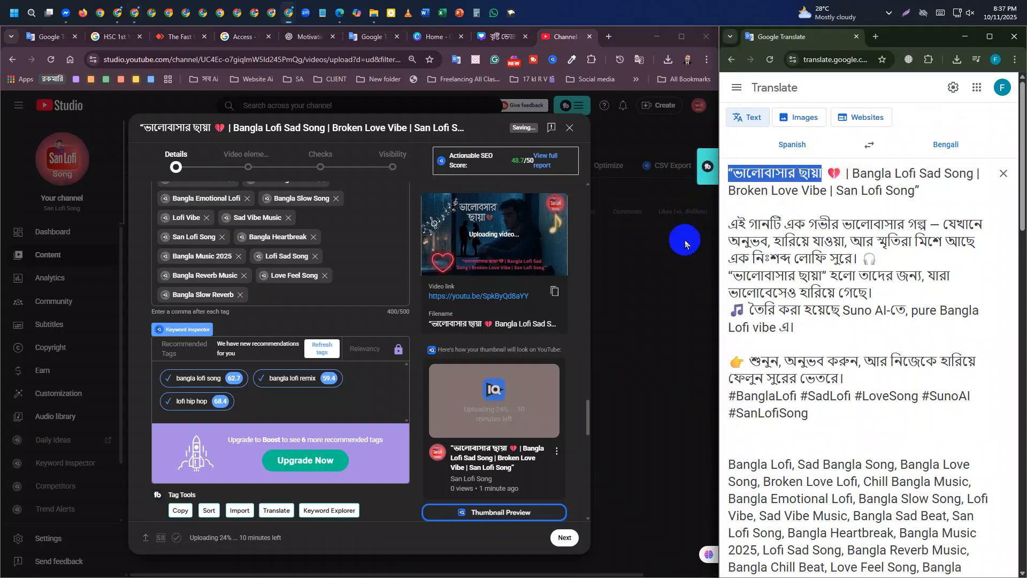
key(ctrl+c)
click(261, 301)
key(ctrl+v)
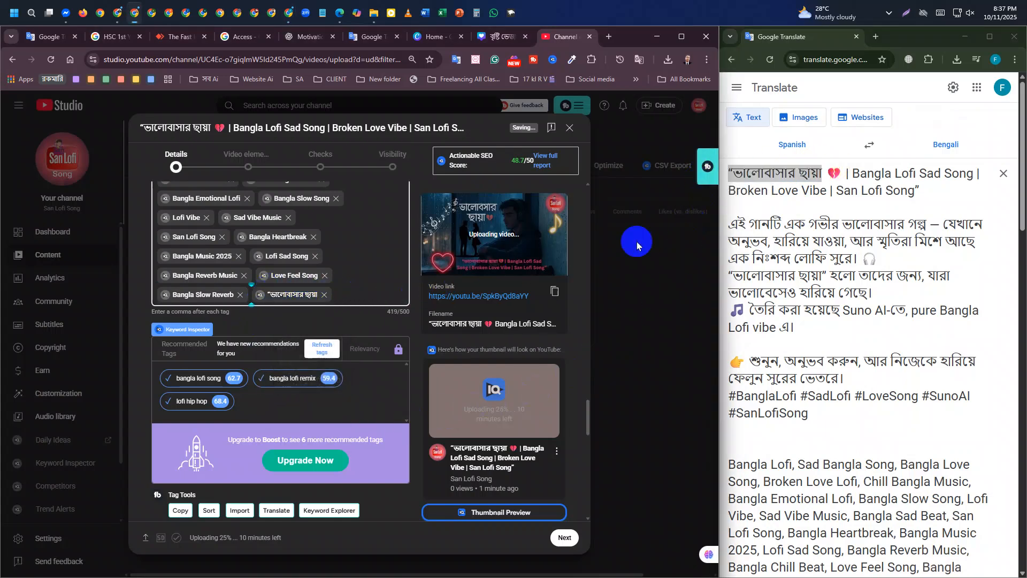
drag(848, 173, 968, 174)
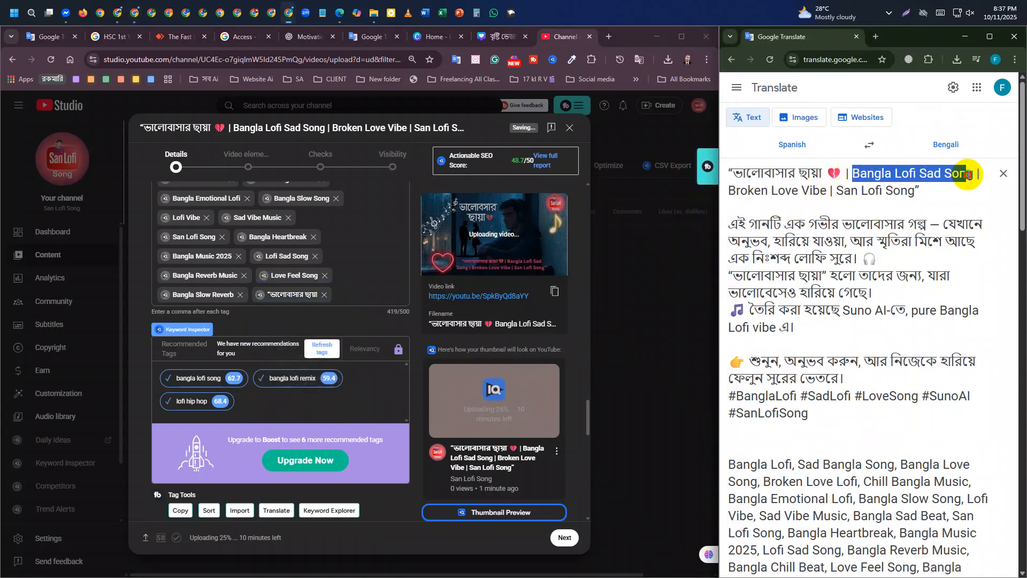
key(ctrl+c)
click(347, 299)
key(ctrl+v)
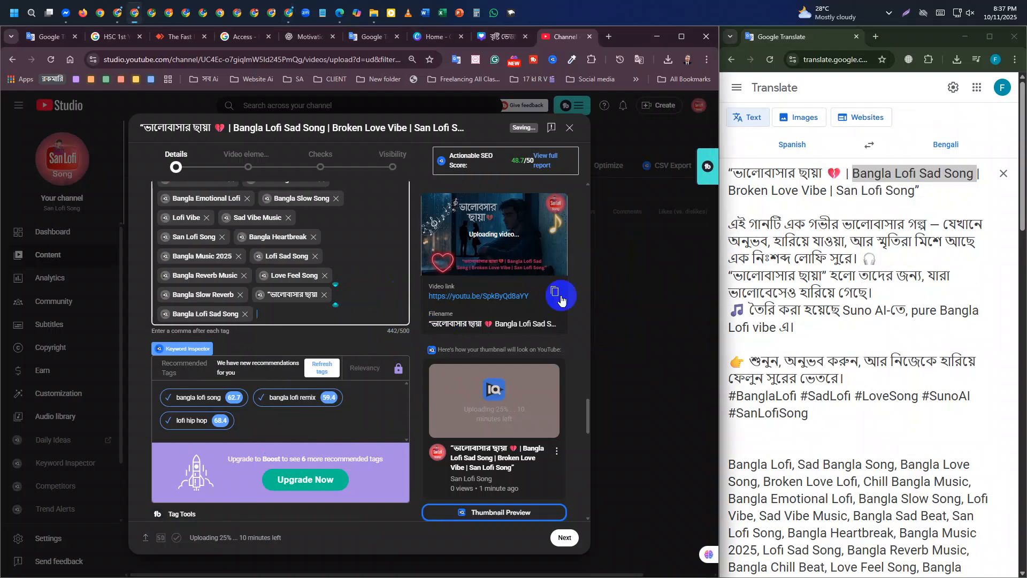
Step: Copy the phrases "San Lofi Song" and "Broken Love Vibe" from the title line in Google Translate into the video tags
drag(915, 193, 836, 197)
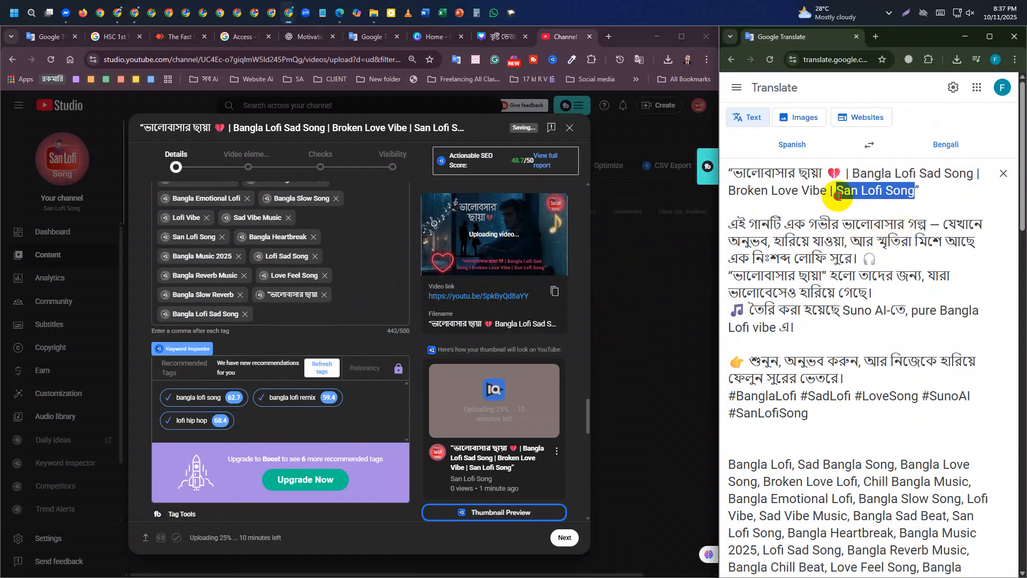
click(342, 314)
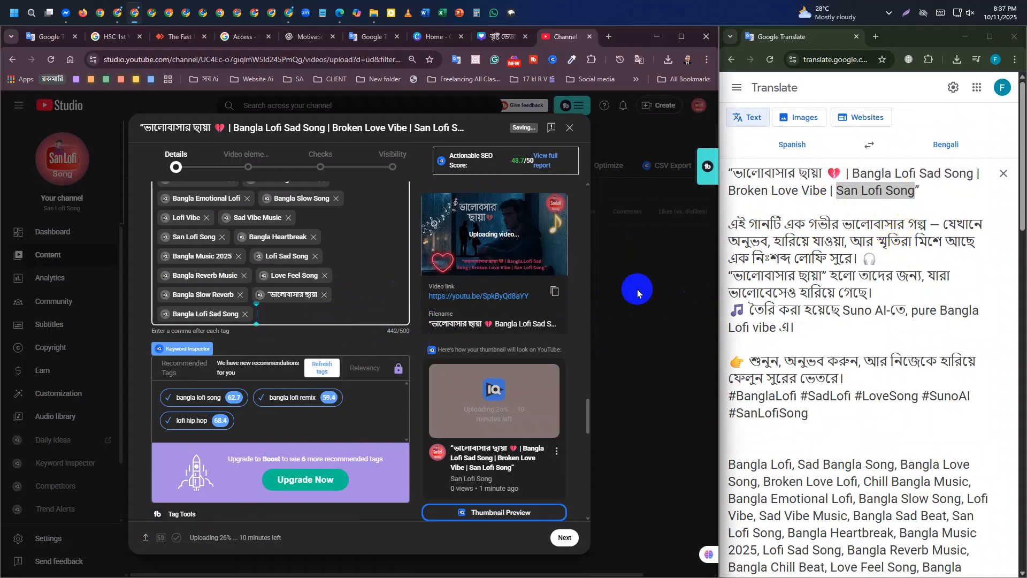
drag(828, 193, 725, 197)
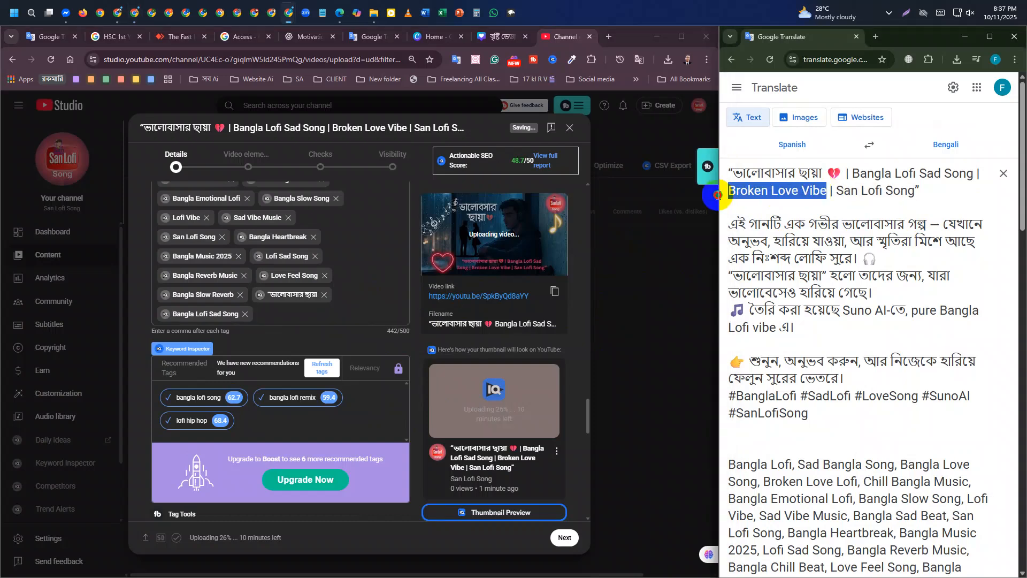
click(293, 315)
key(ctrl+v)
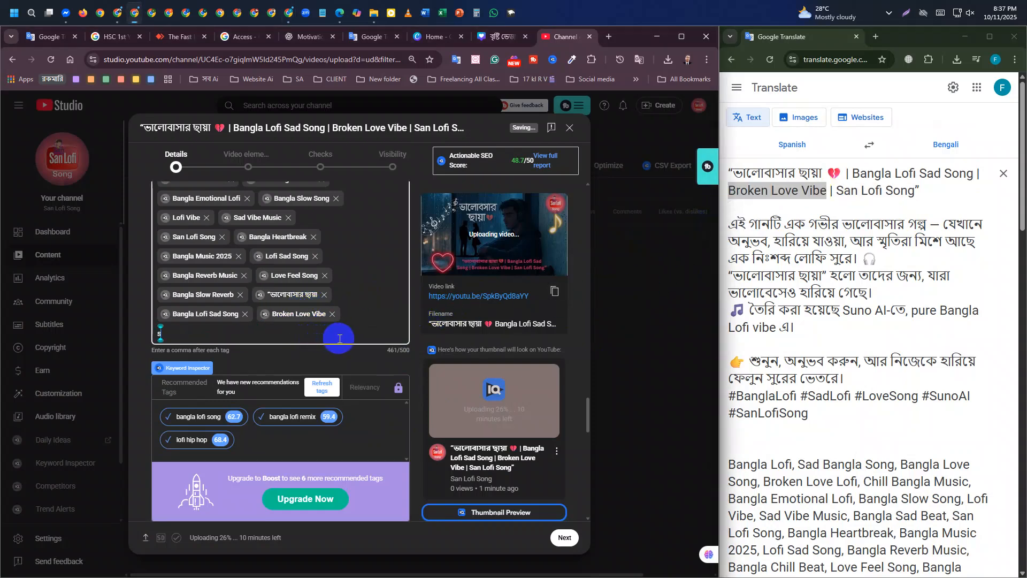
Step: Add the creator's first name, the creator's full name and "Besttimelearn" as three separate video tags
text(santun)
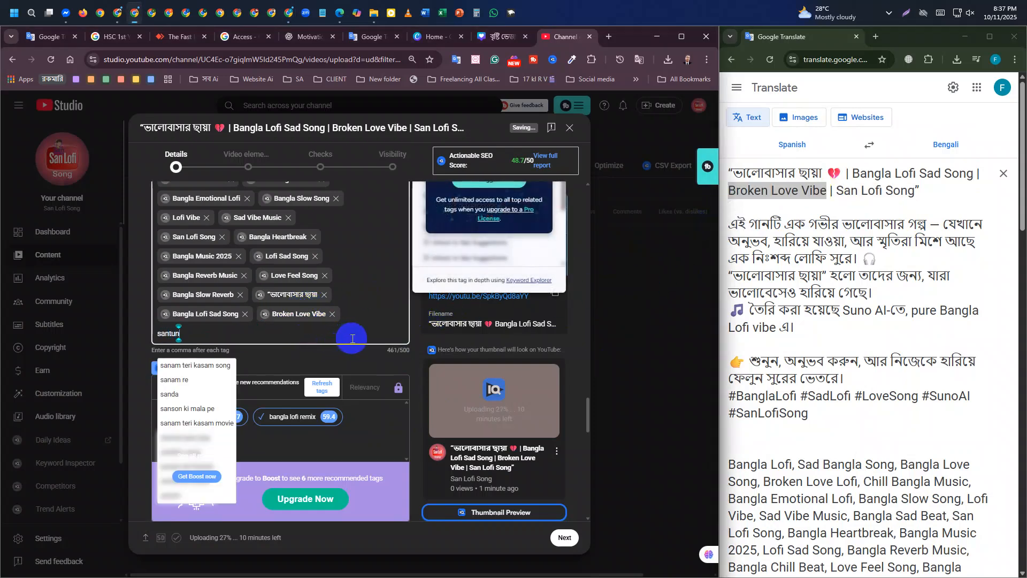
key(Return)
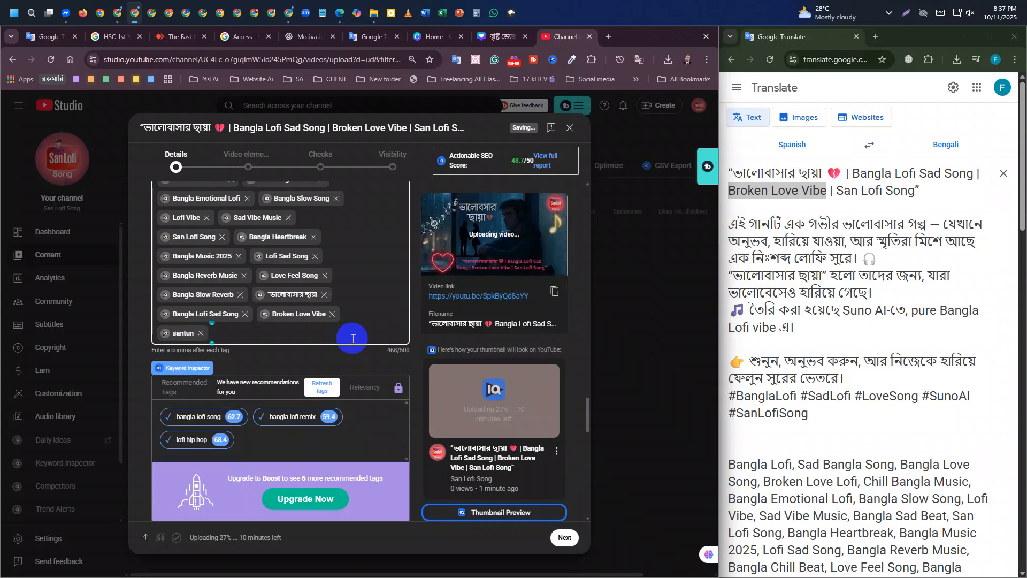
text(Santunray)
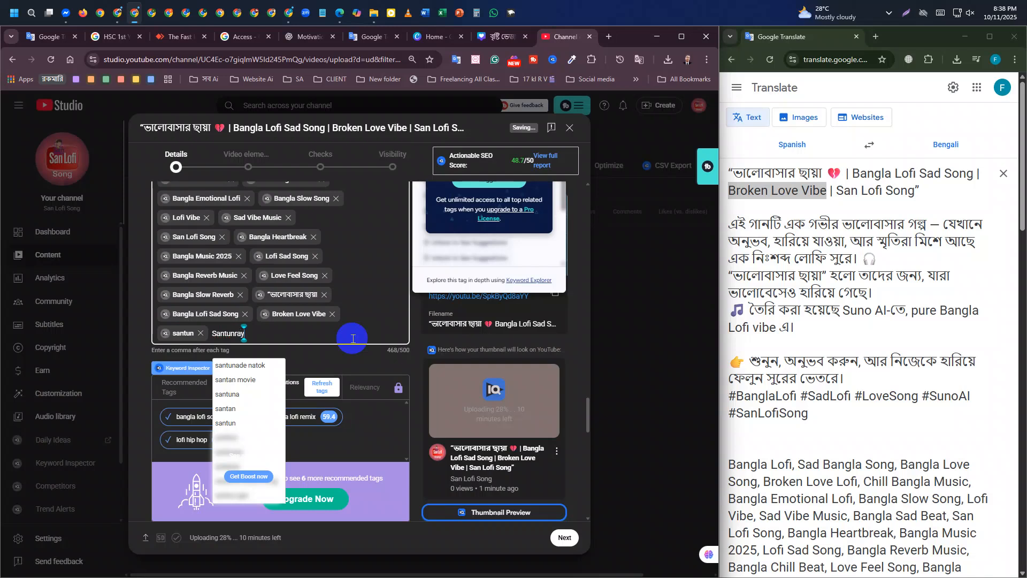
key(Return)
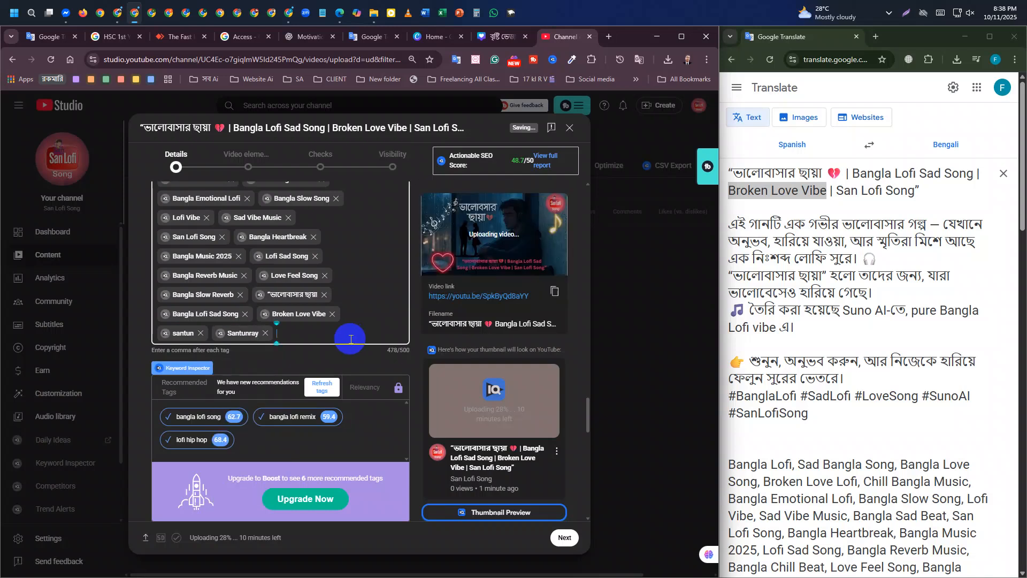
text(Bestti)
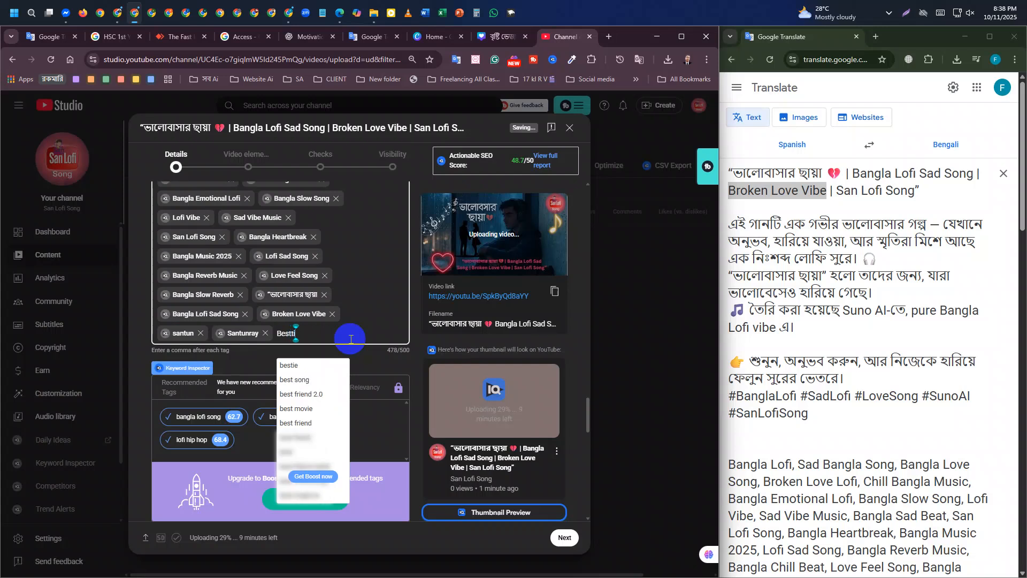
text(me)
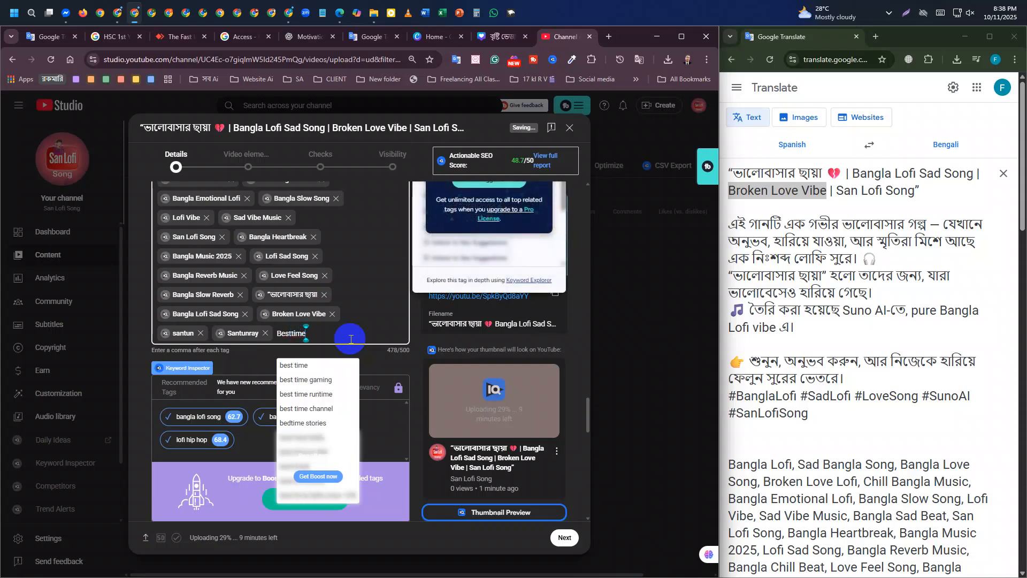
text(le)
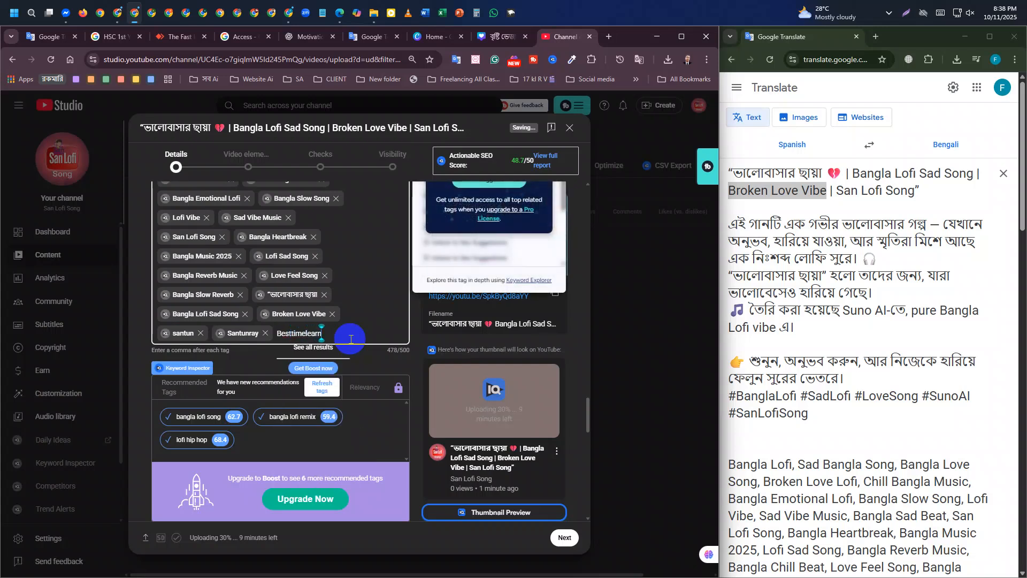
text(arn)
key(comma)
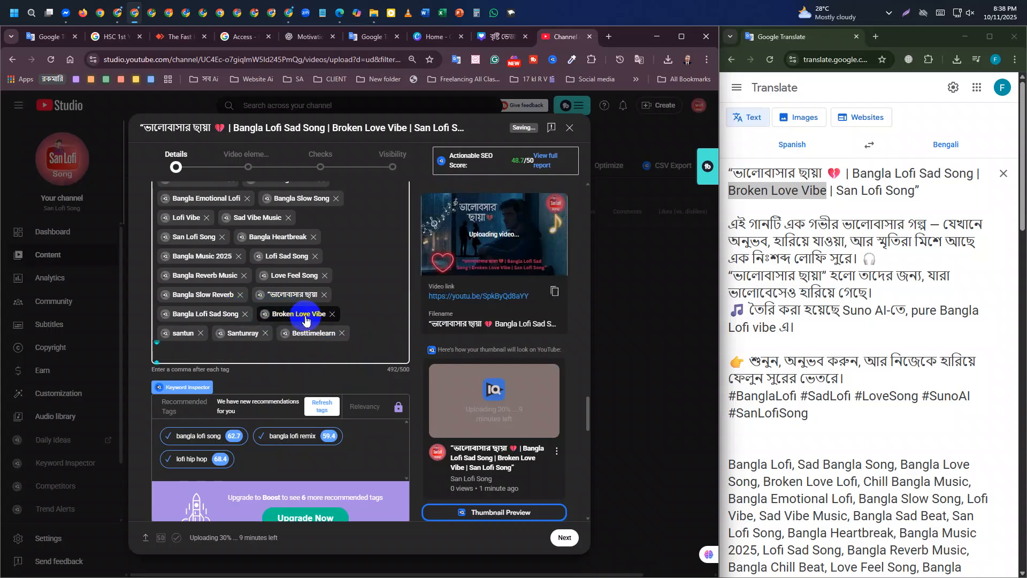
Step: Remove the tags "Broken Love Vibe", "Bangla Lofi Sad Song" and "Bangla Slow Reverb" from the video
click(332, 315)
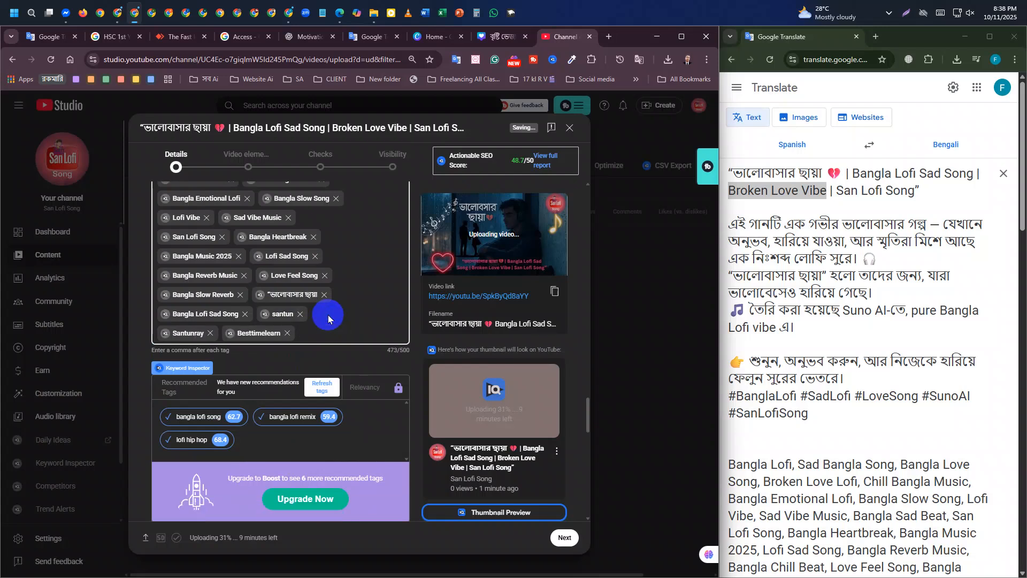
click(245, 314)
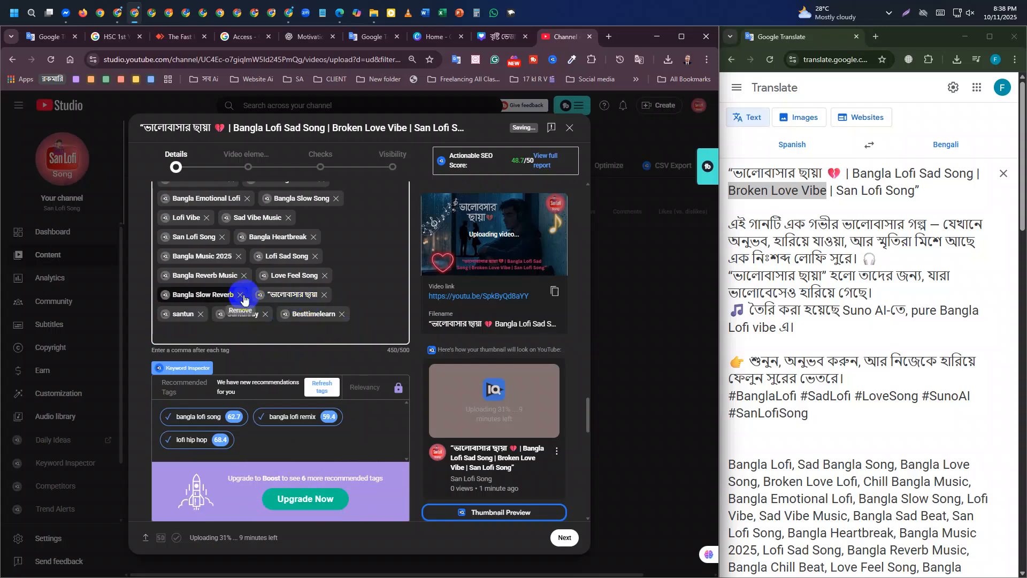
click(241, 296)
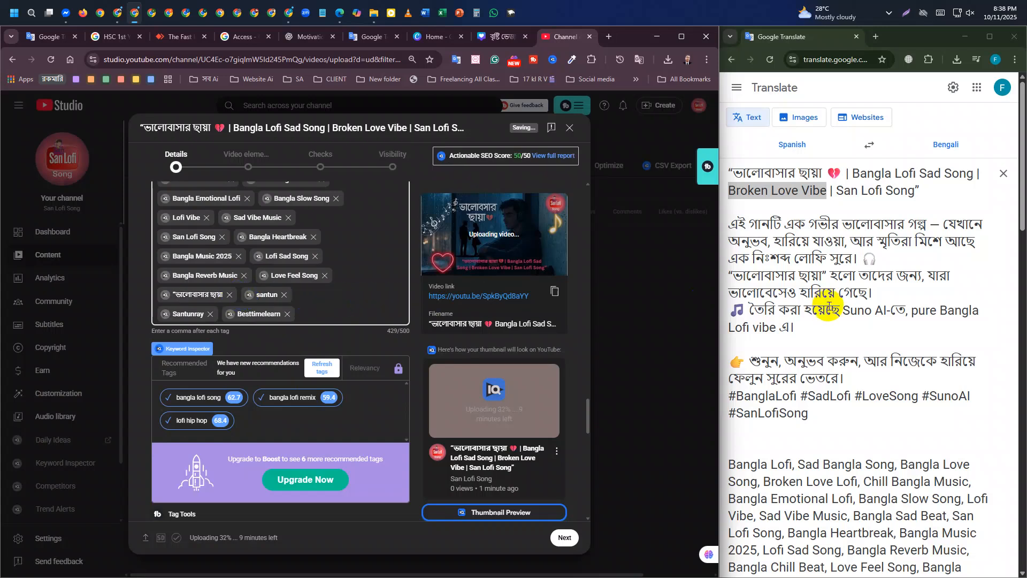
Step: Copy the phrases "Bangla Lofi Sad Song" and "Broken Love Vibe" from the Google Translate title line into the video tags
click(824, 194)
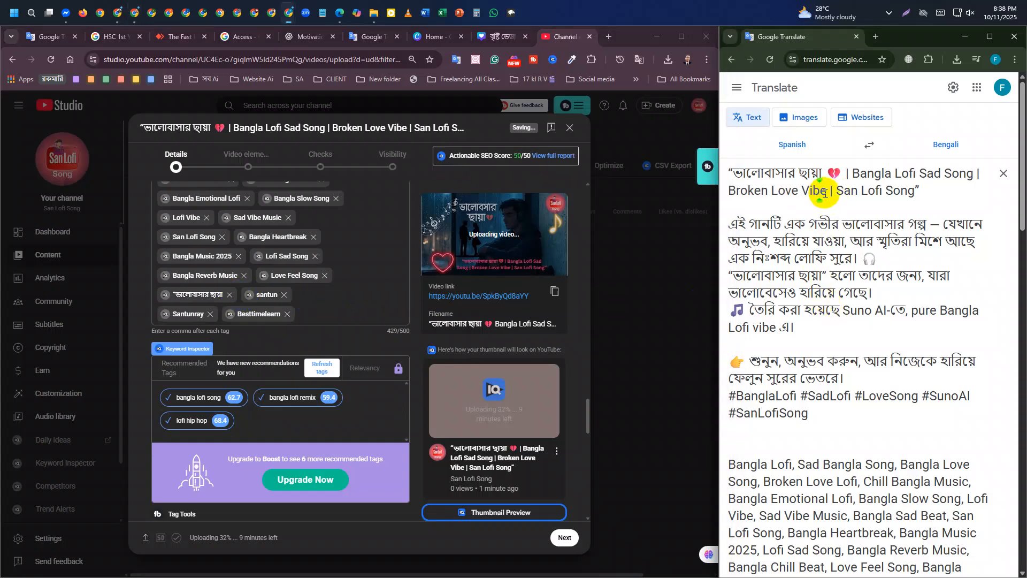
drag(971, 171, 851, 174)
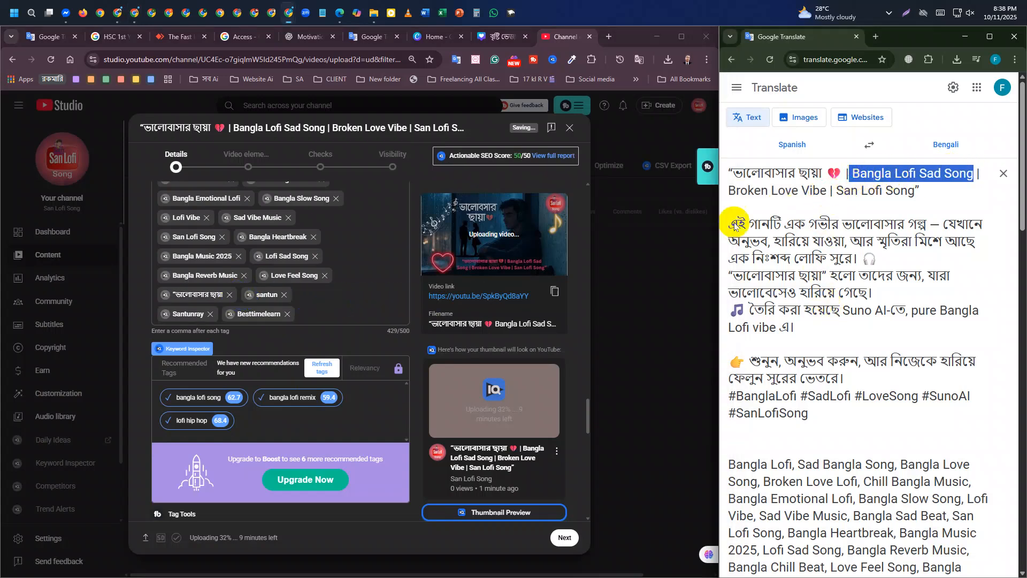
click(321, 317)
key(ctrl+v)
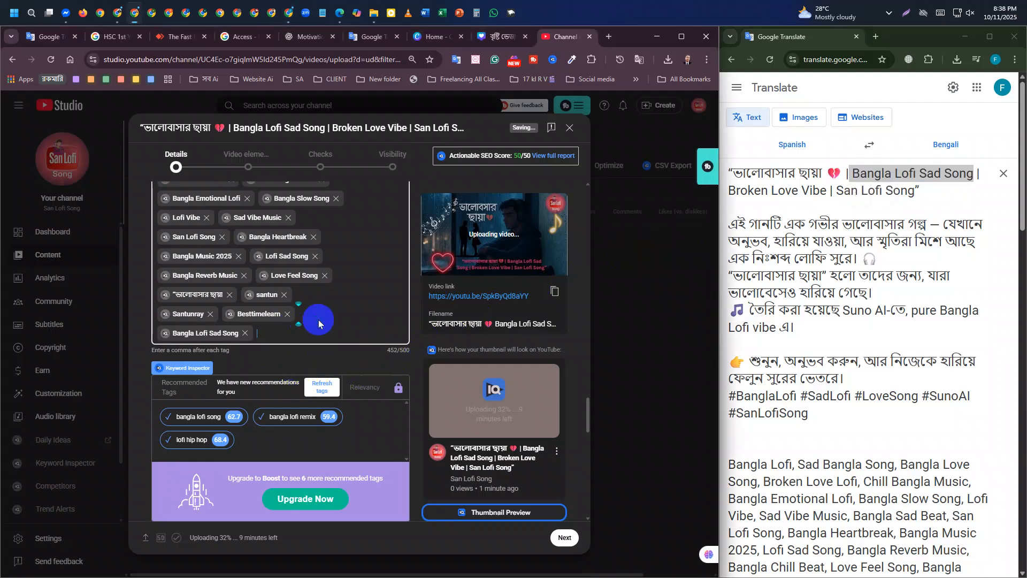
drag(828, 191, 724, 198)
key(ctrl+c)
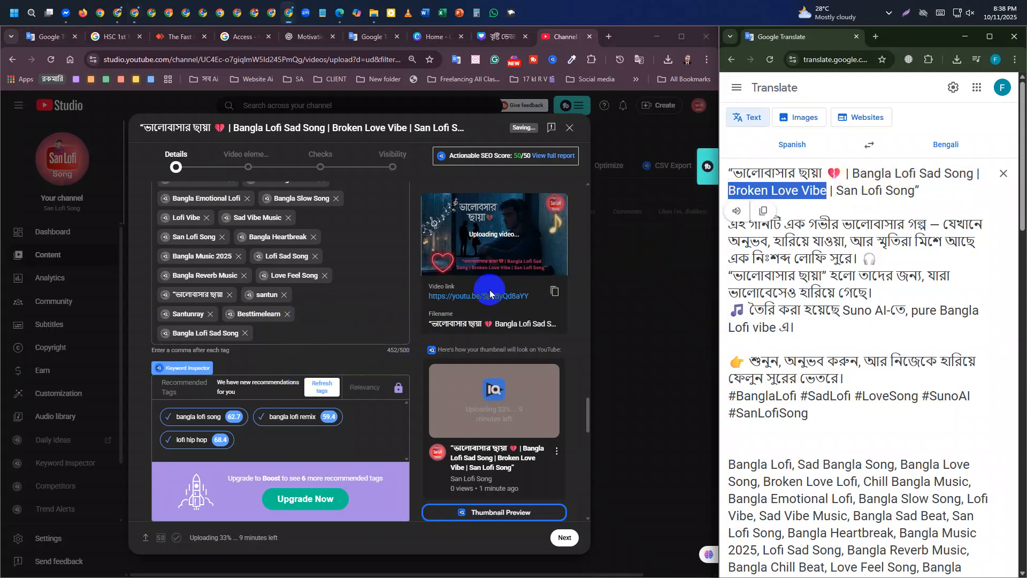
click(278, 326)
key(ctrl+v)
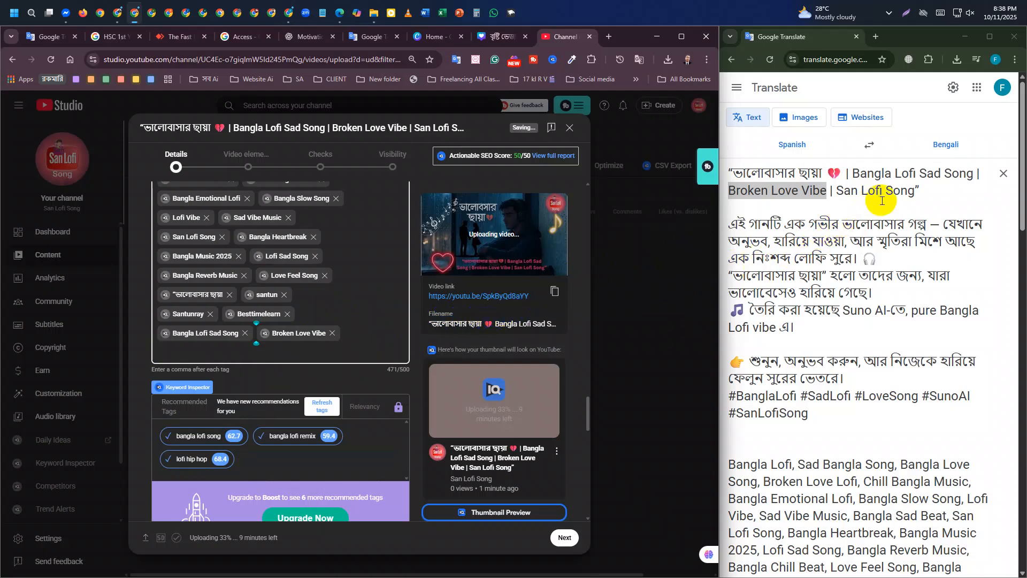
Step: Try to add "San Lofi Song" from the Google Translate title line to the tags, and copy in the word "ভালোবাসার"
drag(916, 191, 837, 191)
key(ctrl+c)
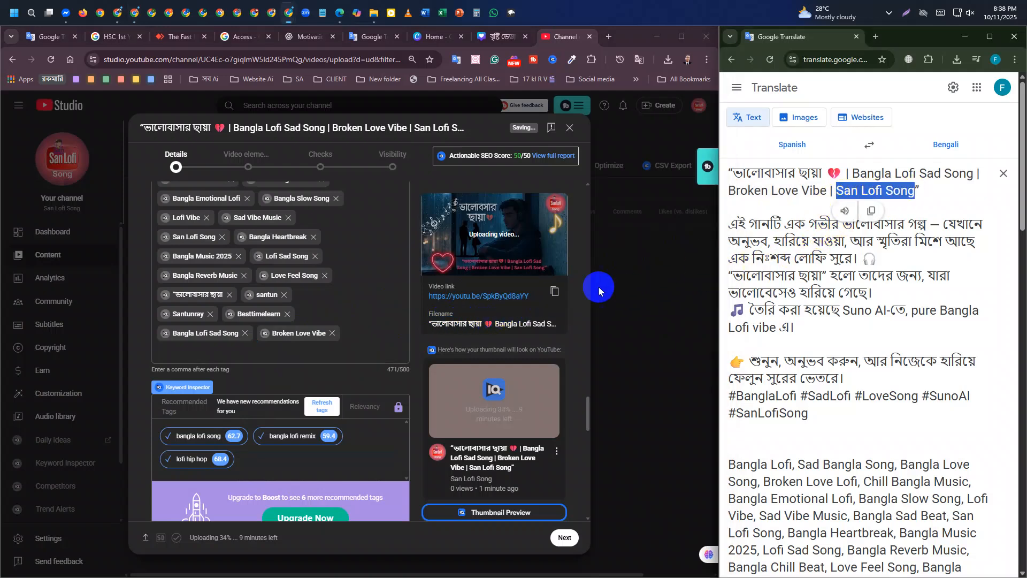
click(313, 350)
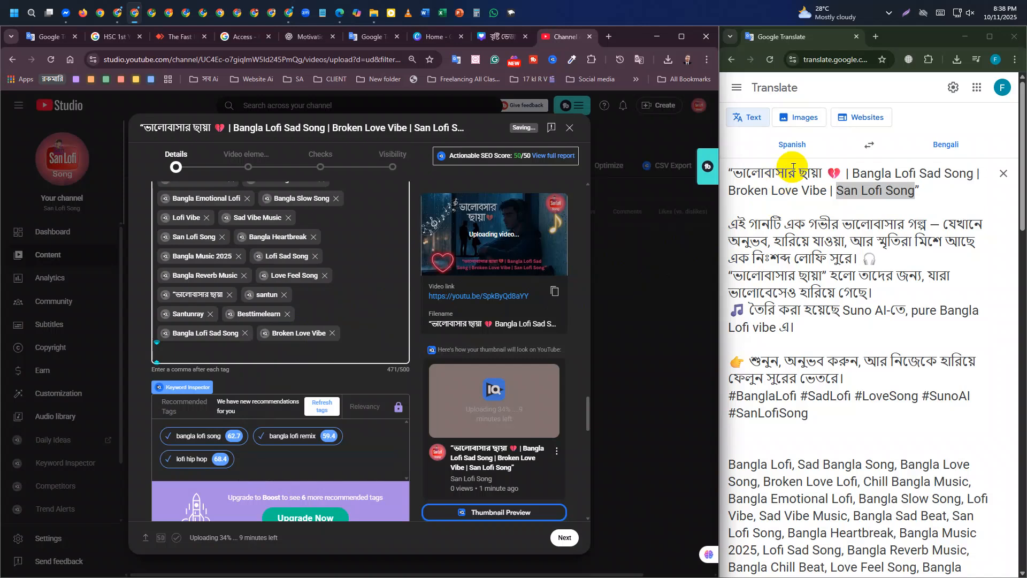
drag(794, 168, 734, 177)
key(ctrl+c)
click(324, 352)
key(ctrl+v)
key(Return)
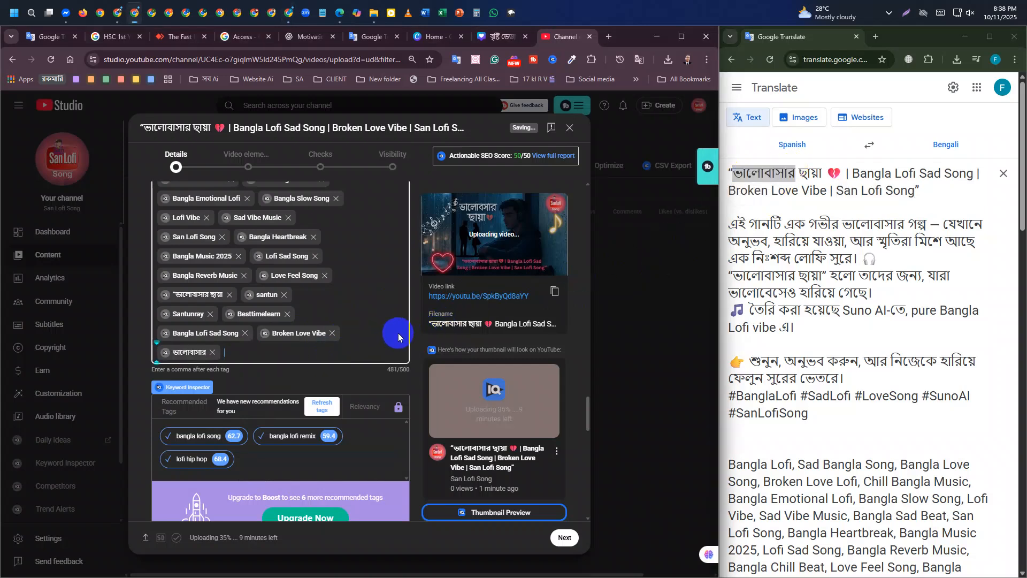
Step: Finish the video details, continue to the video elements stage of the upload, and maximize the browser window
scroll(444, 482, down, 10)
click(566, 539)
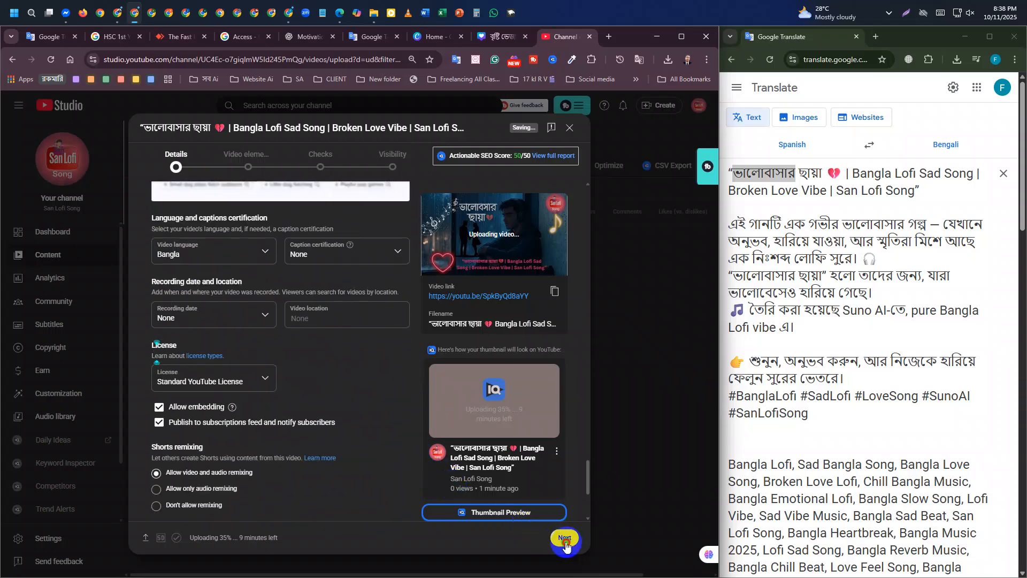
click(682, 36)
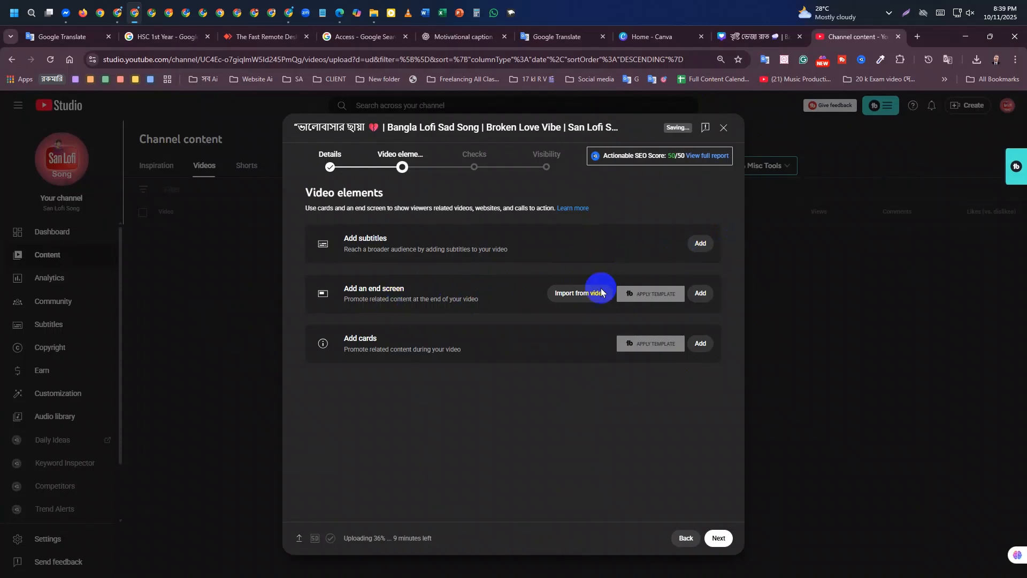
Step: Add and save an end screen with the San Lofi Song subscribe element and the Janmashtami, Tere Bina and Hariye Jawa Smriti videos
click(701, 293)
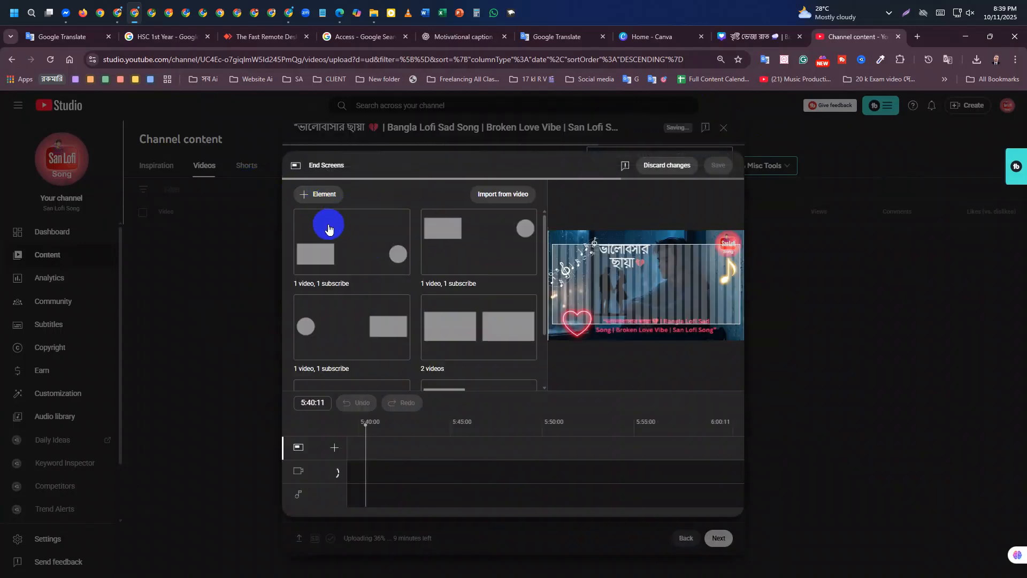
click(368, 263)
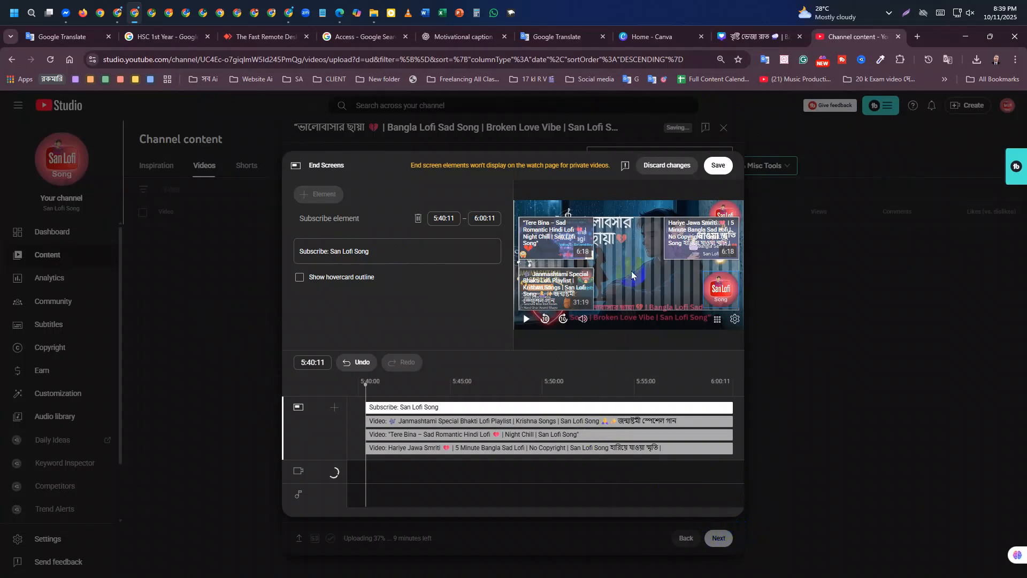
click(718, 166)
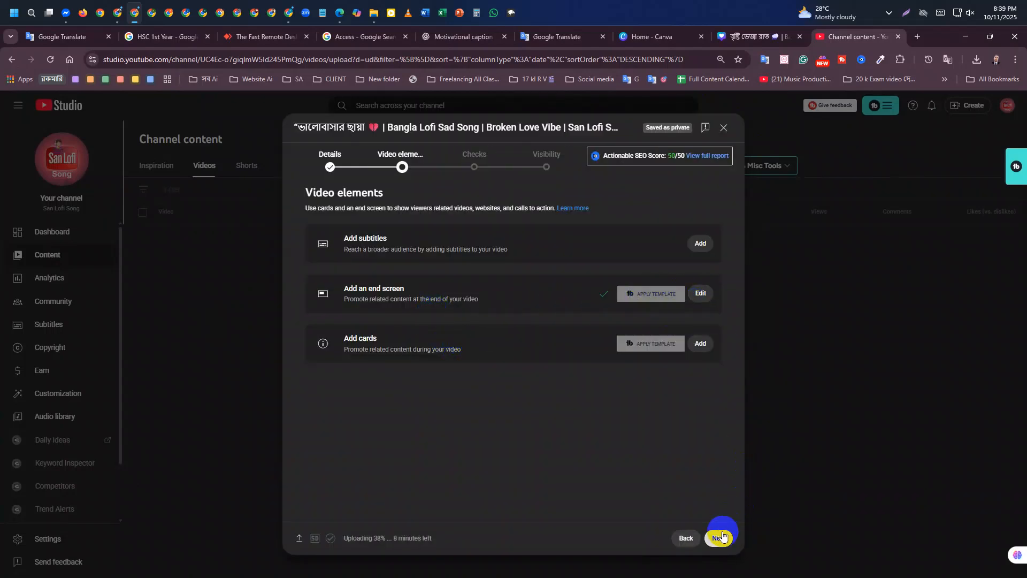
Step: Continue past the checks stage and publish the video with Public visibility
click(721, 537)
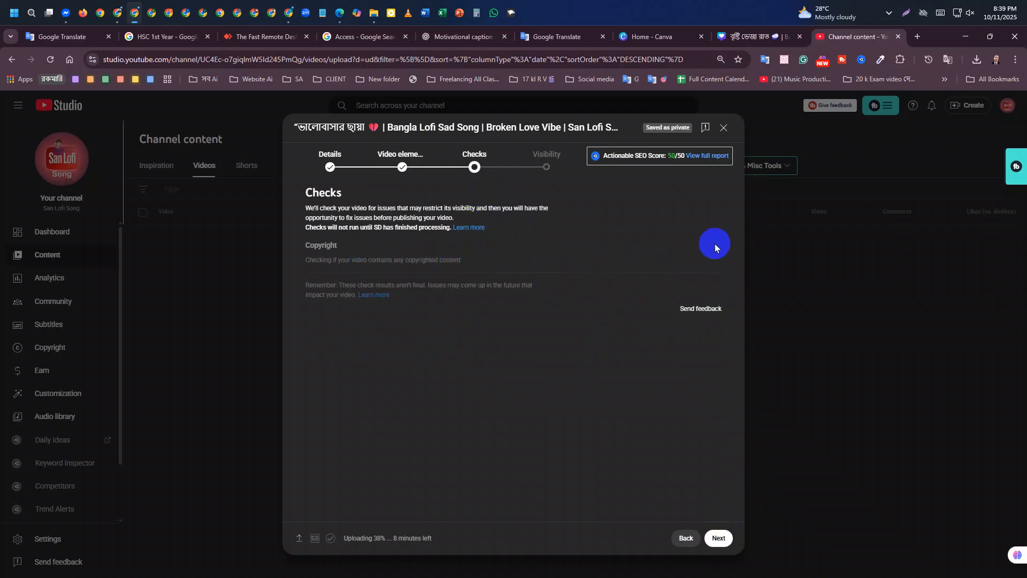
click(719, 538)
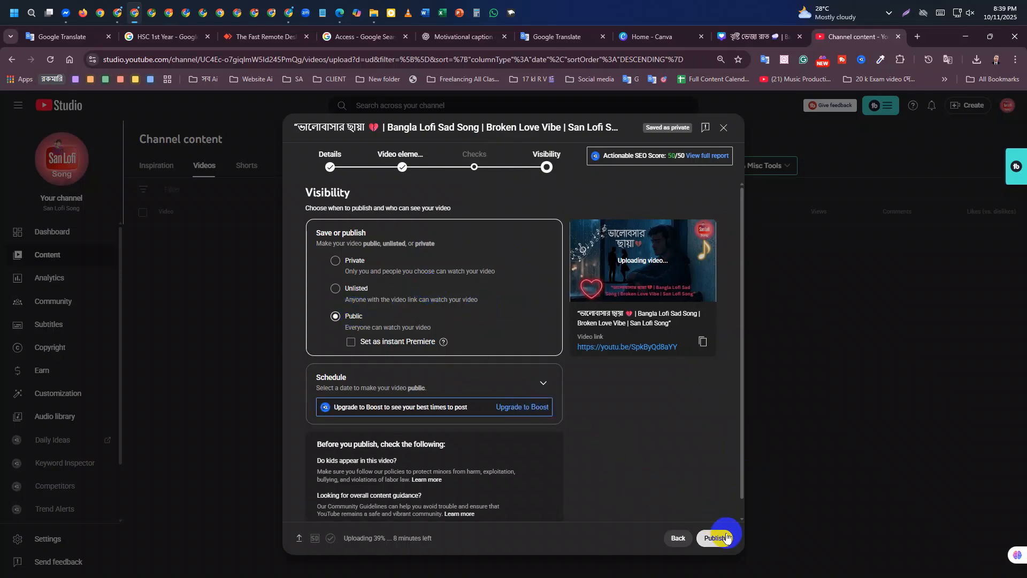
click(722, 540)
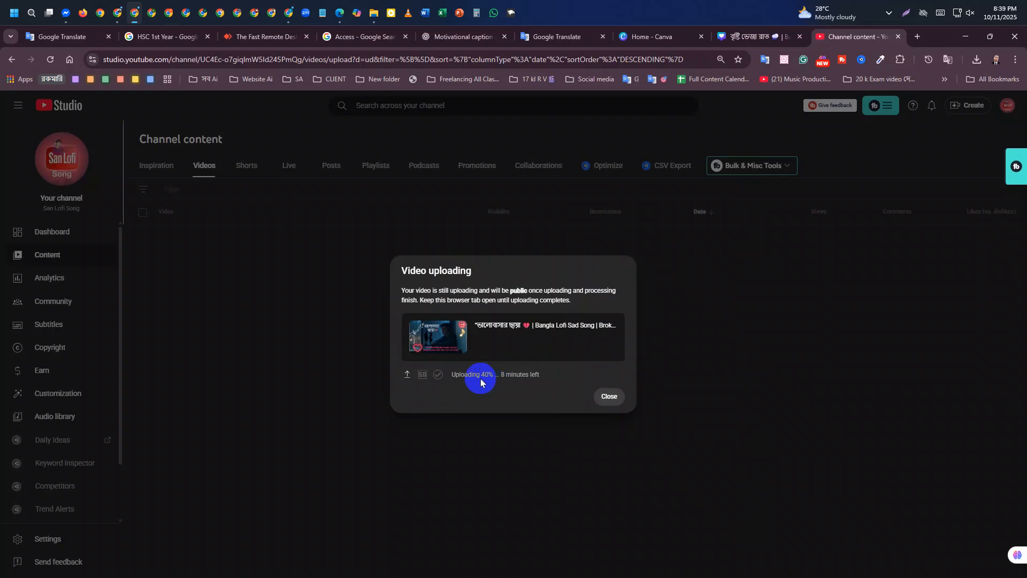
drag(481, 374, 546, 383)
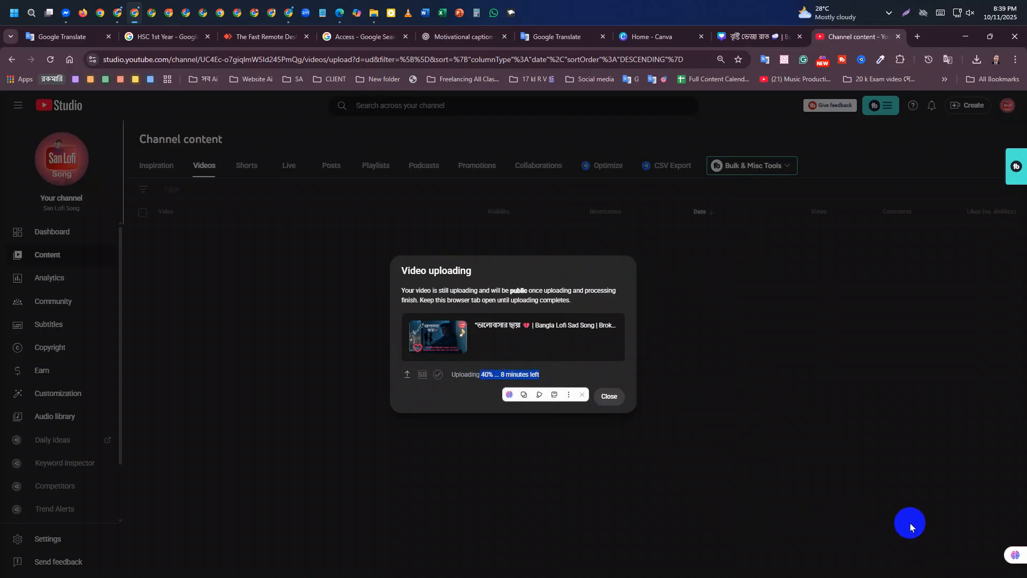
click(897, 428)
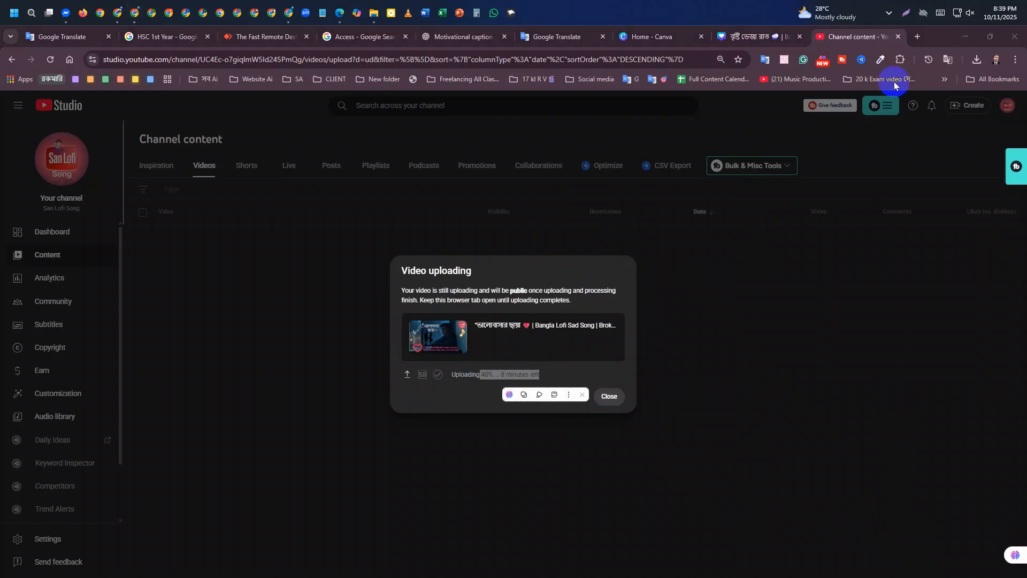
Step: Open a new browser tab, keeping the tab with the uploading video open
click(918, 37)
click(789, 42)
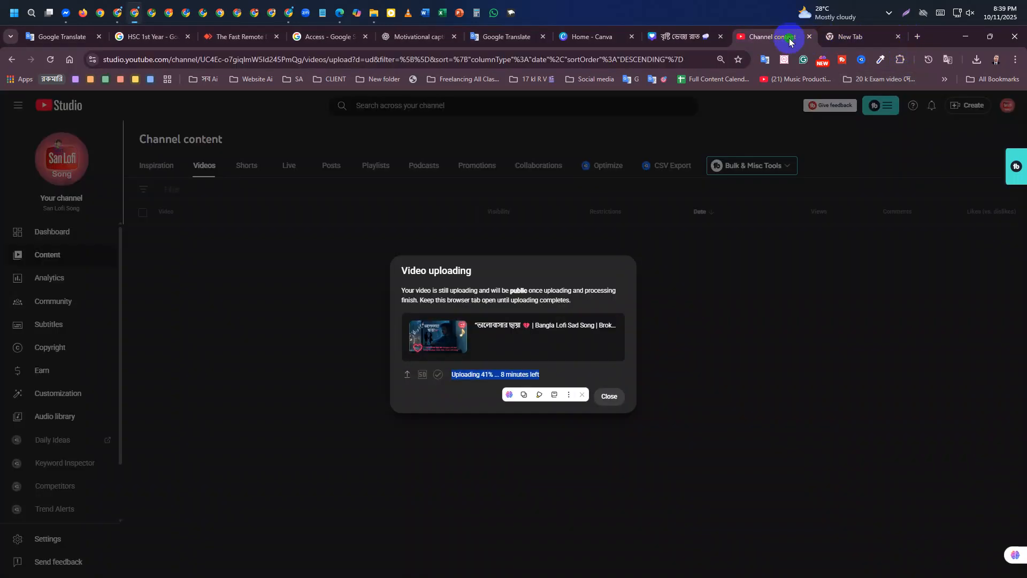
click(845, 36)
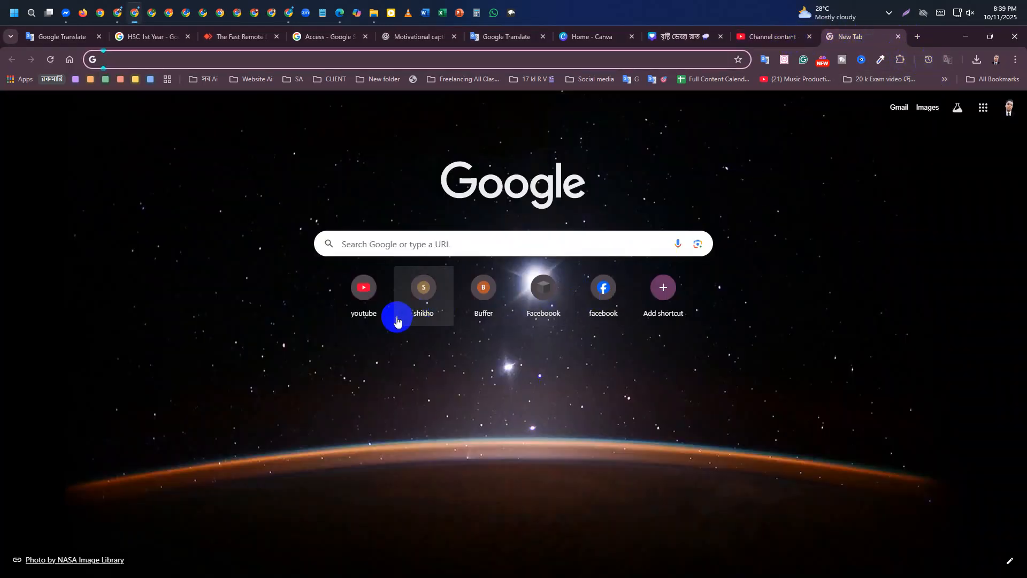
Step: Open YouTube, search for "san Fofi Song" and filter the results to channels
click(373, 321)
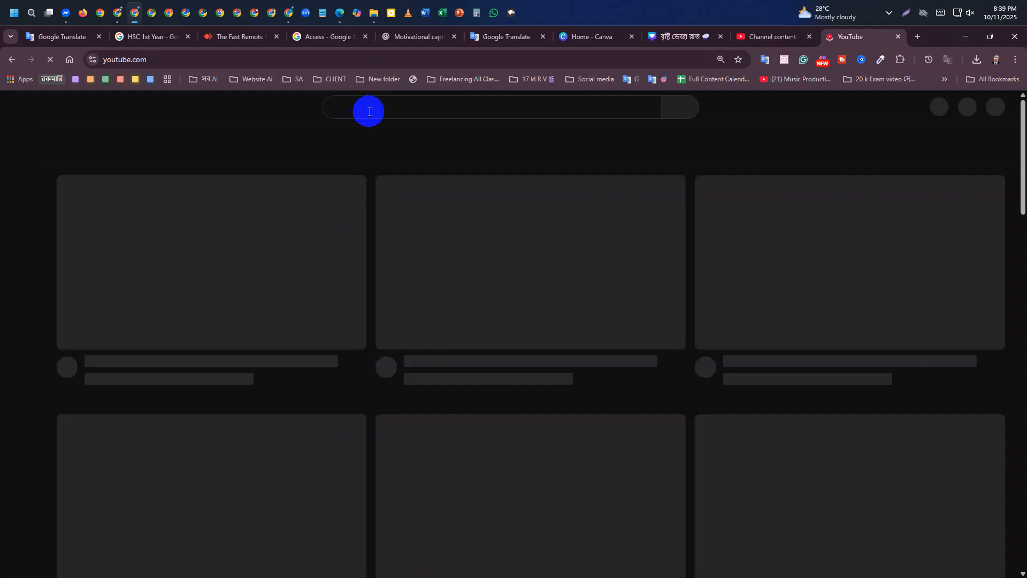
click(369, 111)
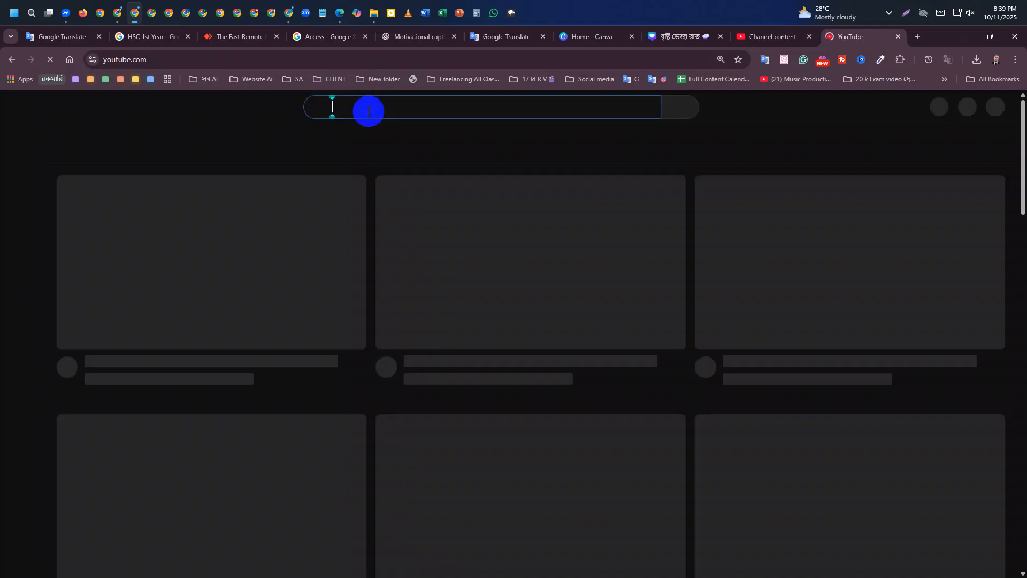
text(sab)
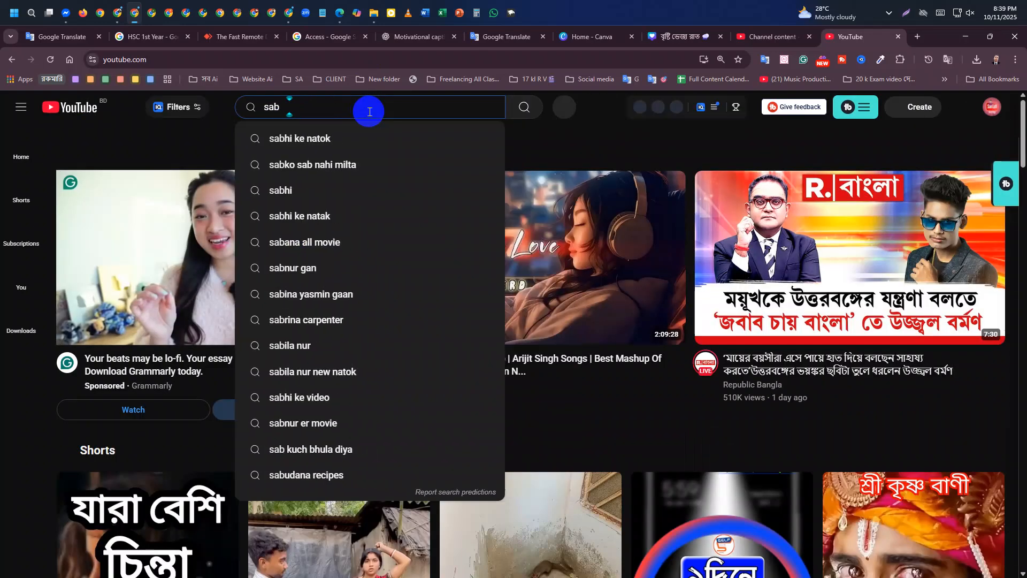
key(BackSpace)
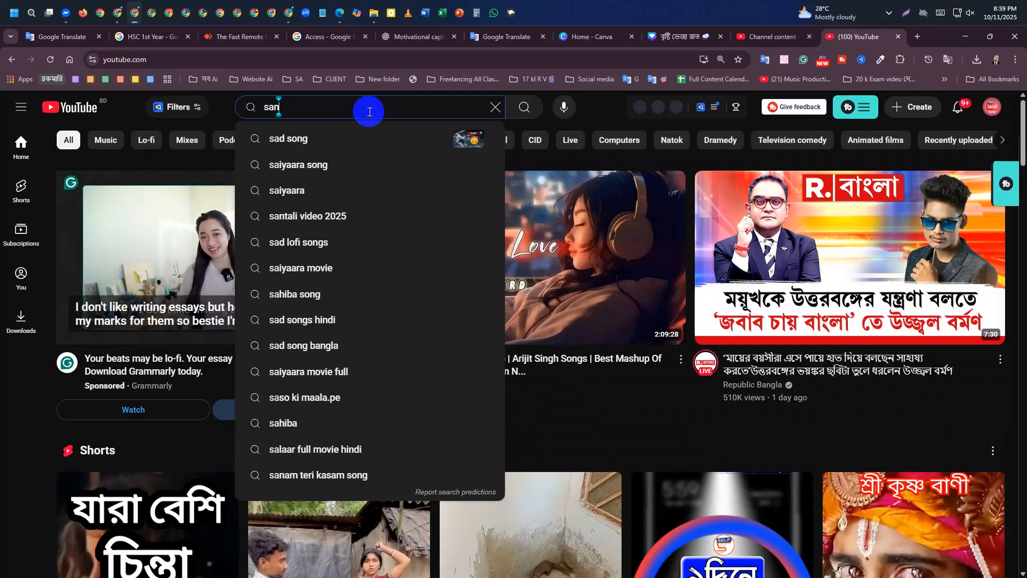
text(n F)
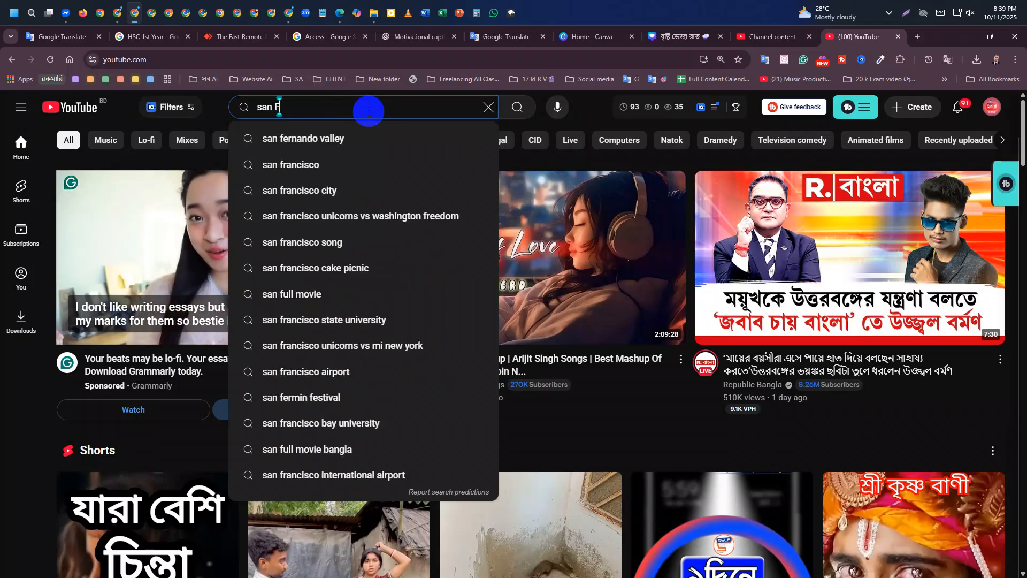
text(of)
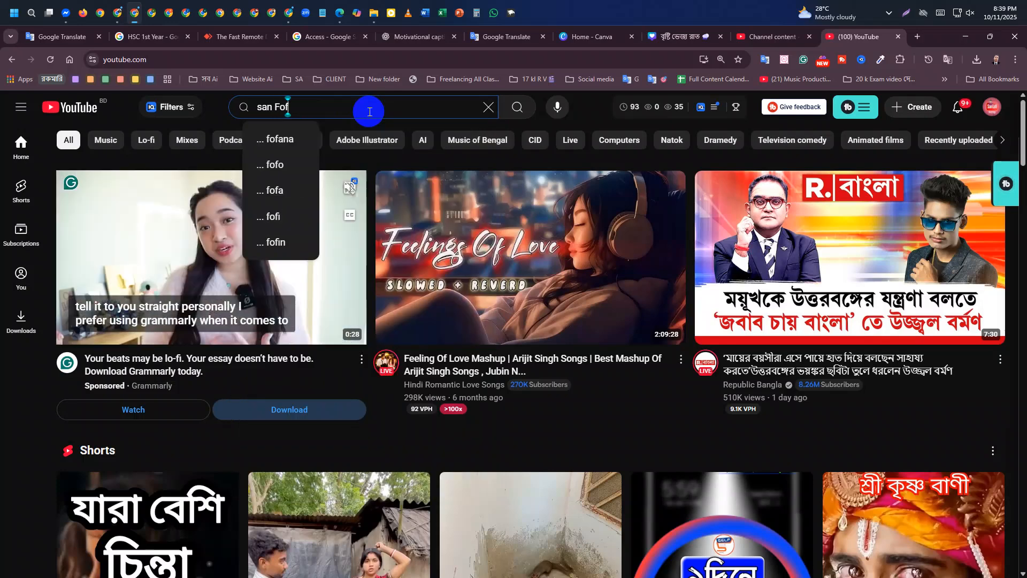
text(i)
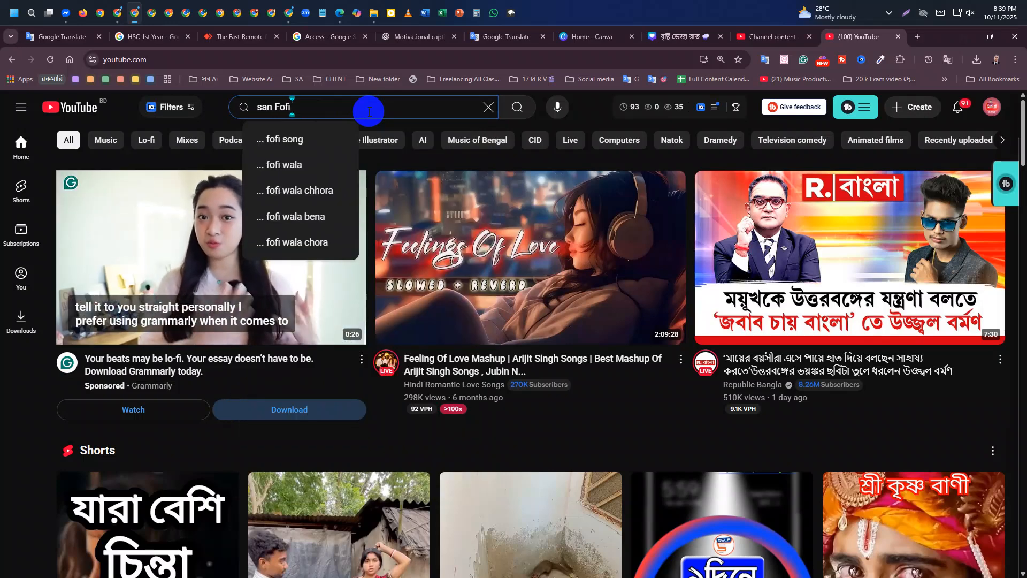
text( Son)
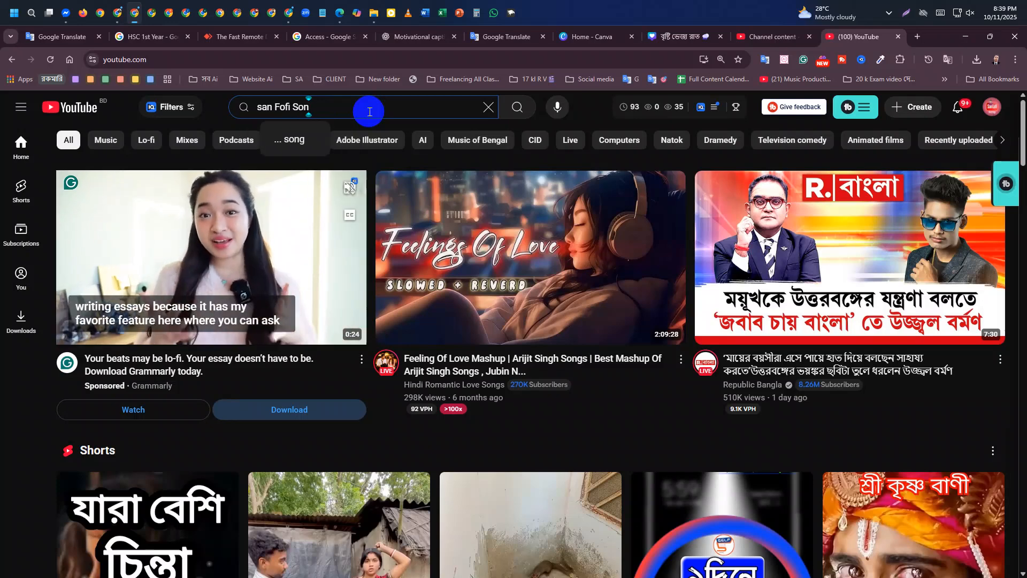
text(r)
key(BackSpace)
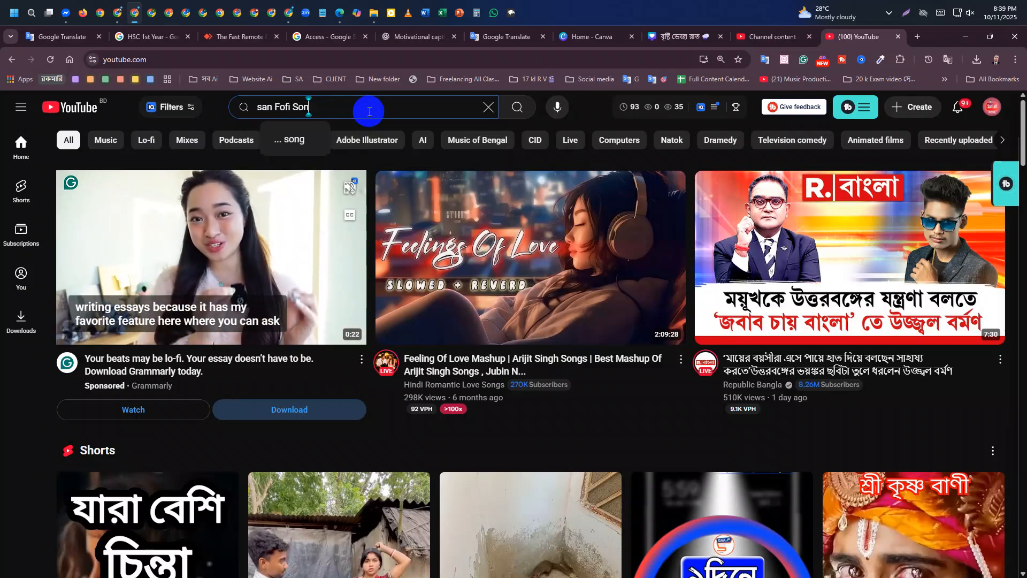
key(Return)
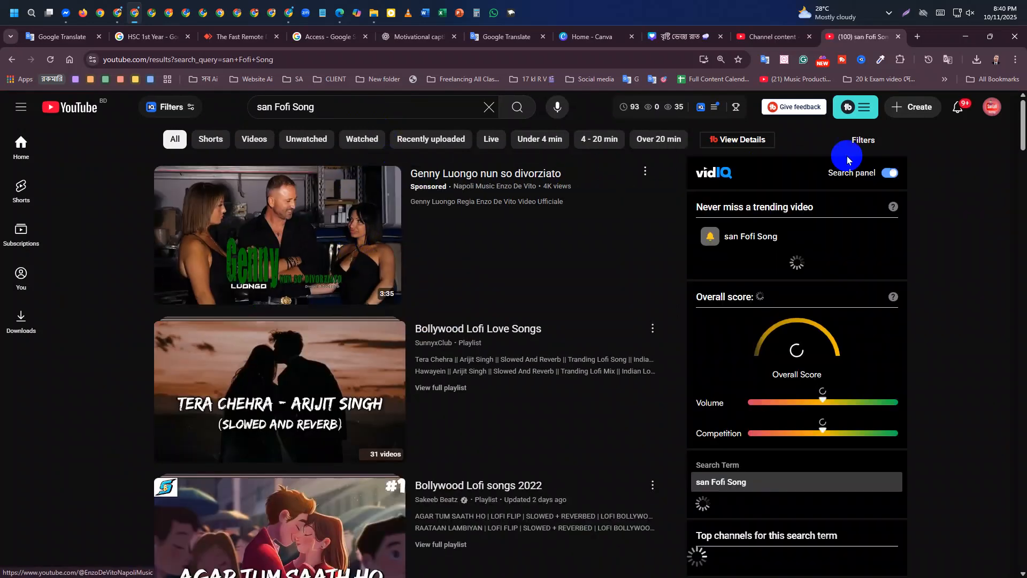
click(862, 135)
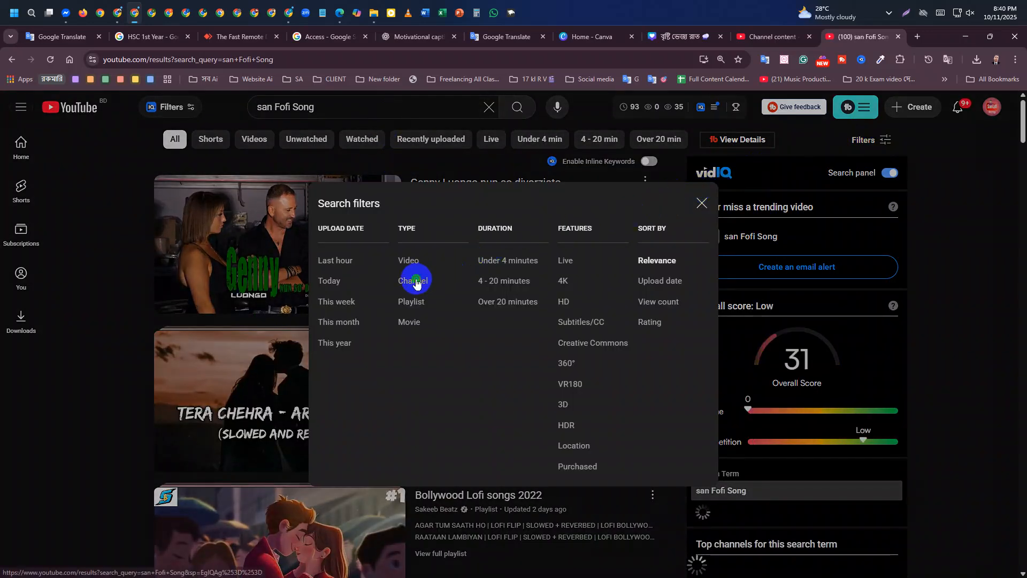
click(412, 276)
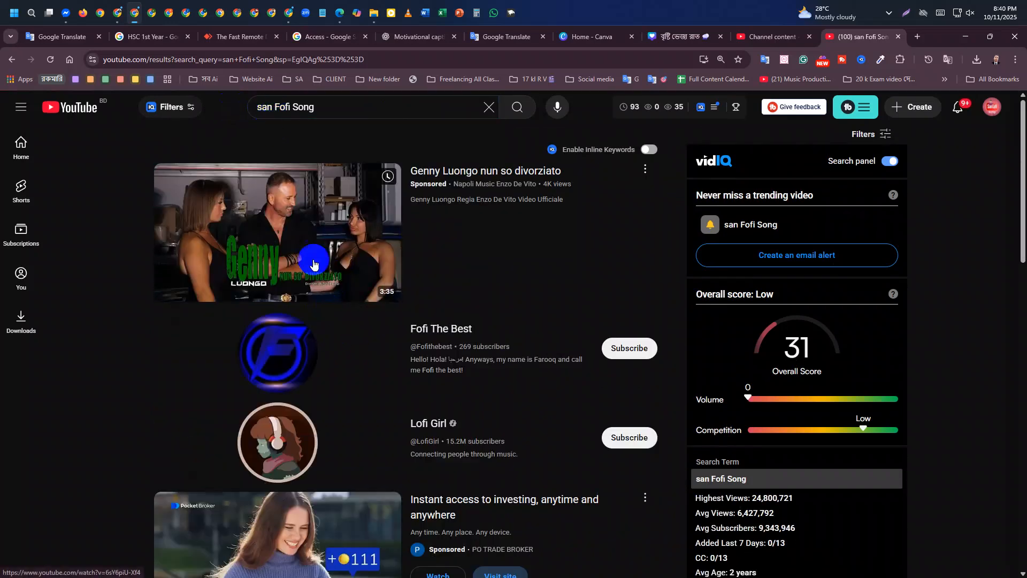
Step: Repeat the search as "San Fofi Song" with the channel filter and look through the listed channels
double_click(258, 107)
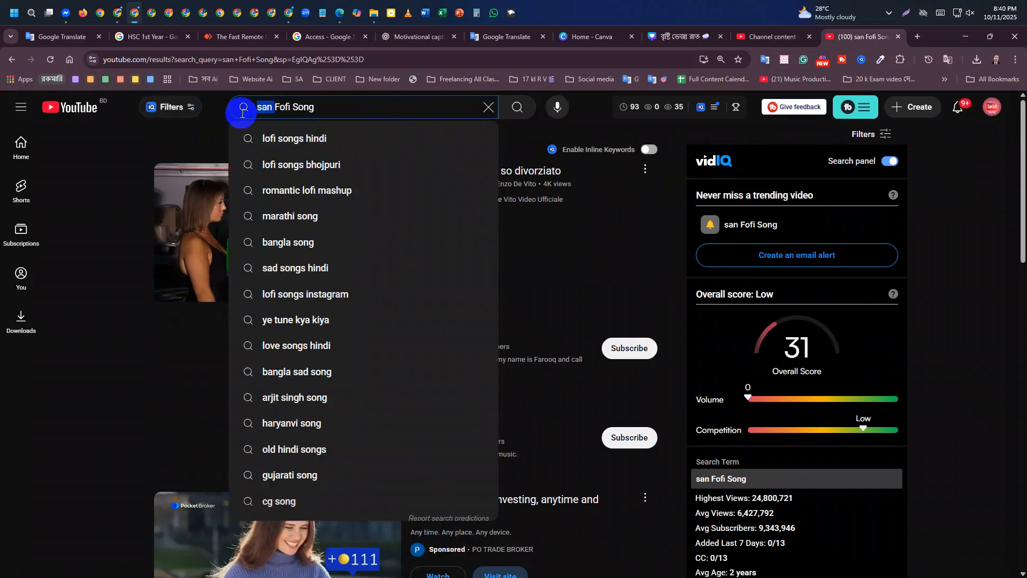
text(San)
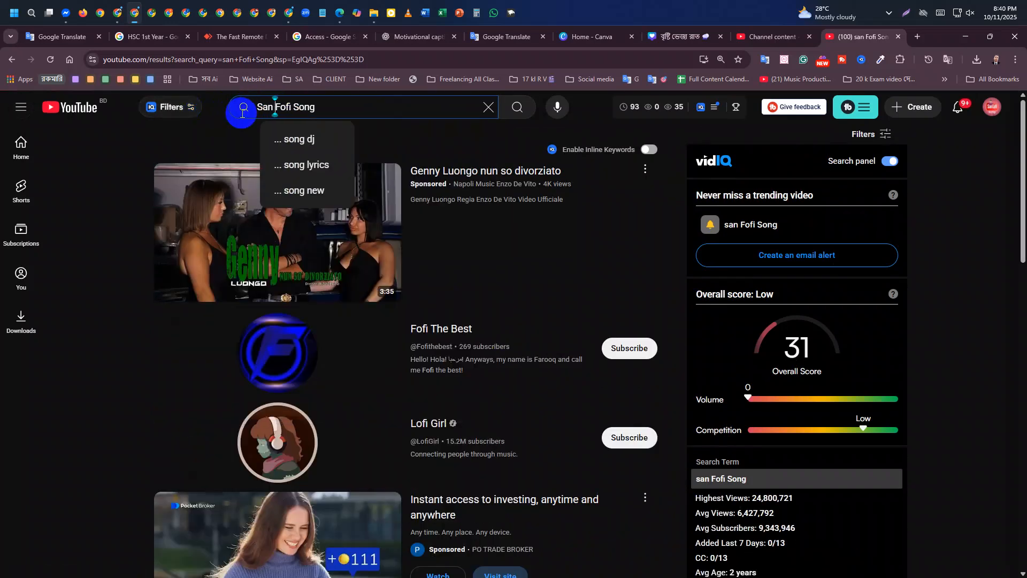
key(Return)
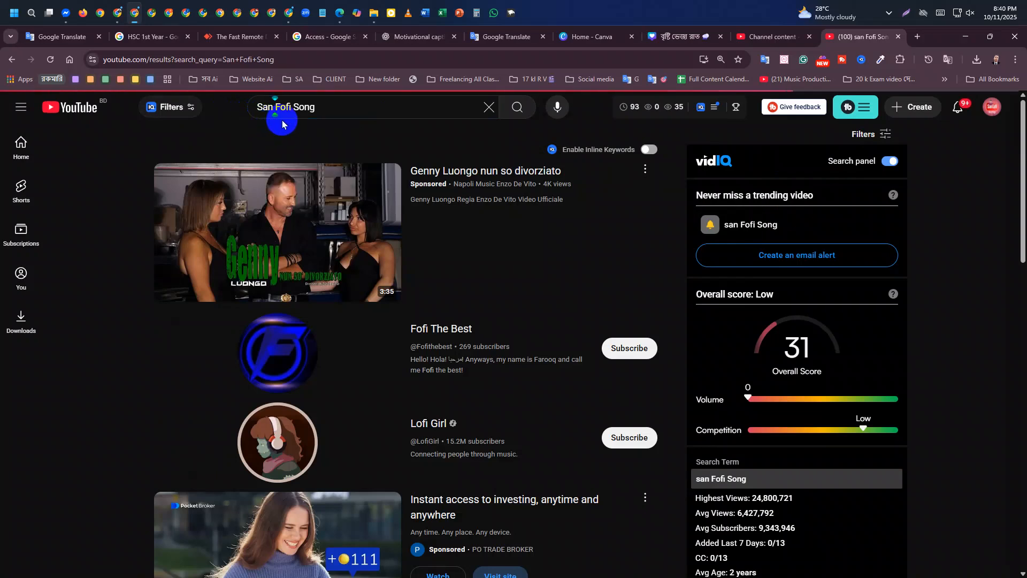
click(860, 144)
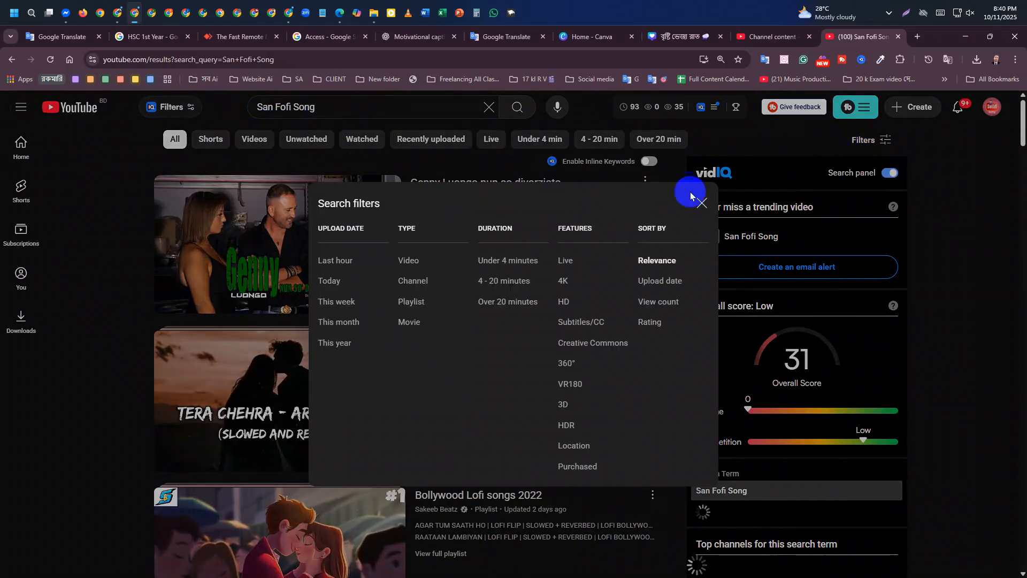
click(418, 288)
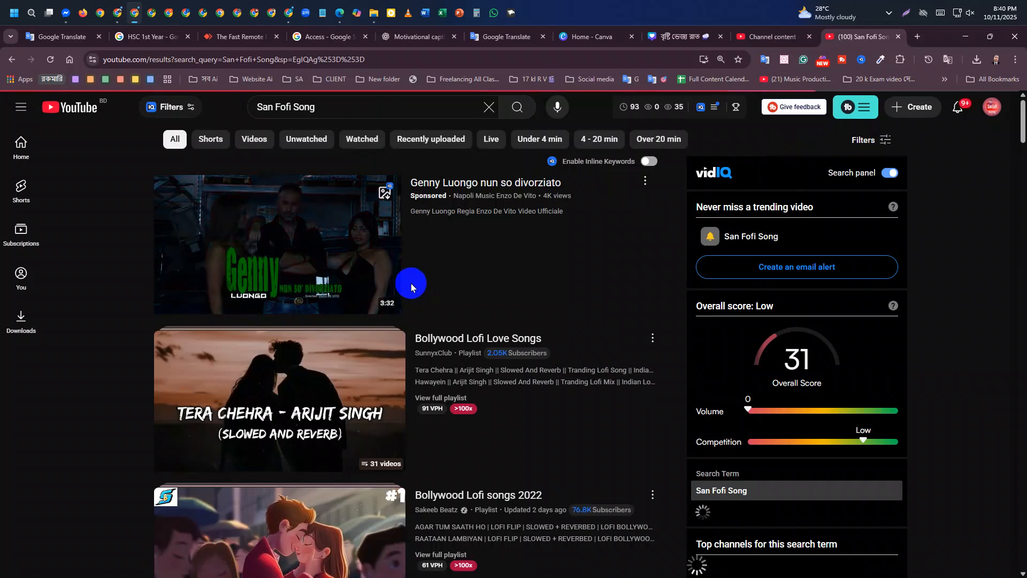
scroll(428, 293, down, 2)
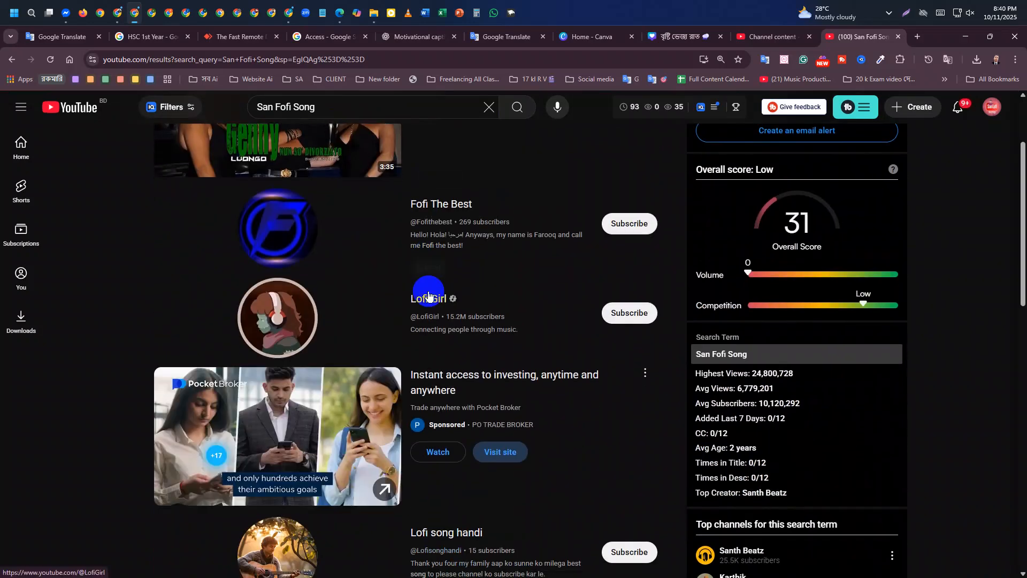
scroll(431, 297, down, 11)
scroll(377, 233, up, 5)
scroll(377, 228, up, 1)
Step: Replace the search text with "sanlofisong" and run the search
drag(335, 106, 199, 118)
text(san)
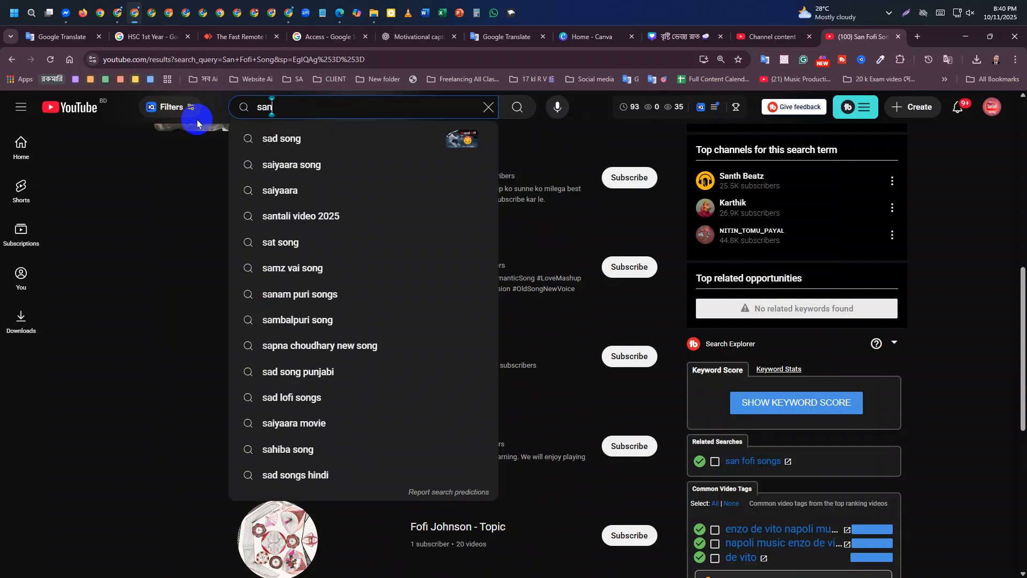
text(fo)
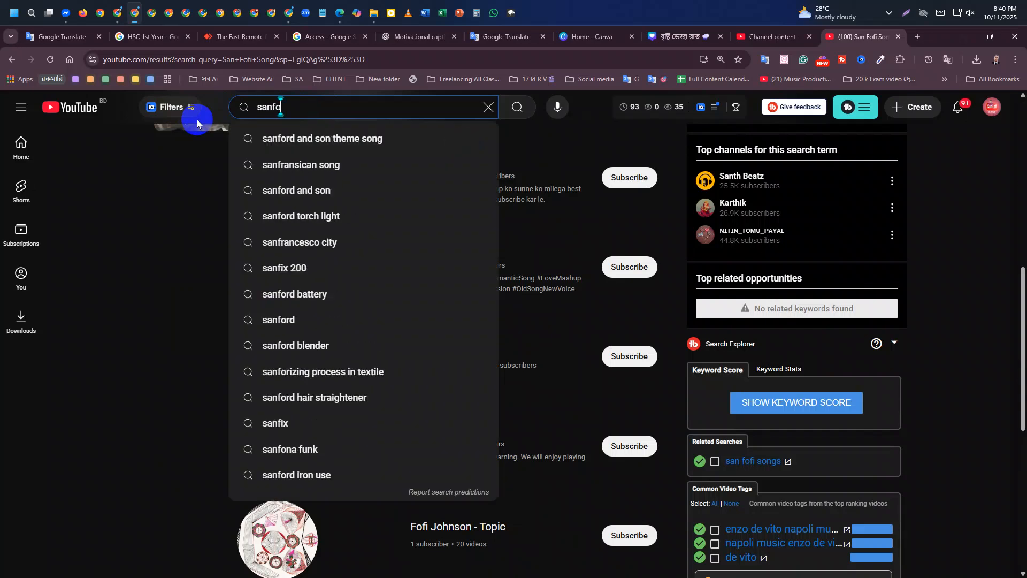
key(BackSpace)
key(BackSpace)
text(lofi)
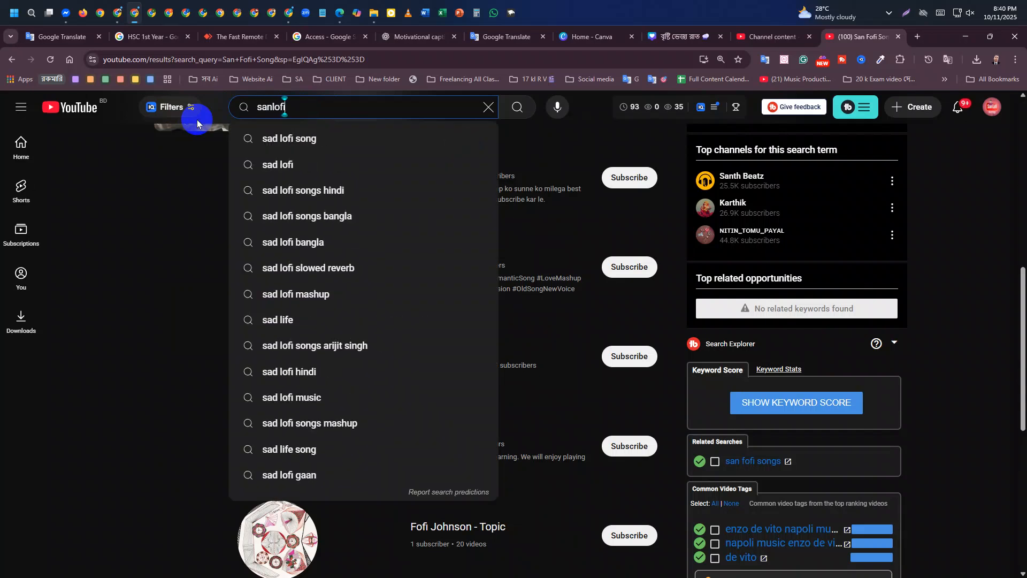
text(song)
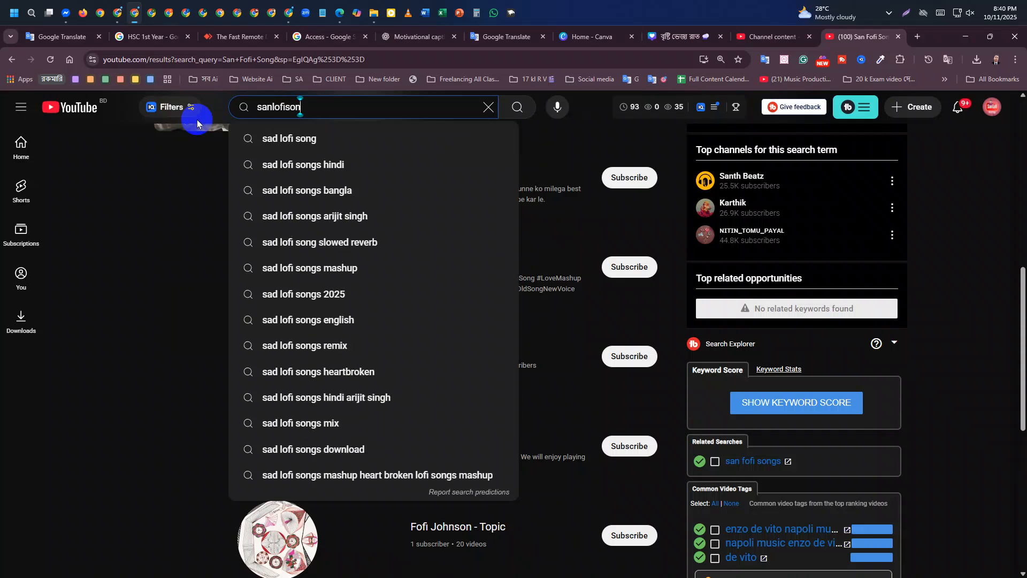
key(Return)
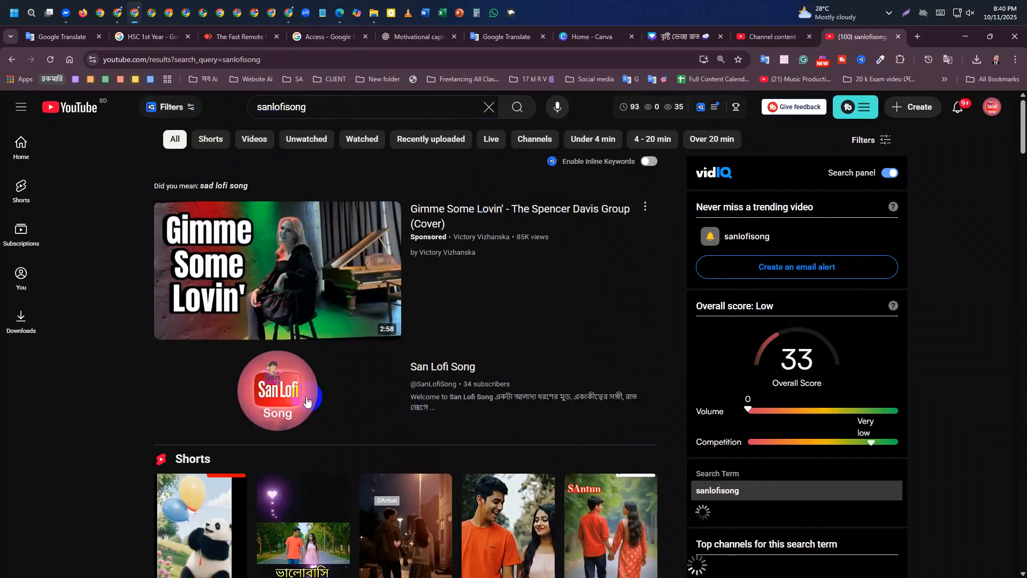
Step: Open the San Lofi Song channel from the search results and look over its videos and Shorts
scroll(355, 383, down, 2)
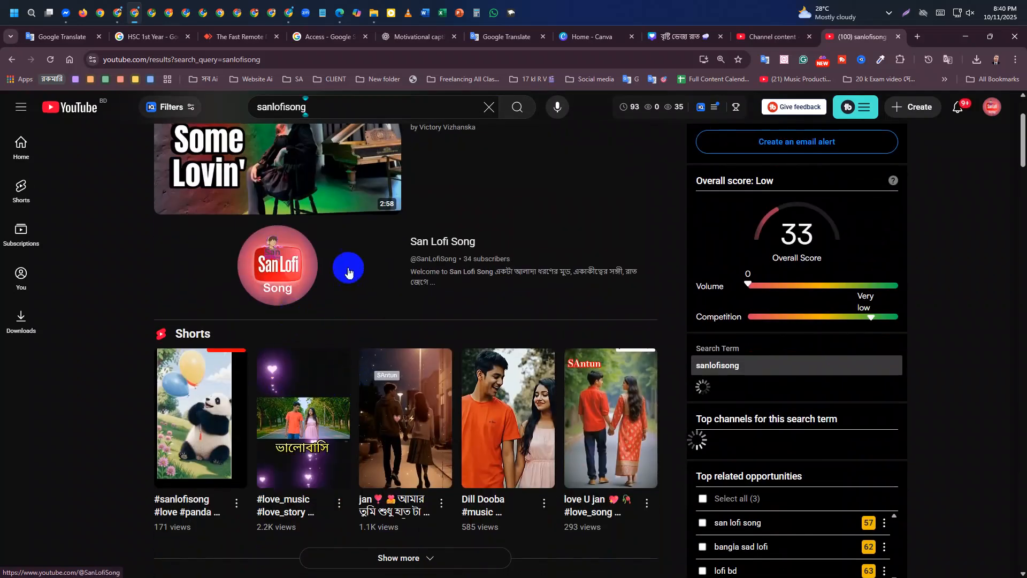
scroll(671, 175, up, 2)
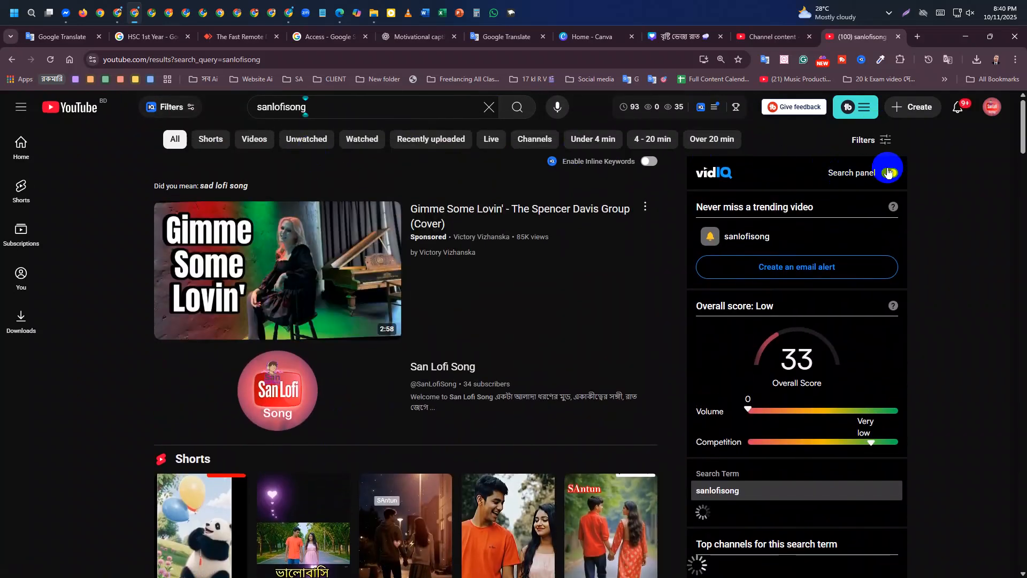
click(884, 143)
click(258, 396)
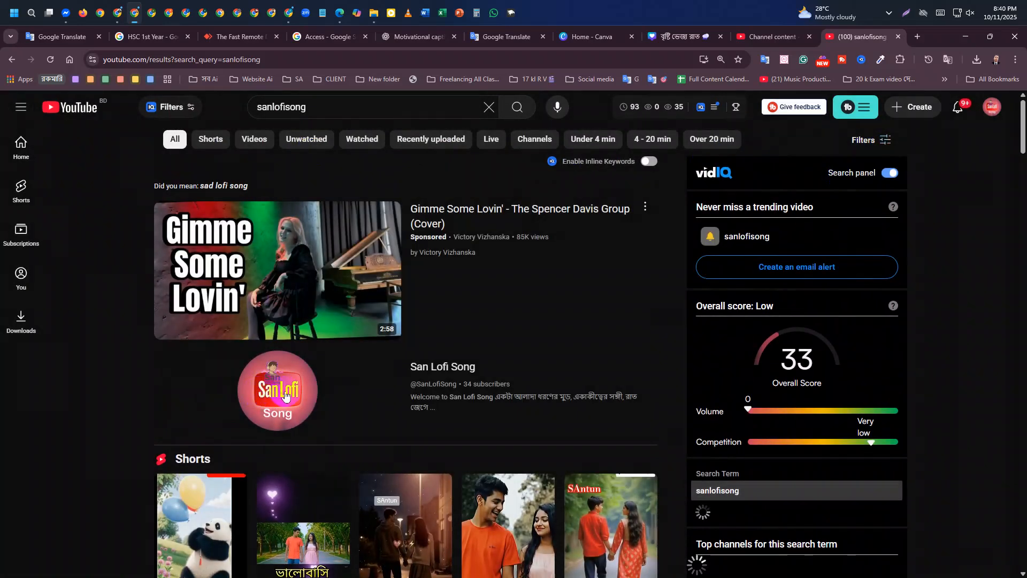
click(289, 395)
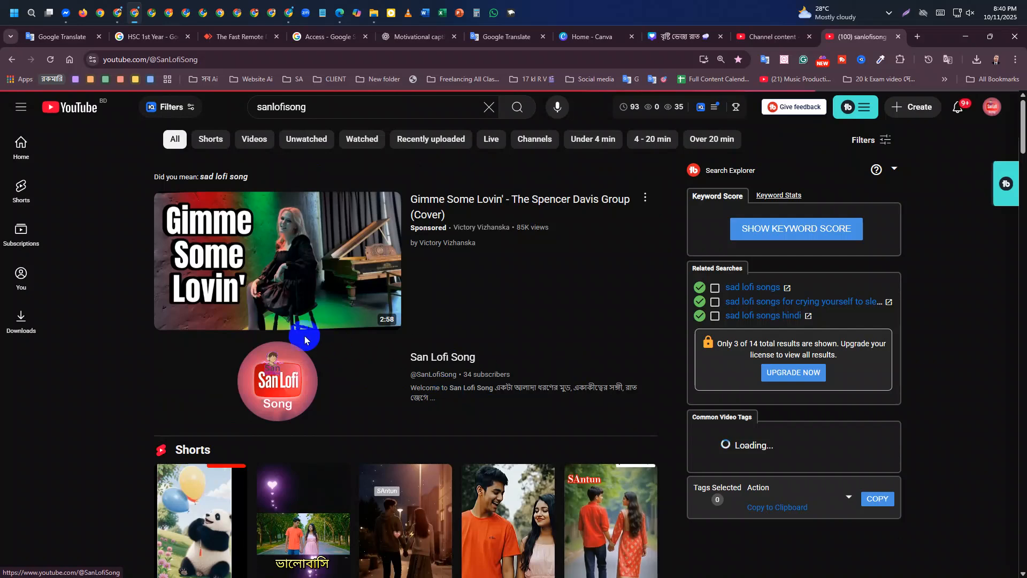
click(434, 363)
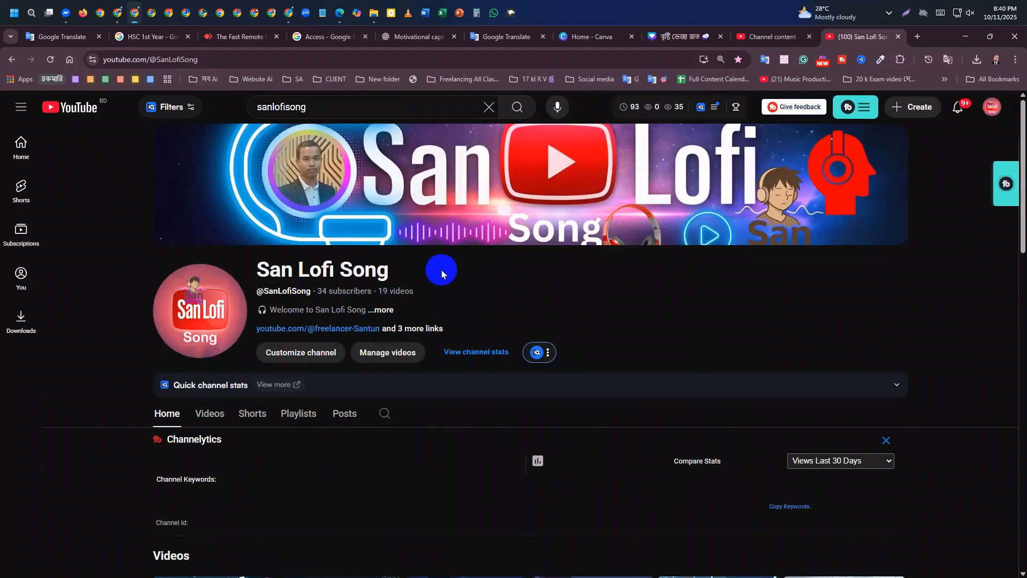
scroll(508, 266, down, 9)
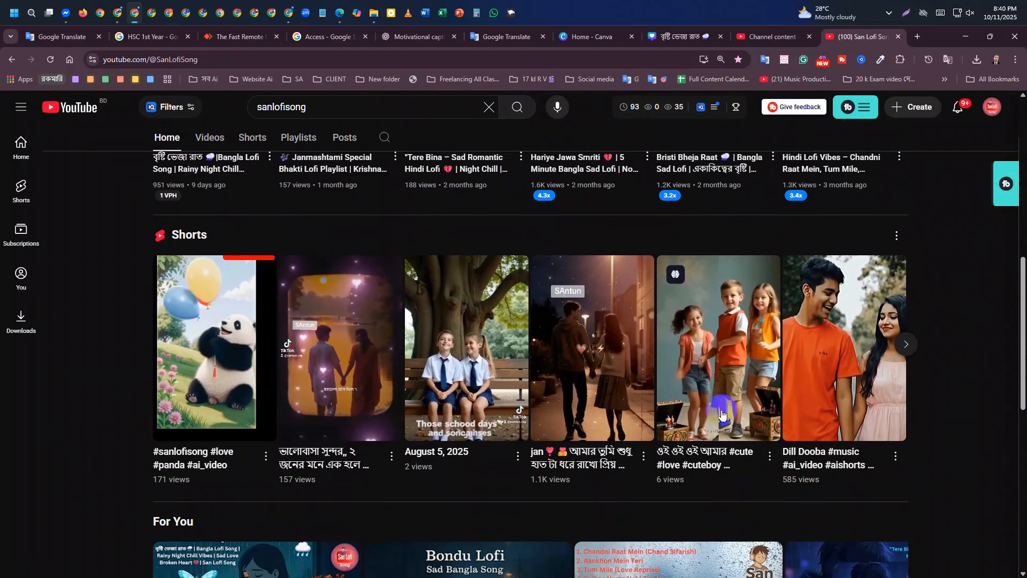
scroll(940, 435, up, 7)
scroll(272, 336, up, 2)
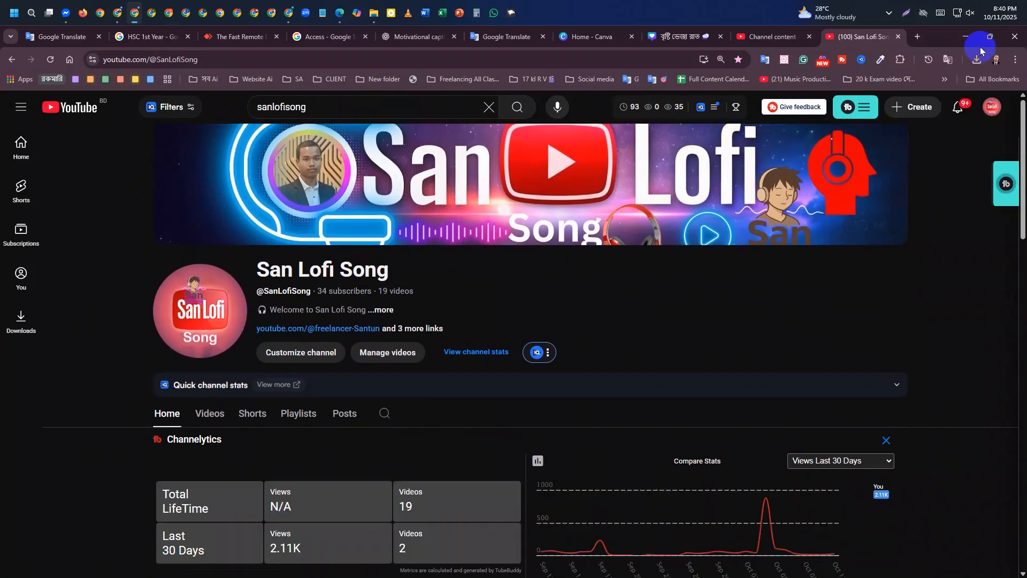
Step: Open a blank browser tab, return to the San Lofi Song page and search YouTube for "Best time Learn"
click(918, 37)
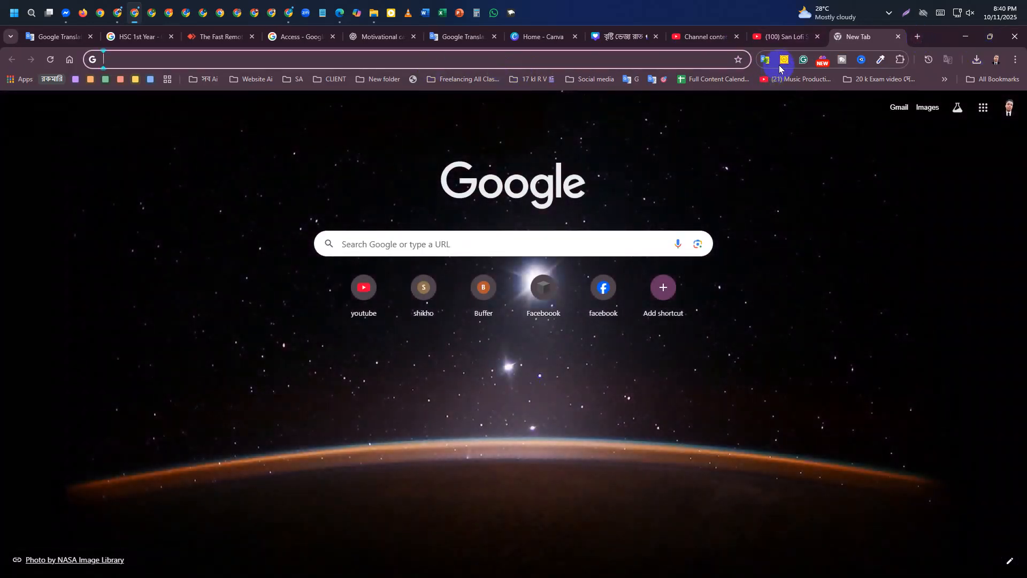
click(779, 37)
drag(323, 109, 153, 113)
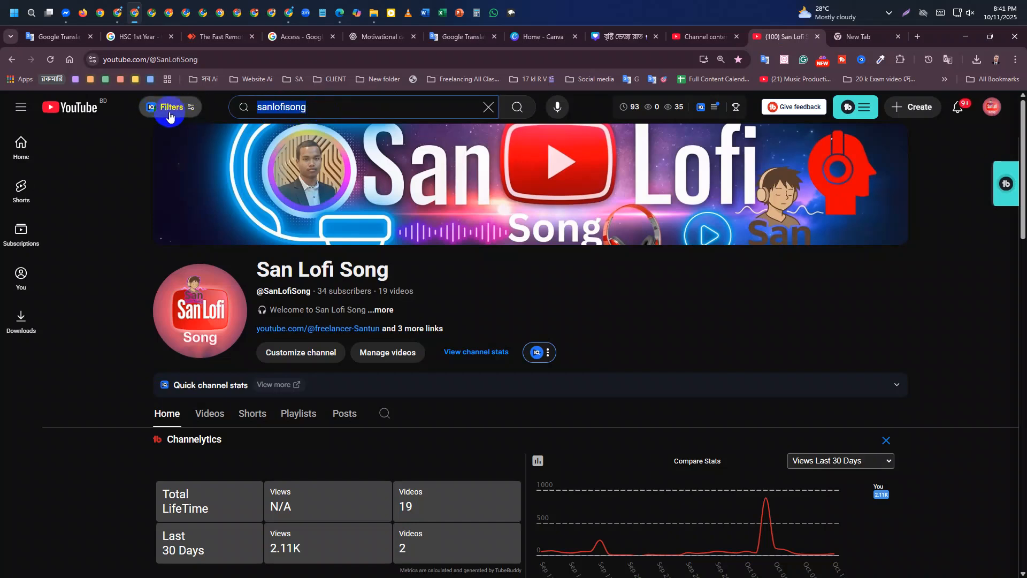
text(Best)
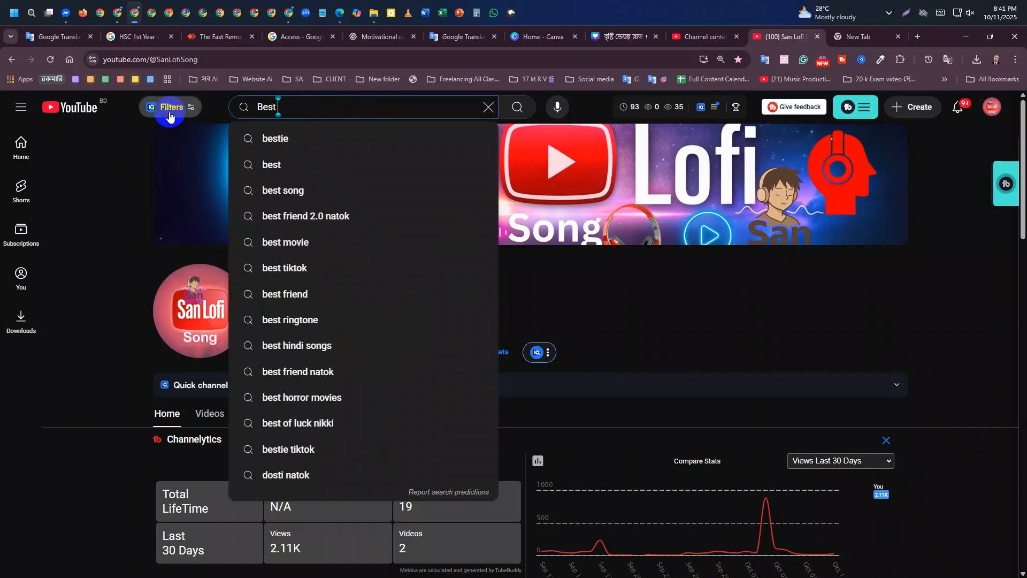
text( time )
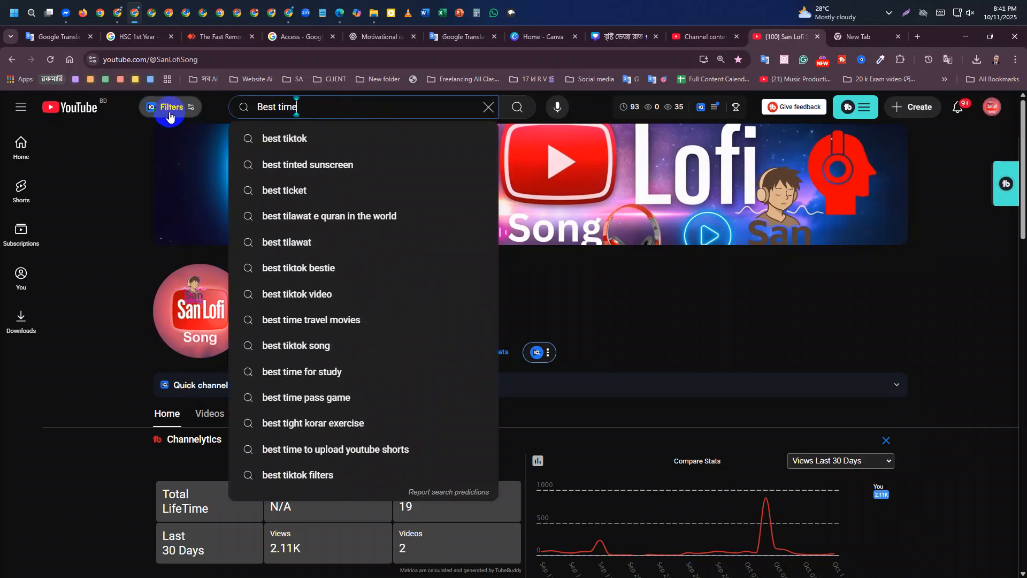
text(Learn)
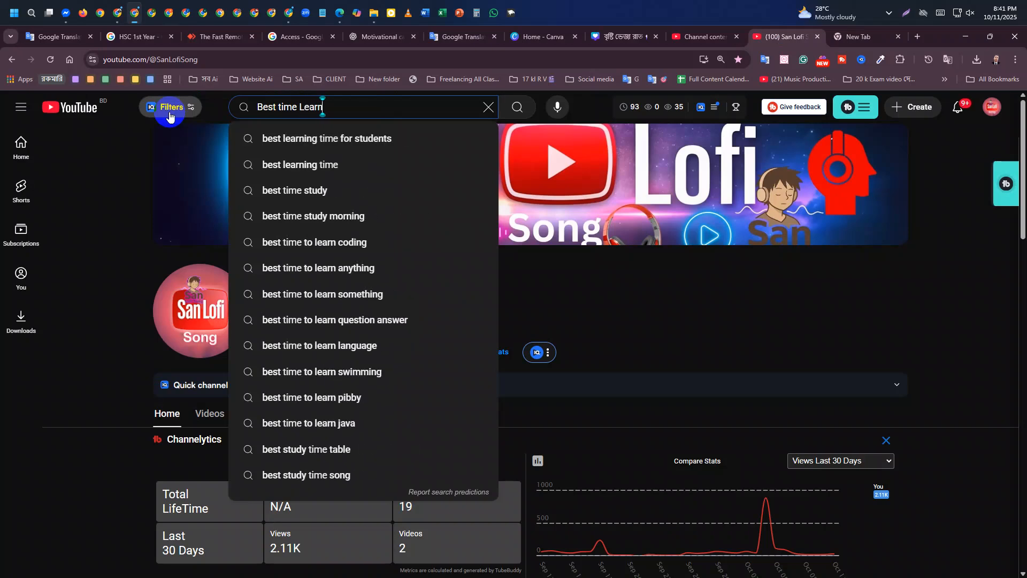
key(Return)
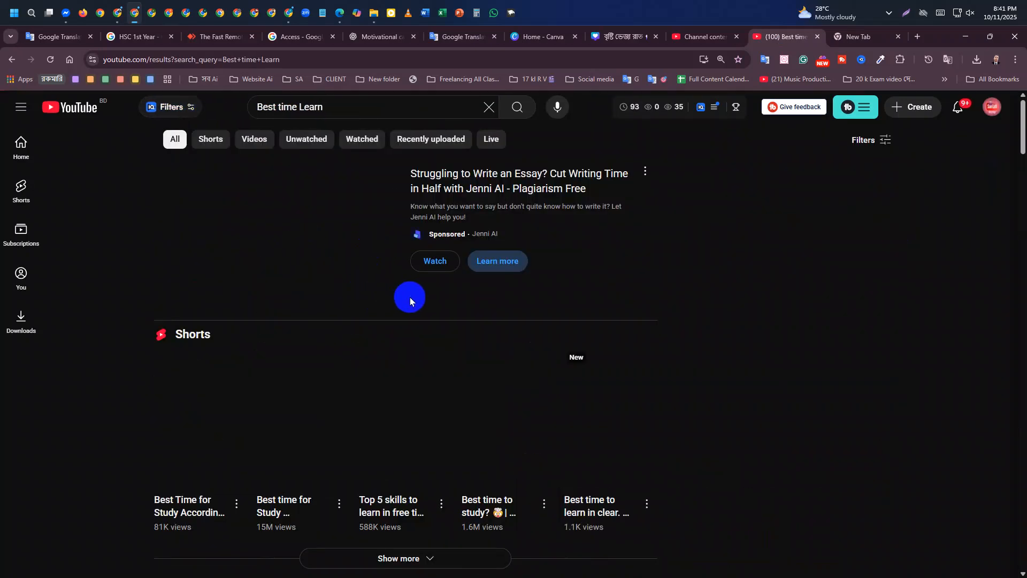
Step: Filter the search results to channels and open the Best Time Learn channel
scroll(401, 217, down, 7)
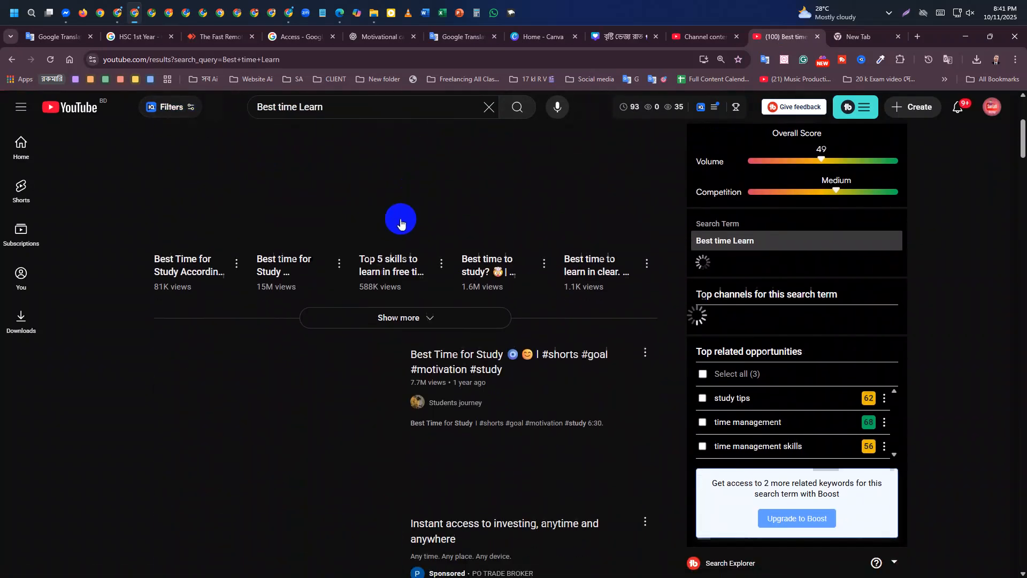
scroll(398, 287, up, 7)
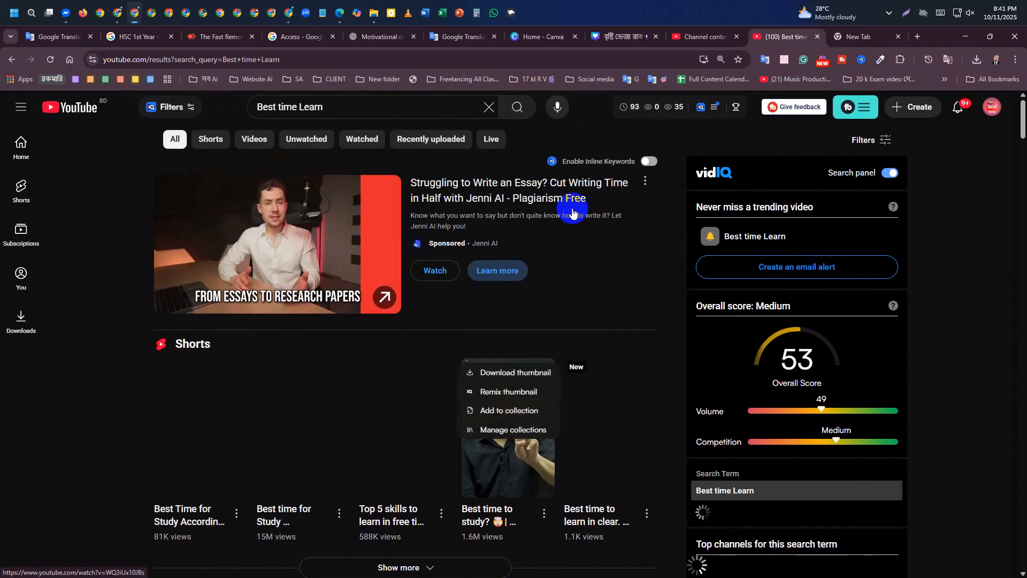
click(873, 141)
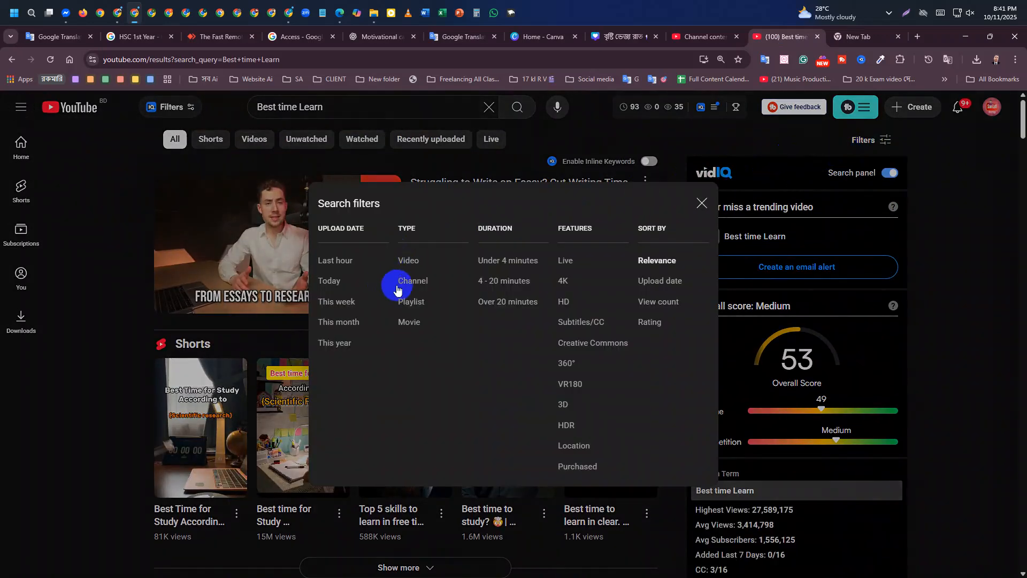
click(390, 280)
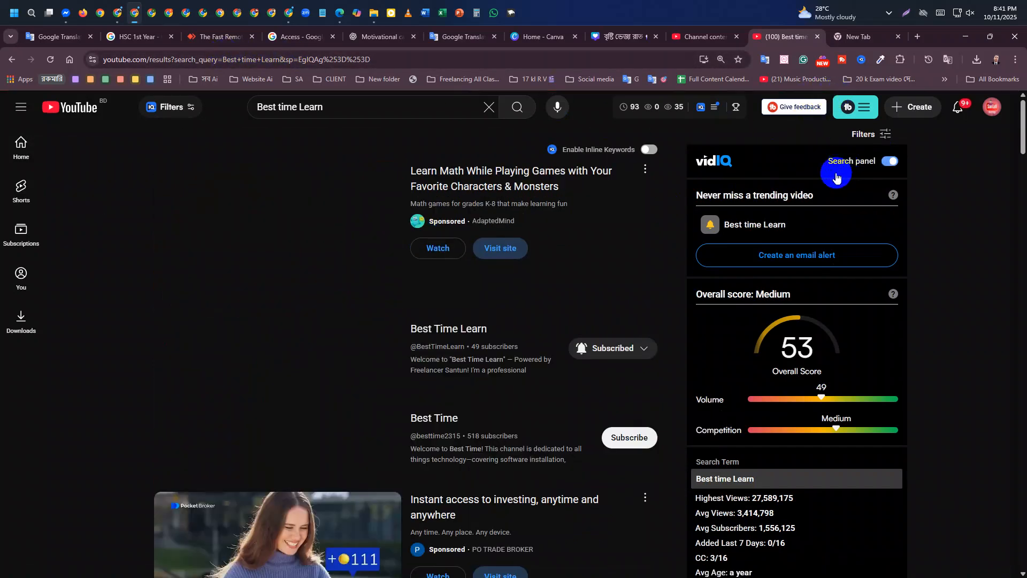
click(284, 356)
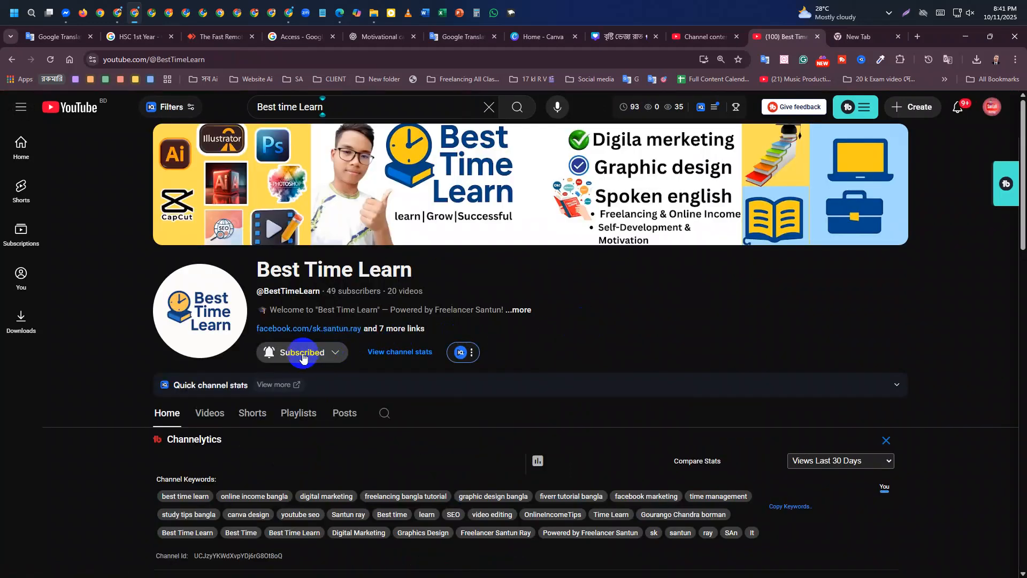
Step: Show the channel's subscription notification options and look over the stats, posts and videos on its home page
click(329, 359)
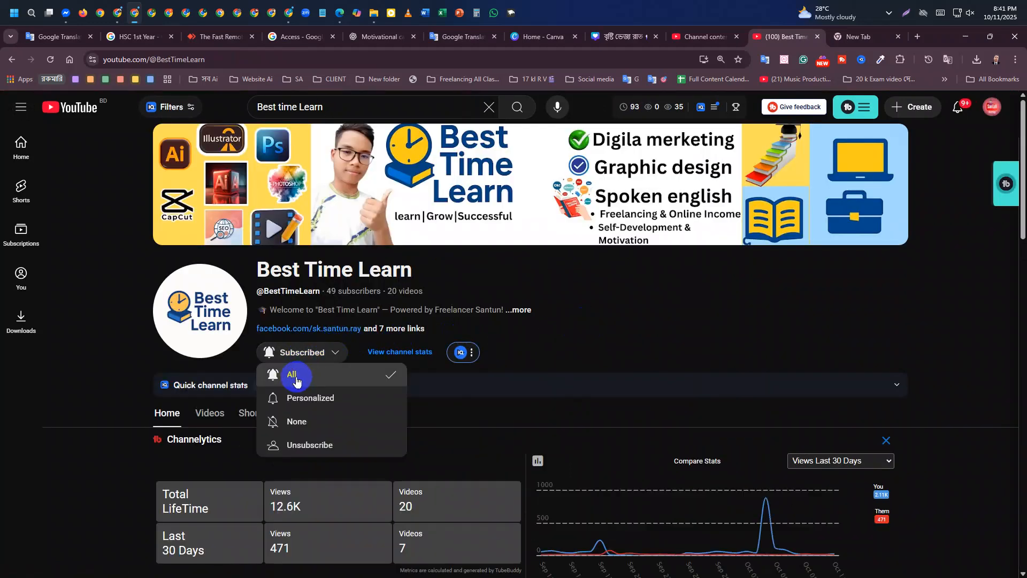
scroll(506, 328, down, 6)
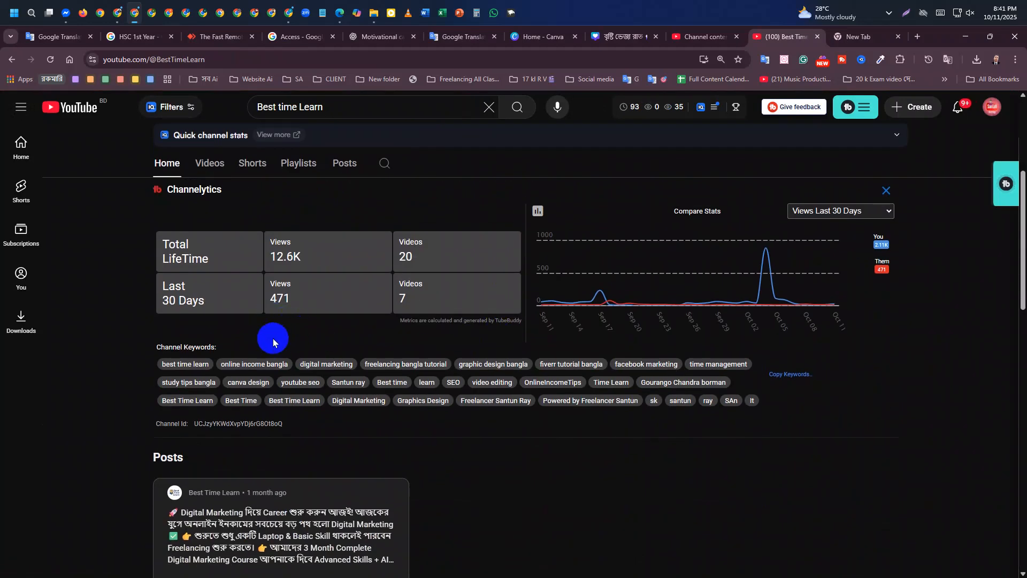
scroll(351, 340, down, 4)
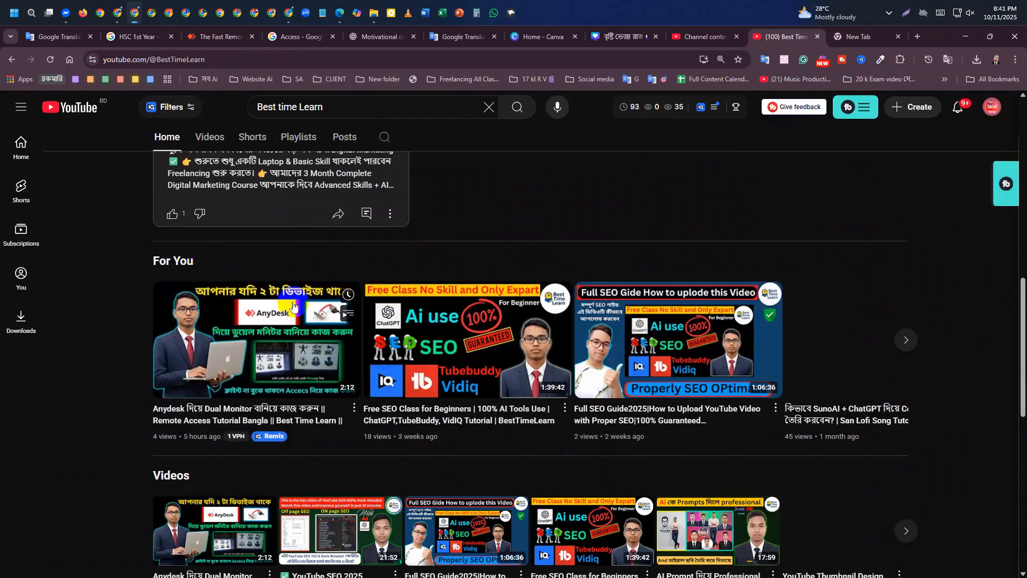
Step: Open the Best Time Learn channel's list of videos and look through it to the oldest uploads
scroll(198, 255, up, 4)
scroll(198, 255, up, 4)
click(207, 289)
scroll(413, 333, down, 3)
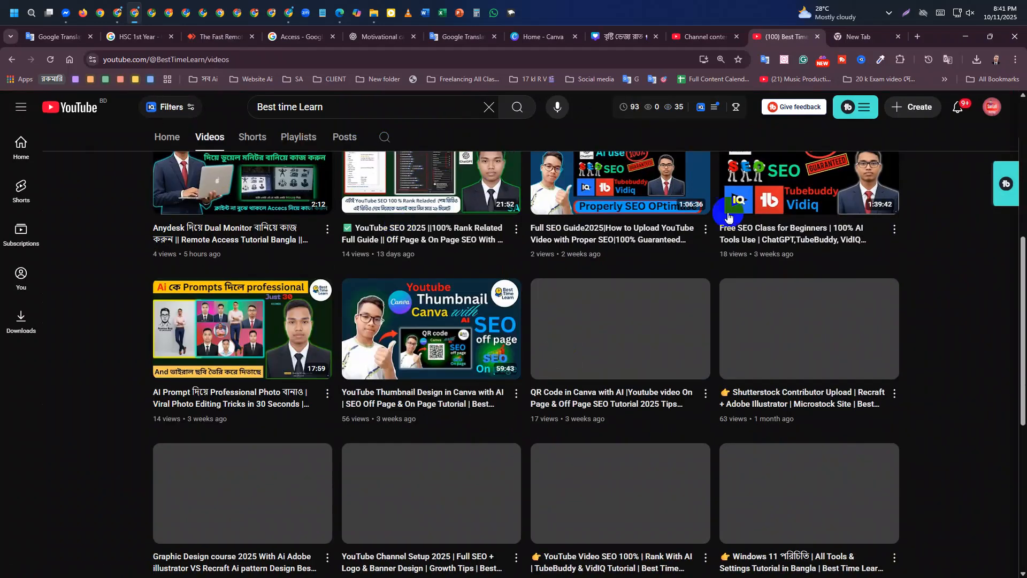
scroll(266, 255, up, 5)
scroll(267, 256, down, 10)
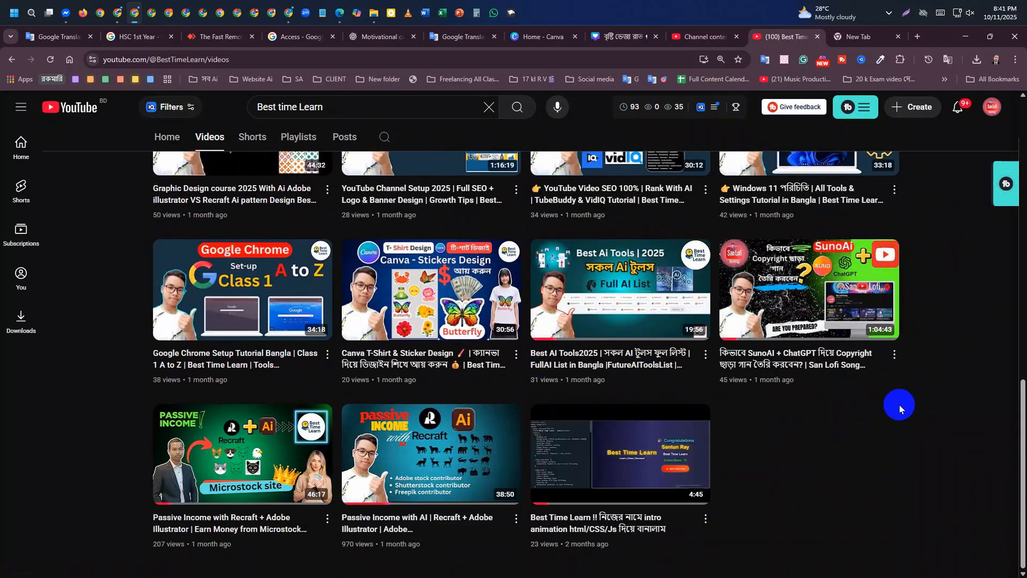
scroll(658, 315, up, 10)
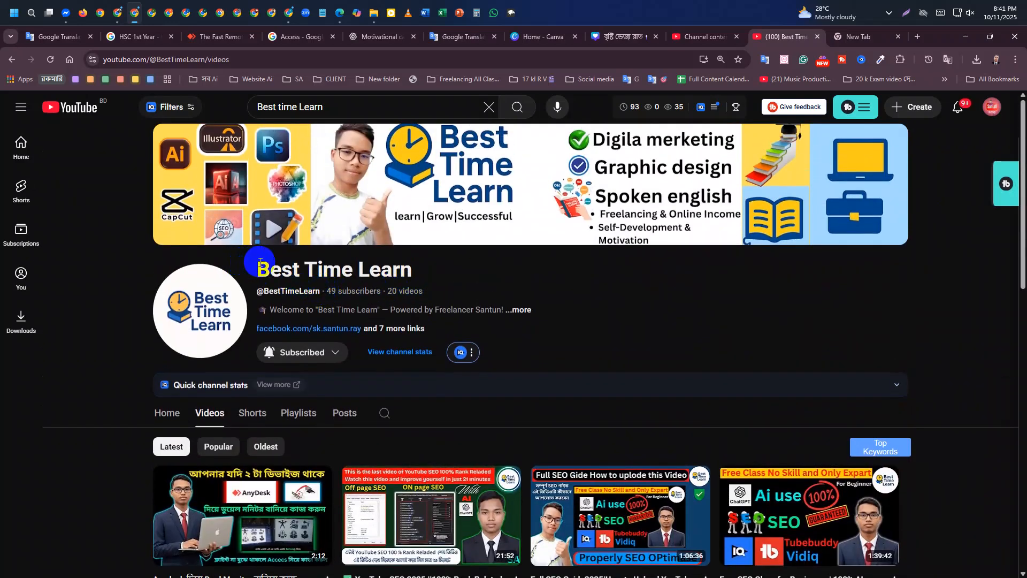
Step: Highlight the channel name, then open the full channel description and read through the topics and closing tagline
drag(257, 268, 397, 276)
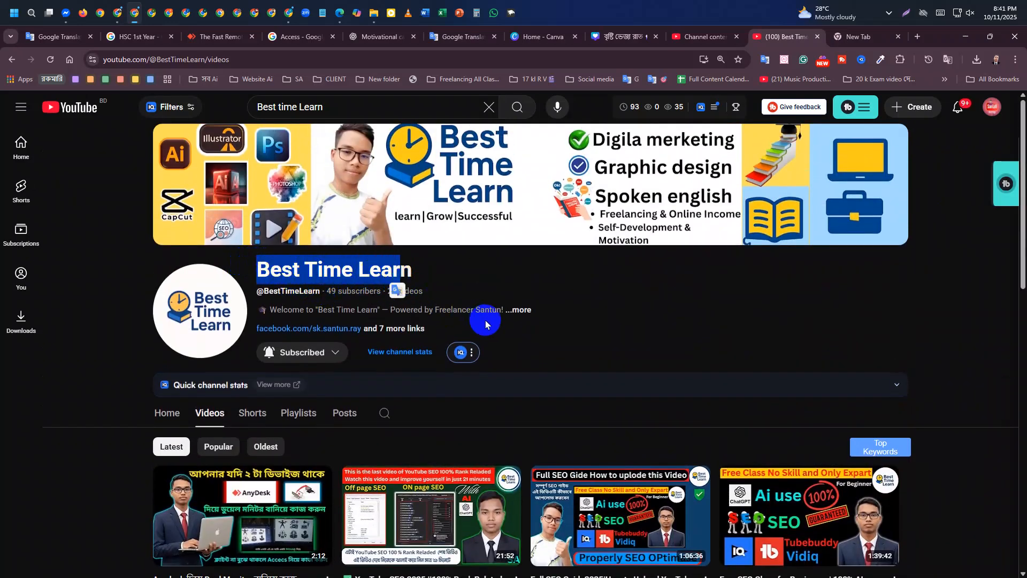
click(519, 310)
scroll(496, 332, down, 3)
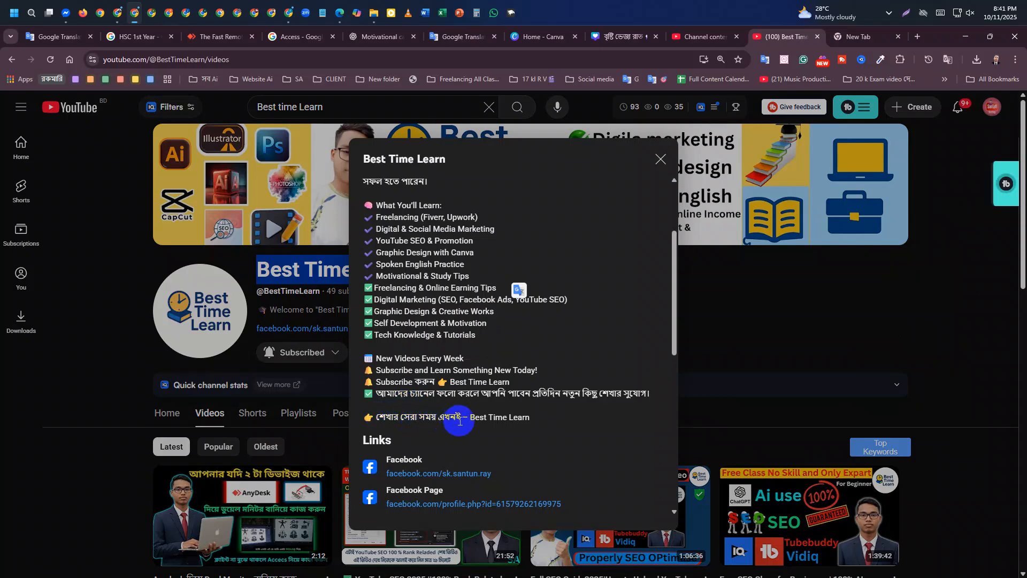
drag(458, 421, 369, 421)
click(597, 360)
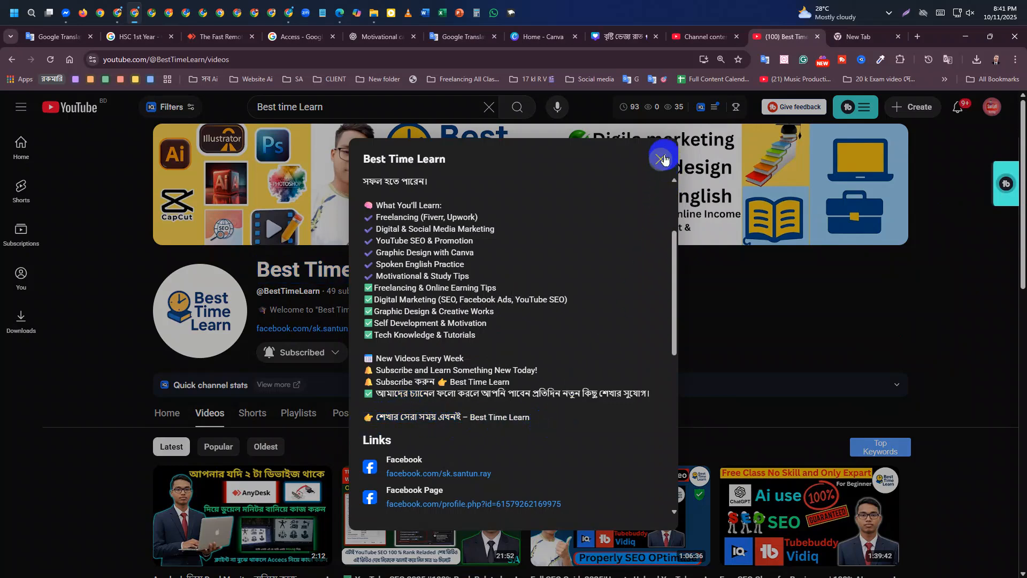